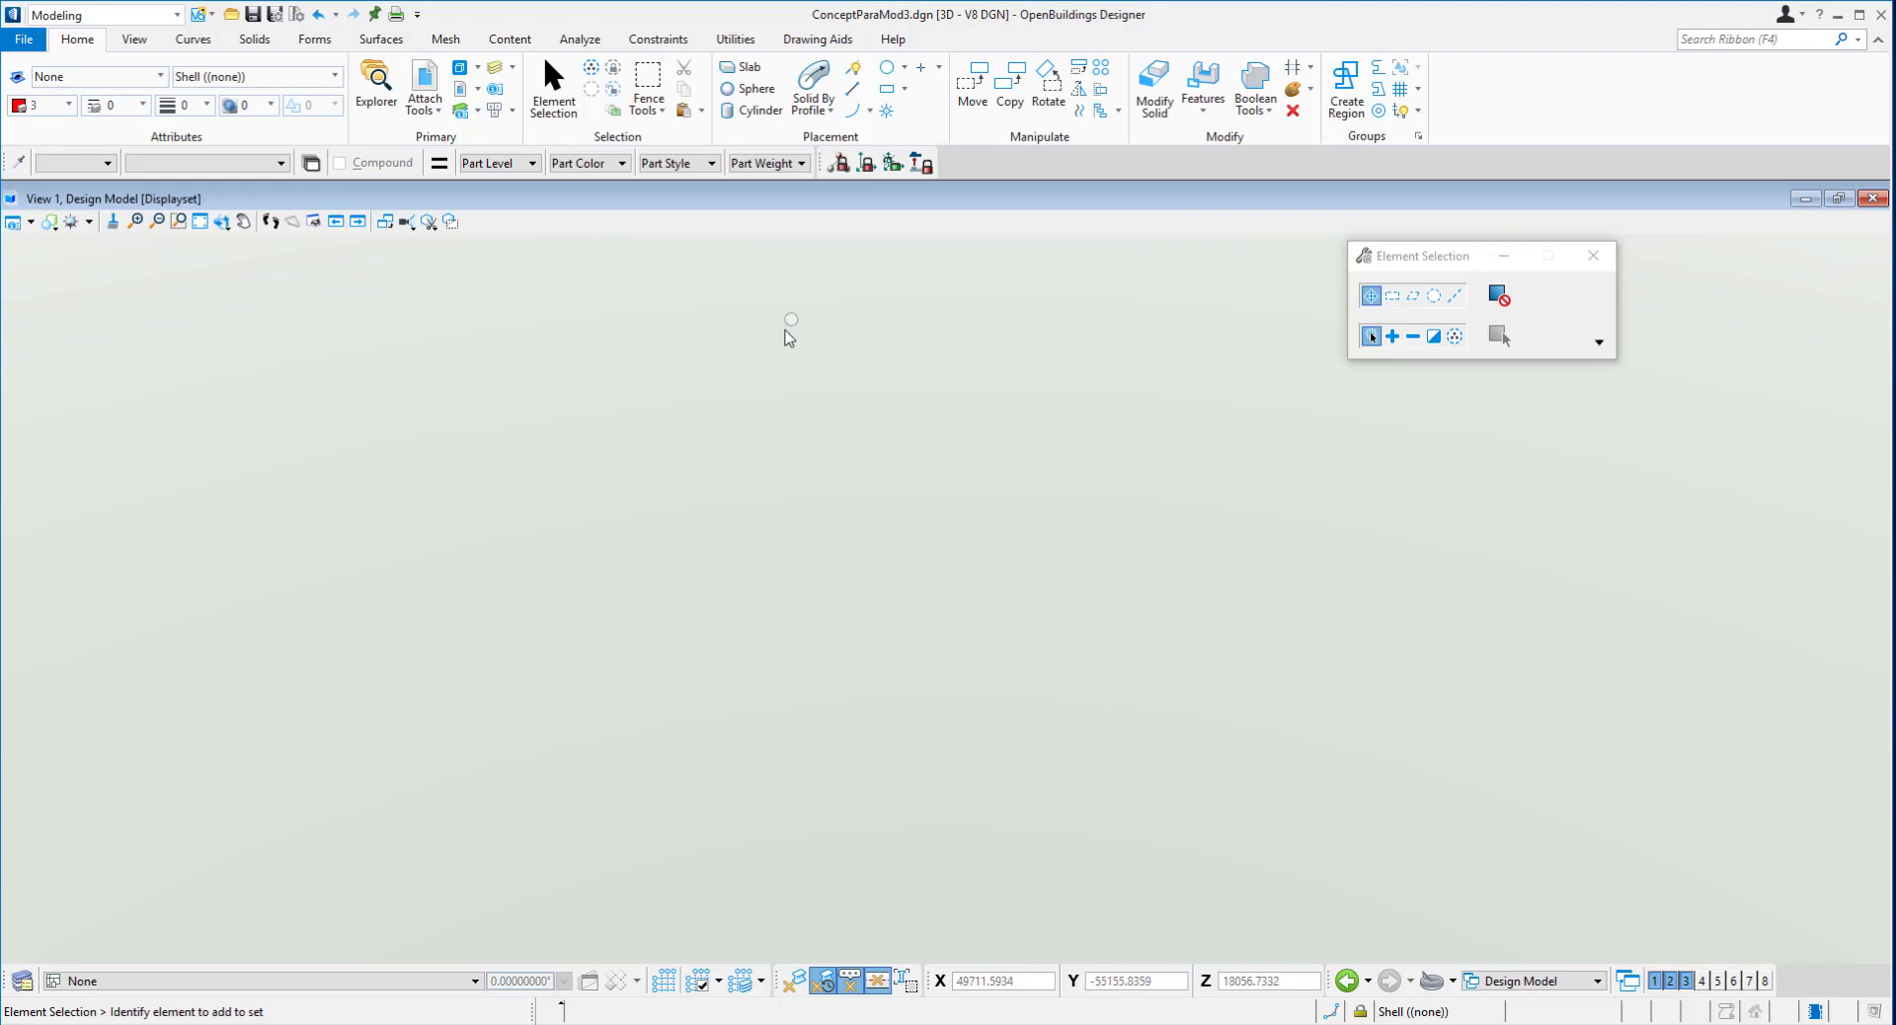
- Draw a single straight base line in the empty view with the SmartLine tool
click(851, 70)
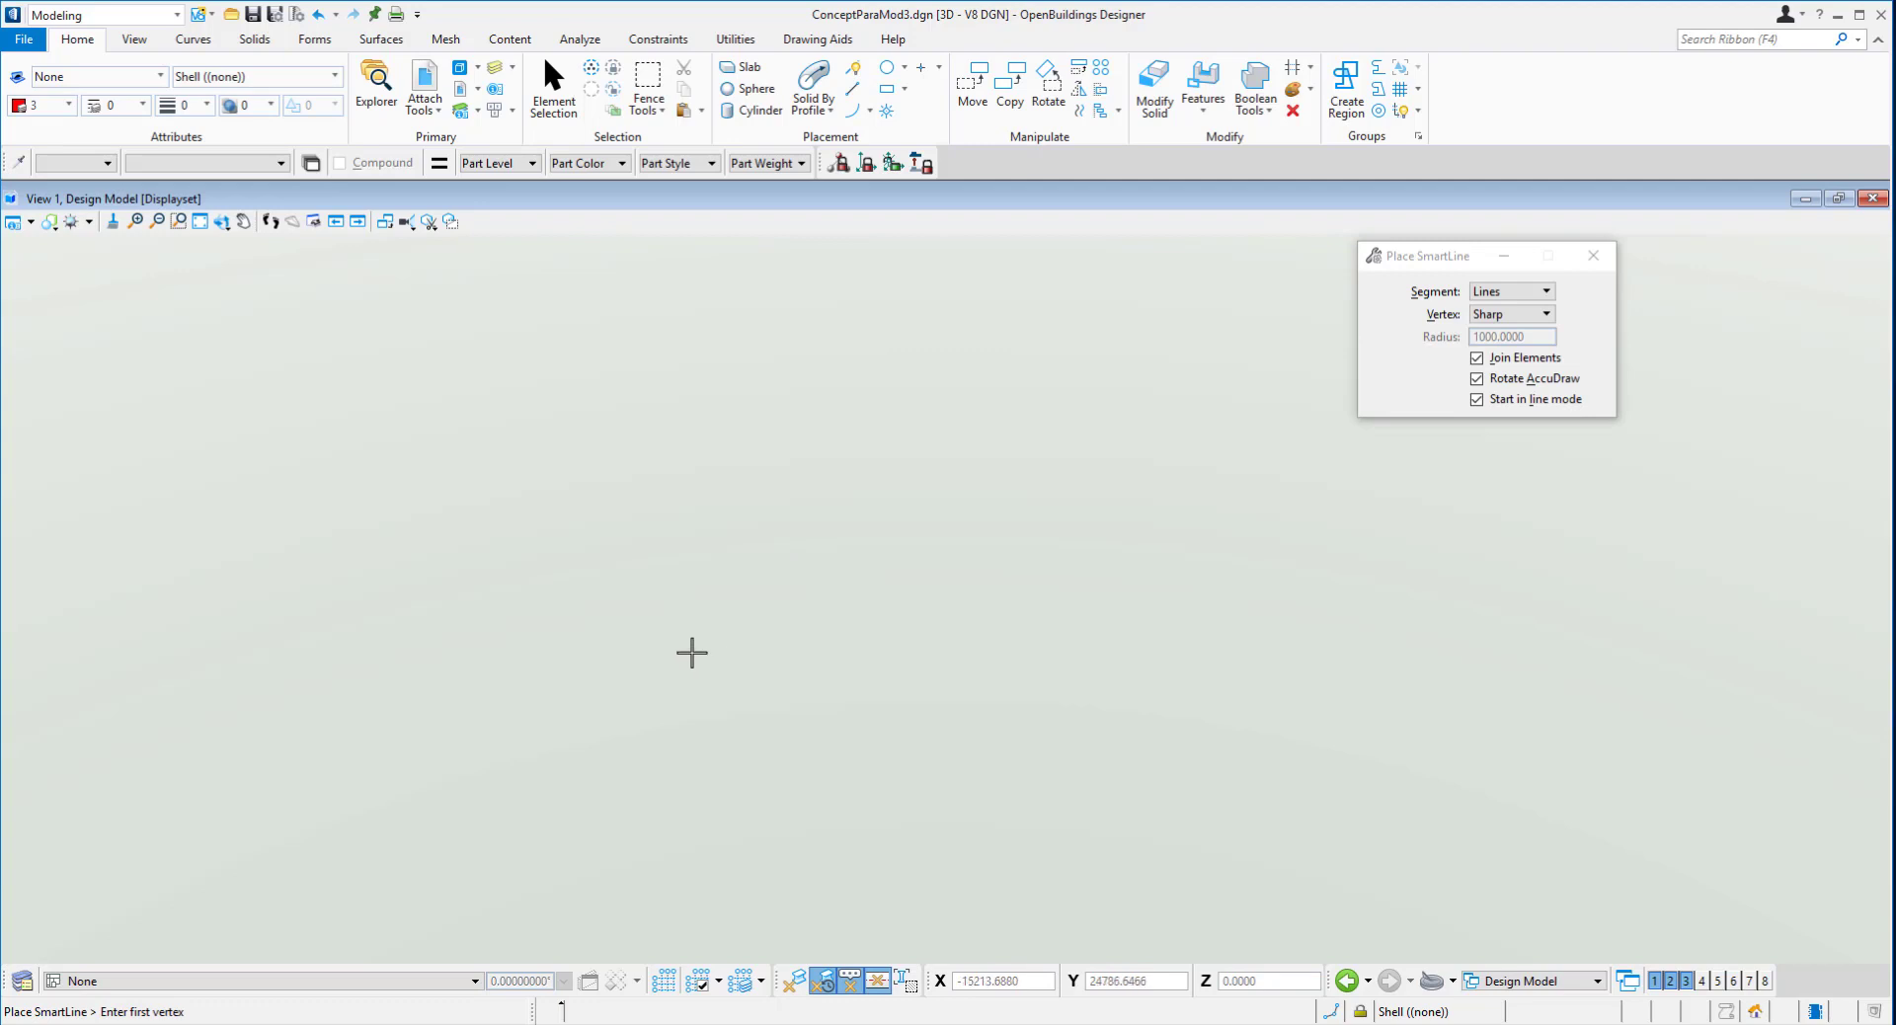
click(696, 653)
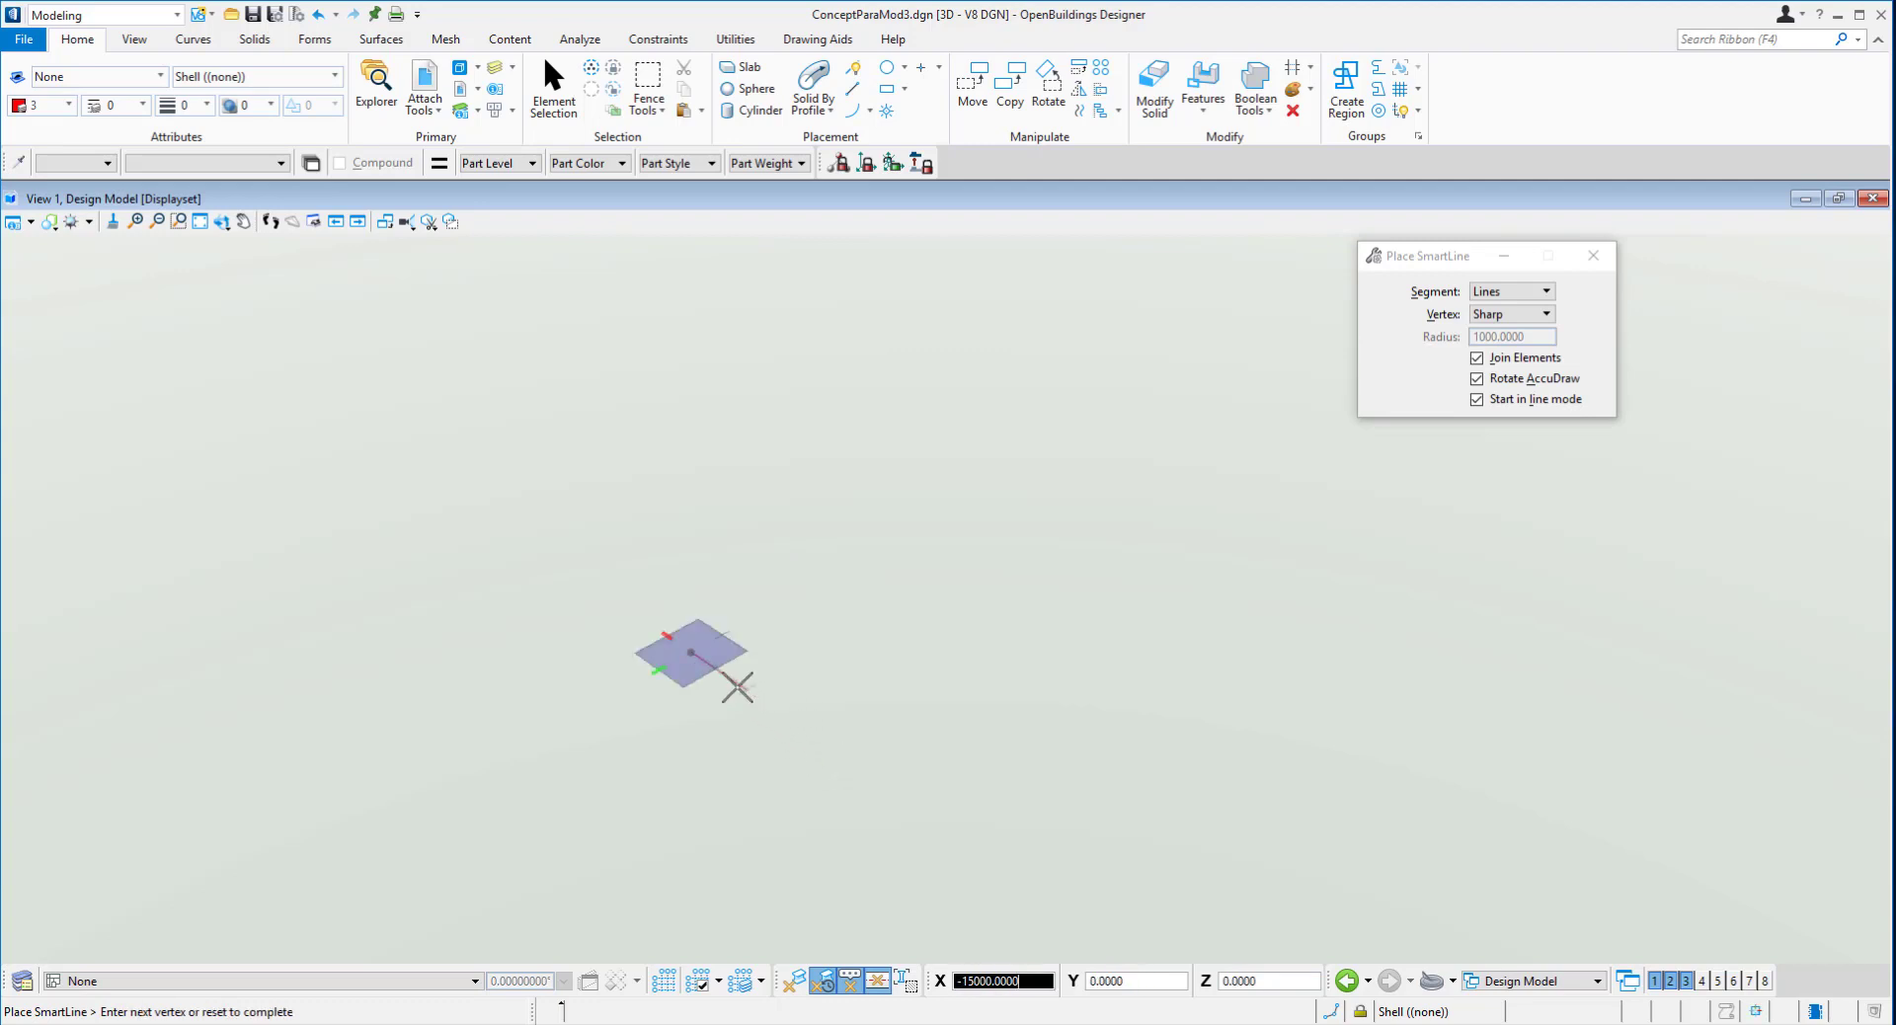
click(726, 671)
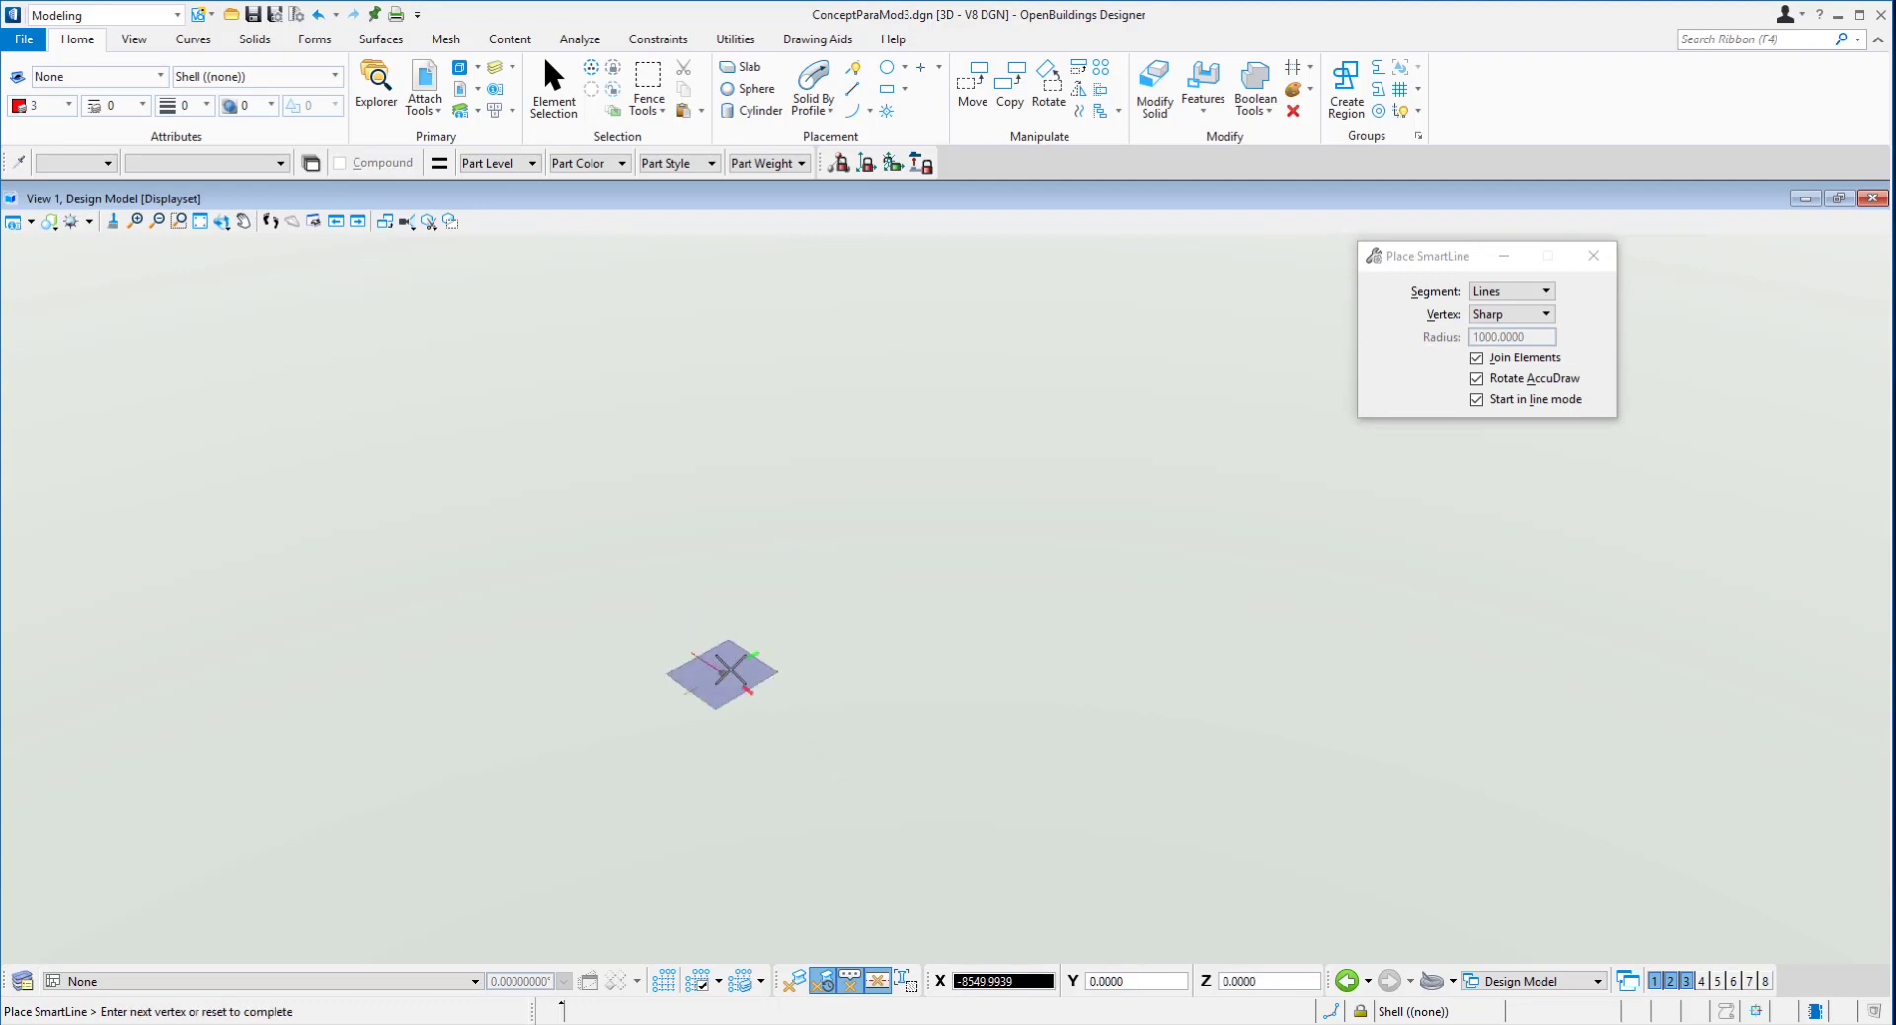
right_click(741, 631)
- Draw an upright arc with the Start, Mid, End method, joining both endpoints of the base line and bulging upward
middle_click(714, 617)
middle_click(714, 617)
scroll(624, 614, down, 2)
shift+middle_drag(779, 681, 849, 649)
click(851, 109)
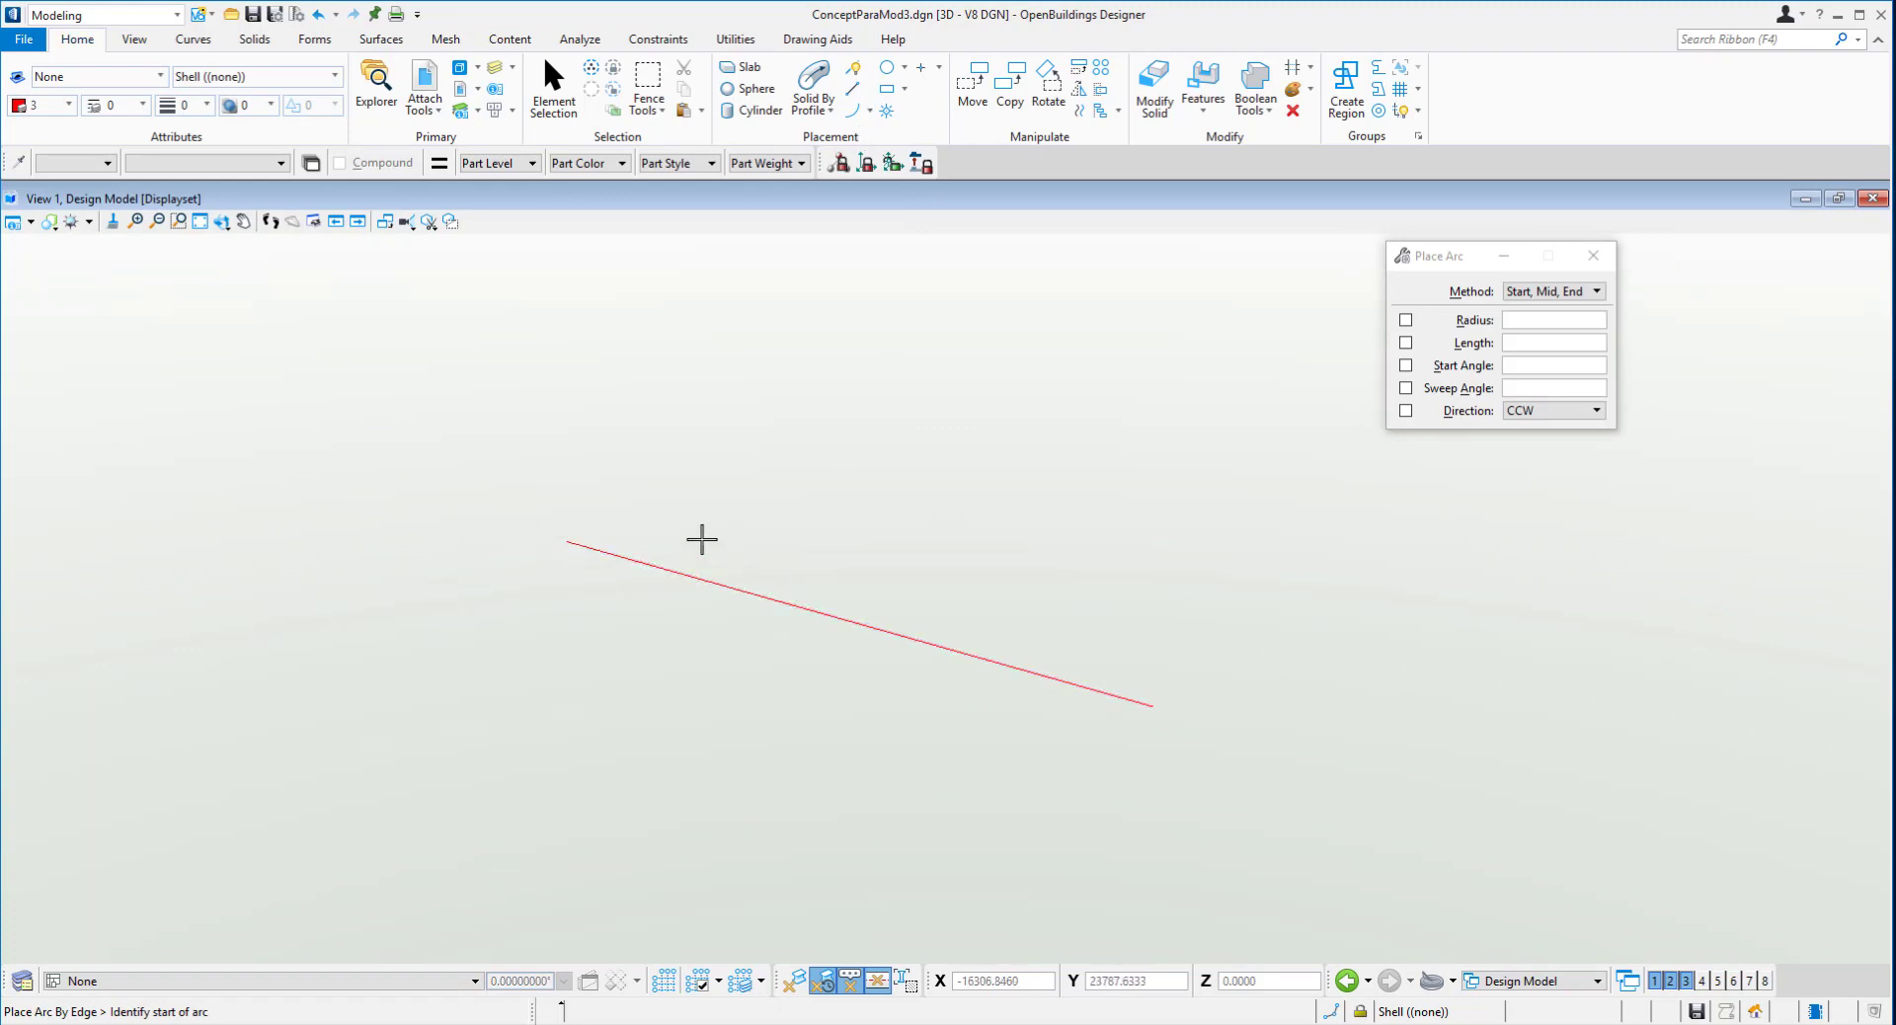
click(569, 542)
scroll(627, 534, down, 5)
click(589, 352)
click(774, 578)
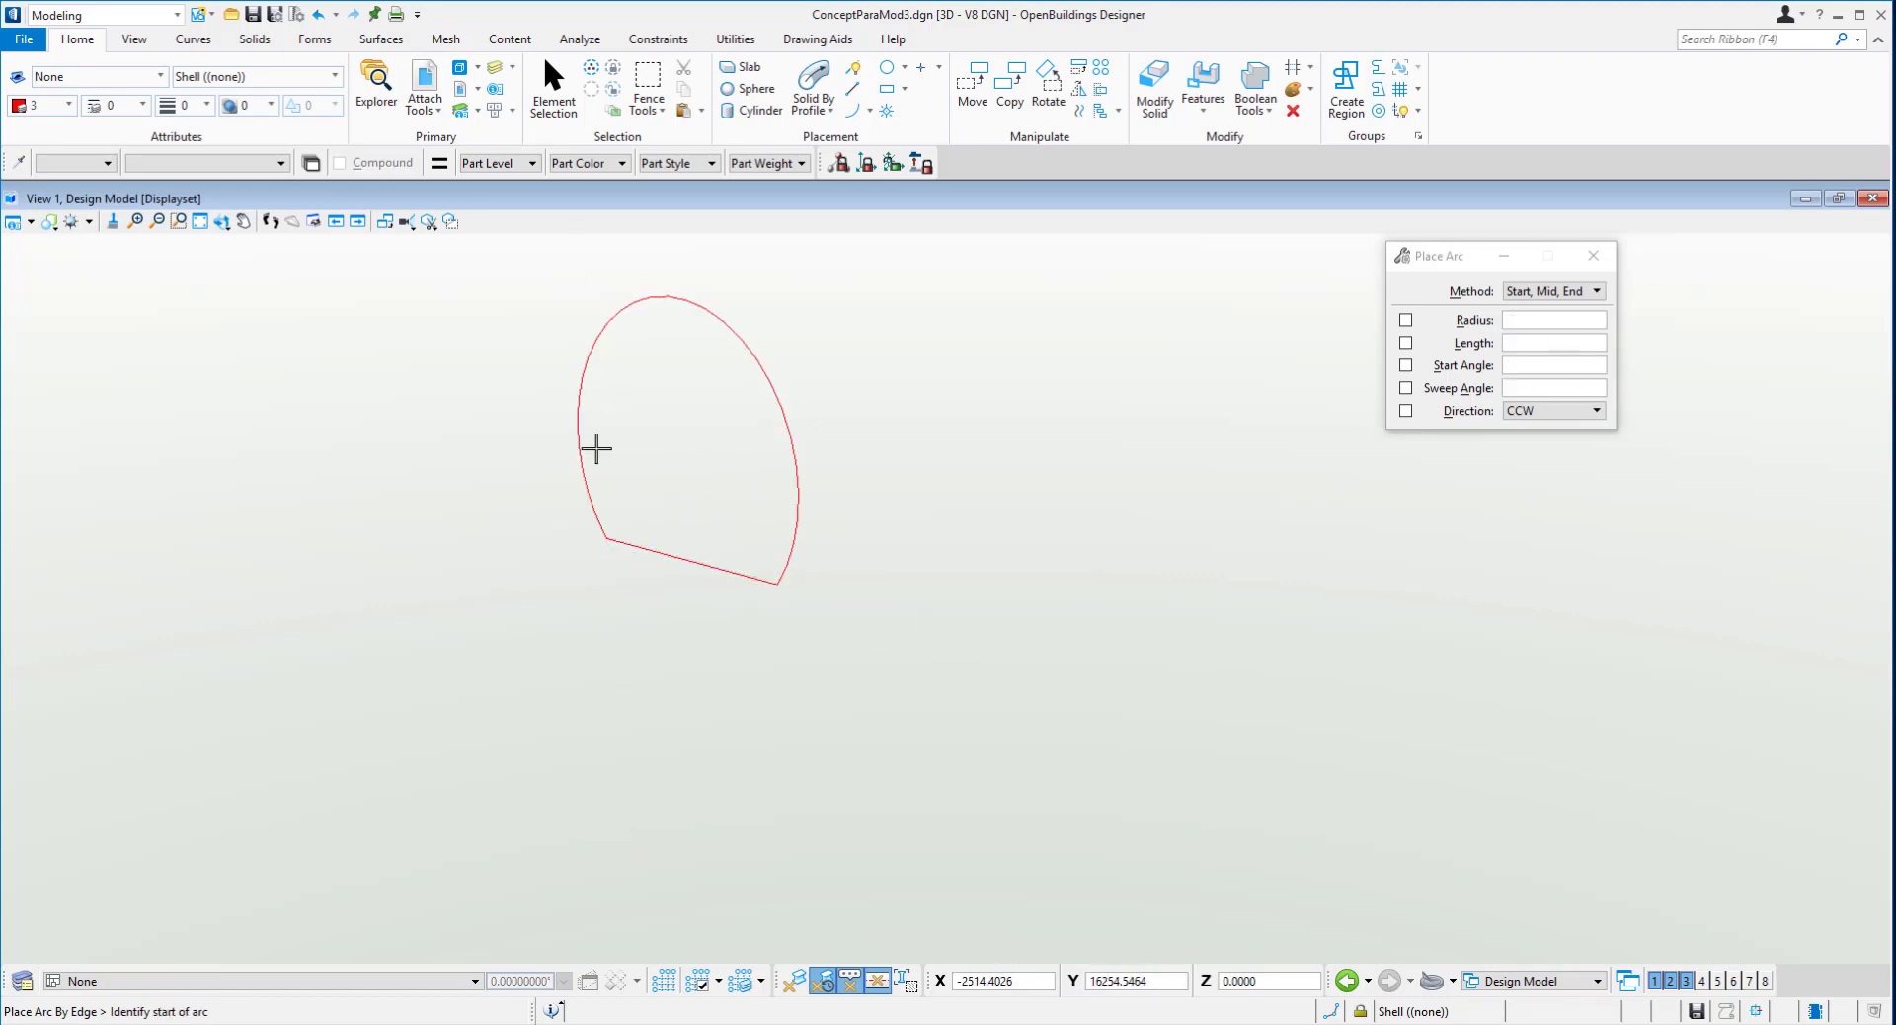
- Apply 2D coincident constraints between the arc and the base line at both shared endpoints
shift+middle_drag(935, 424, 1071, 500)
shift+middle_drag(787, 458, 774, 479)
scroll(772, 479, down, 1)
scroll(800, 432, up, 1)
middle_drag(800, 414, 743, 486)
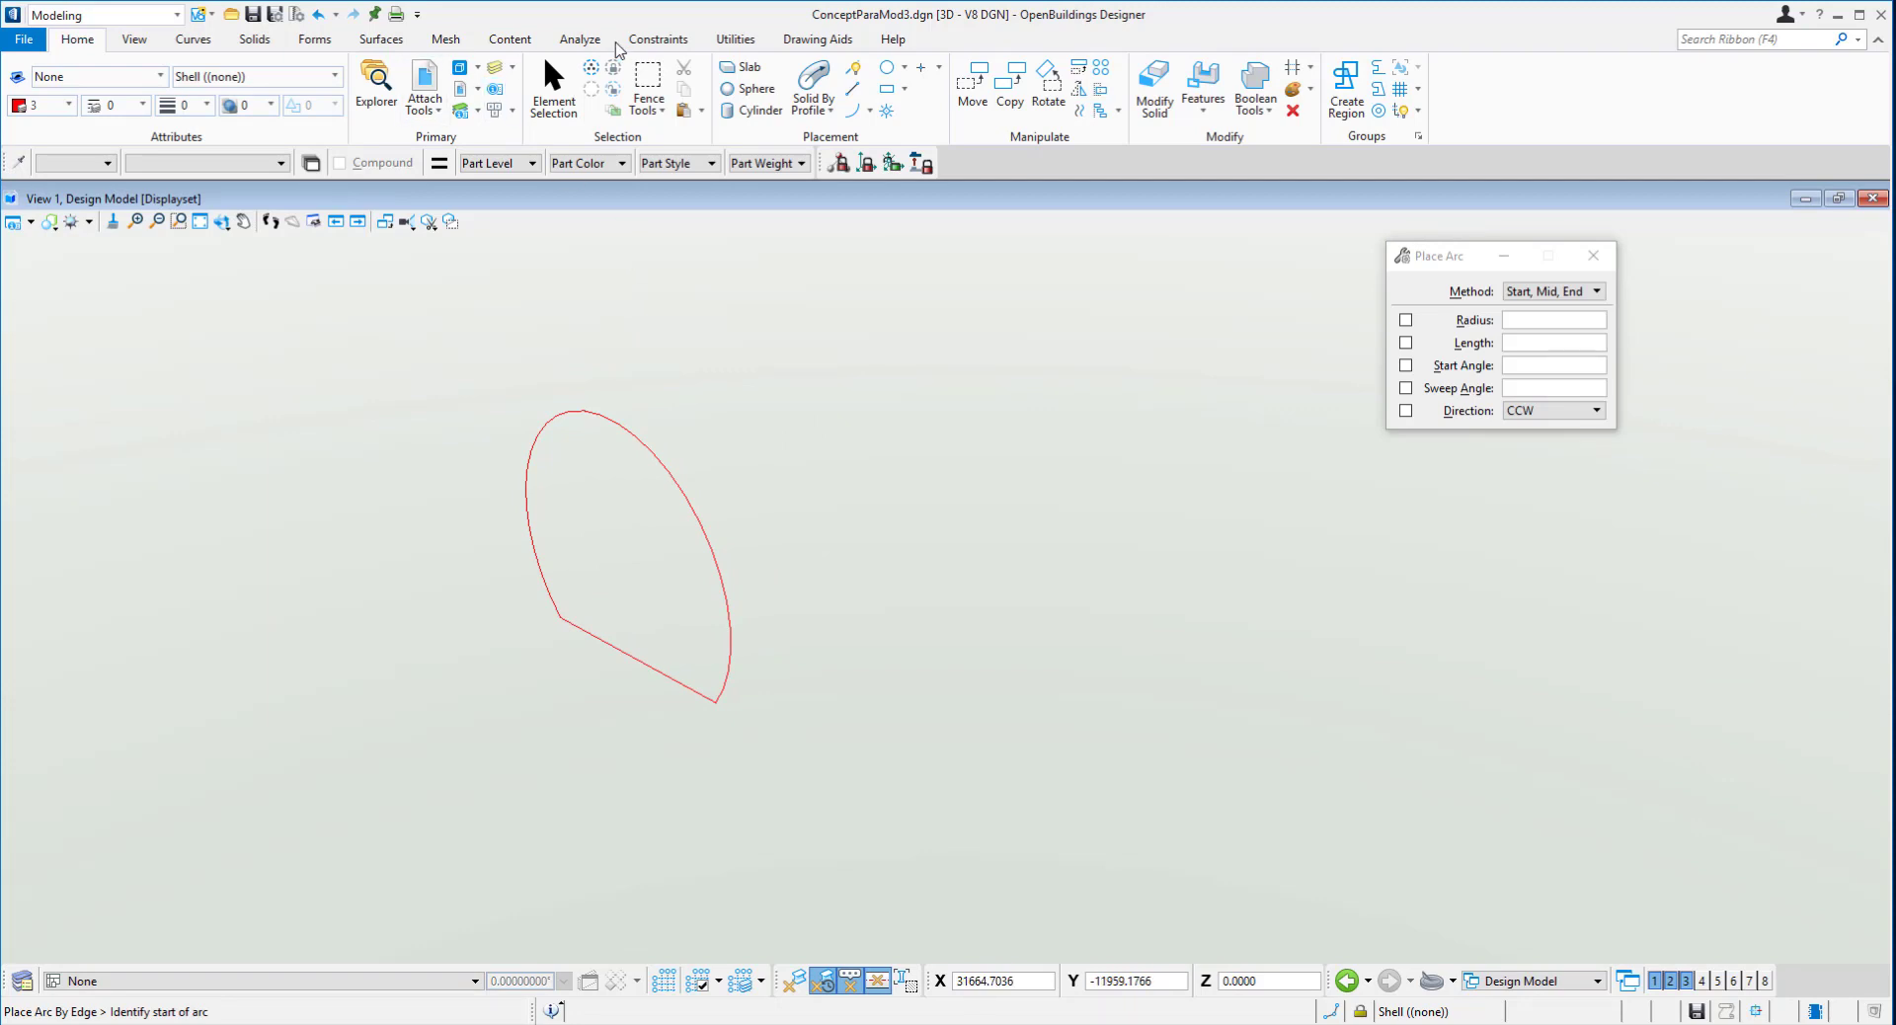
click(654, 40)
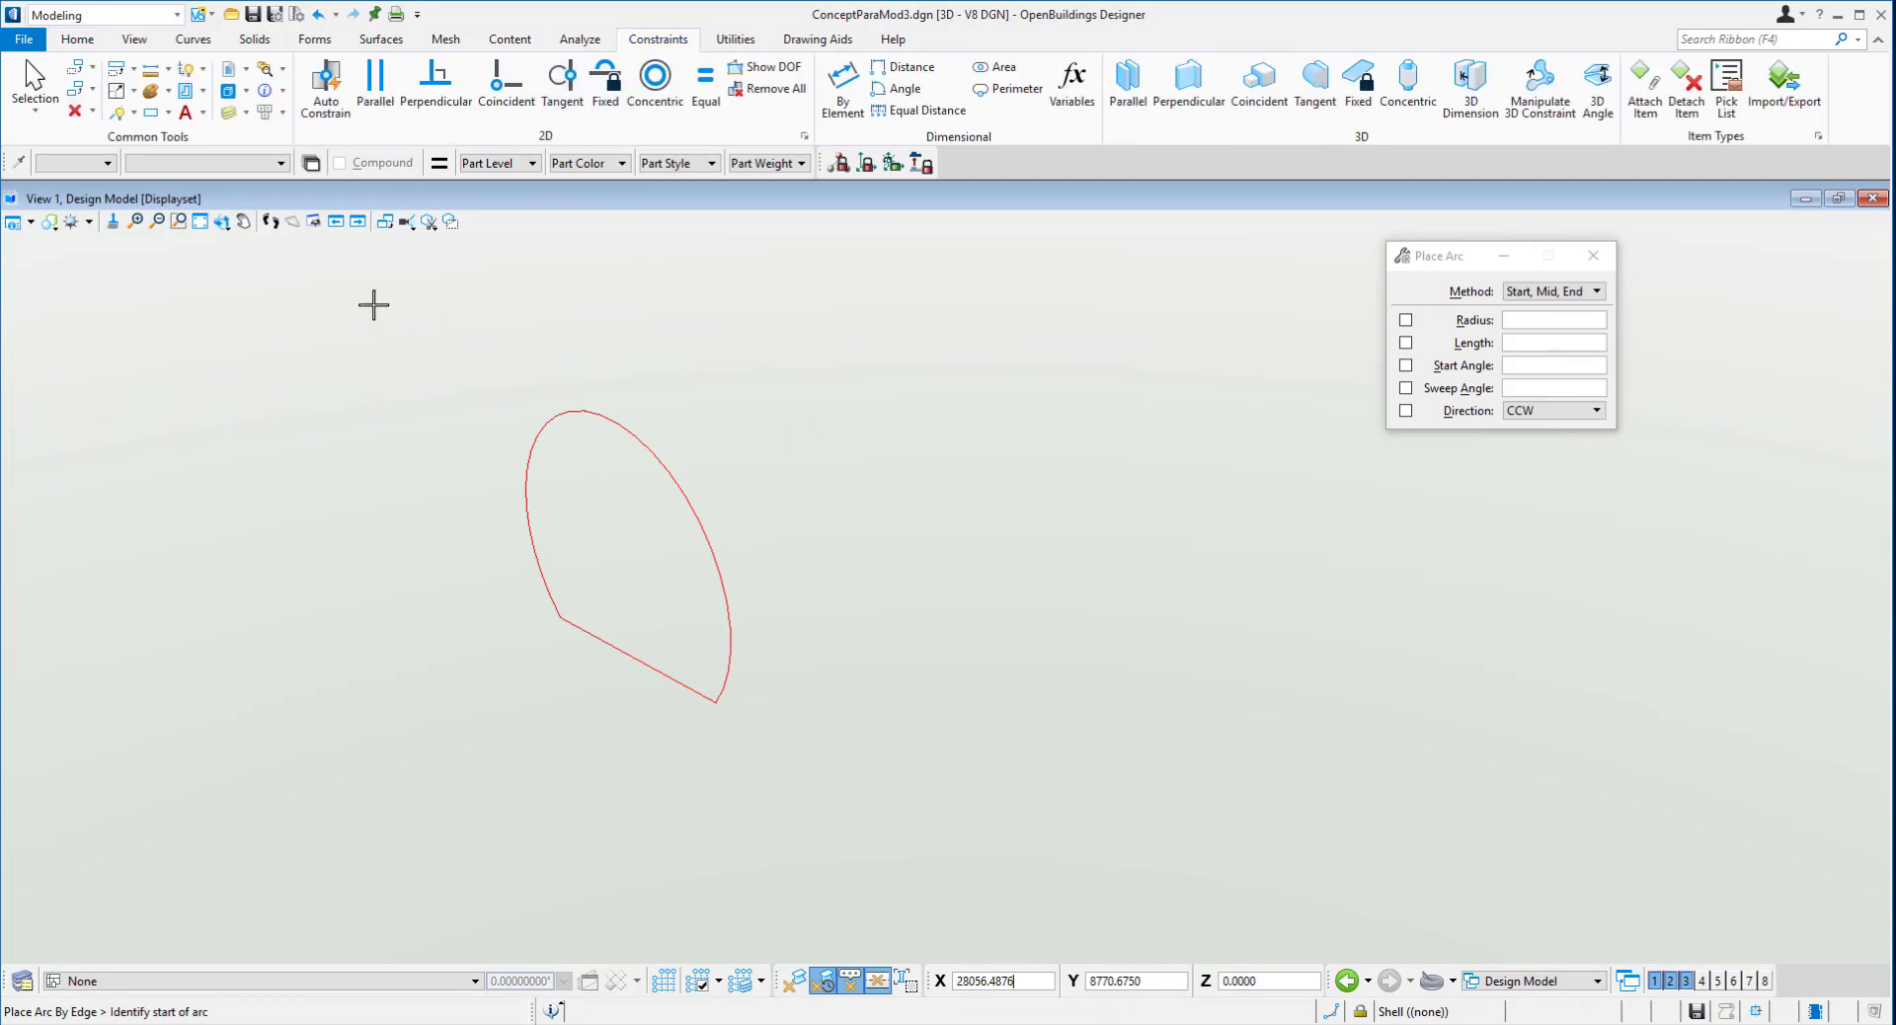
click(491, 94)
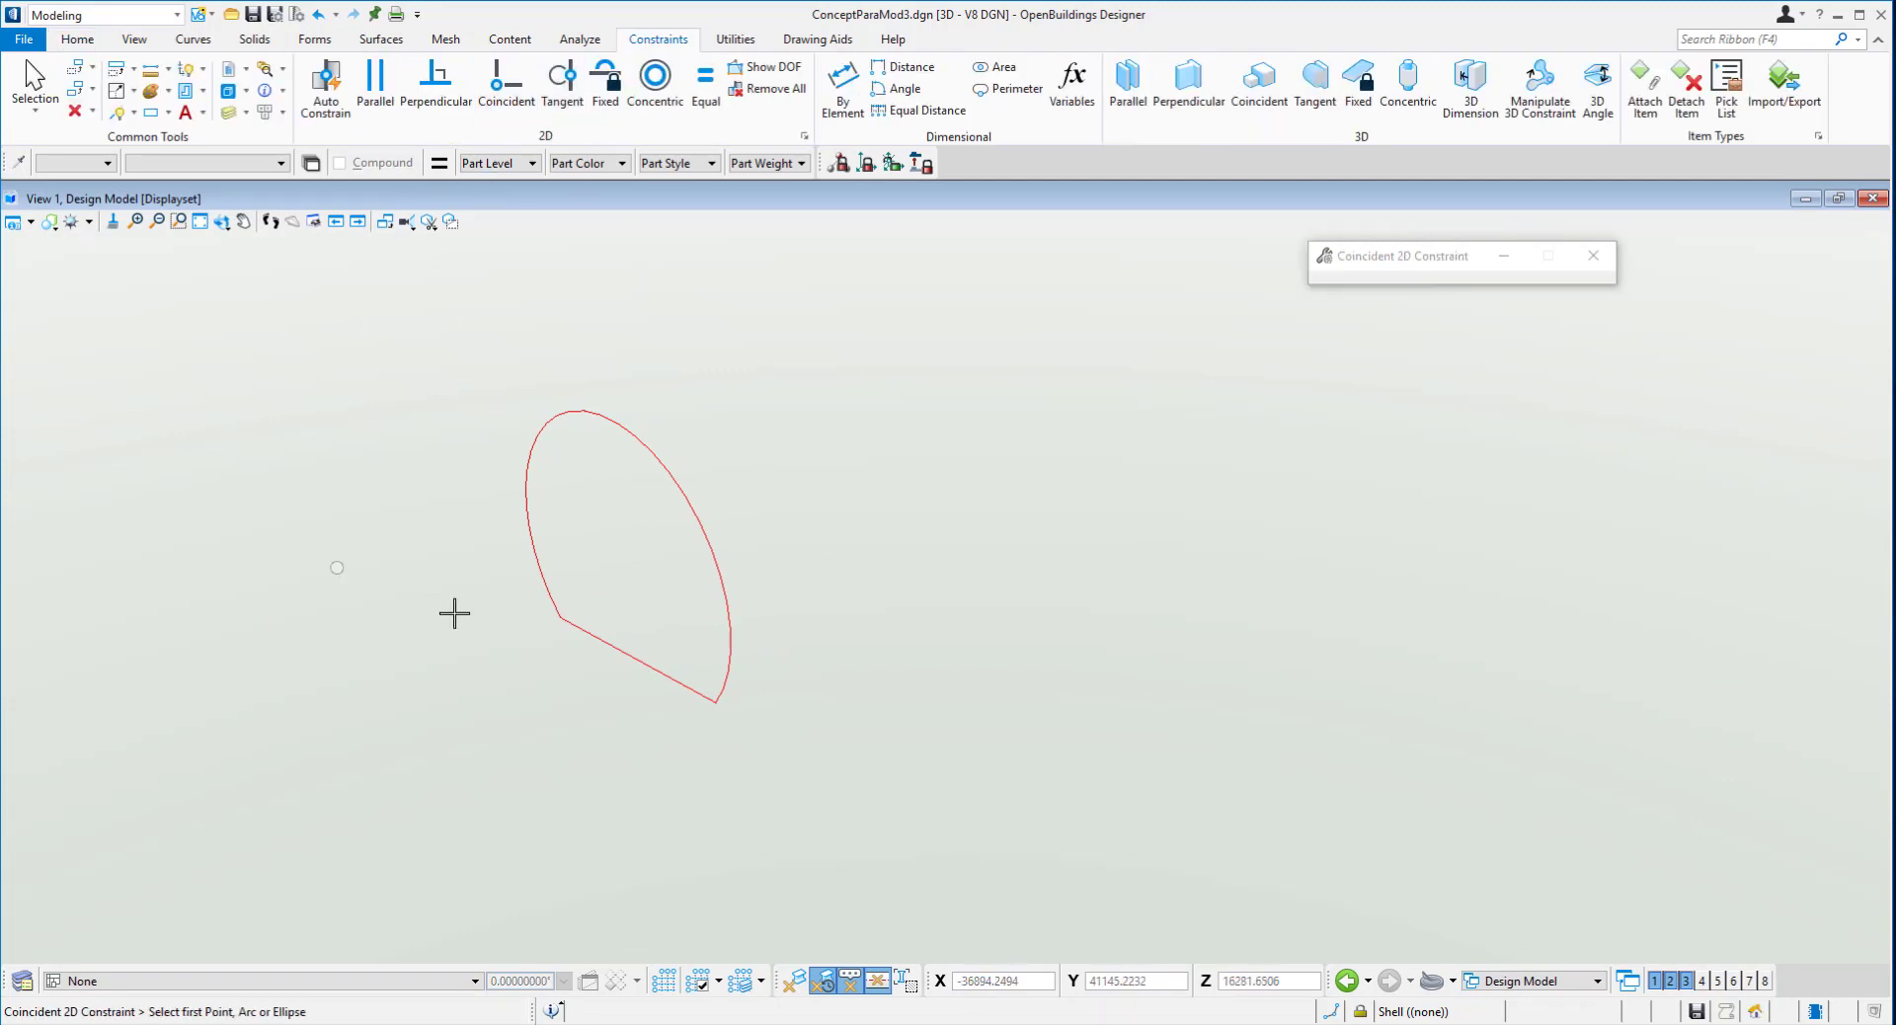
click(557, 617)
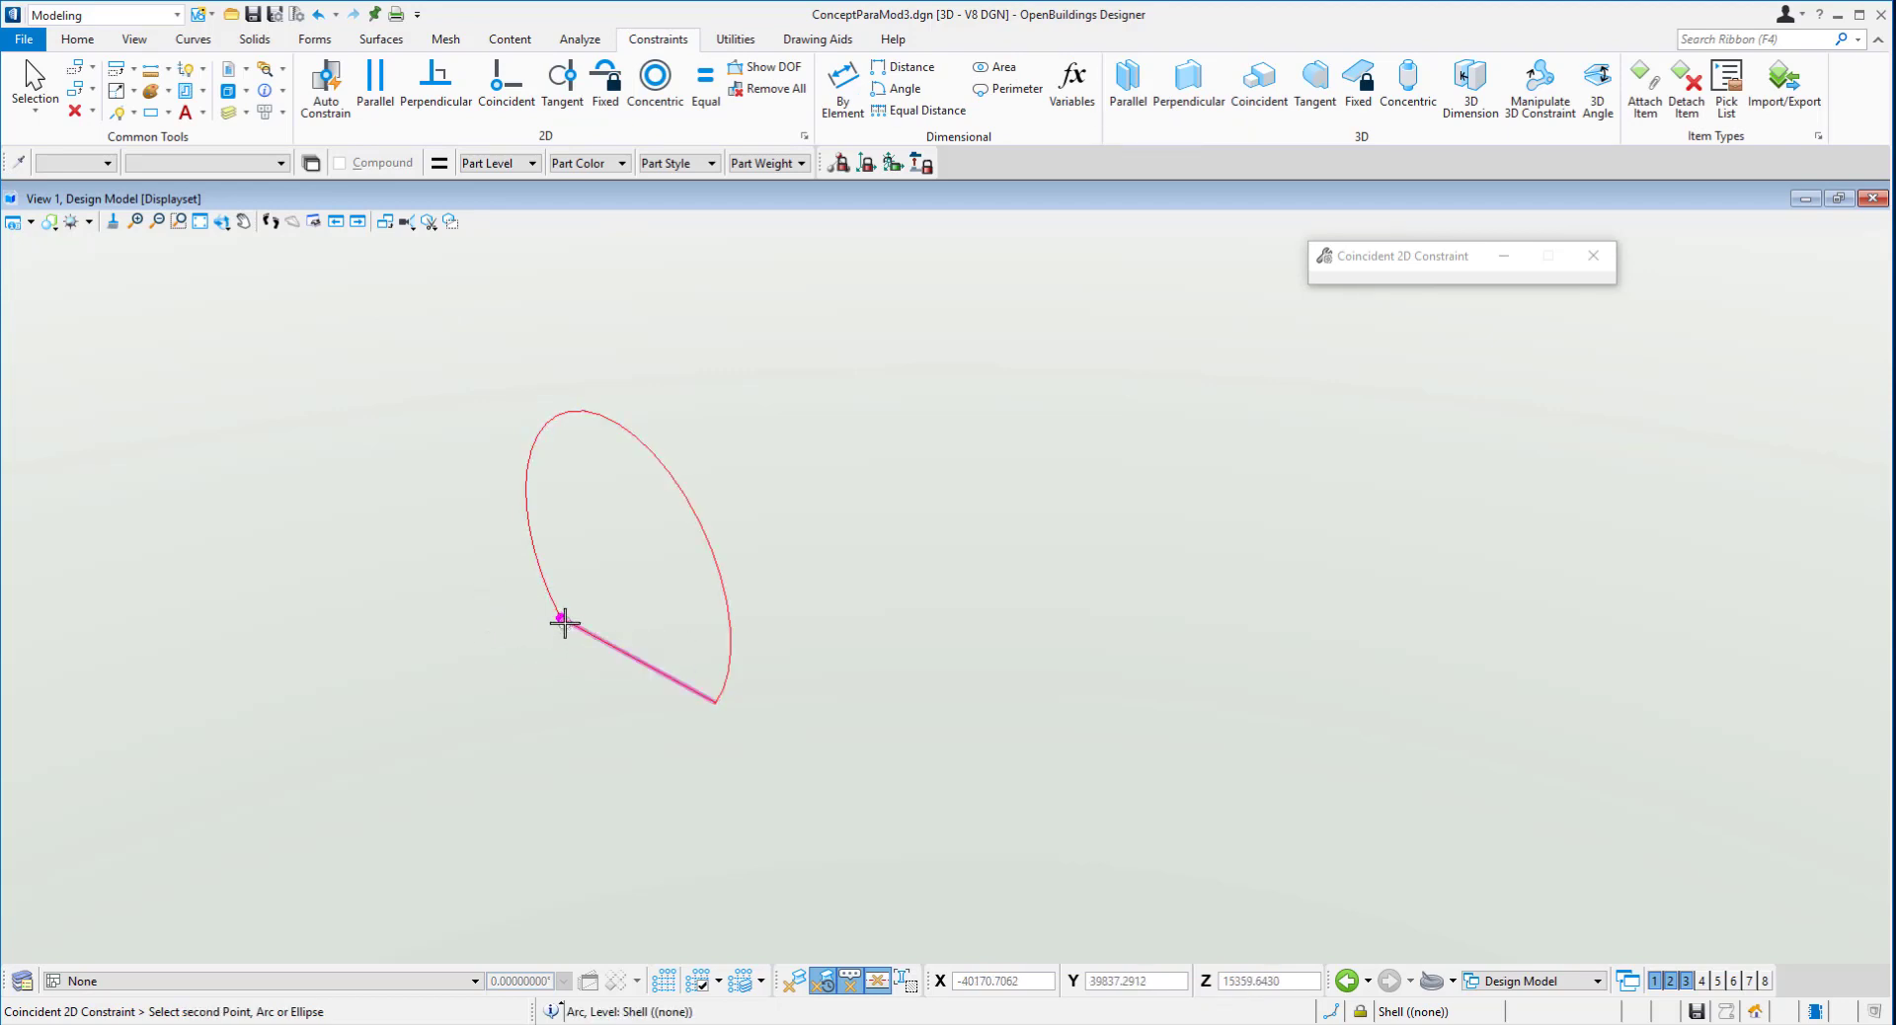
click(559, 617)
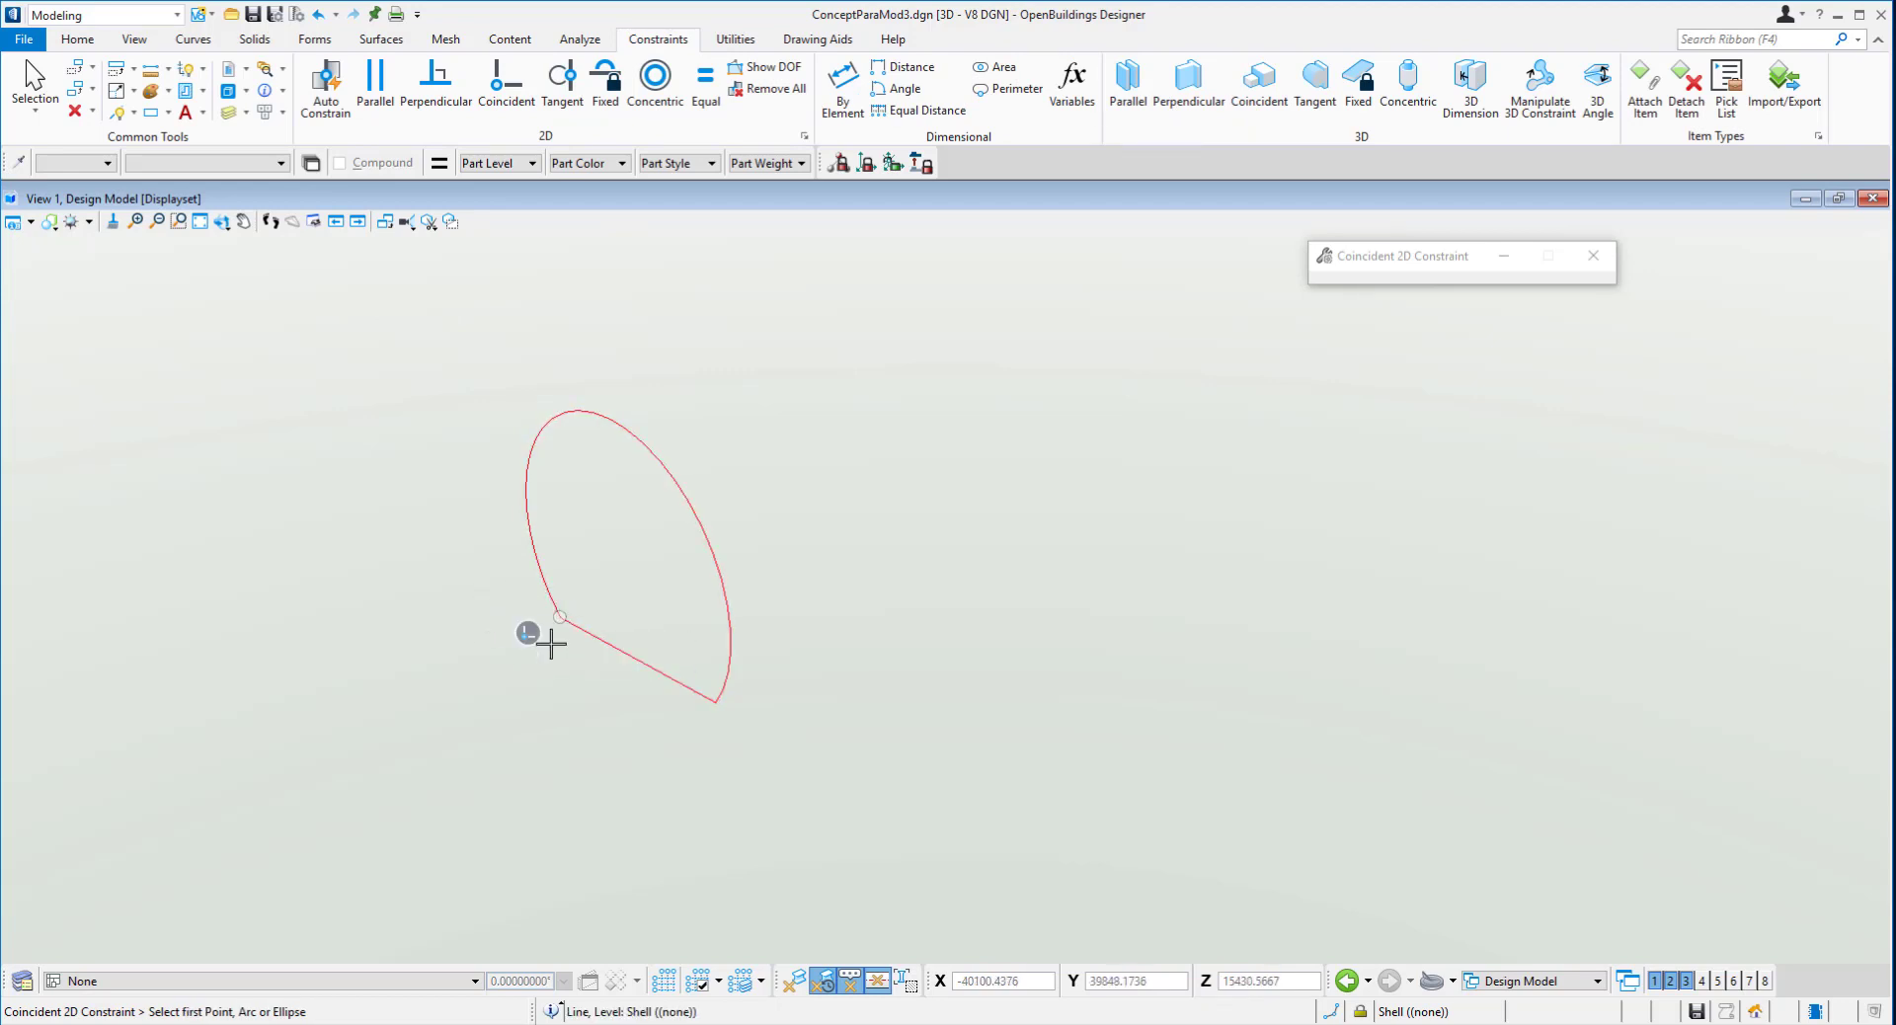
click(716, 702)
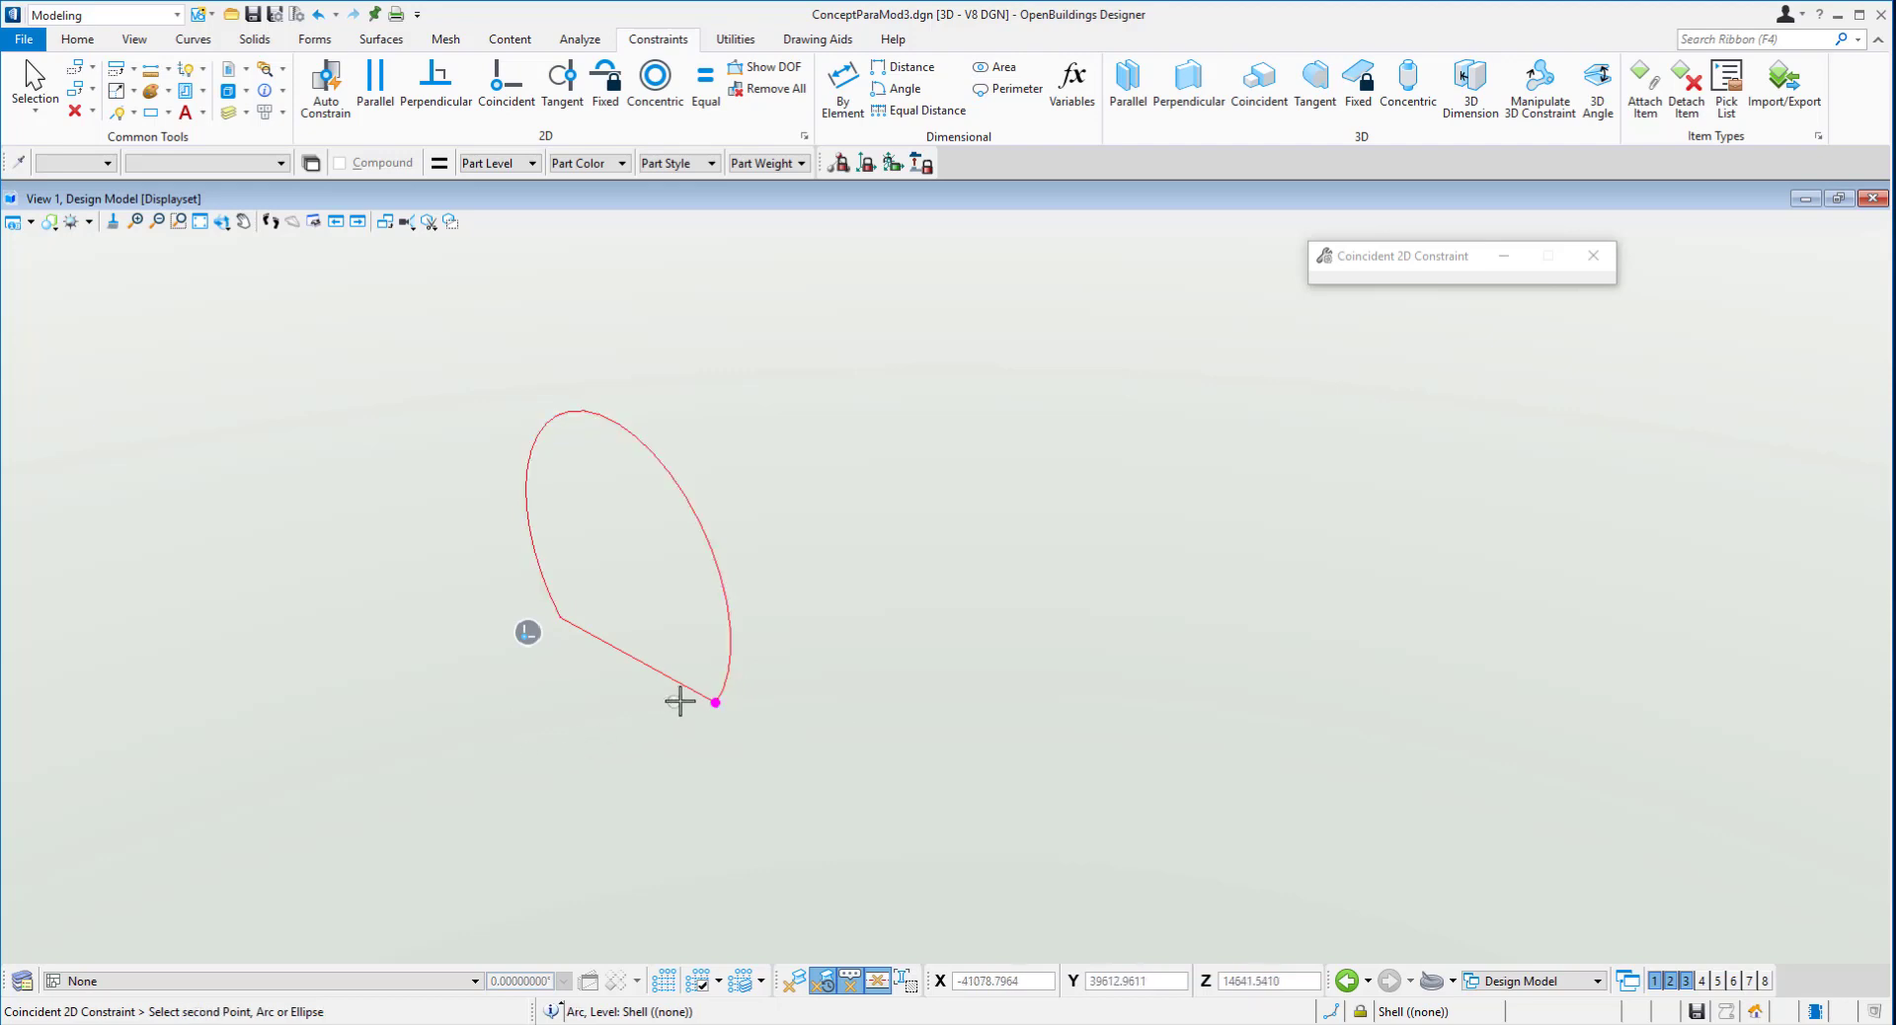
click(715, 702)
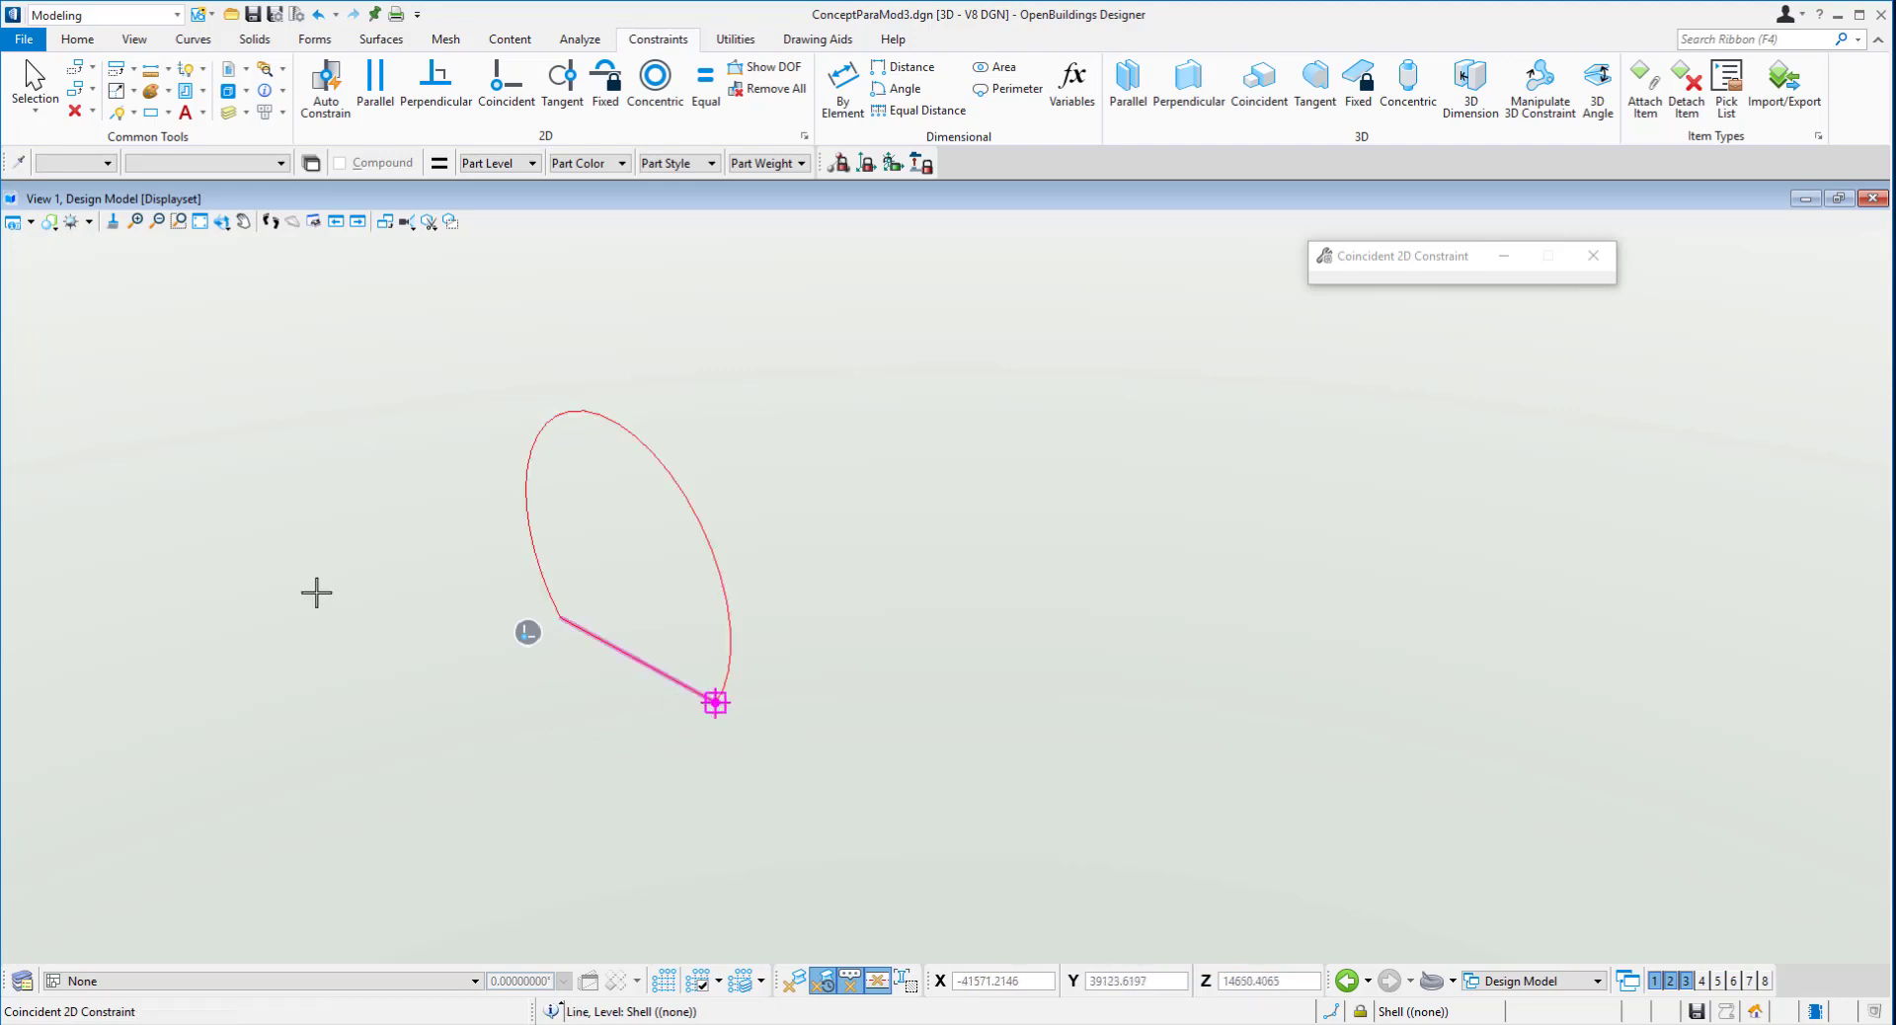
right_click(893, 375)
- Test the coincident constraints by trying to stretch the shared endpoint of the base line and arc, then cancel
click(694, 690)
click(716, 703)
drag(810, 770, 918, 766)
right_click(991, 759)
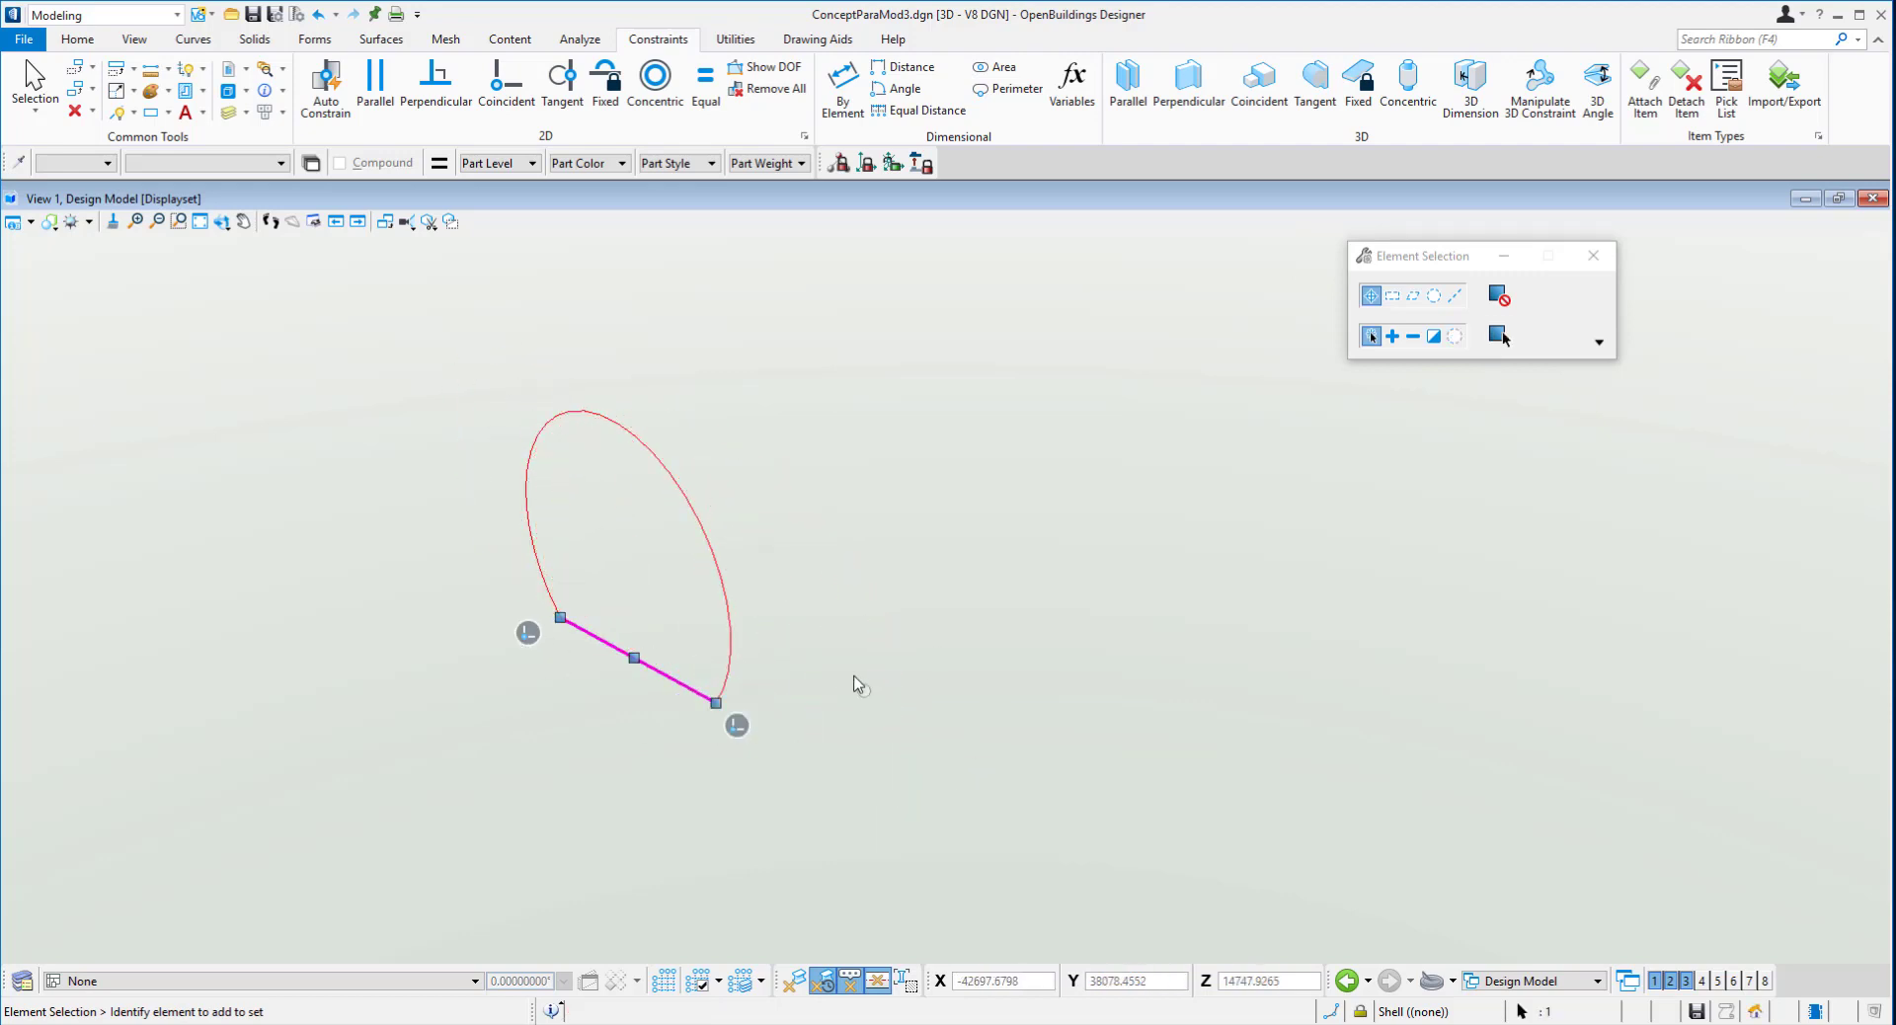
click(730, 653)
drag(716, 702, 780, 591)
right_click(780, 591)
click(643, 559)
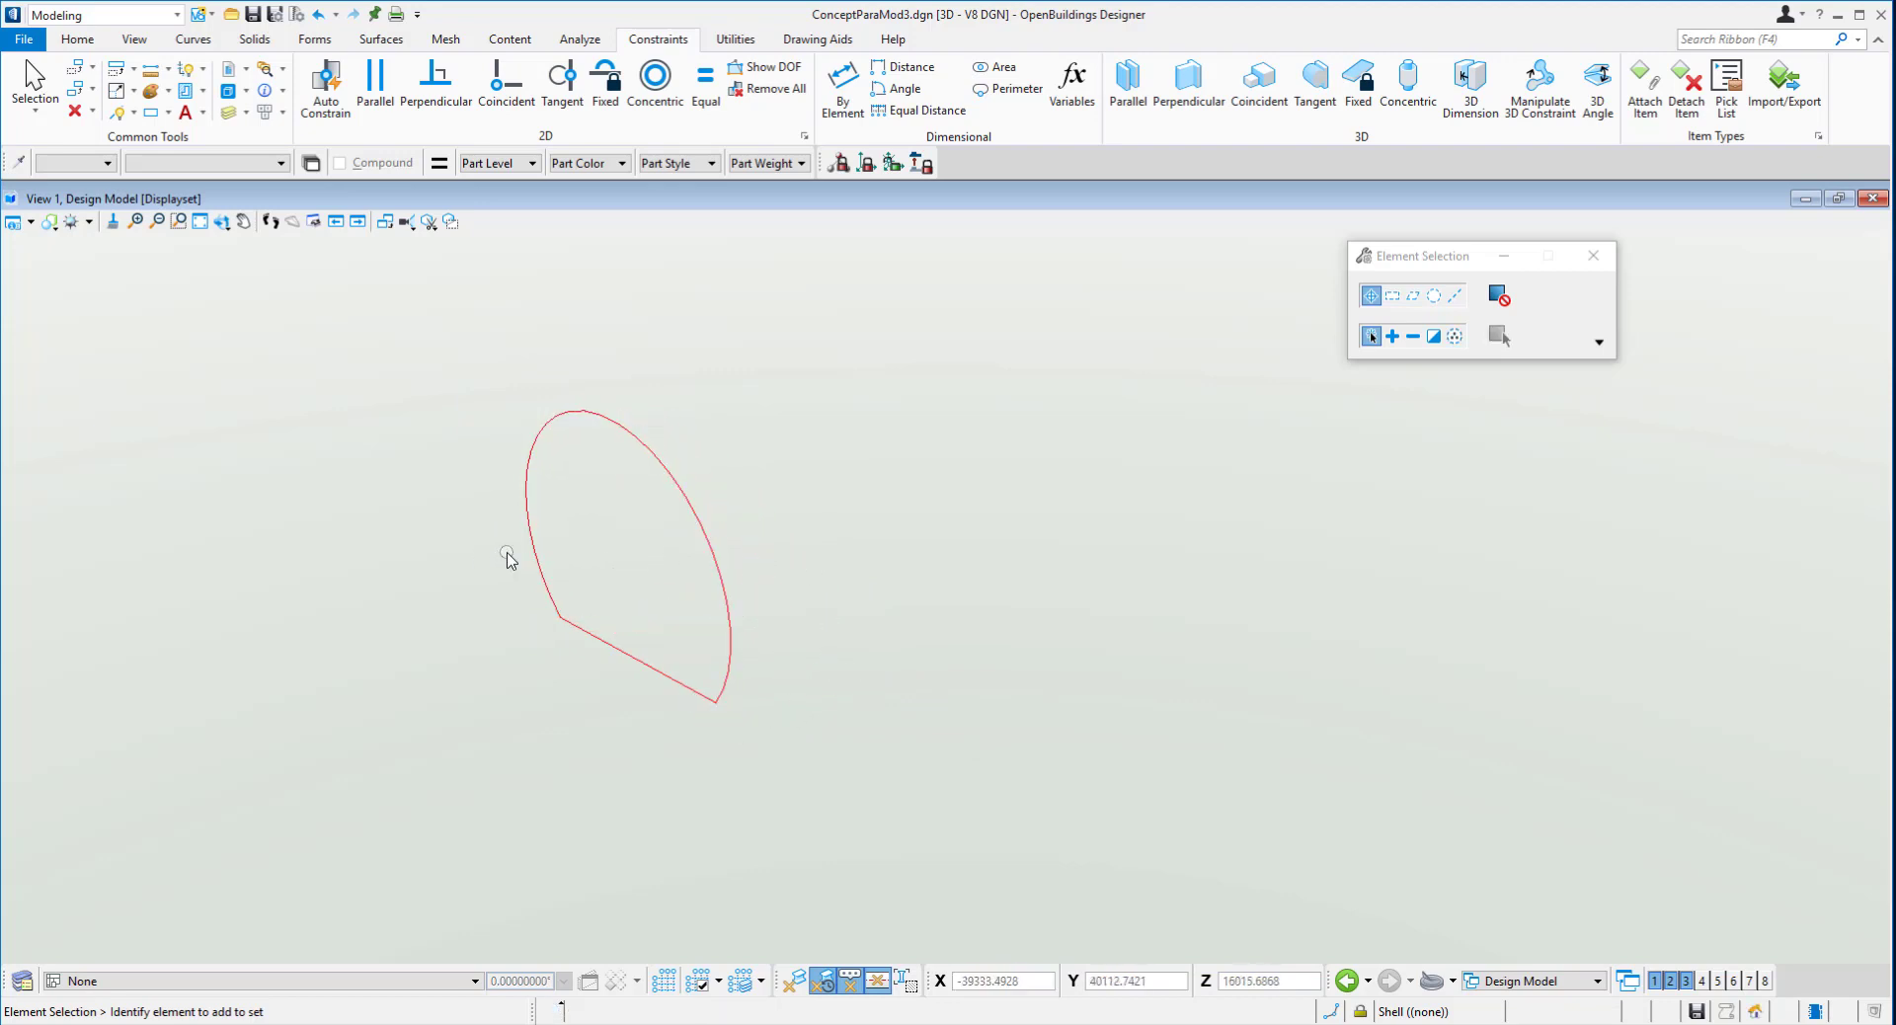
- Draw a short separate line about 1750 mm long, parallel to the base line and beside its far end
click(117, 113)
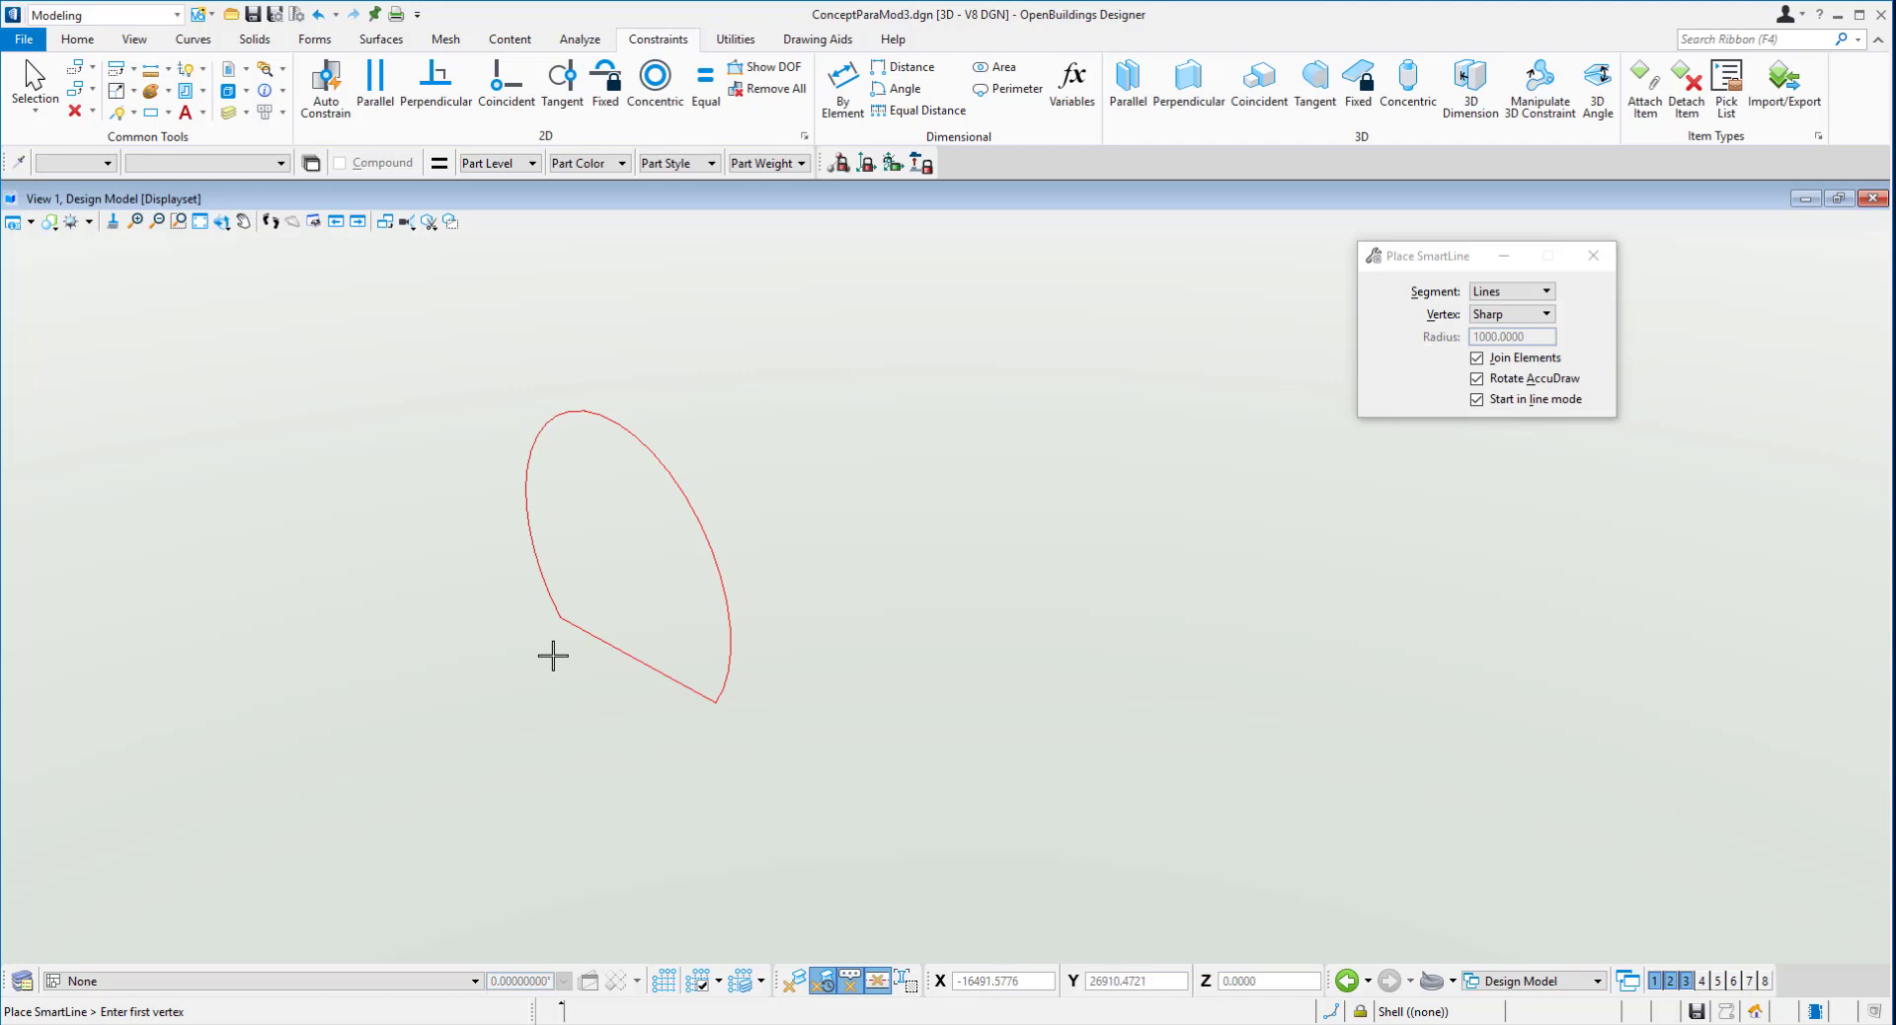
click(560, 620)
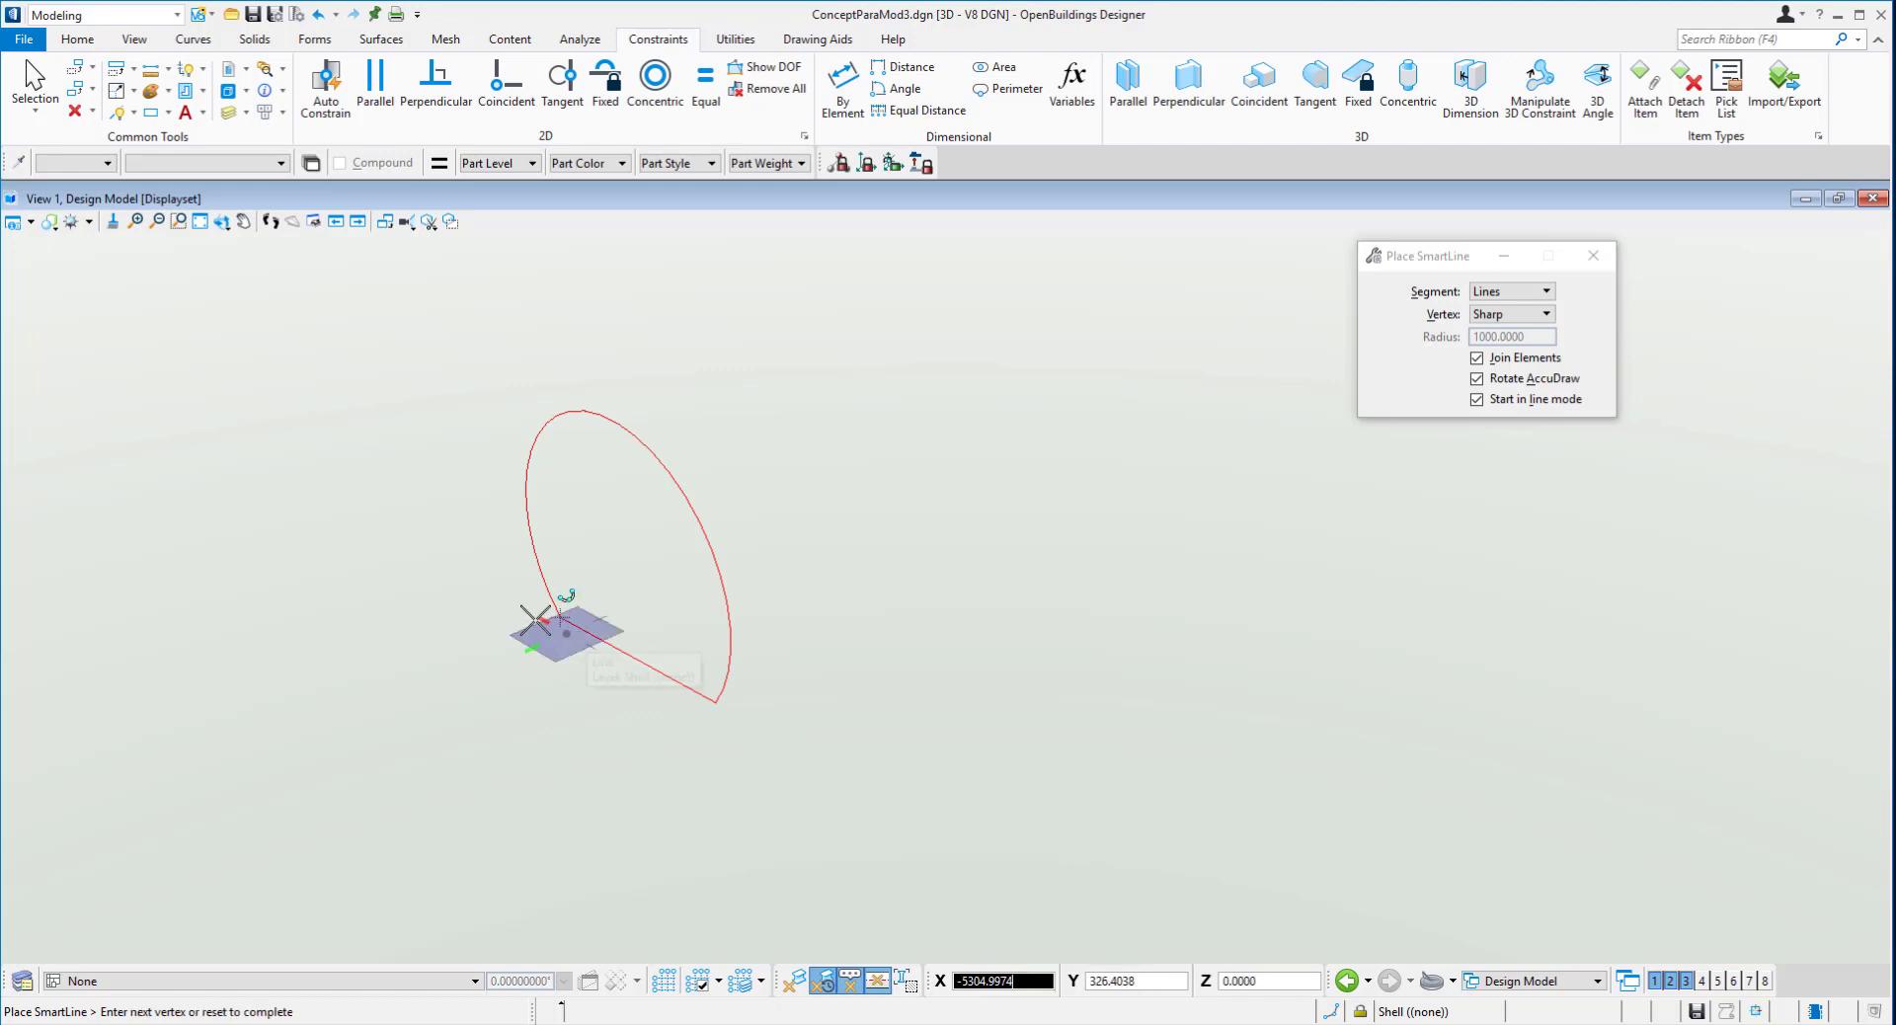
right_click(550, 627)
scroll(551, 627, up, 5)
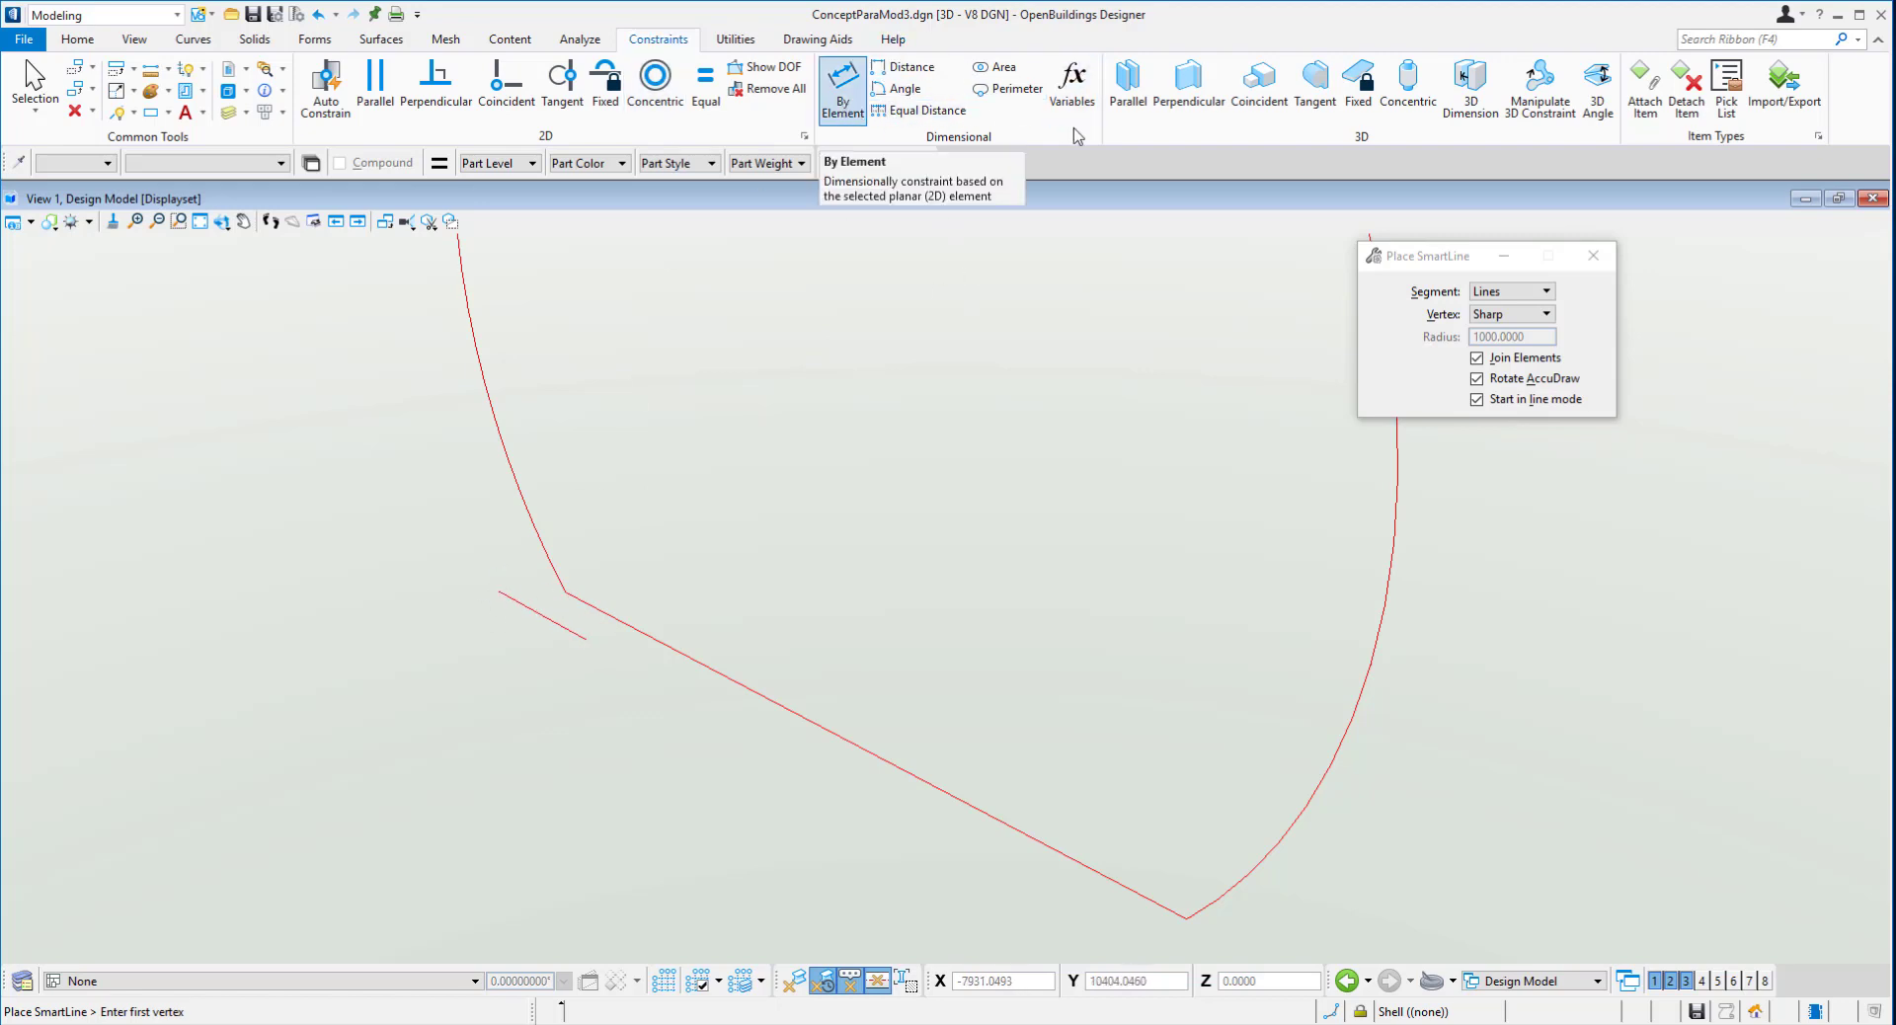
- Create a local distance variable named Arc_Thickness with an active value of 1000 mm
click(1073, 89)
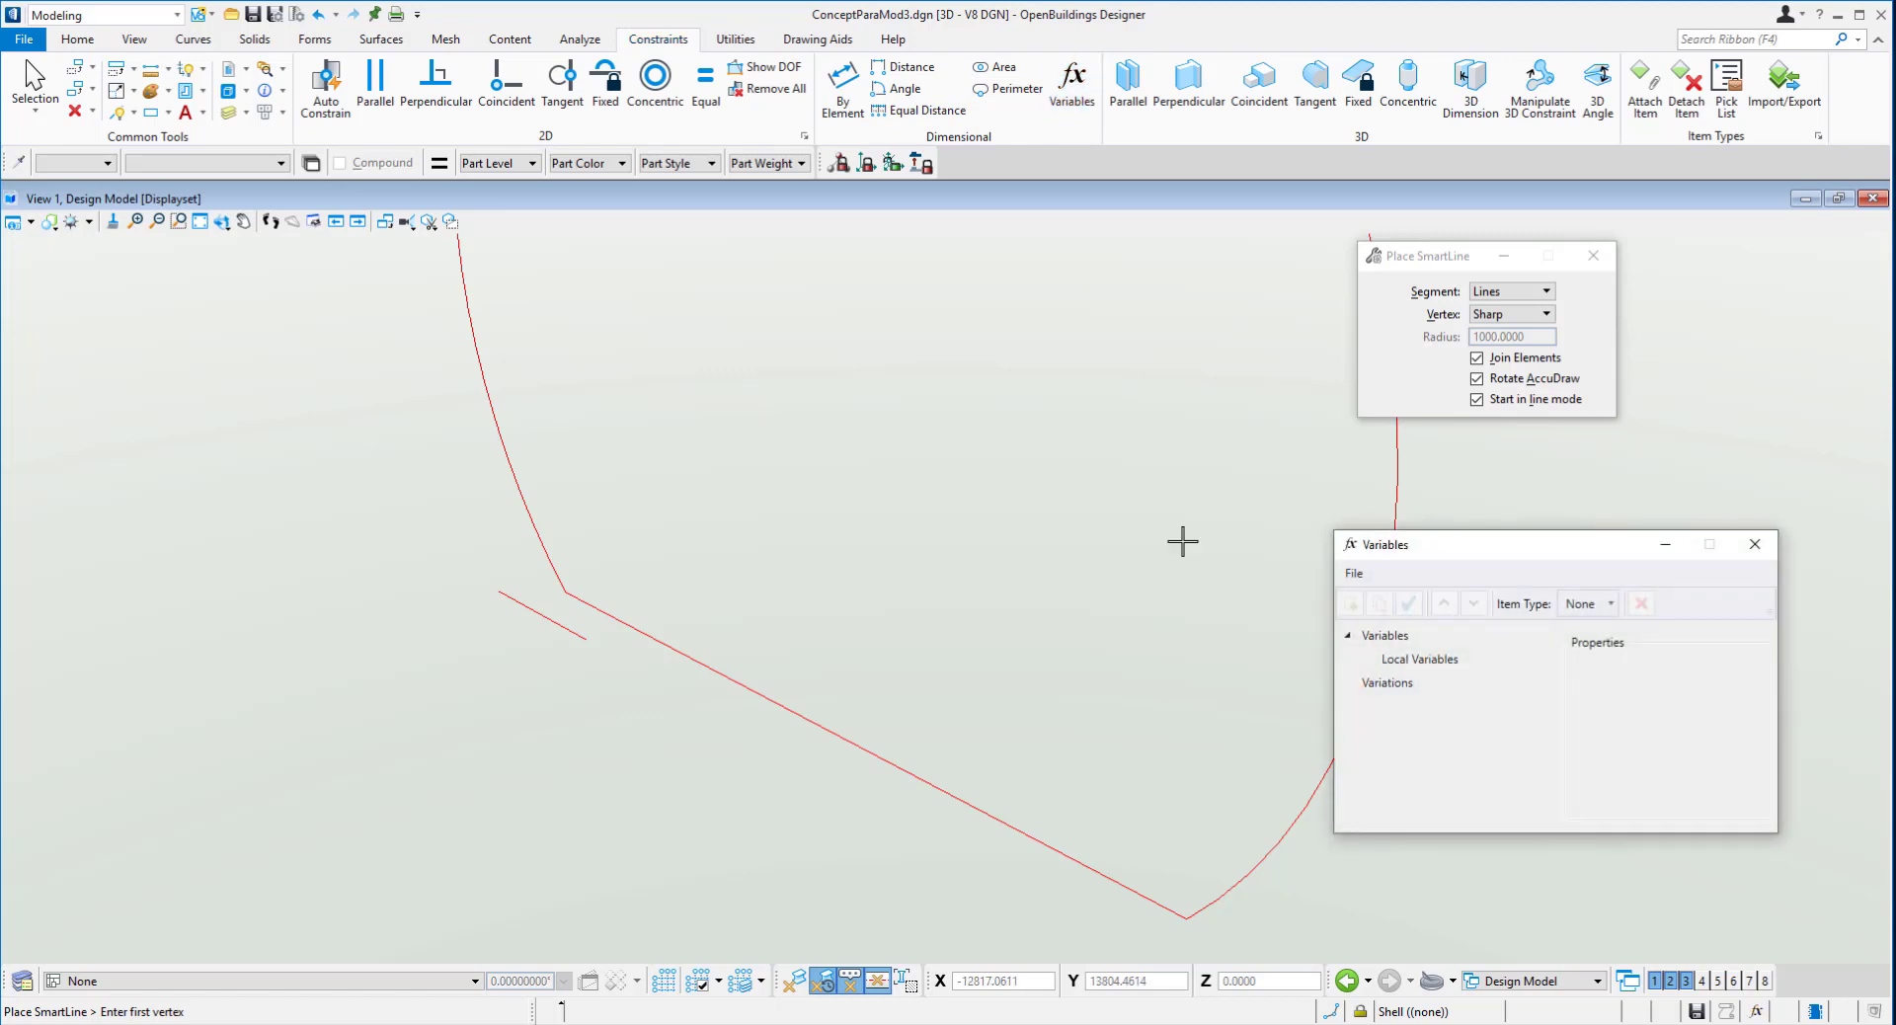
click(1429, 660)
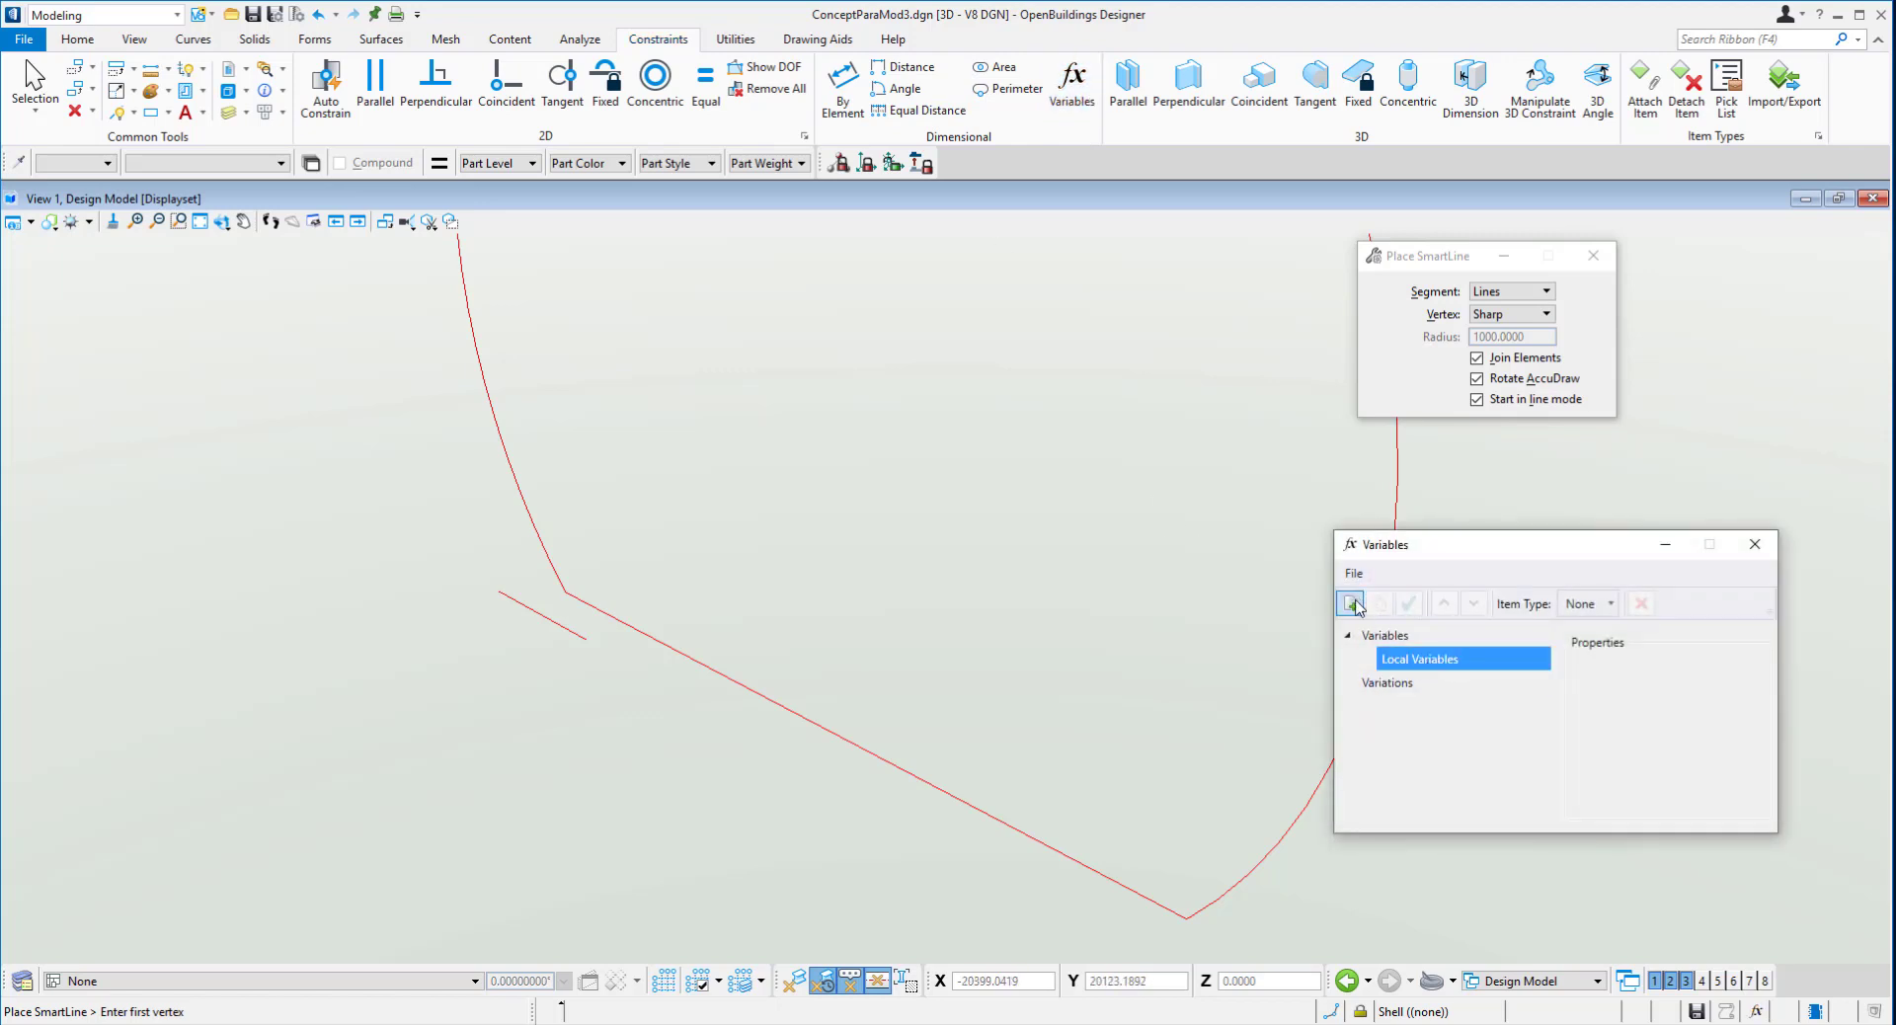
click(1351, 603)
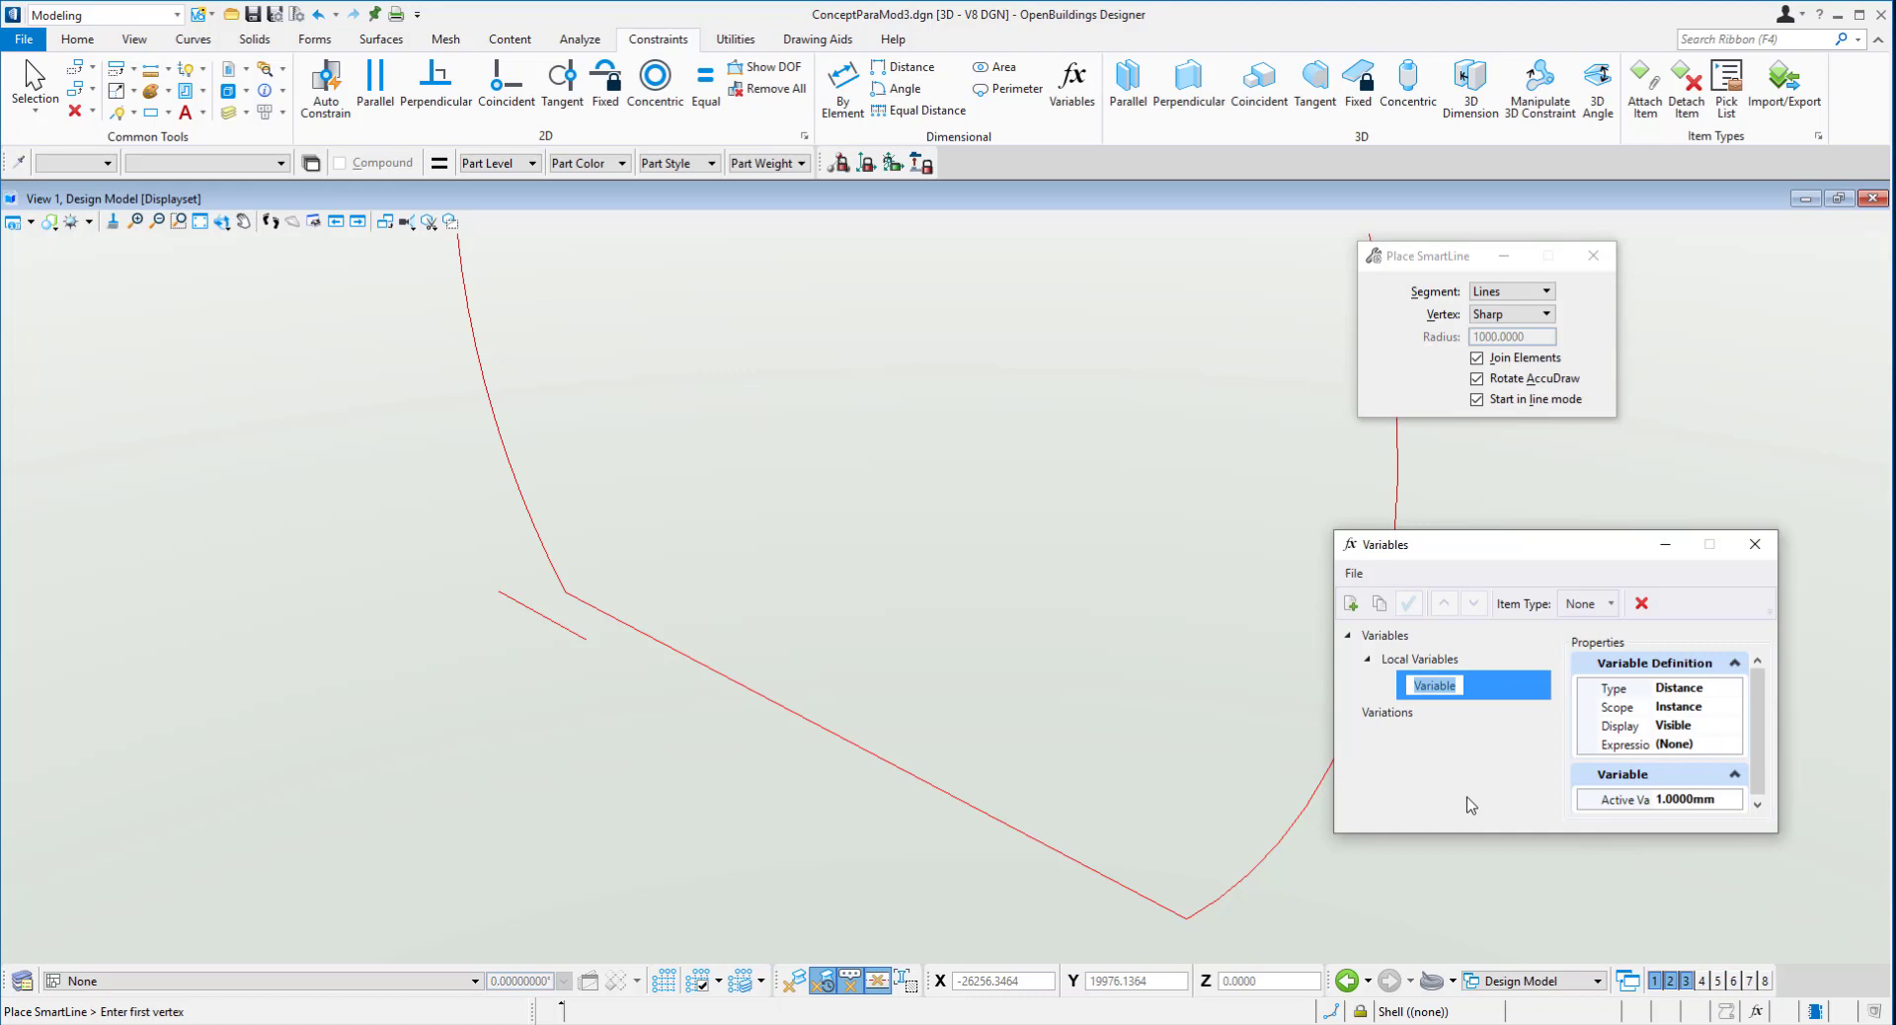
text(Arc_Thickness)
drag(1694, 799, 1619, 815)
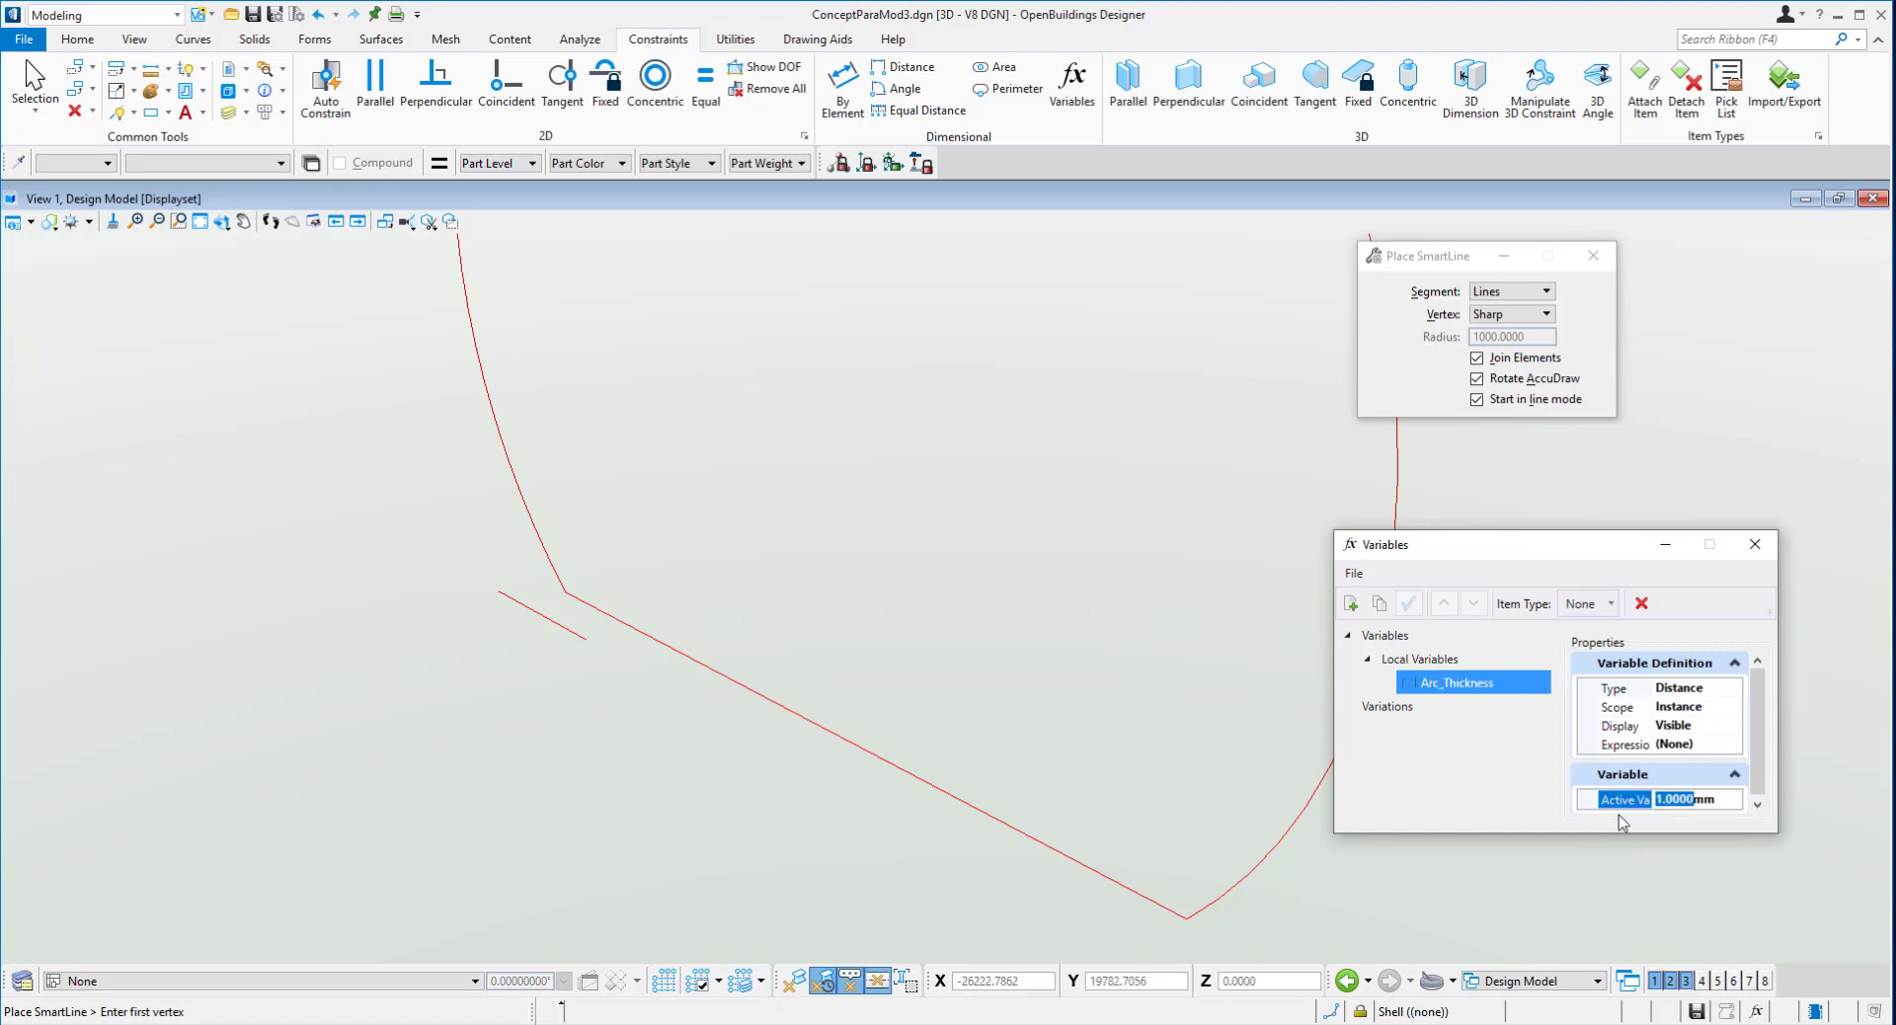
text(1000)
key(Return)
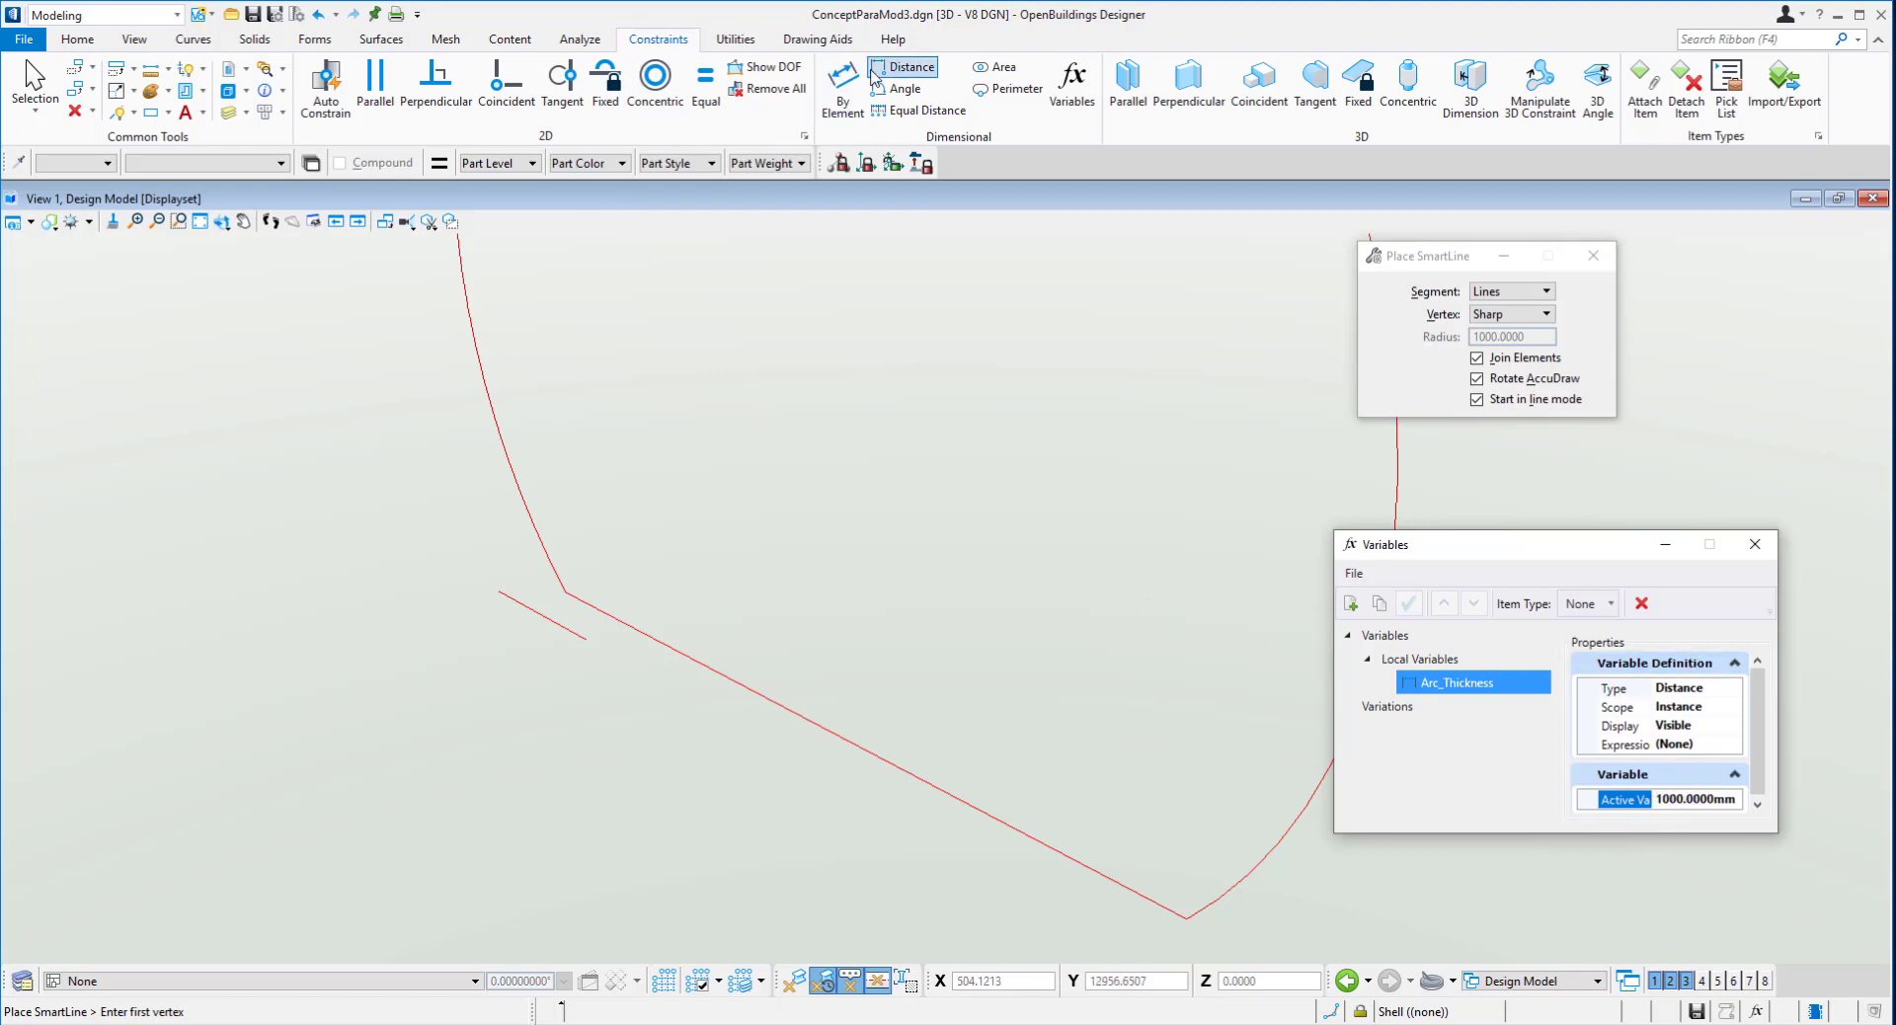
- Add a dimensional constraint by element to the short line and drive it with the Arc_Thickness variable
click(873, 75)
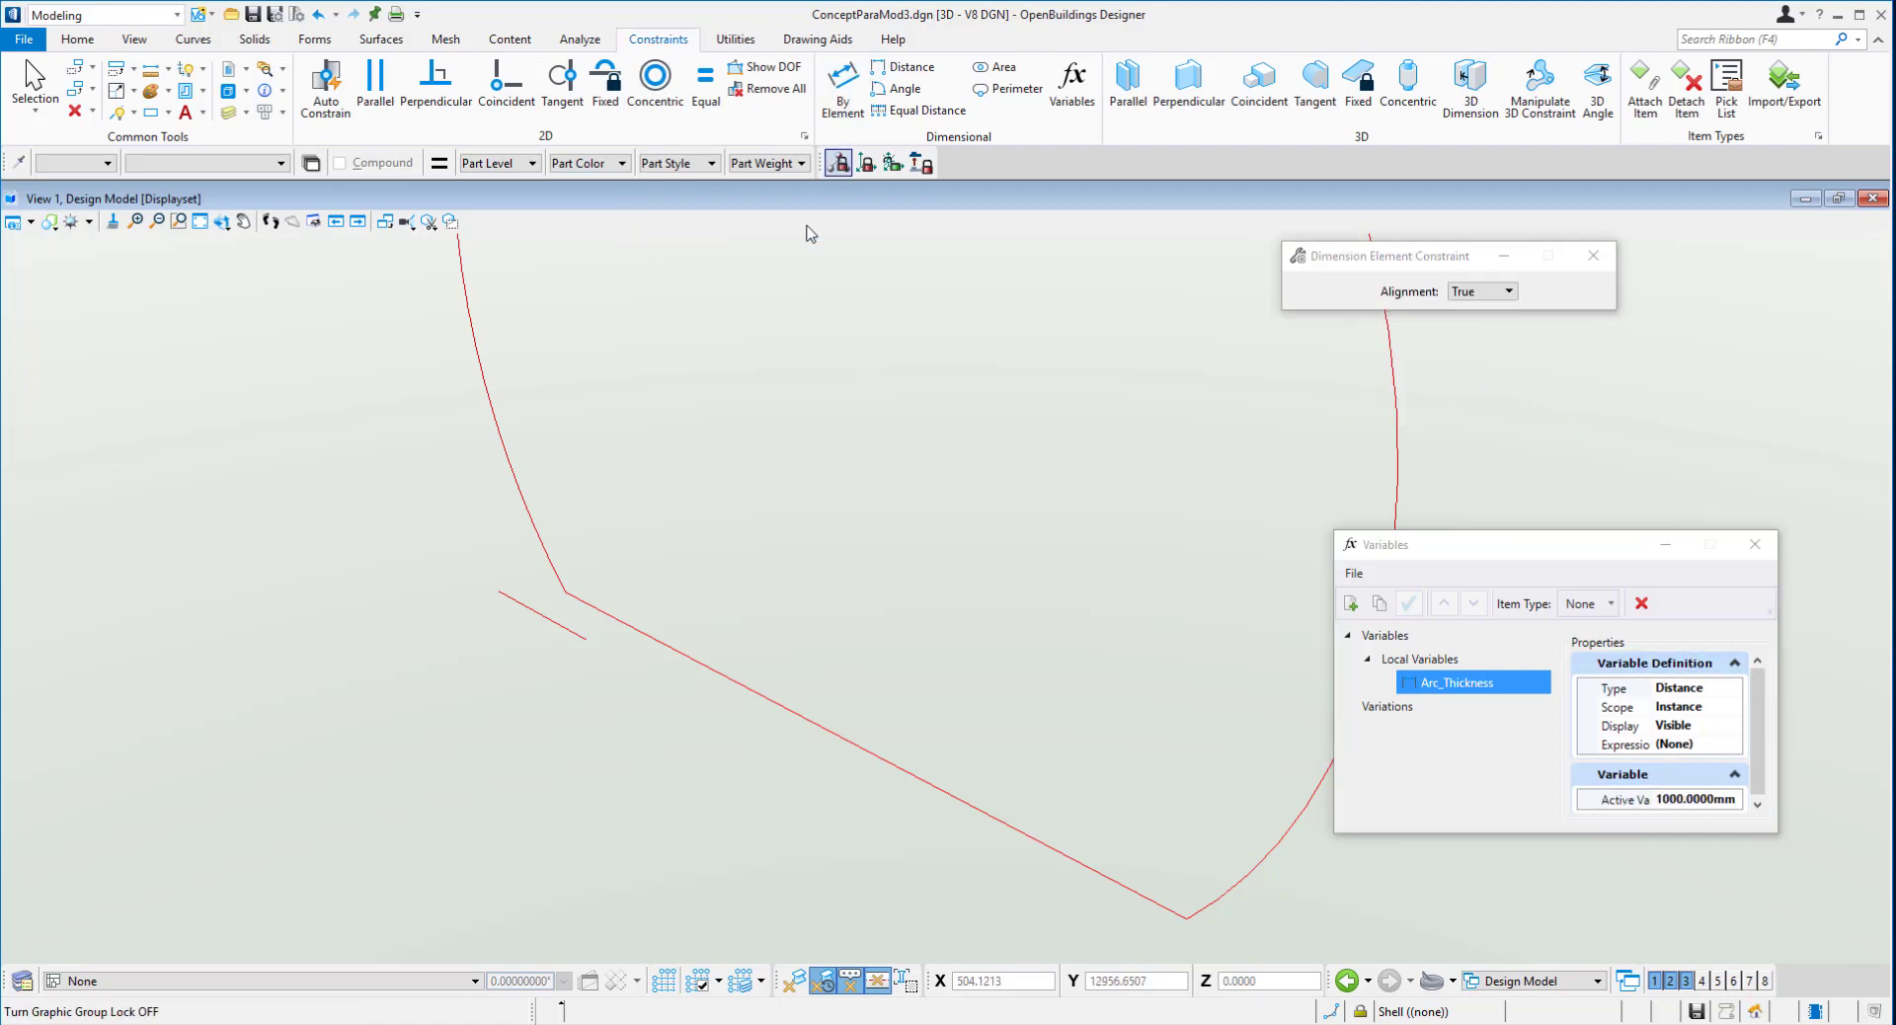
click(478, 654)
click(522, 710)
click(517, 707)
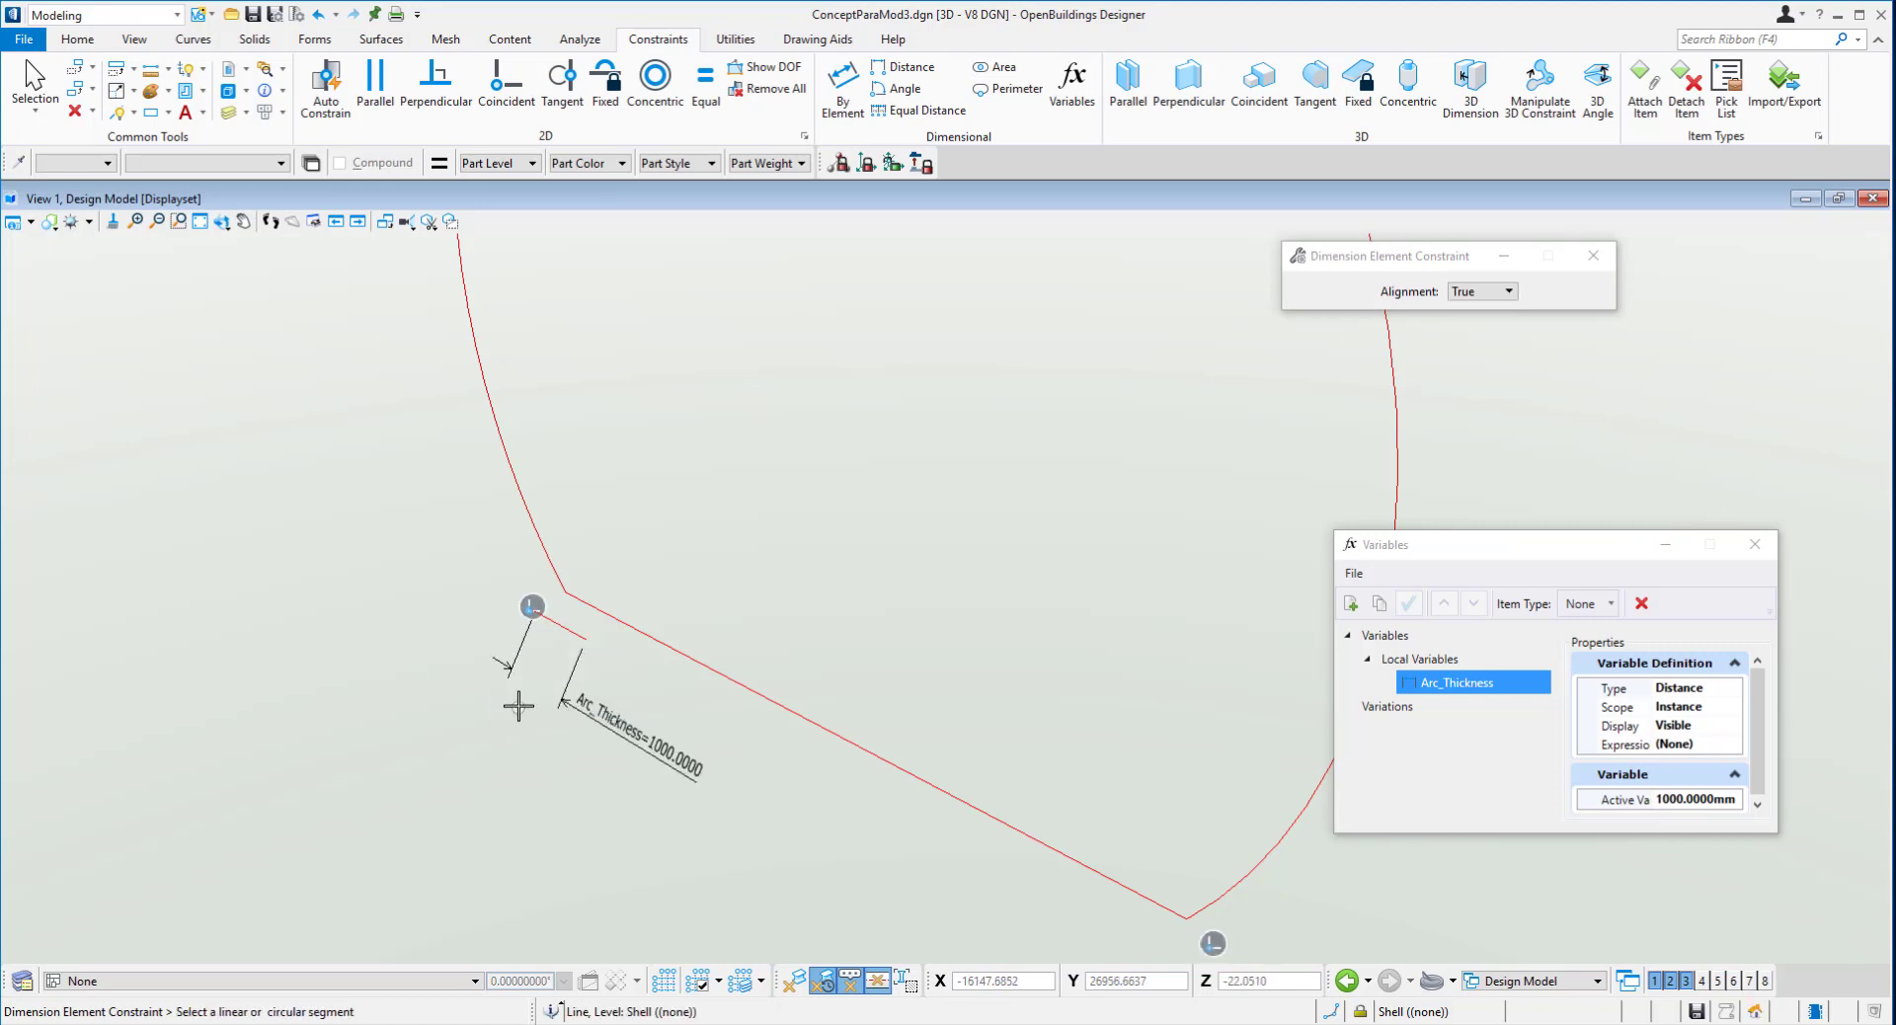
- Move the short line by its midpoint onto the nearby corner where the arc meets the base line
right_click(405, 541)
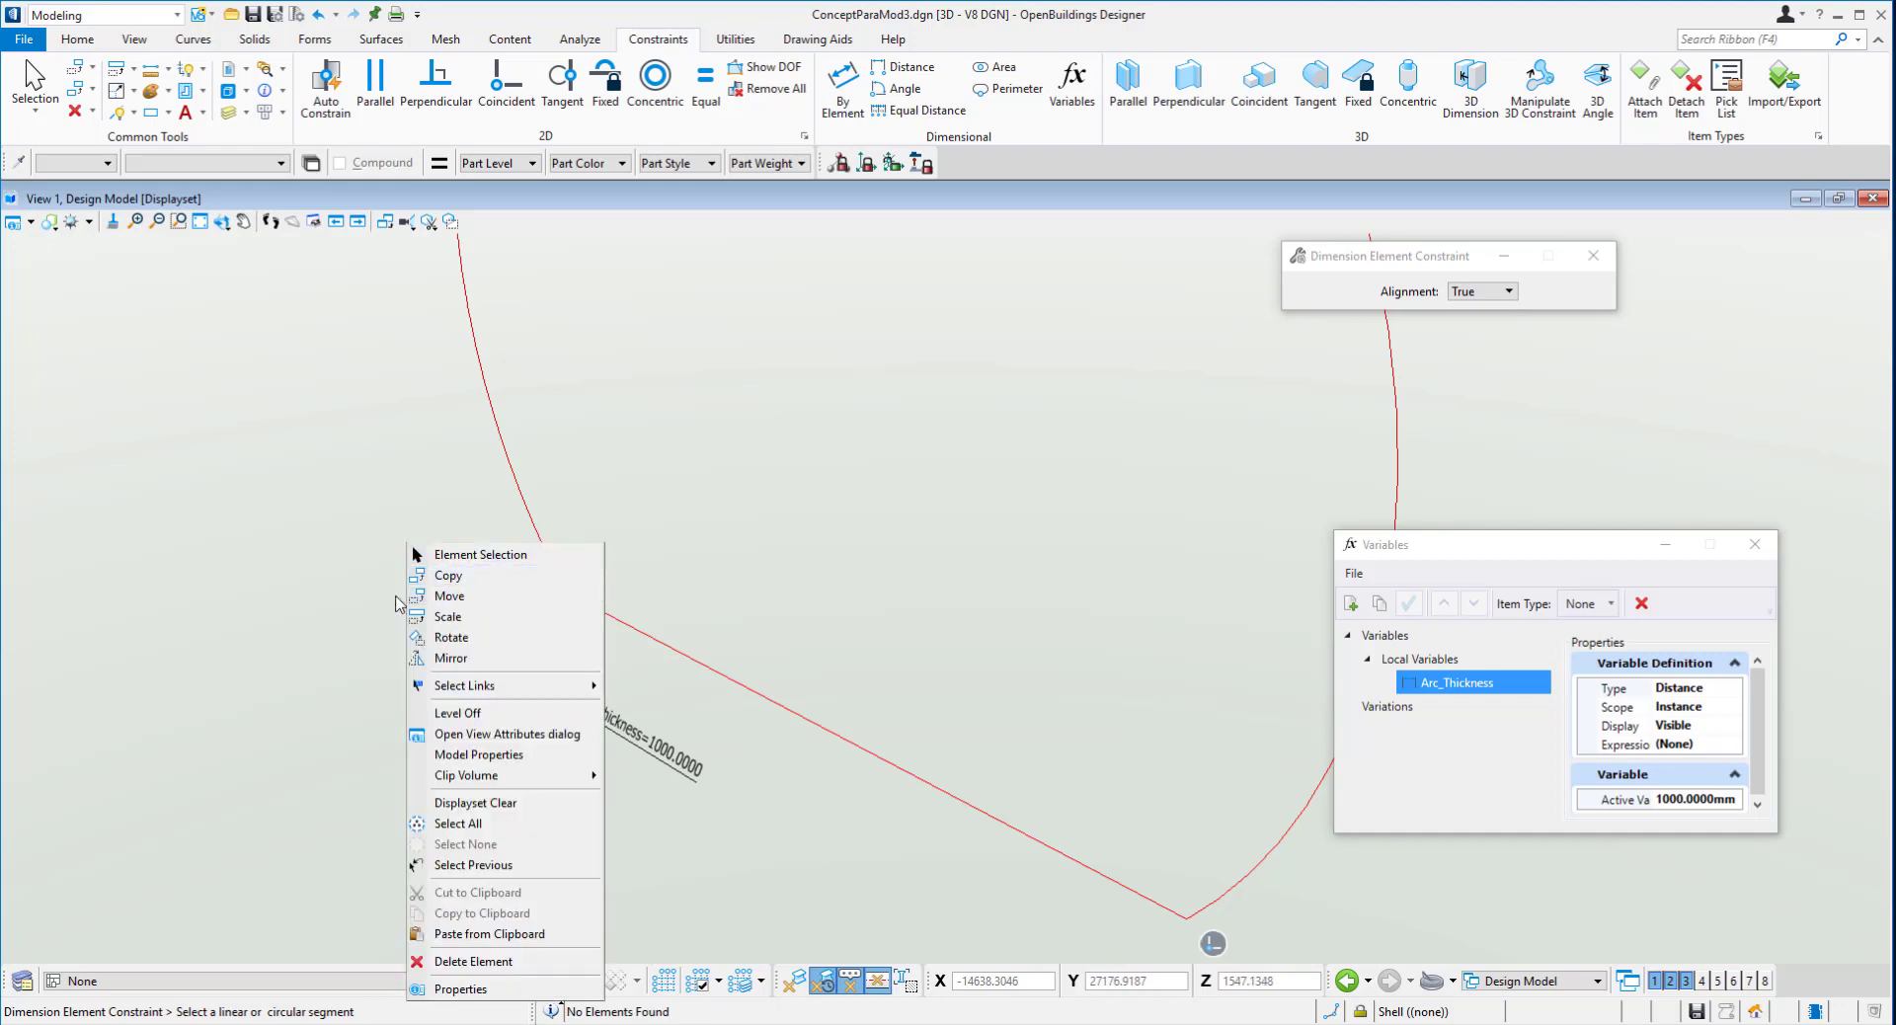
click(449, 596)
click(539, 624)
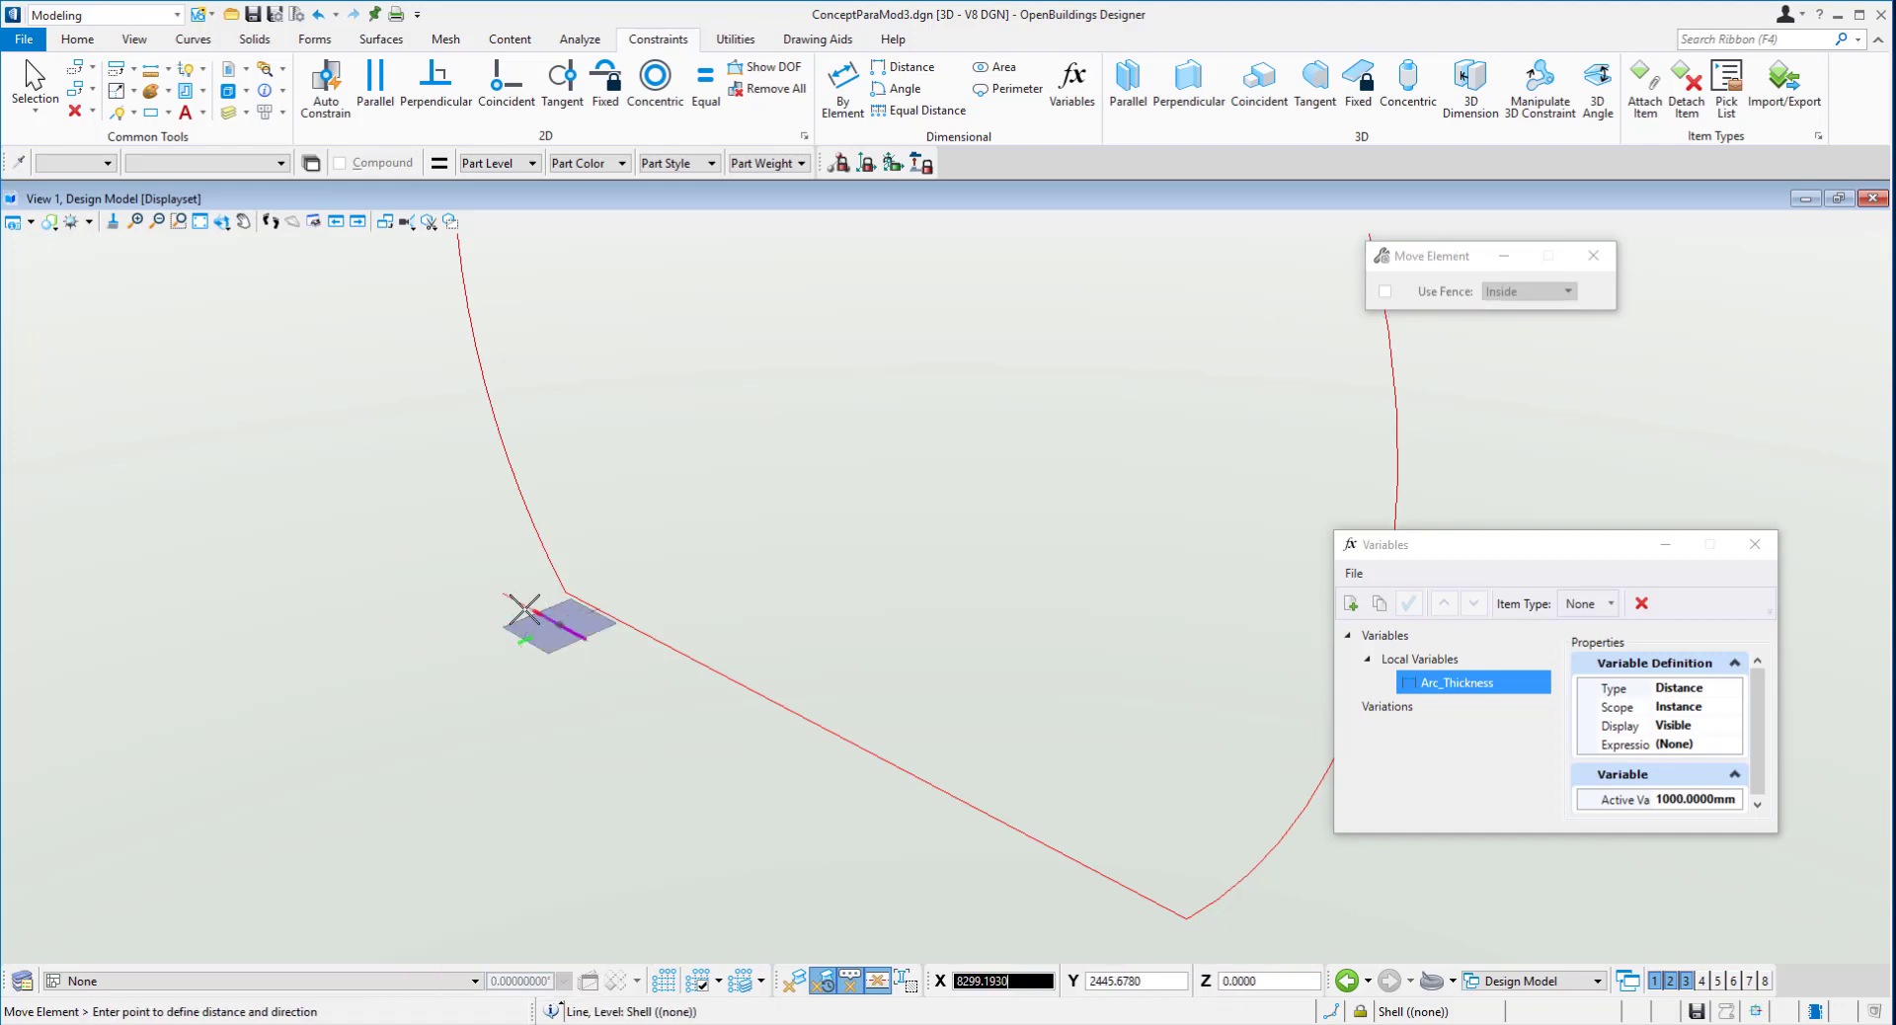
click(566, 593)
right_click(413, 567)
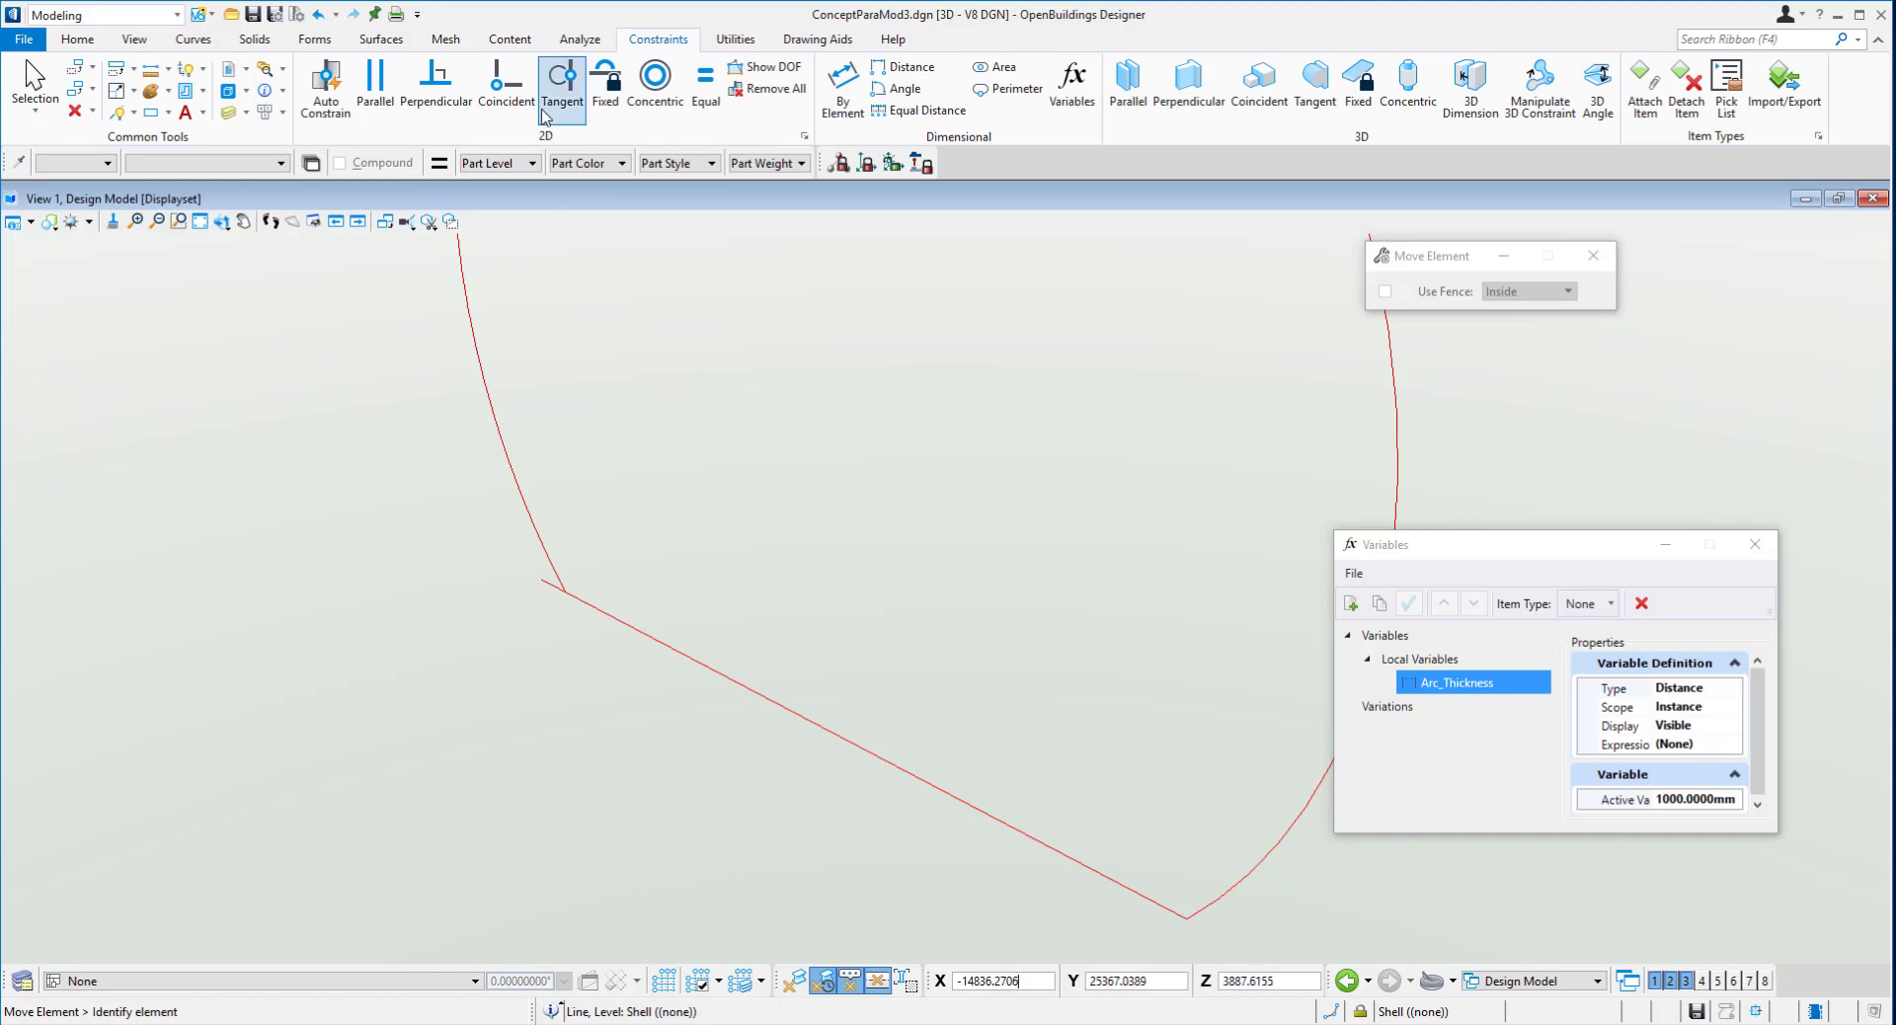
- Apply a 2D coincident constraint tying the short line's midpoint to the corner of the arc and base line
click(506, 81)
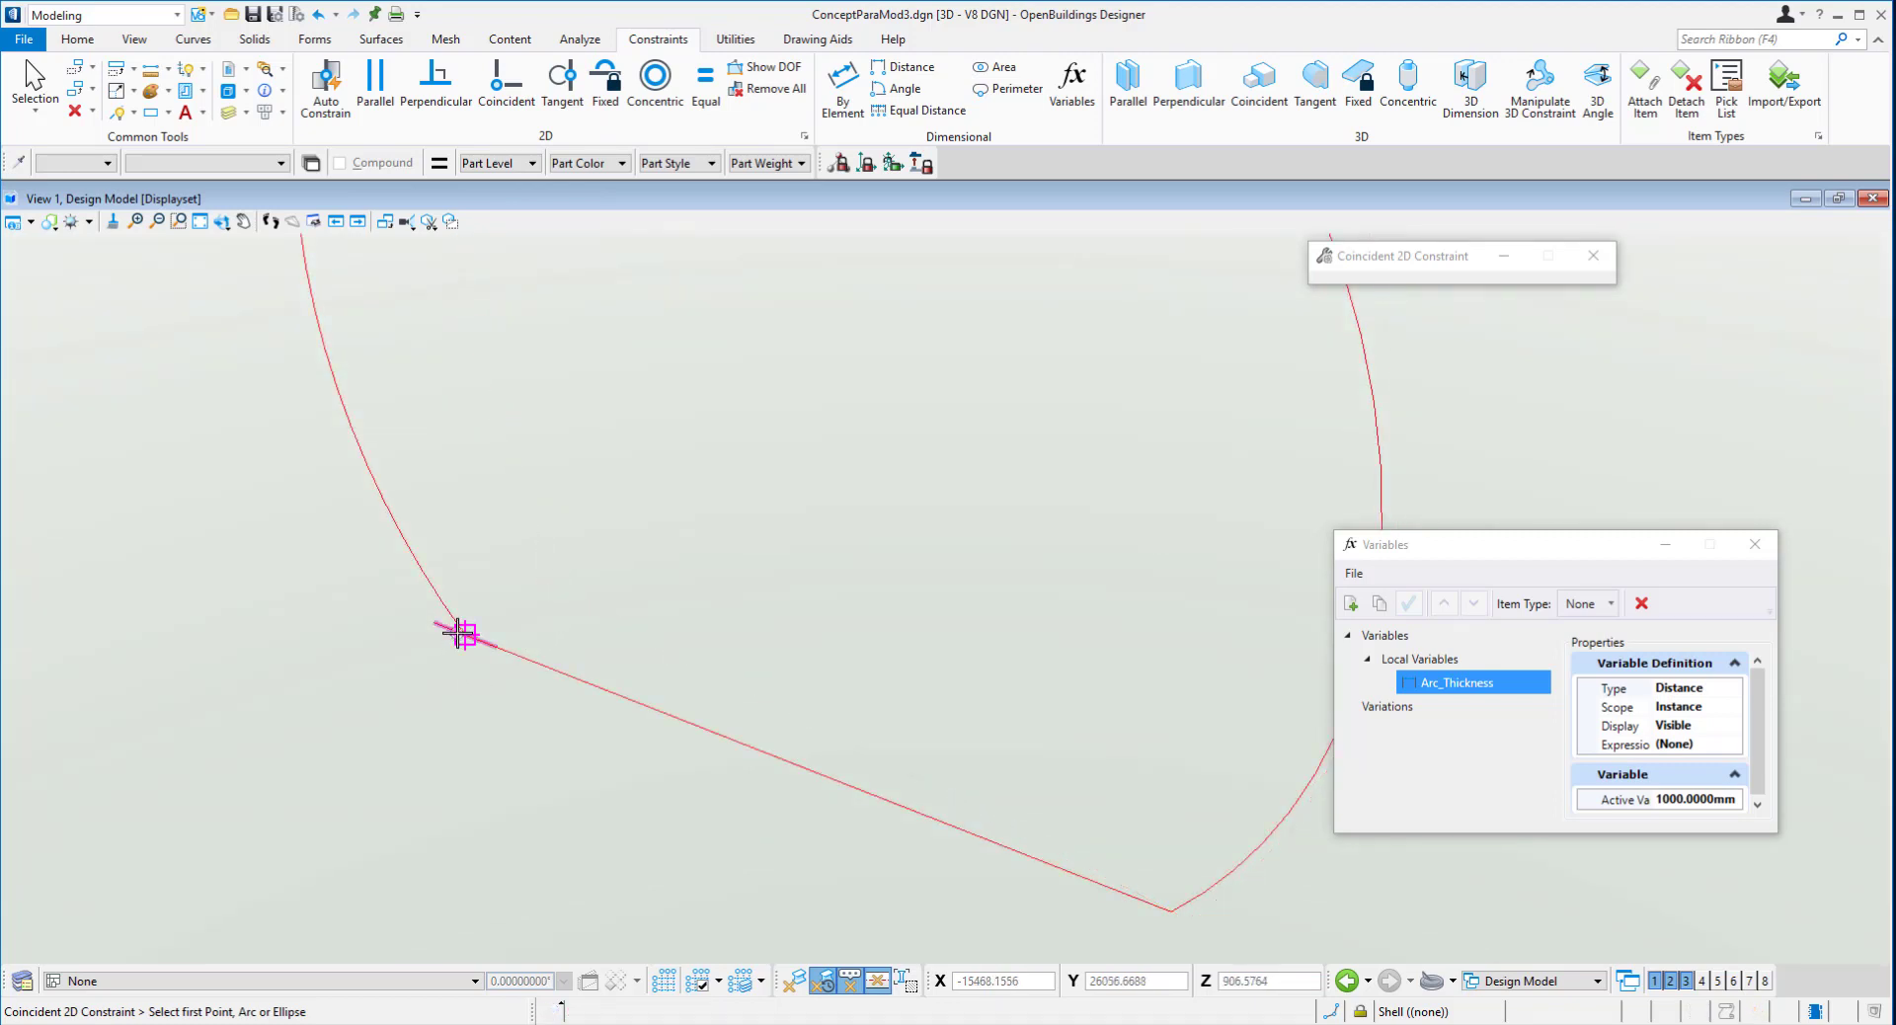
click(459, 633)
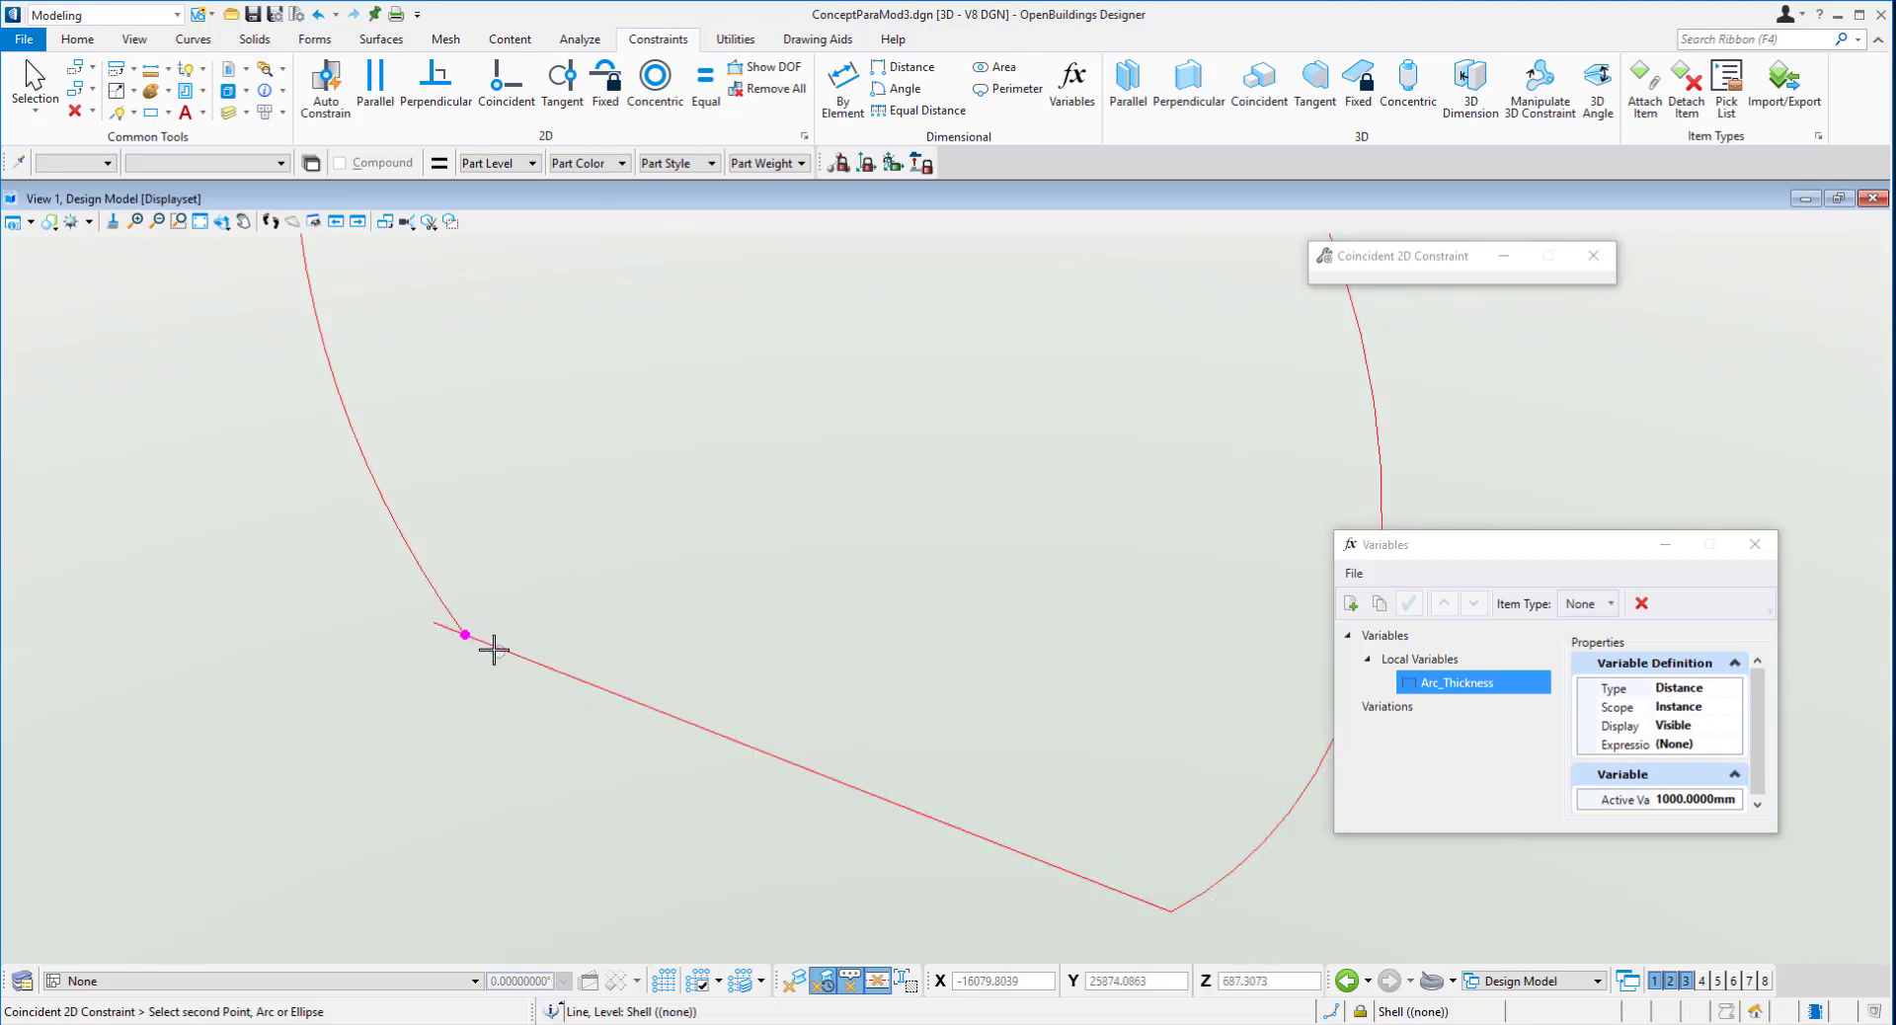
click(465, 639)
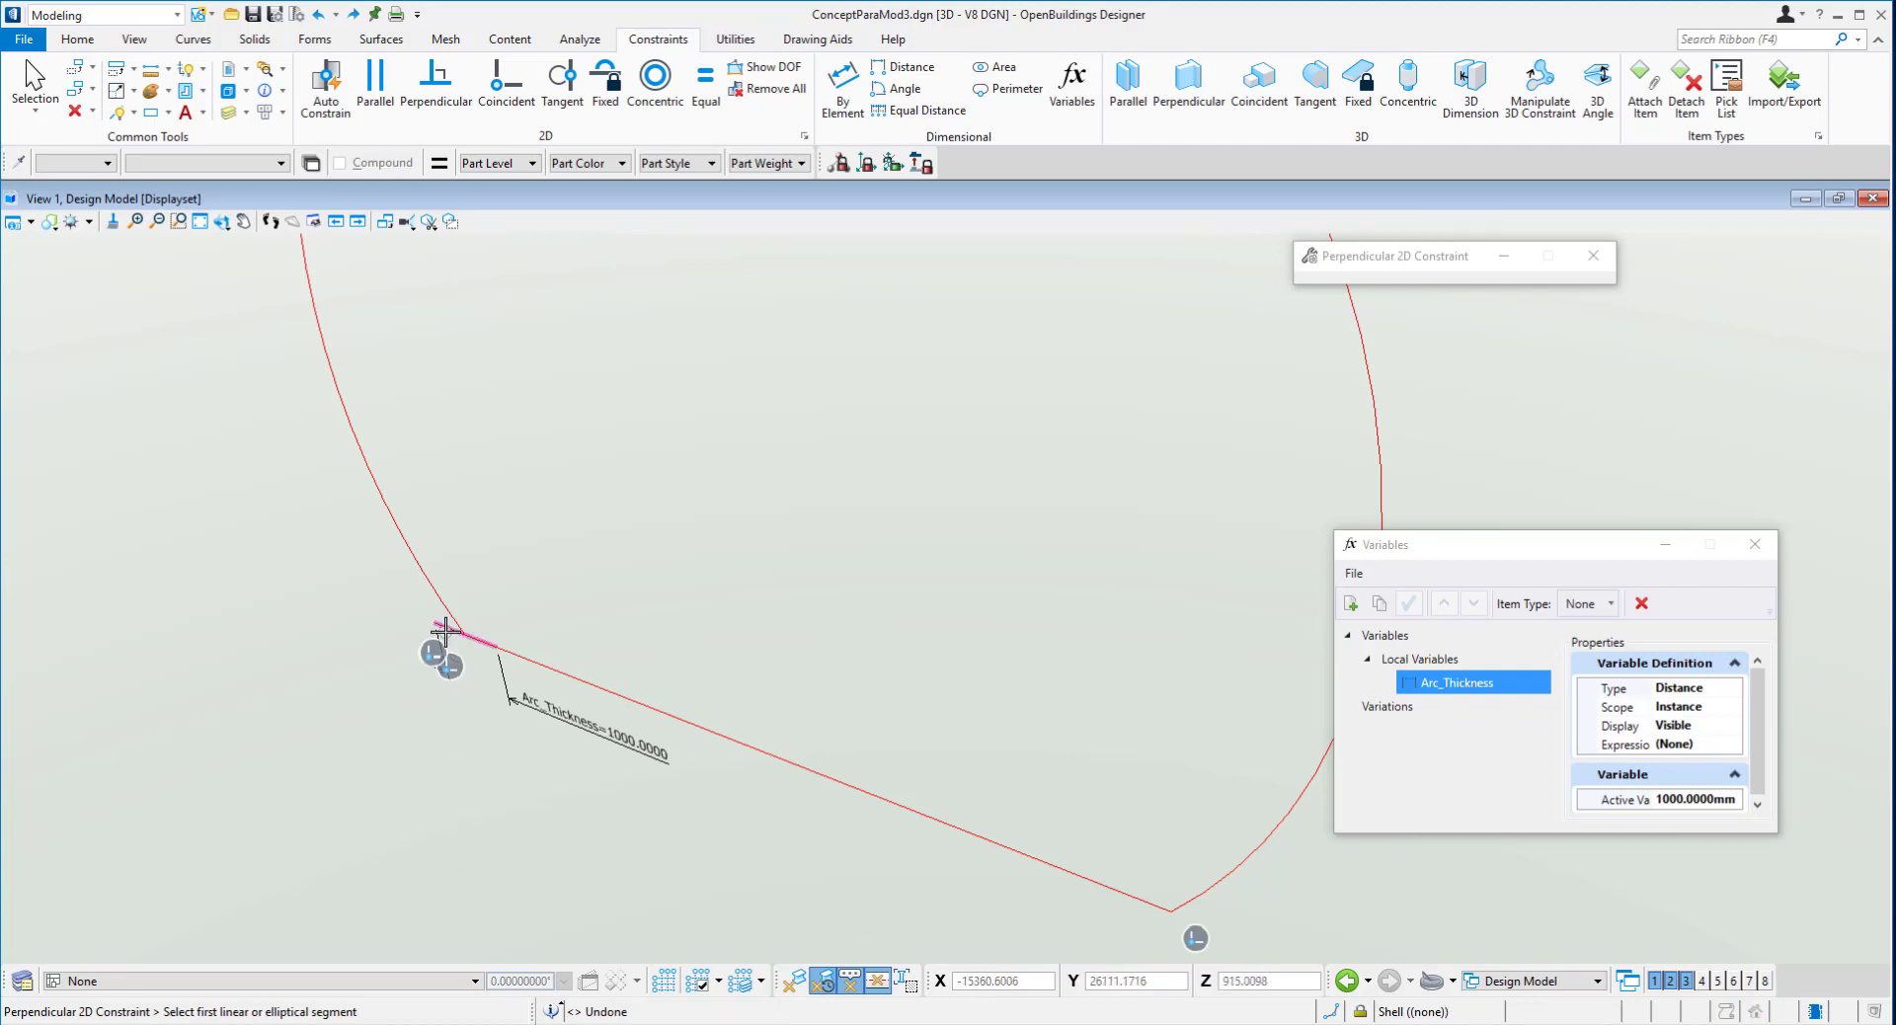
- Start a solid extrusion along a path and expand its settings to include thickness, scale, spin, path and profile options
scroll(542, 778, down, 2)
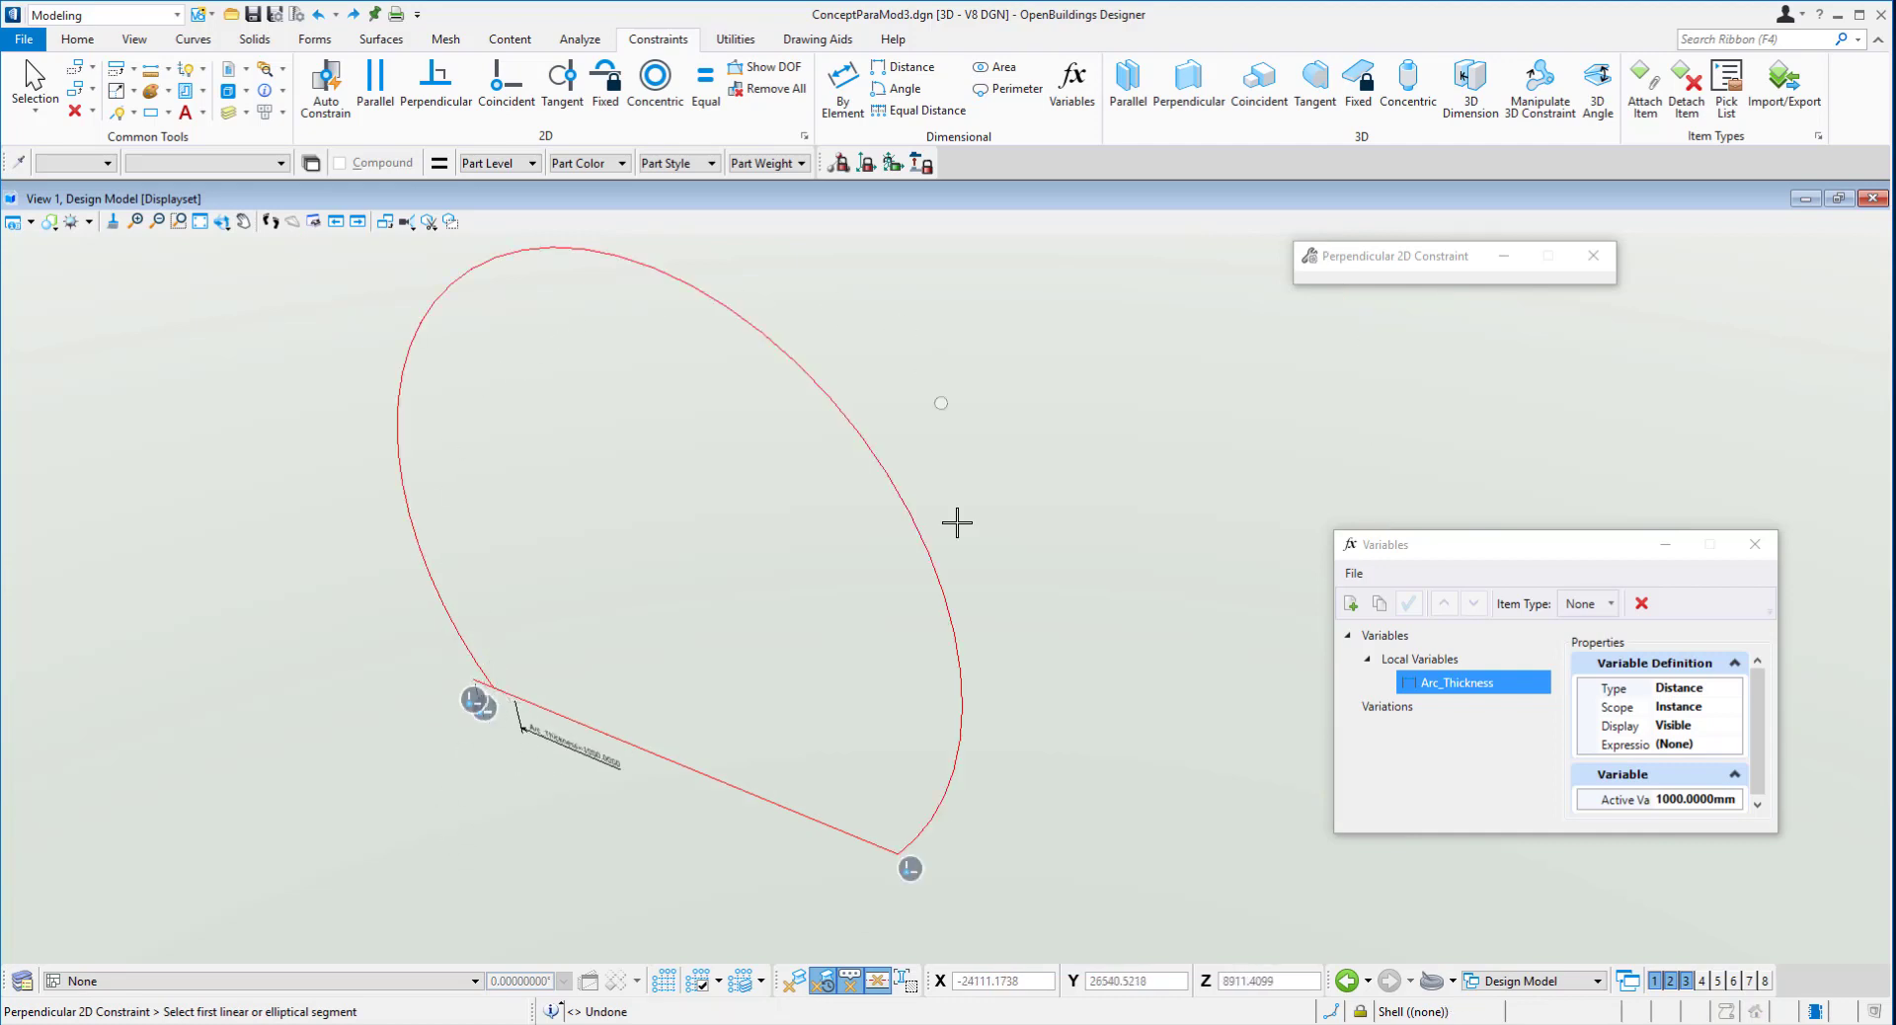
click(255, 39)
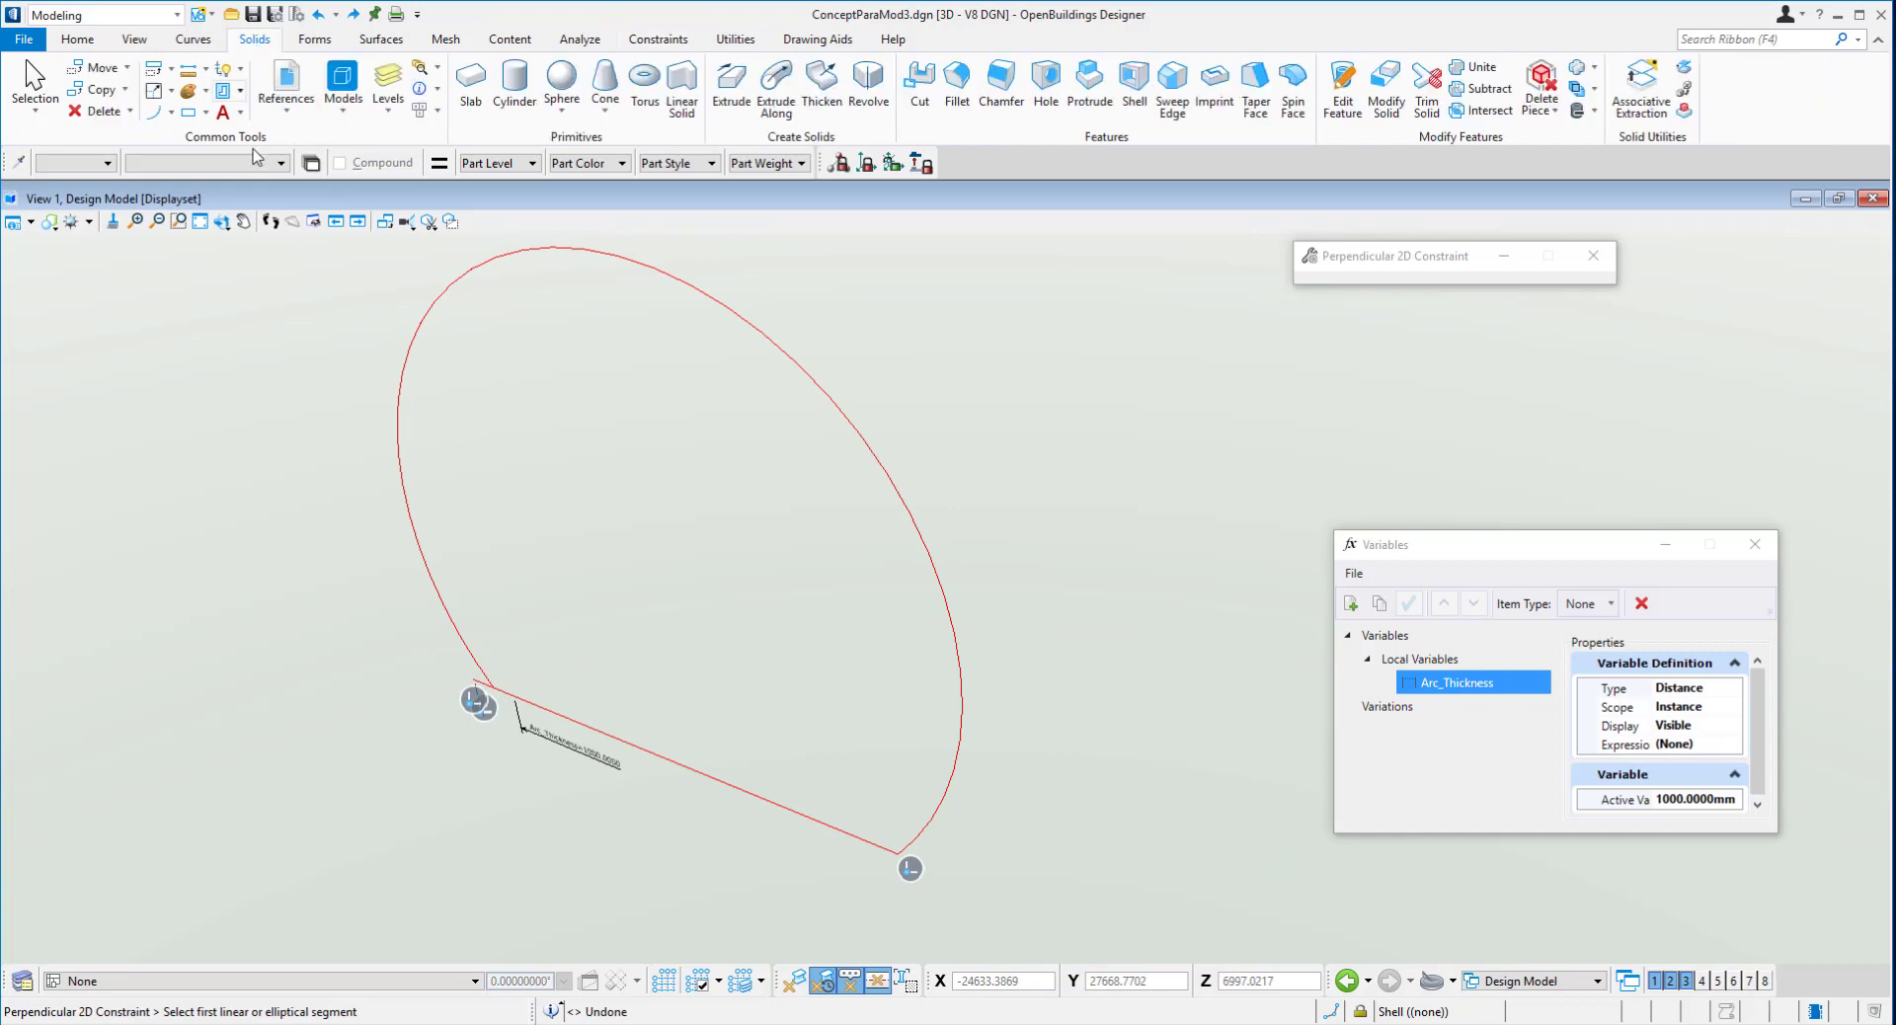
click(785, 96)
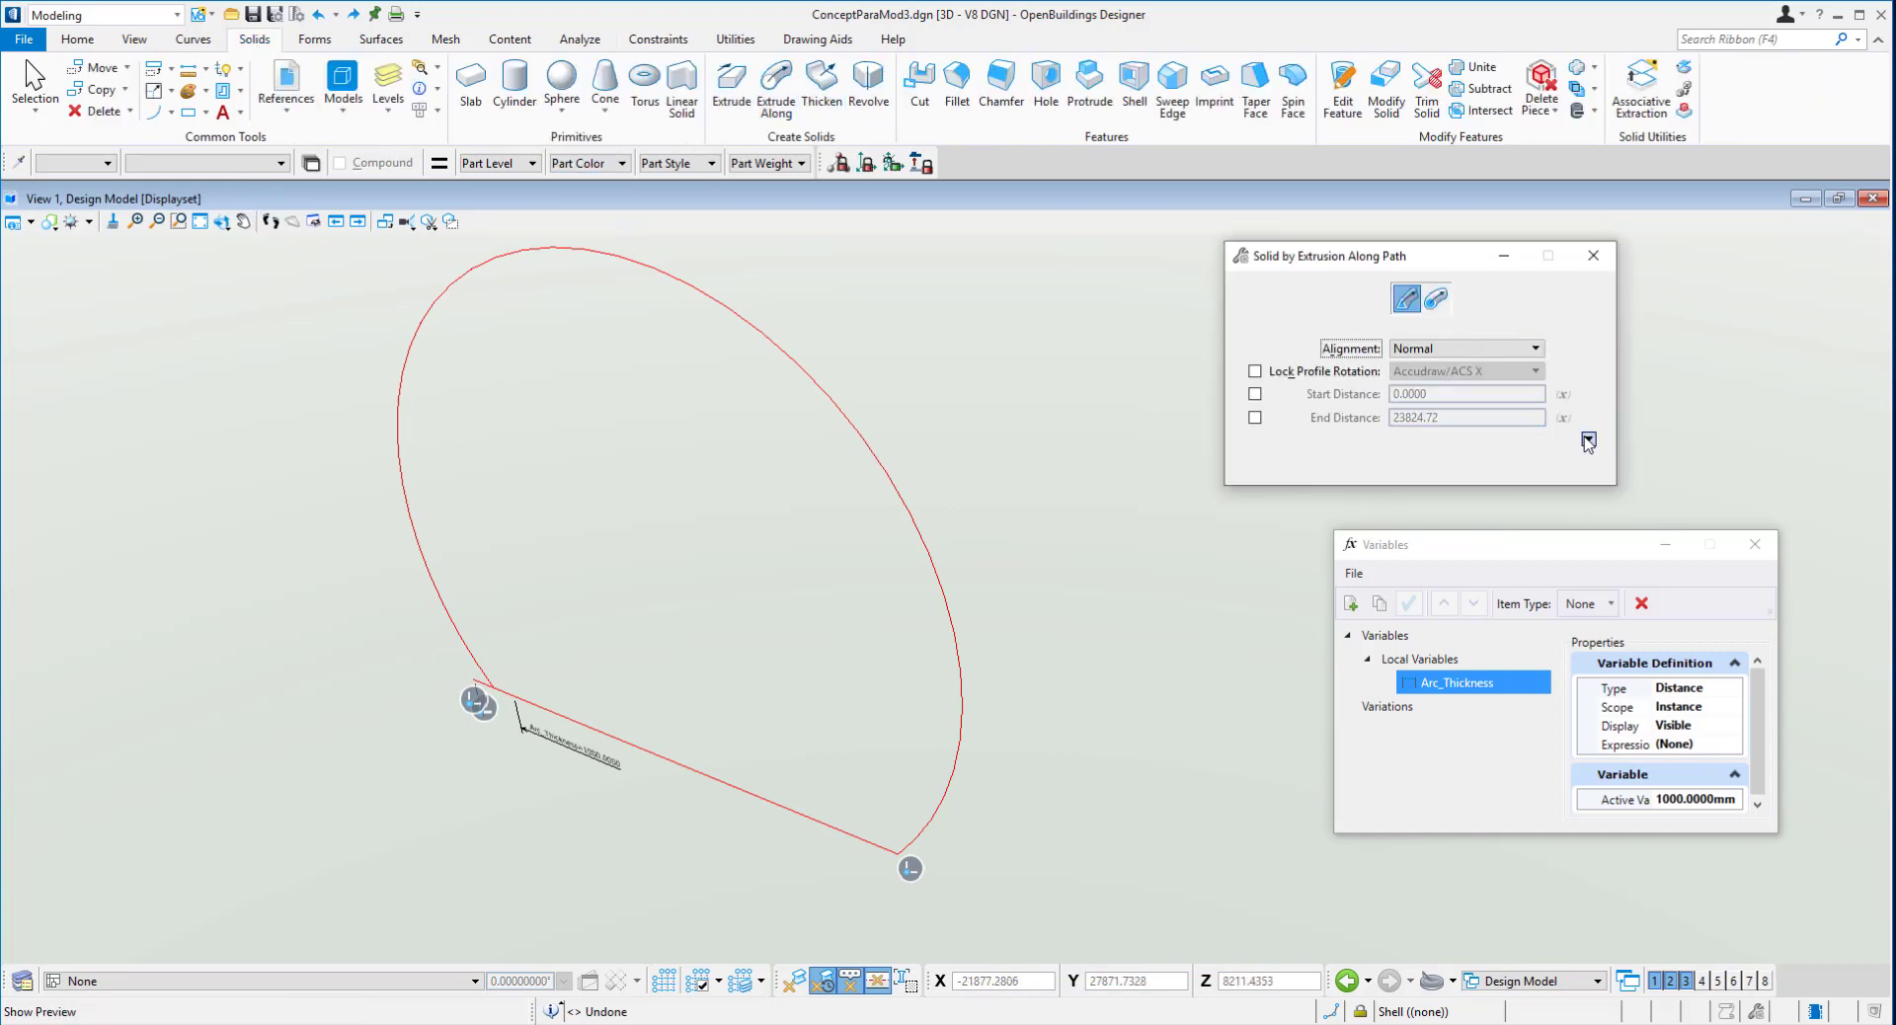
click(1587, 440)
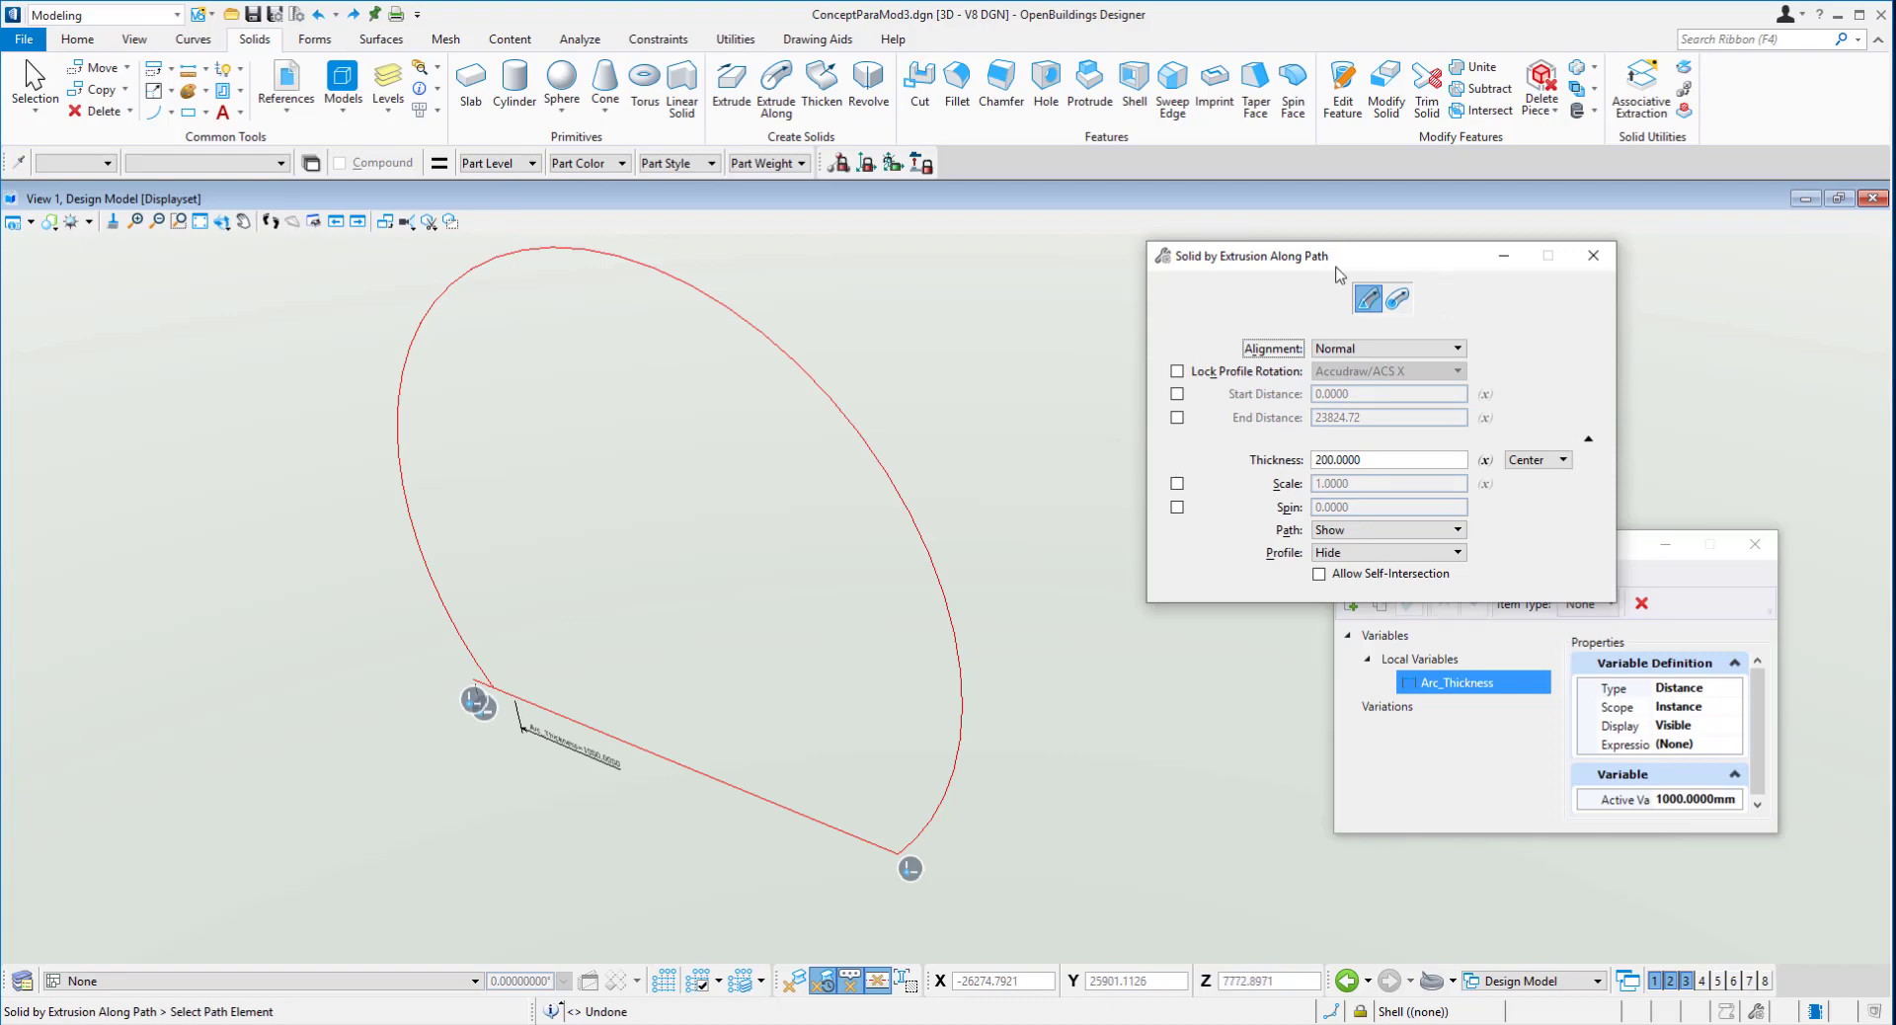
drag(1294, 256, 1118, 162)
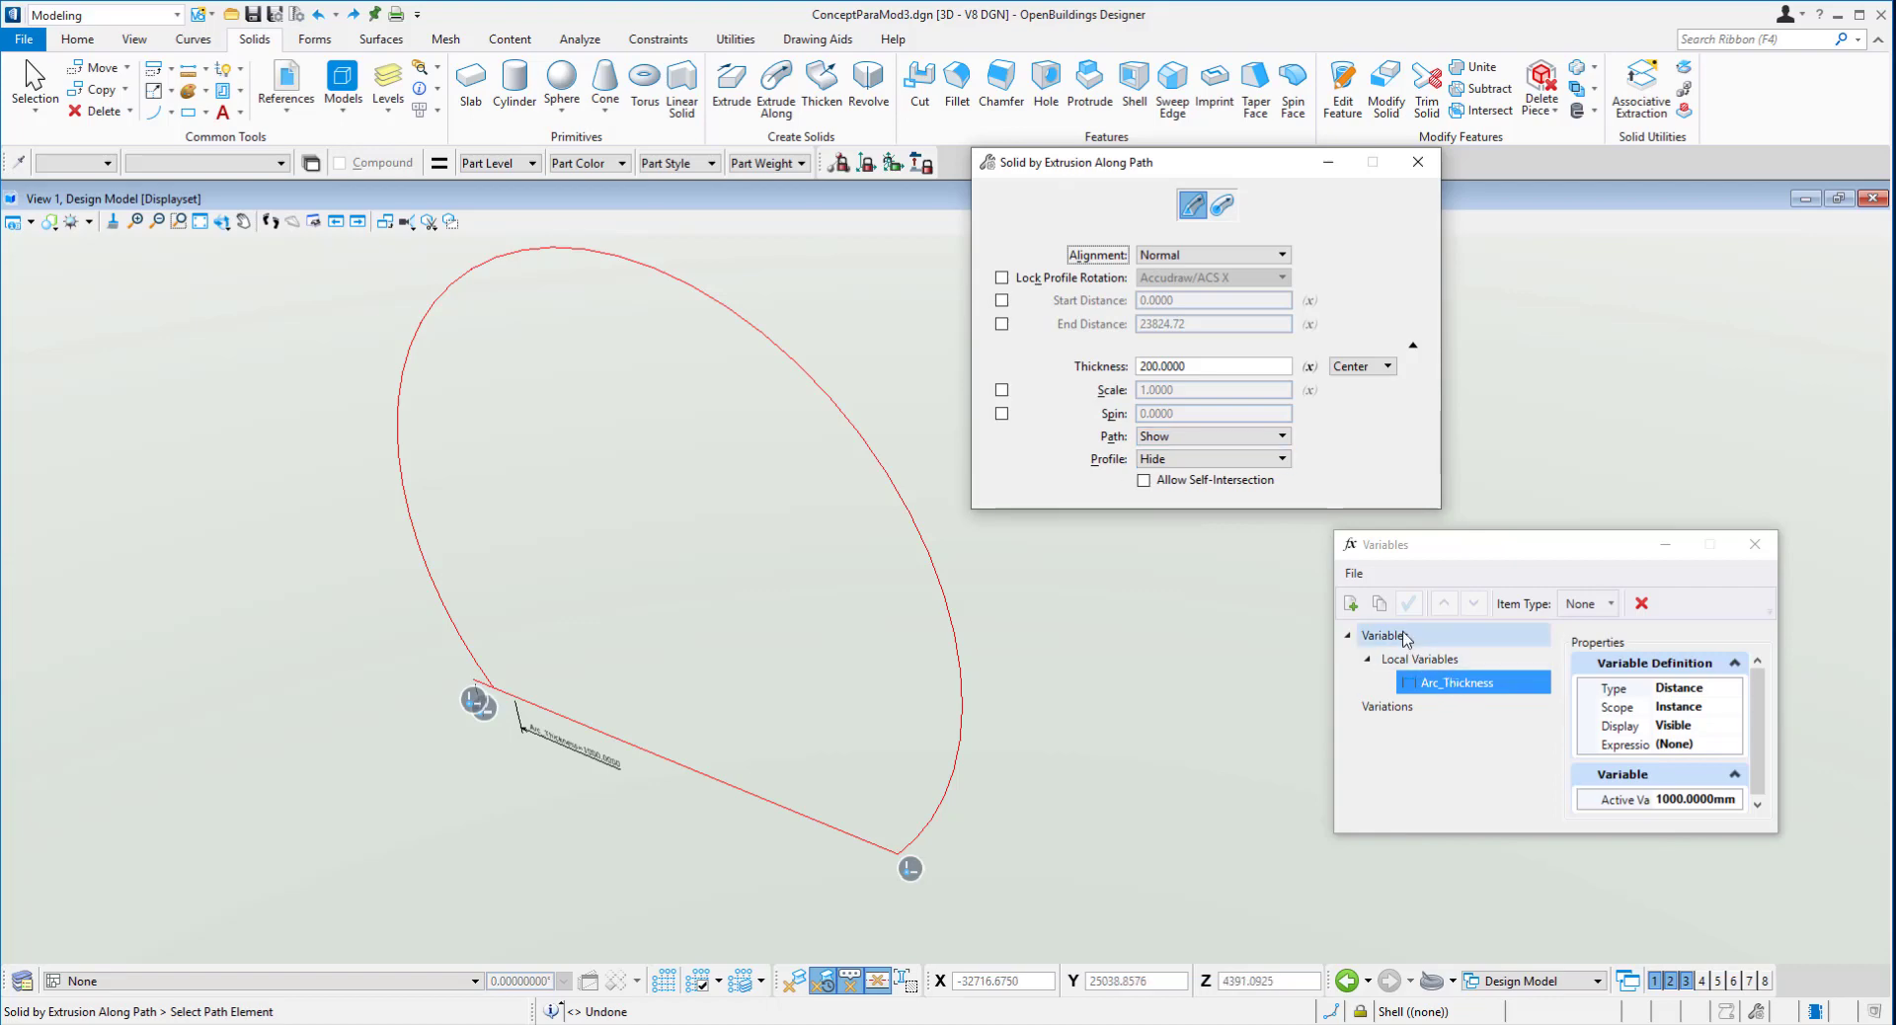
- Create a second local distance variable named Arc_Depth with an active value of 500 mm
click(1351, 603)
text(Arc_Depth)
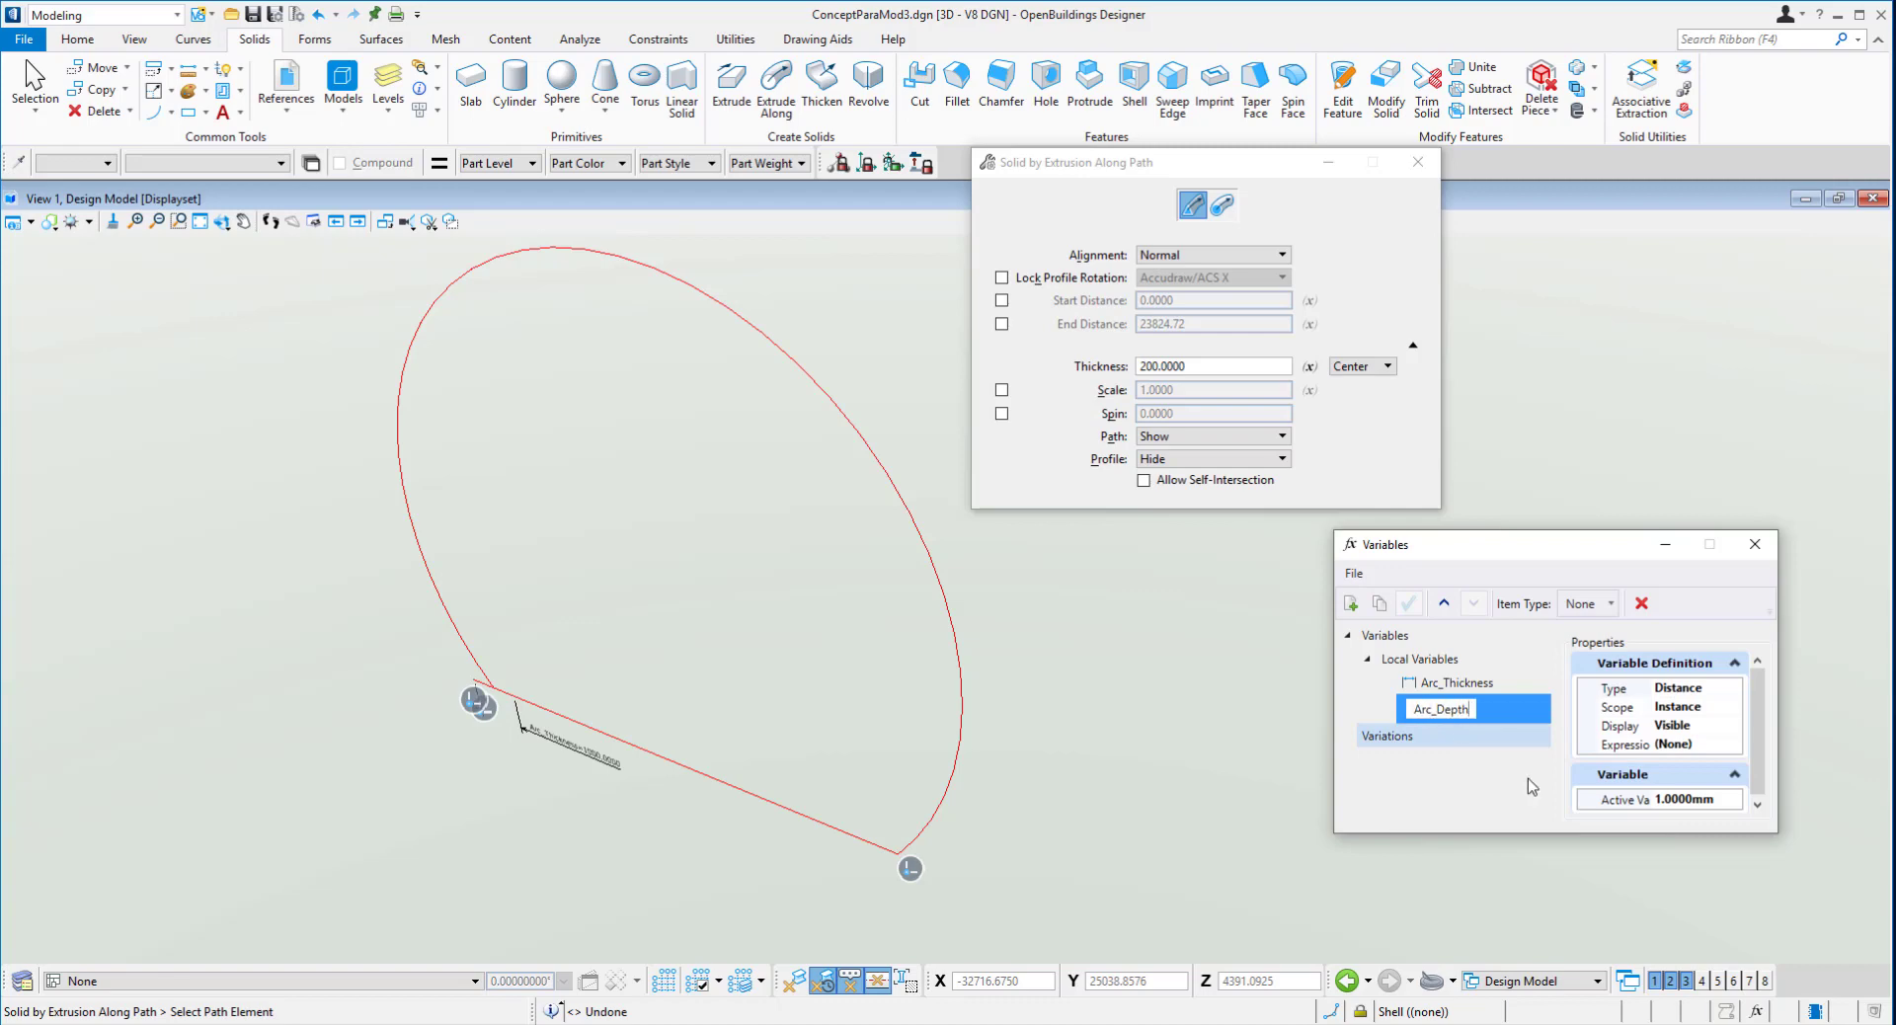
key(Tab)
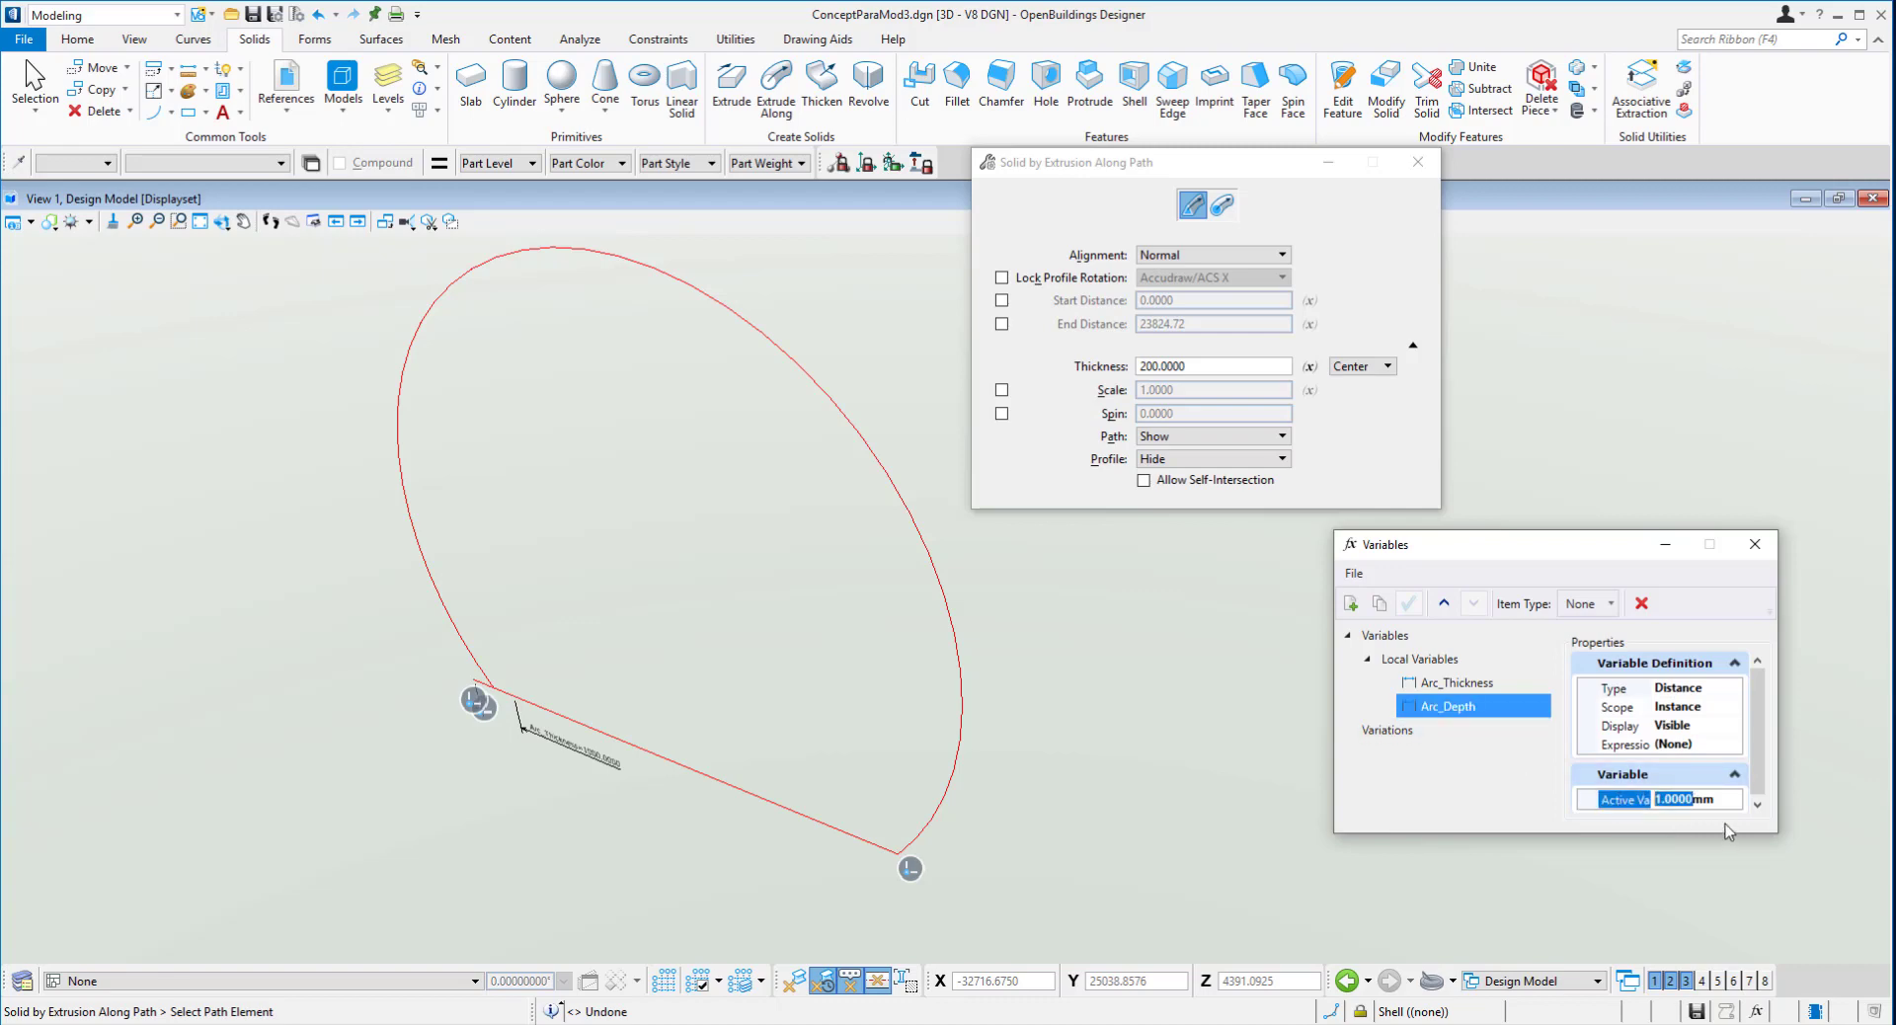
text(500)
key(Return)
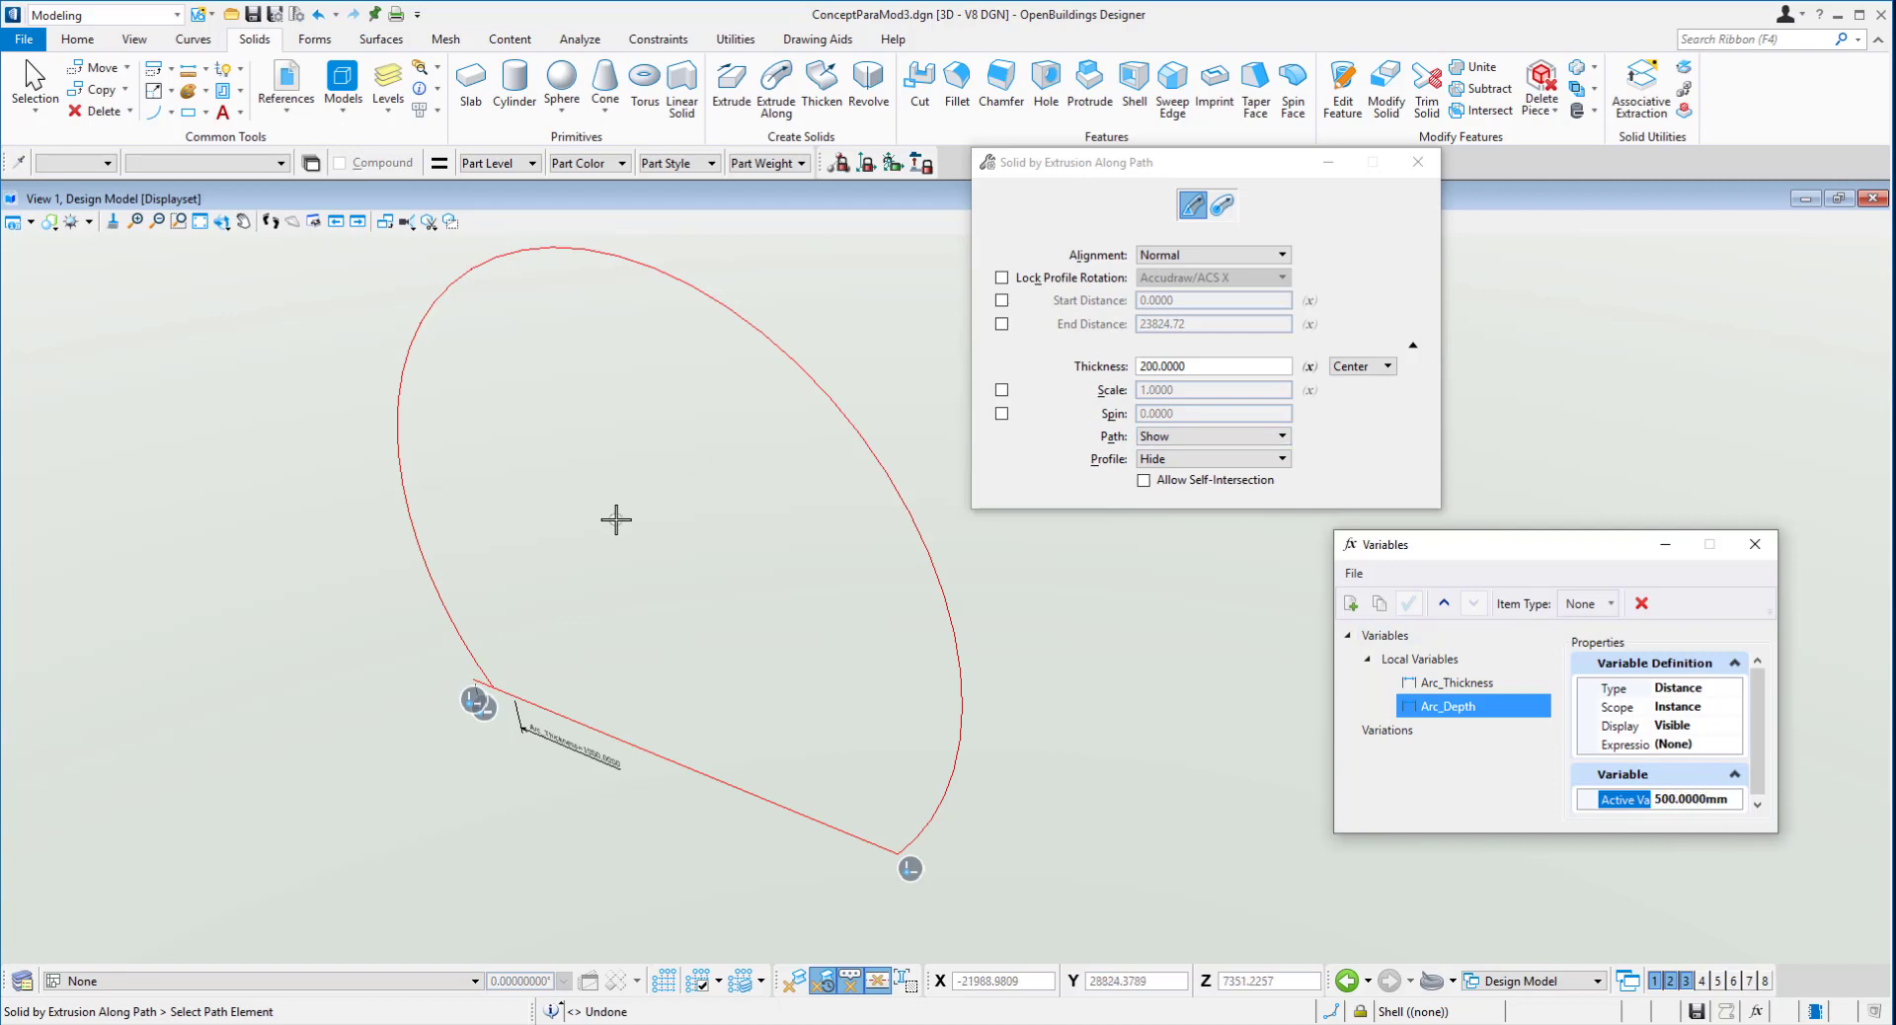
- Extrude the short profile line along the arc with a centred thickness of 200, keeping the path and hiding the profile
click(425, 576)
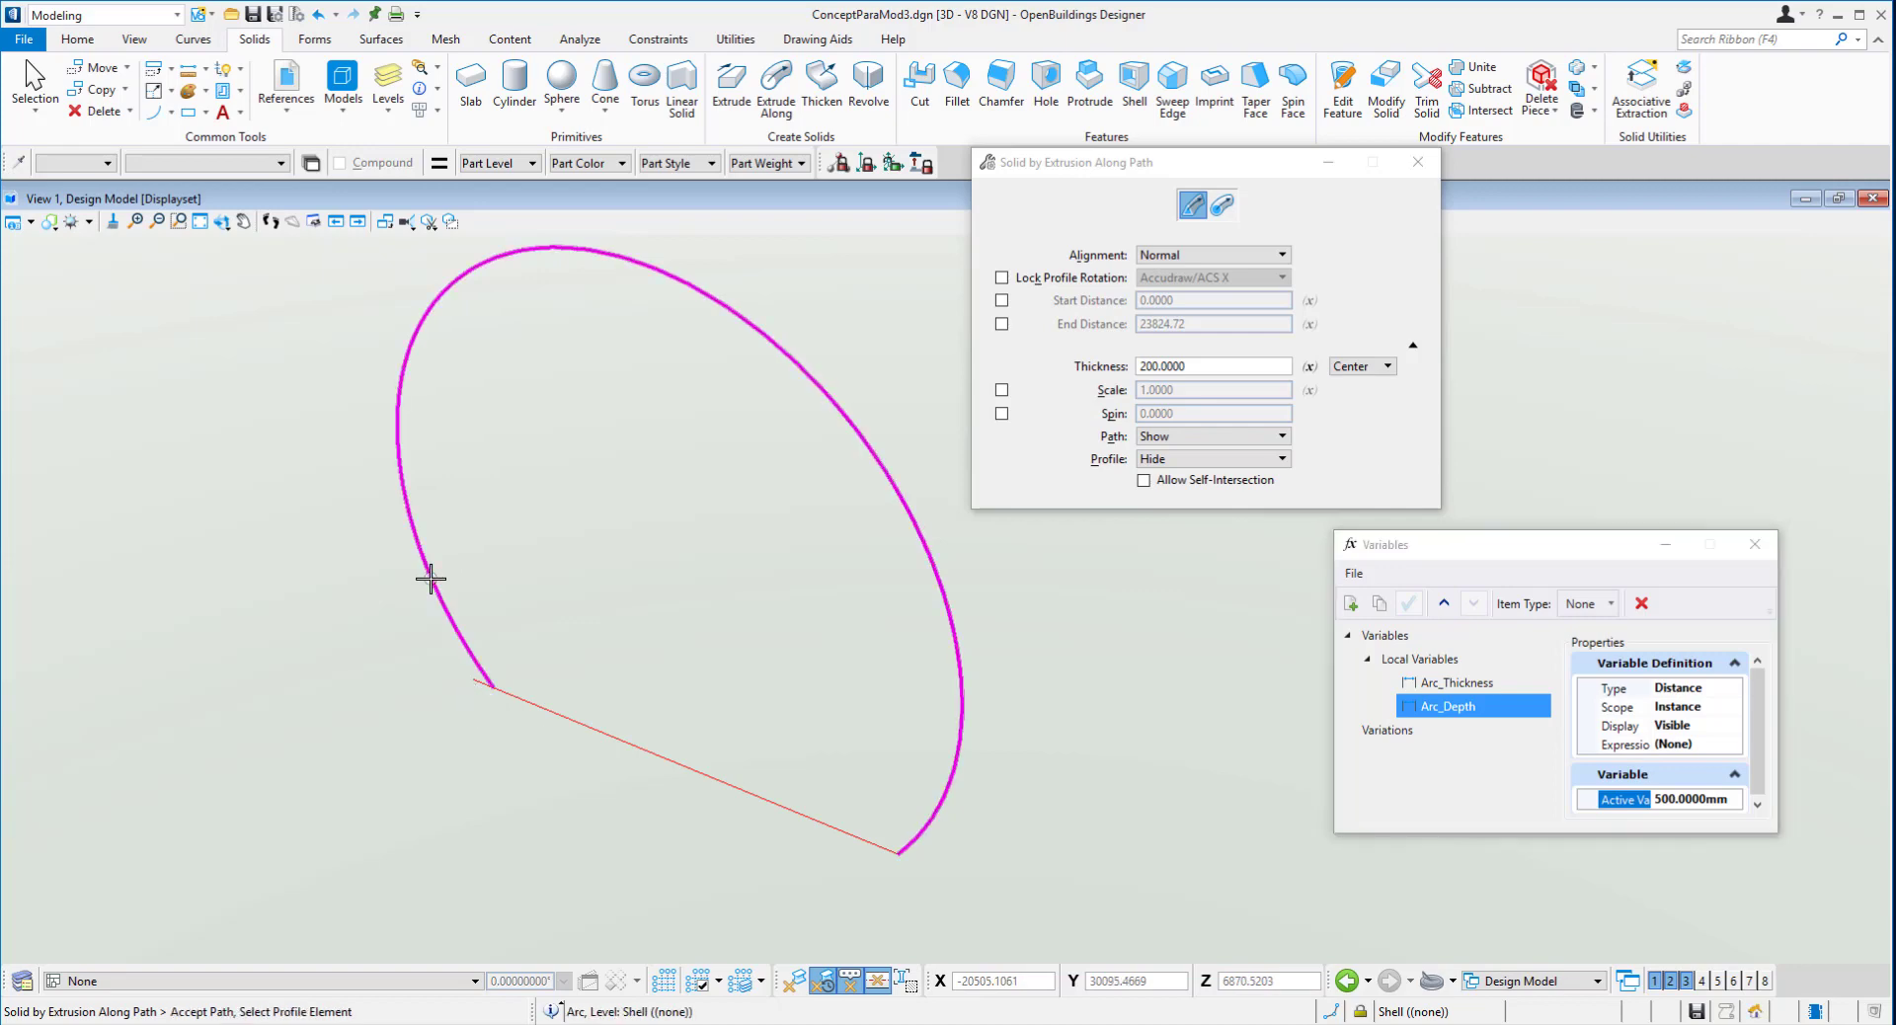
click(478, 681)
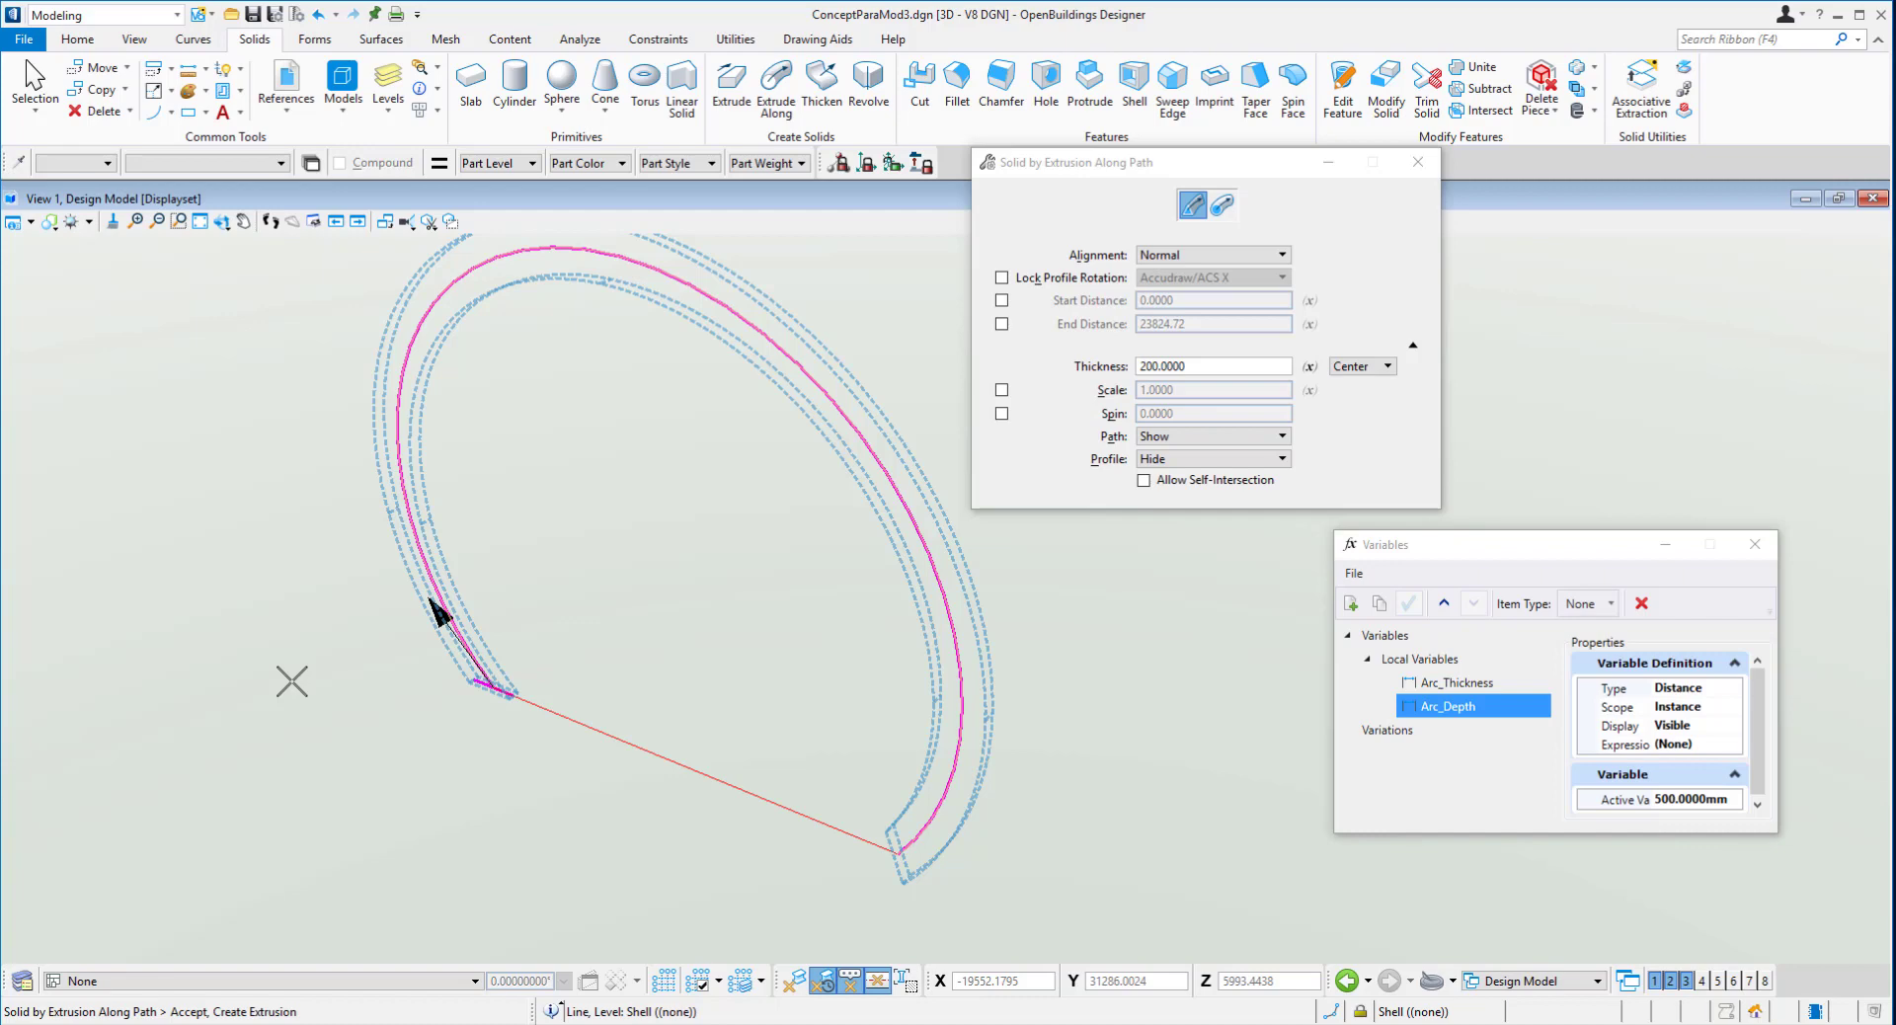
click(291, 682)
scroll(372, 729, down, 2)
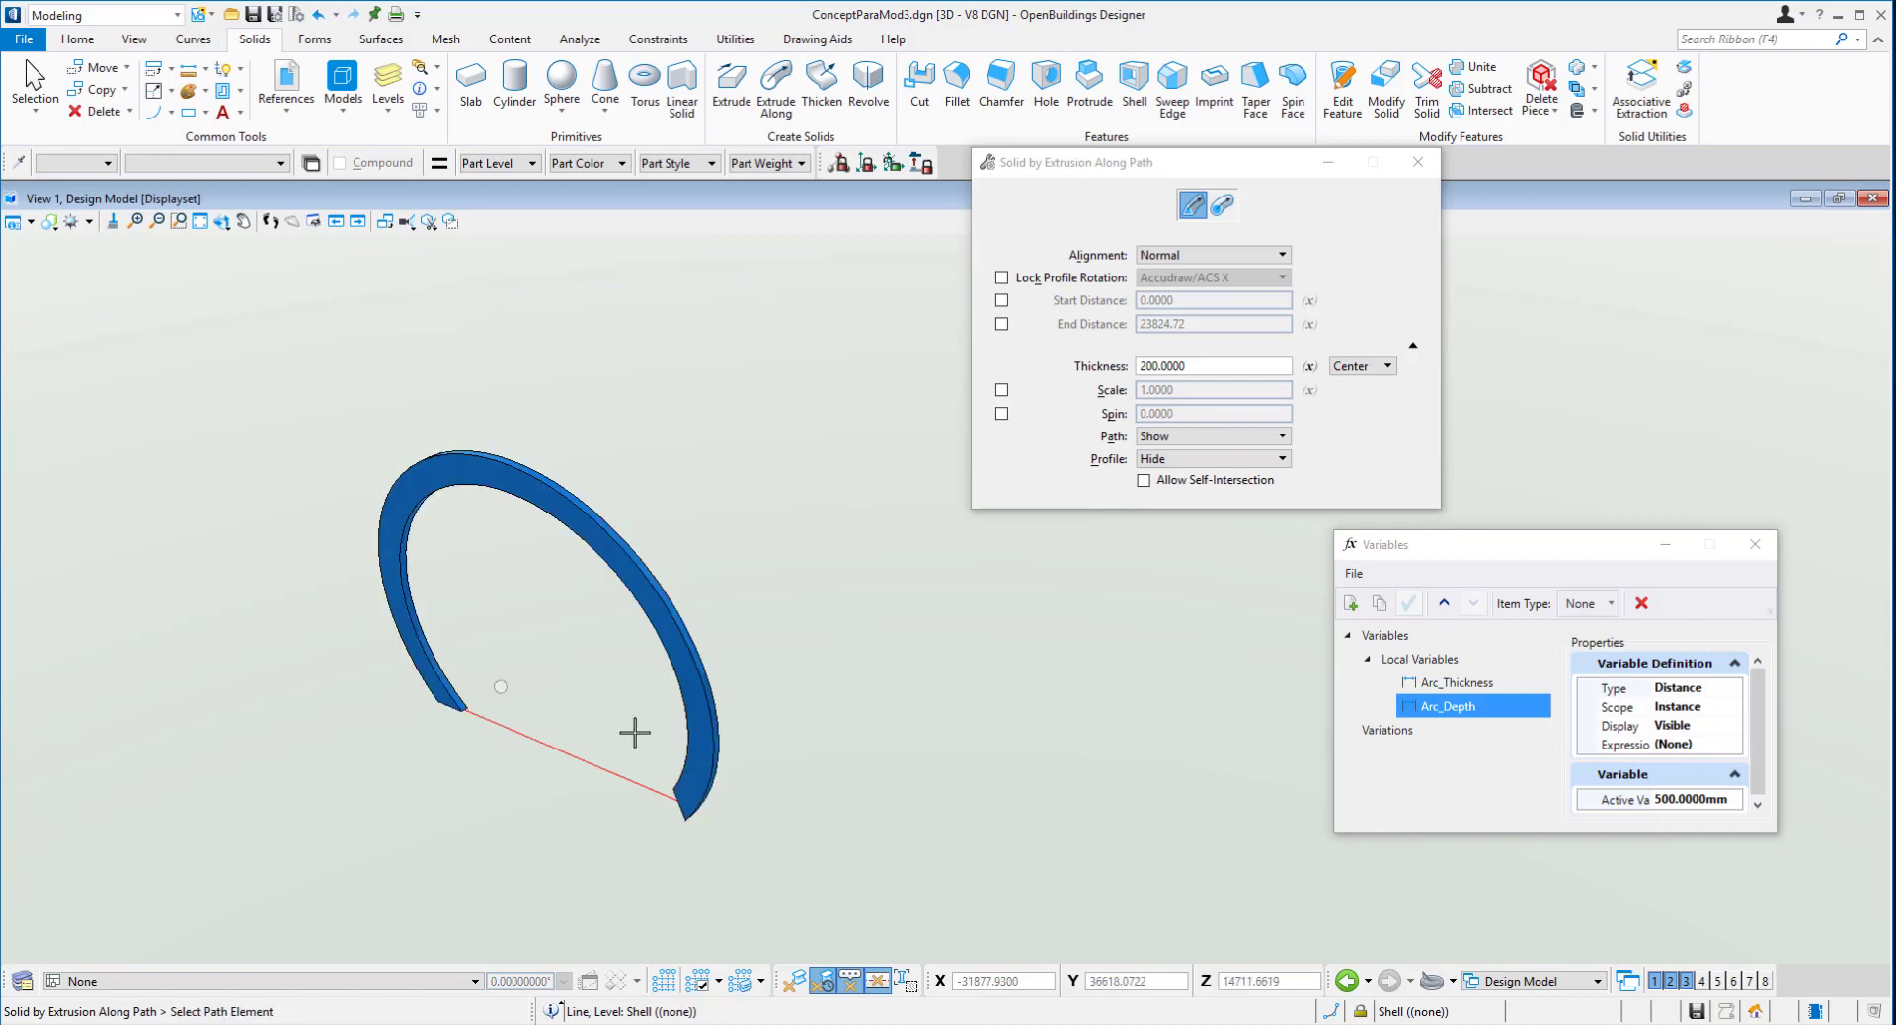
shift+middle_drag(673, 735, 785, 703)
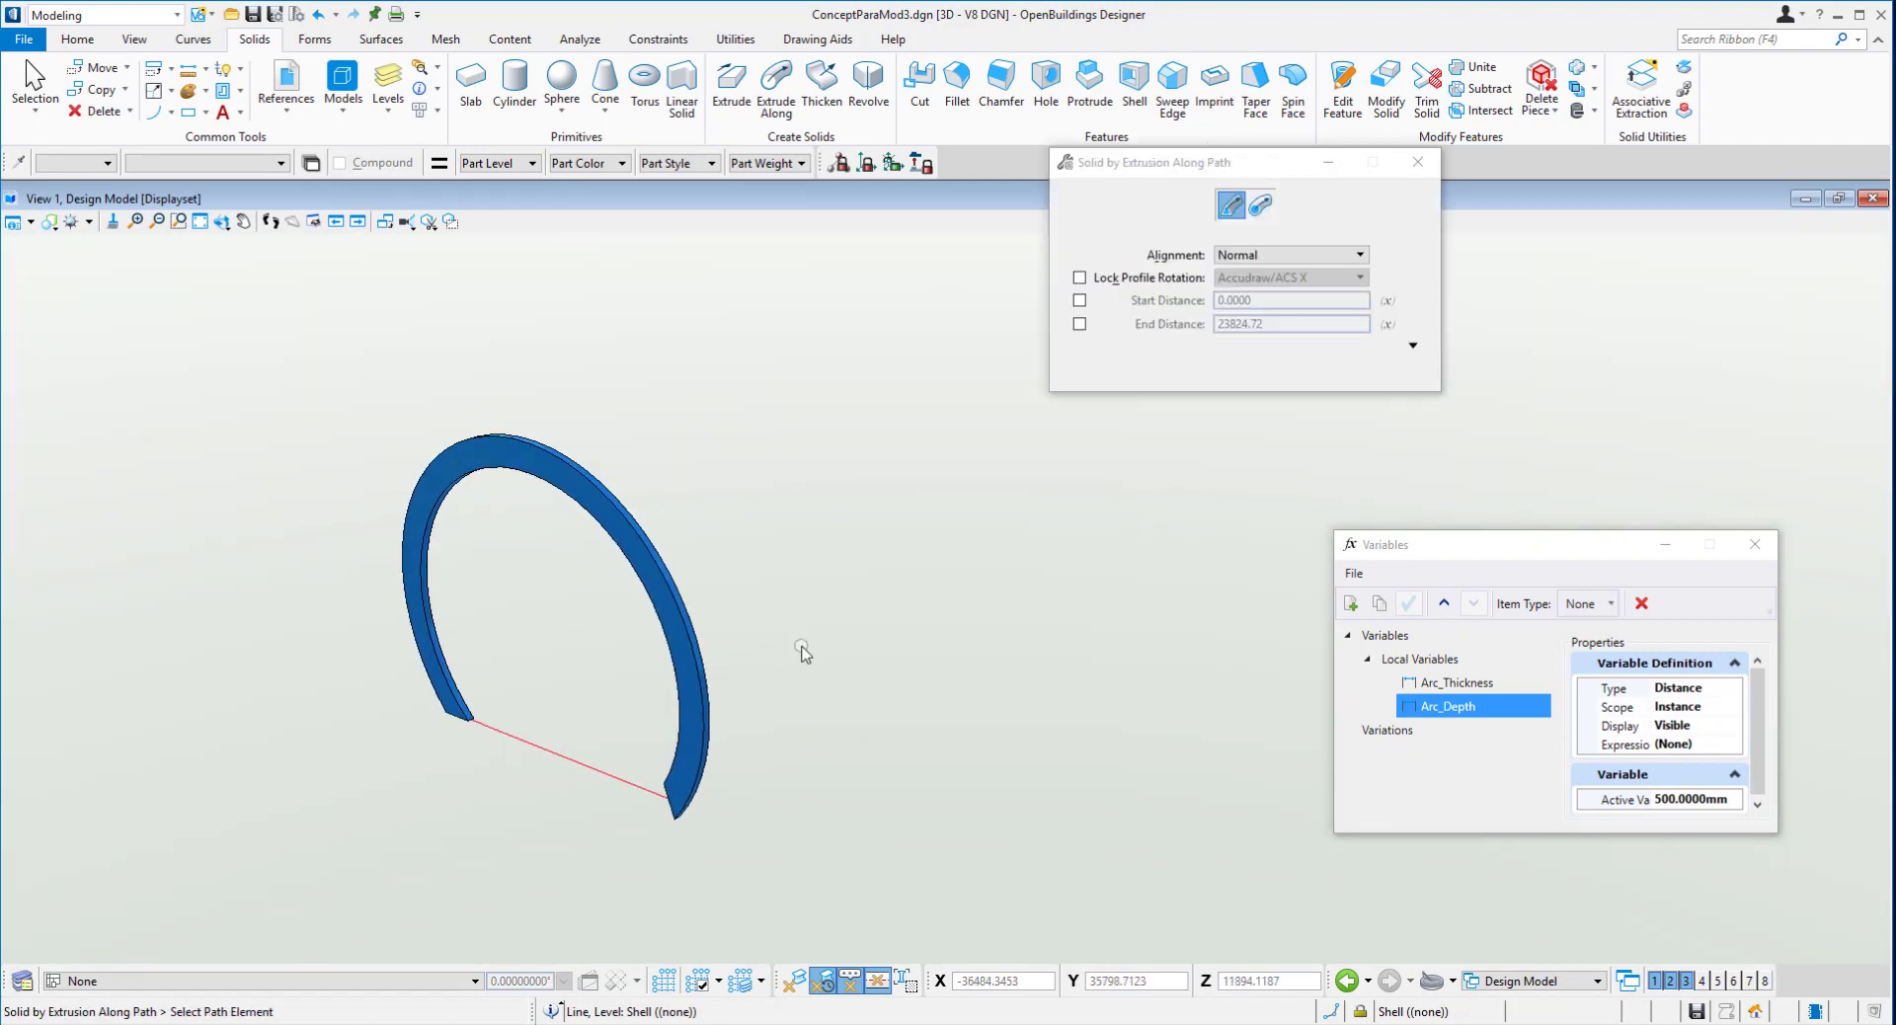
right_click(802, 648)
- Stretch the base line's far endpoint outward by about 3249 mm to widen the arch
click(889, 223)
click(561, 755)
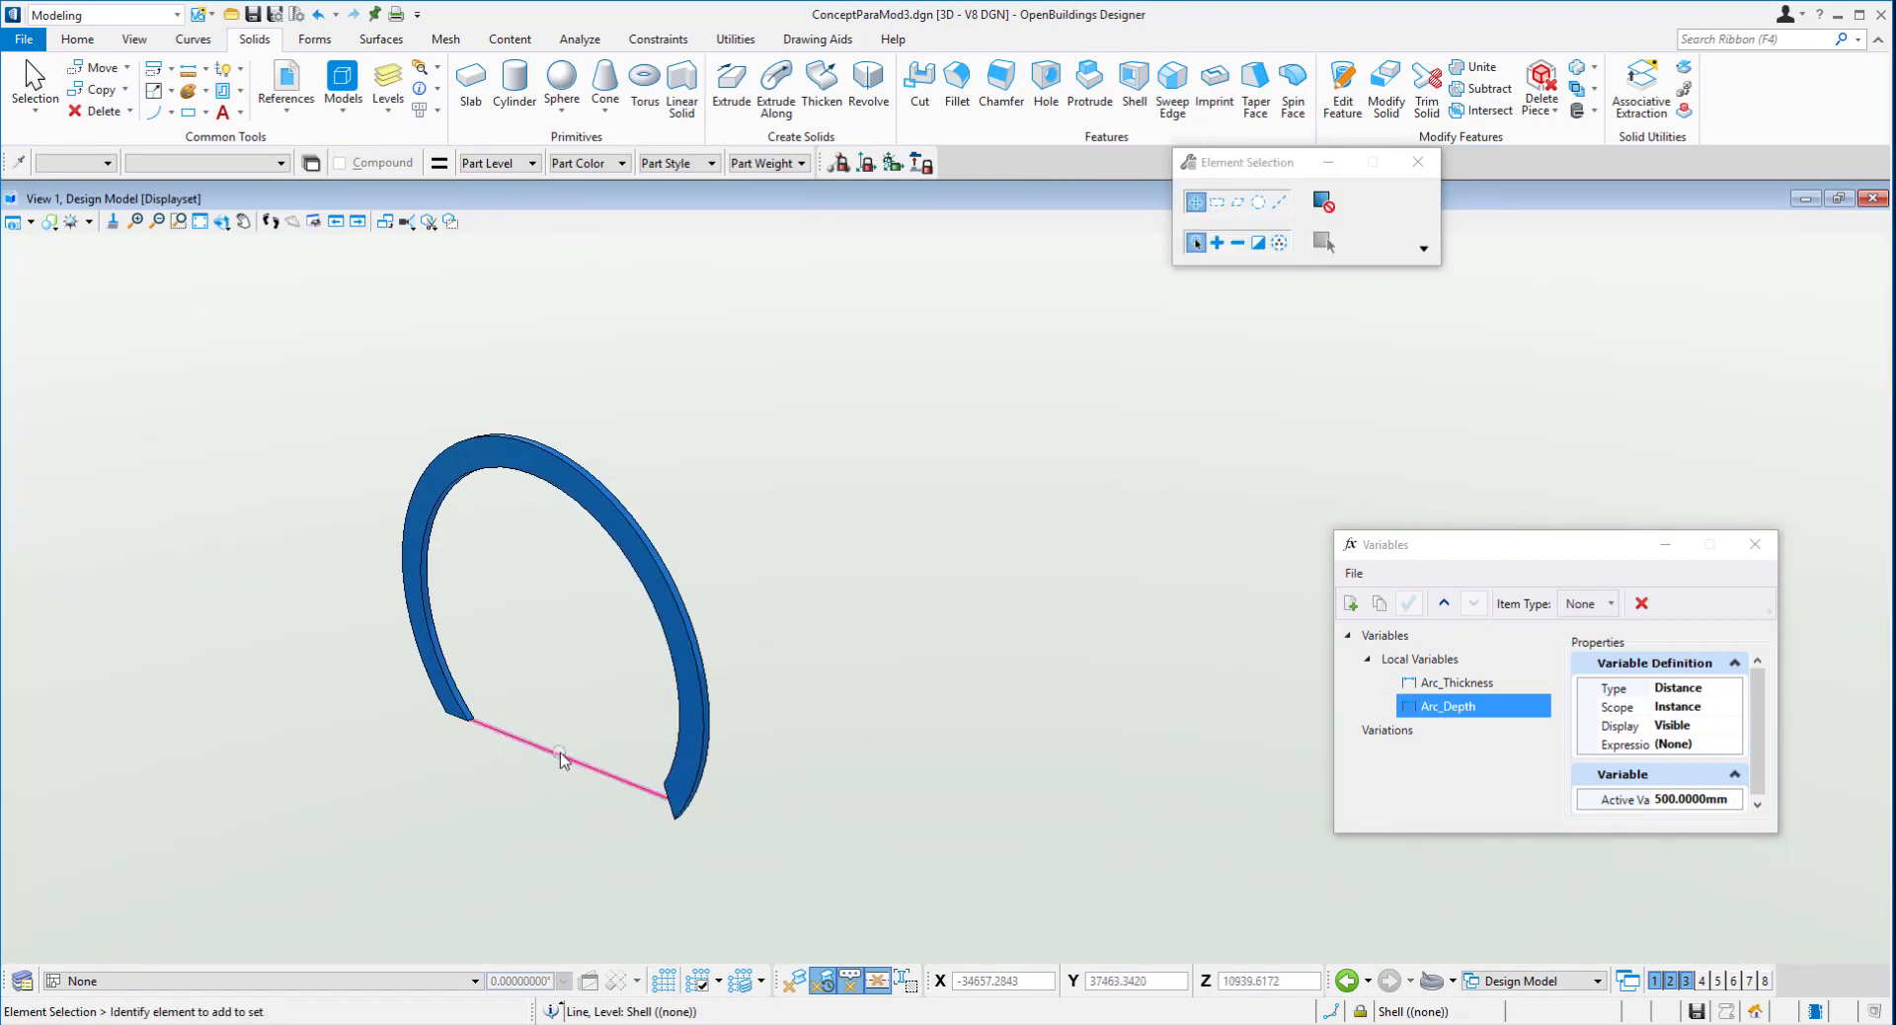
click(673, 799)
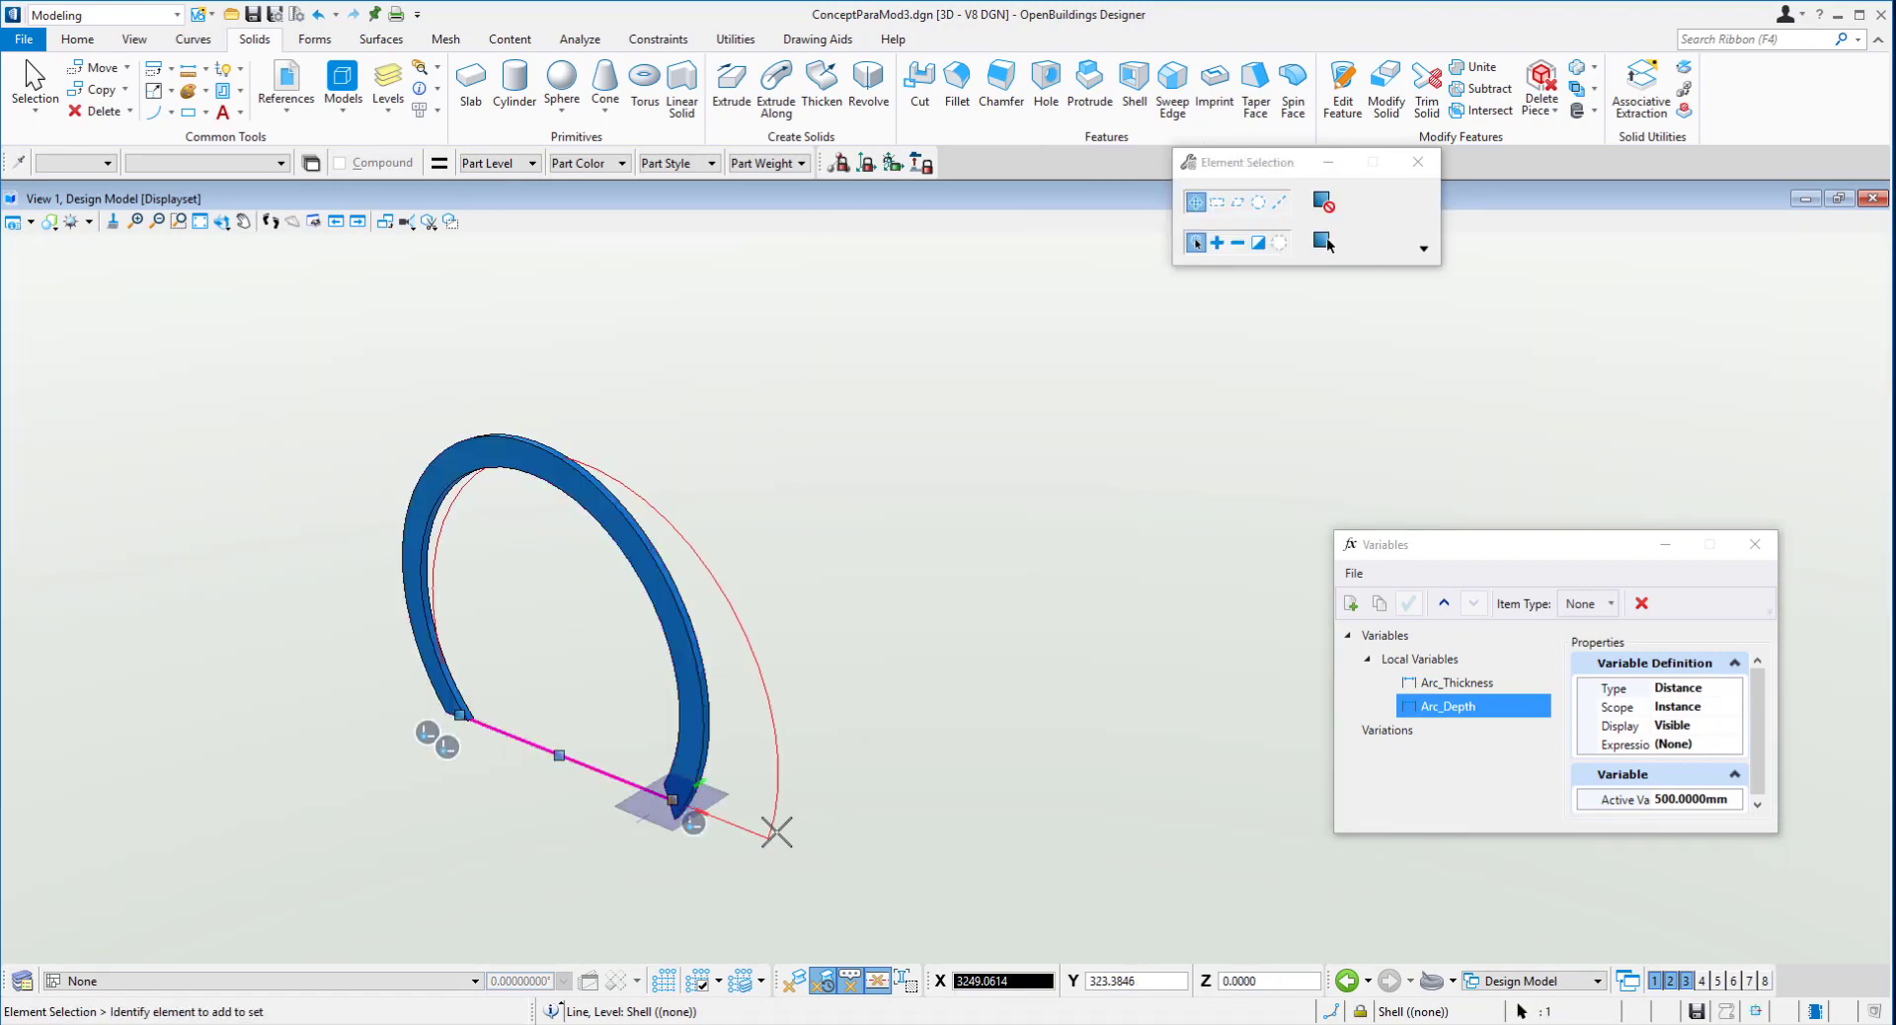
click(777, 831)
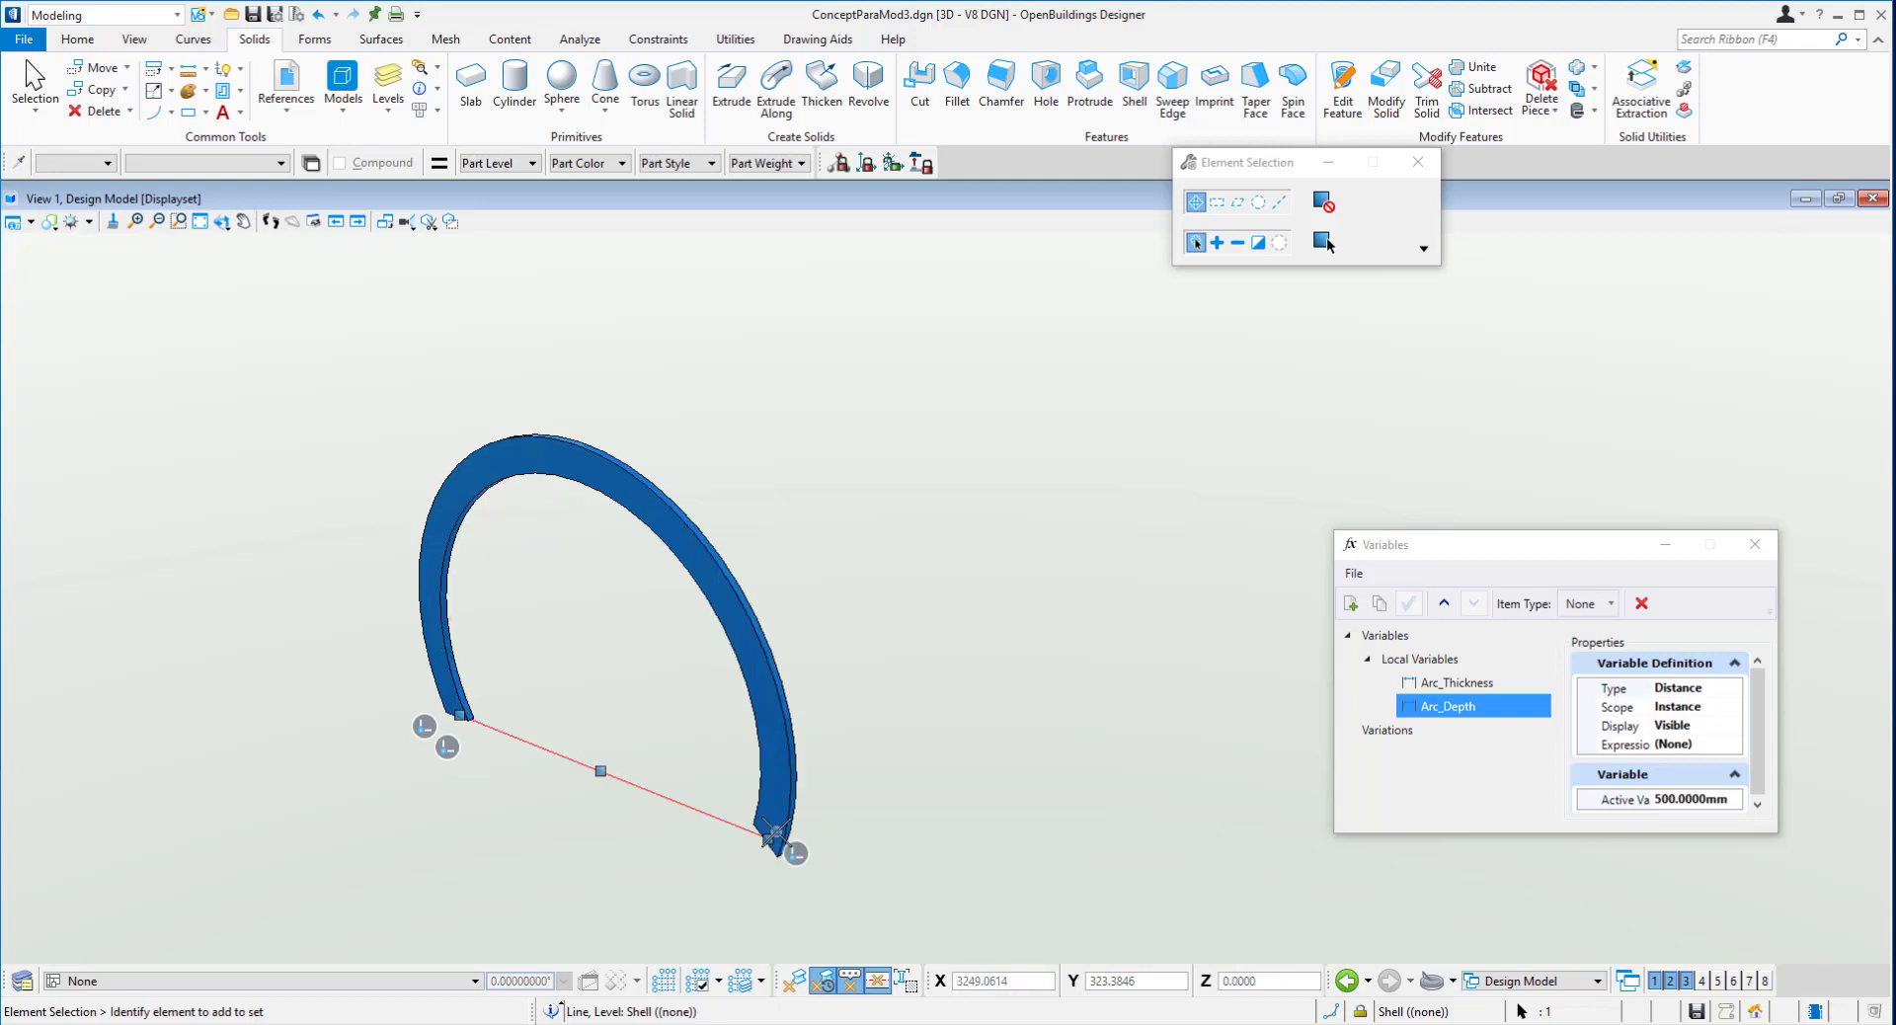
click(472, 756)
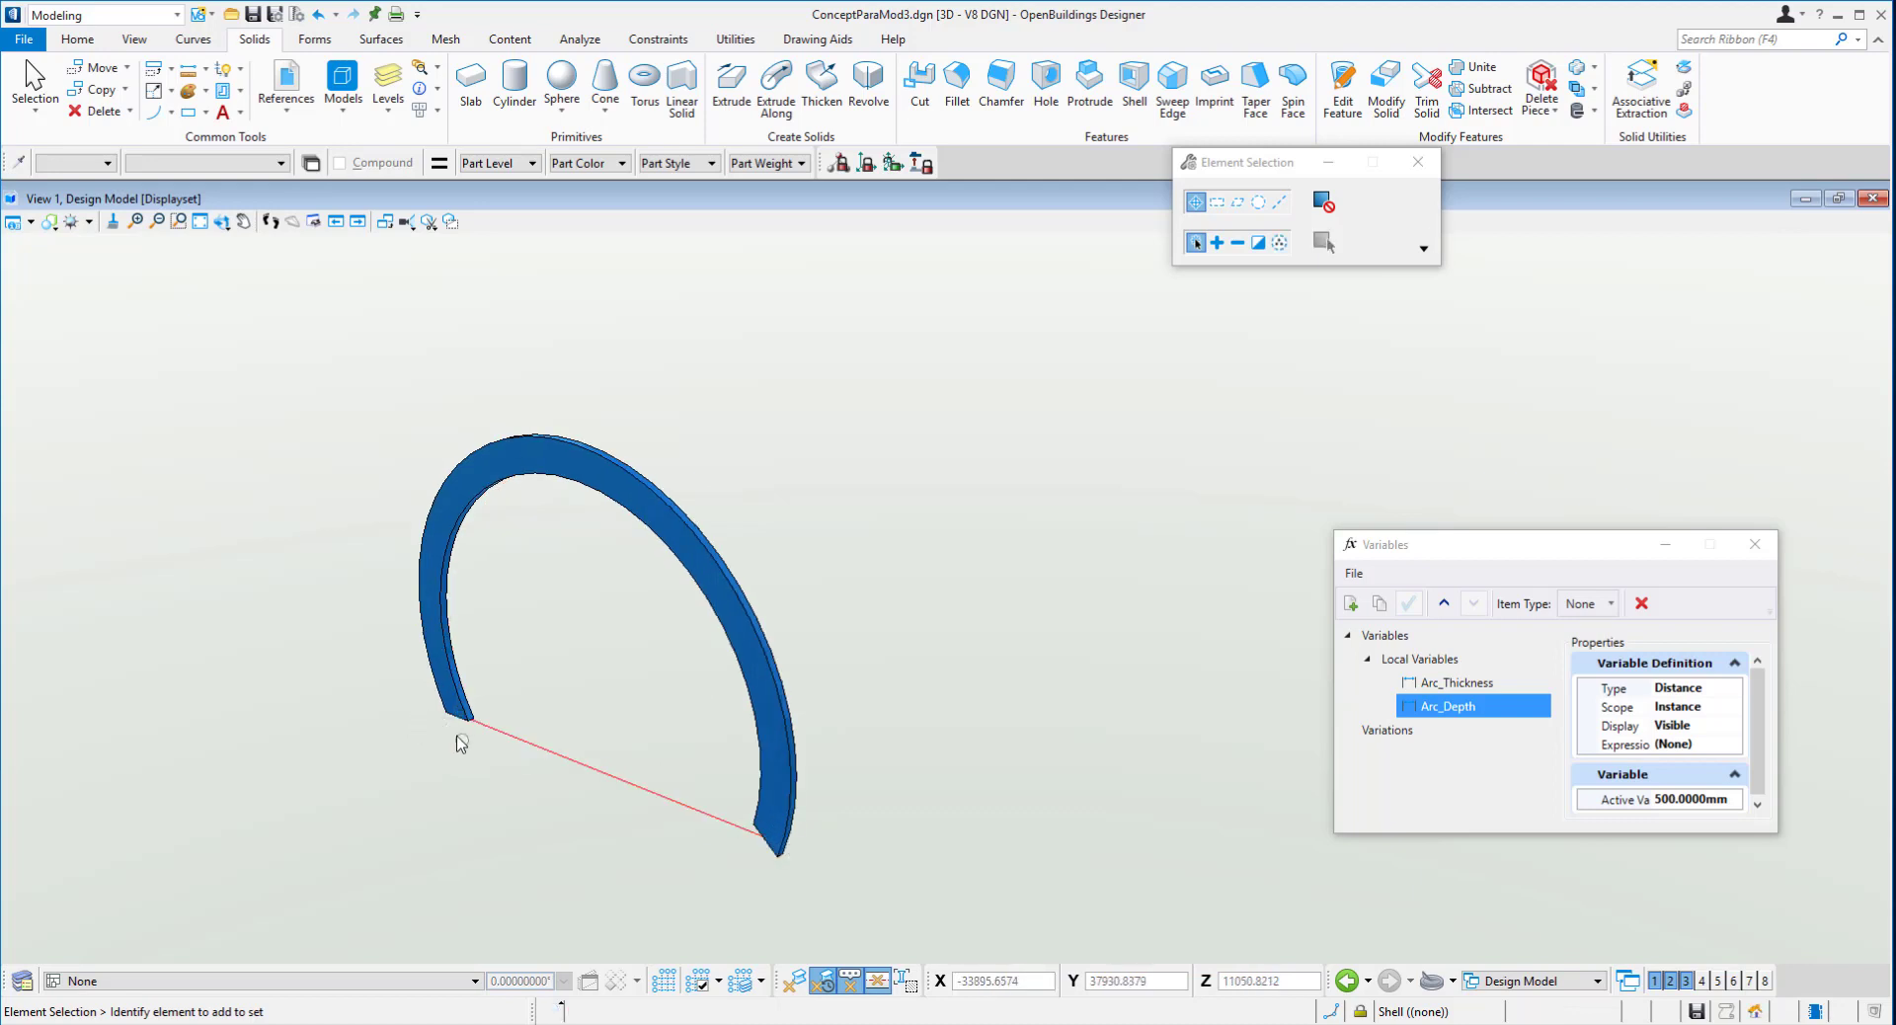
- Expose the arch solid's profile line handles and reposition its outer end at the foot of the arch
click(451, 715)
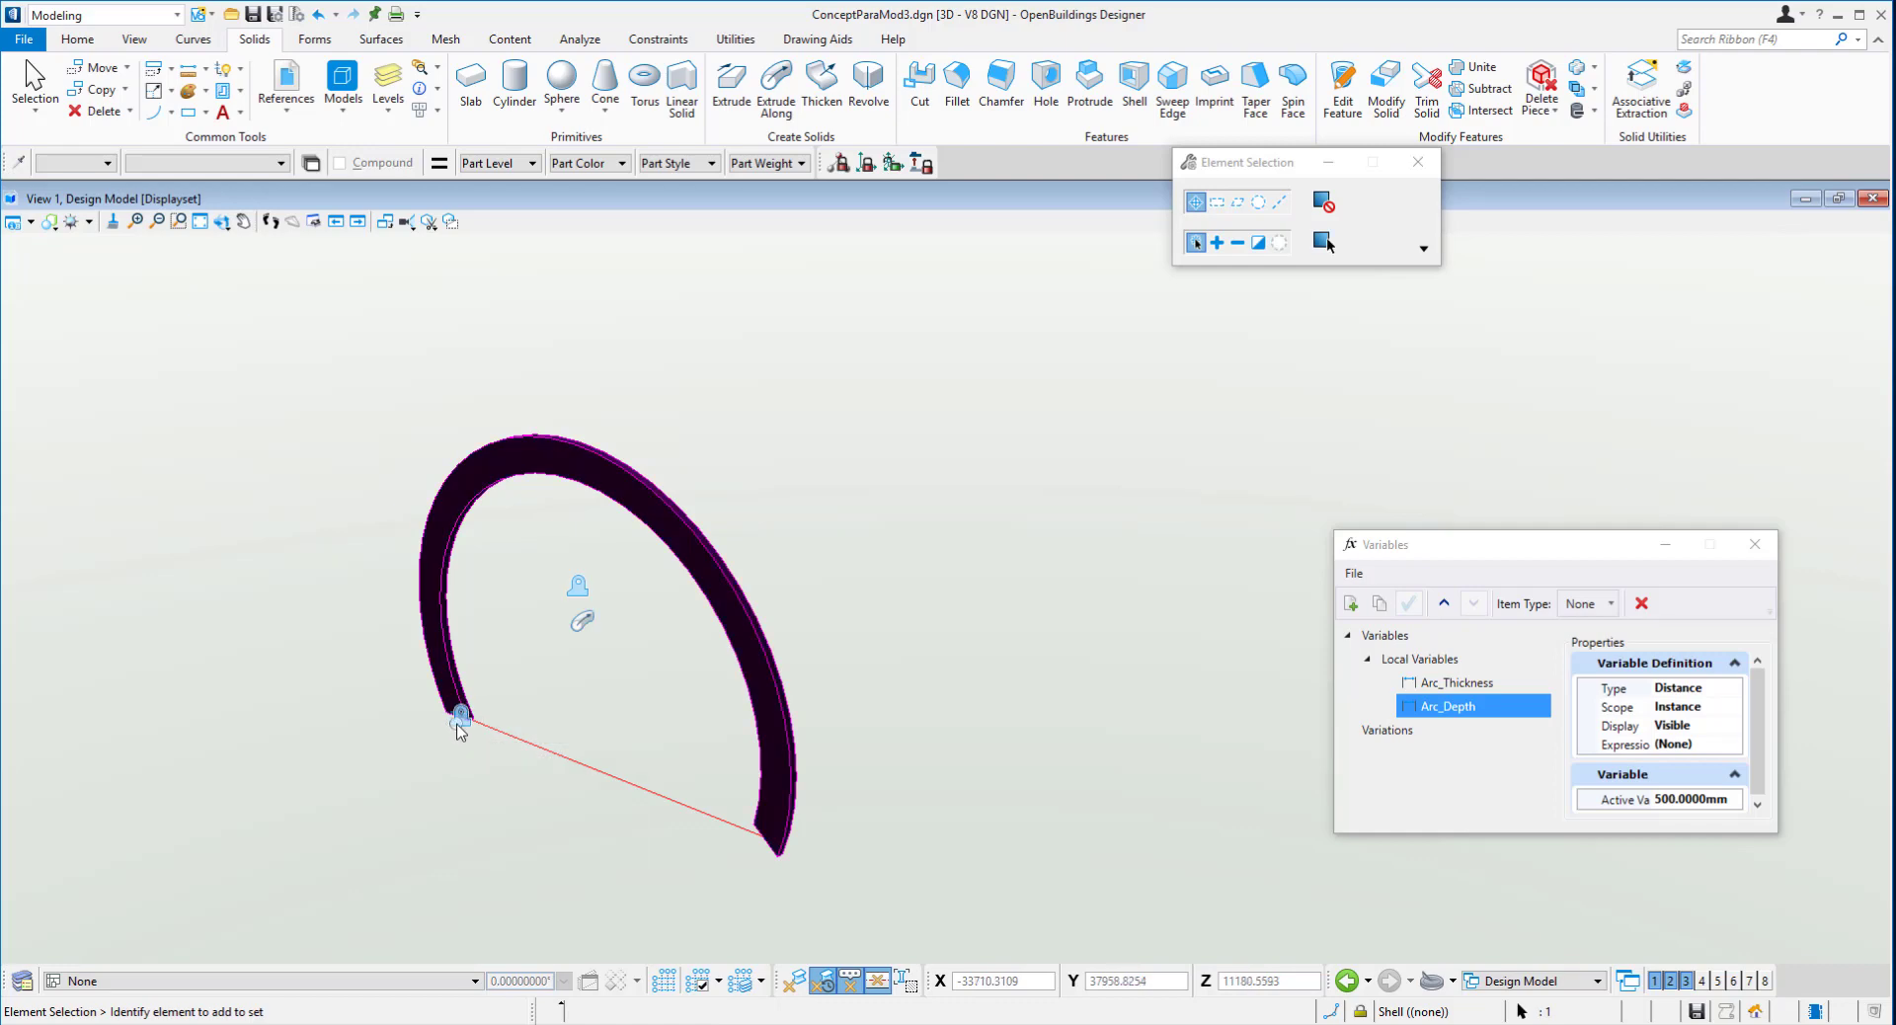
scroll(464, 734, up, 3)
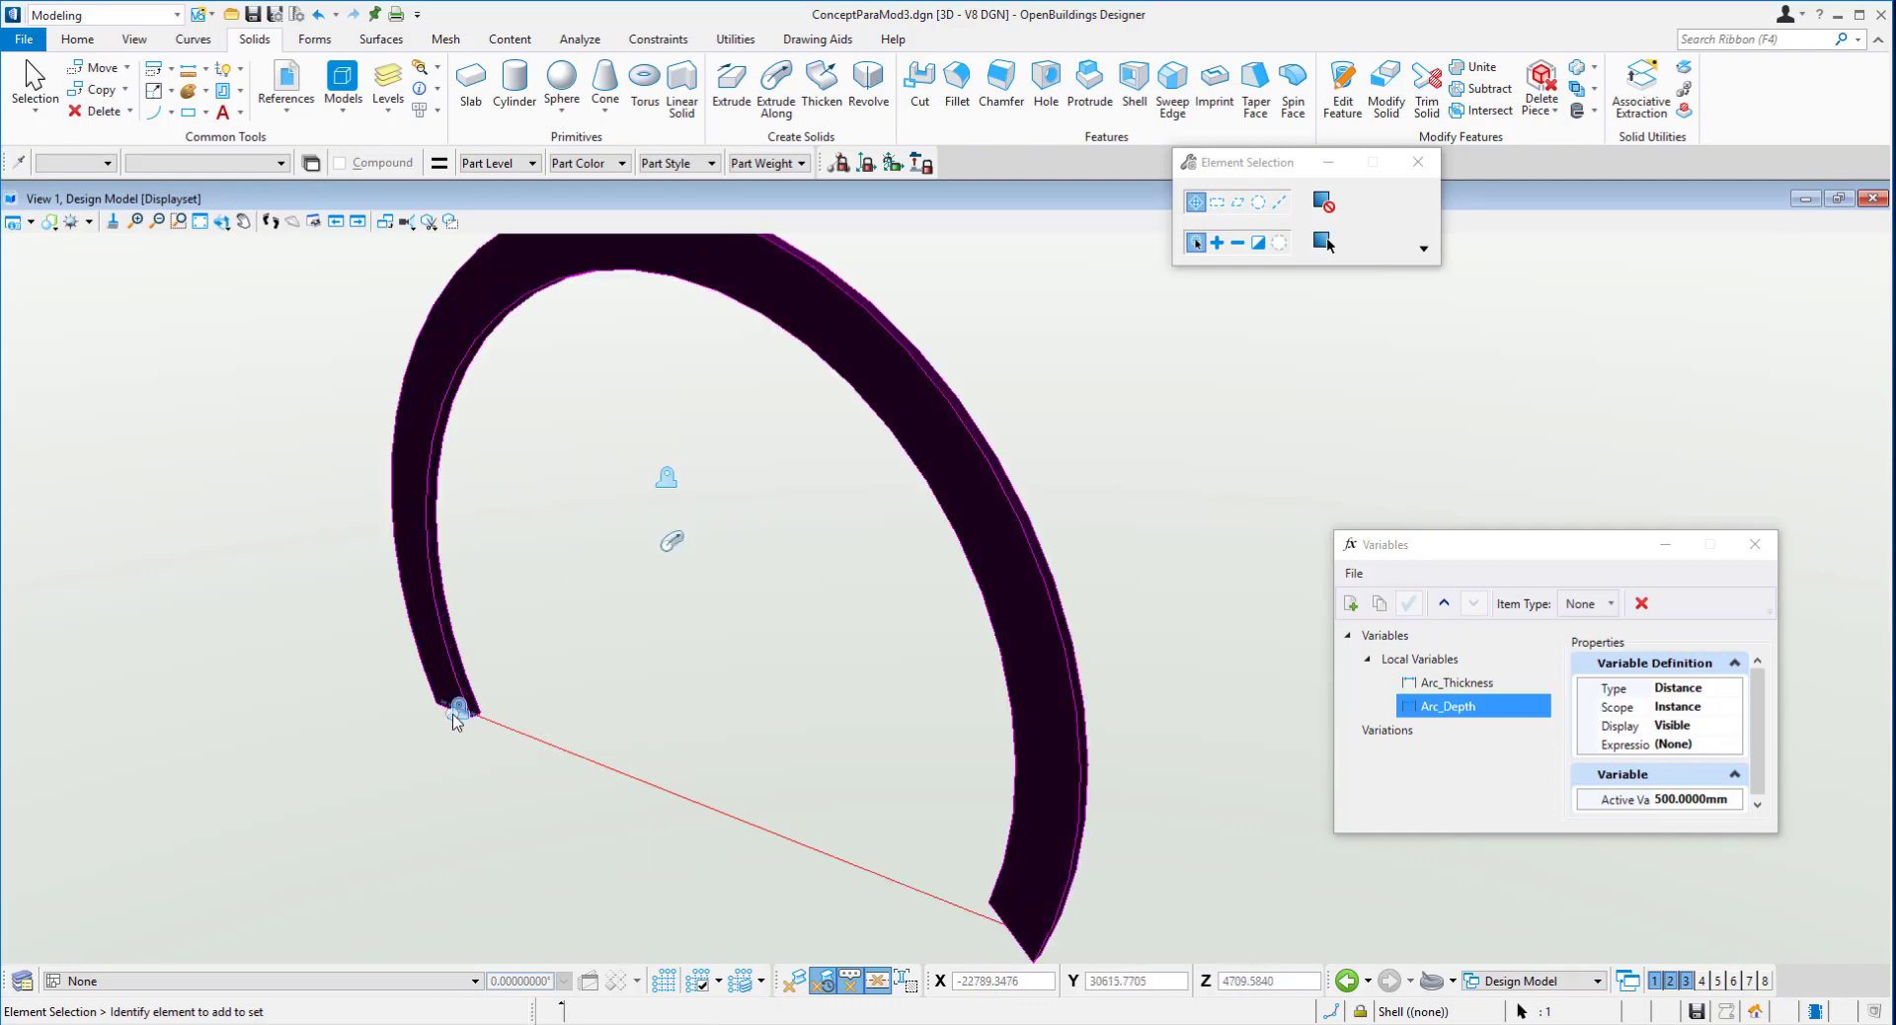
click(457, 718)
scroll(455, 717, up, 5)
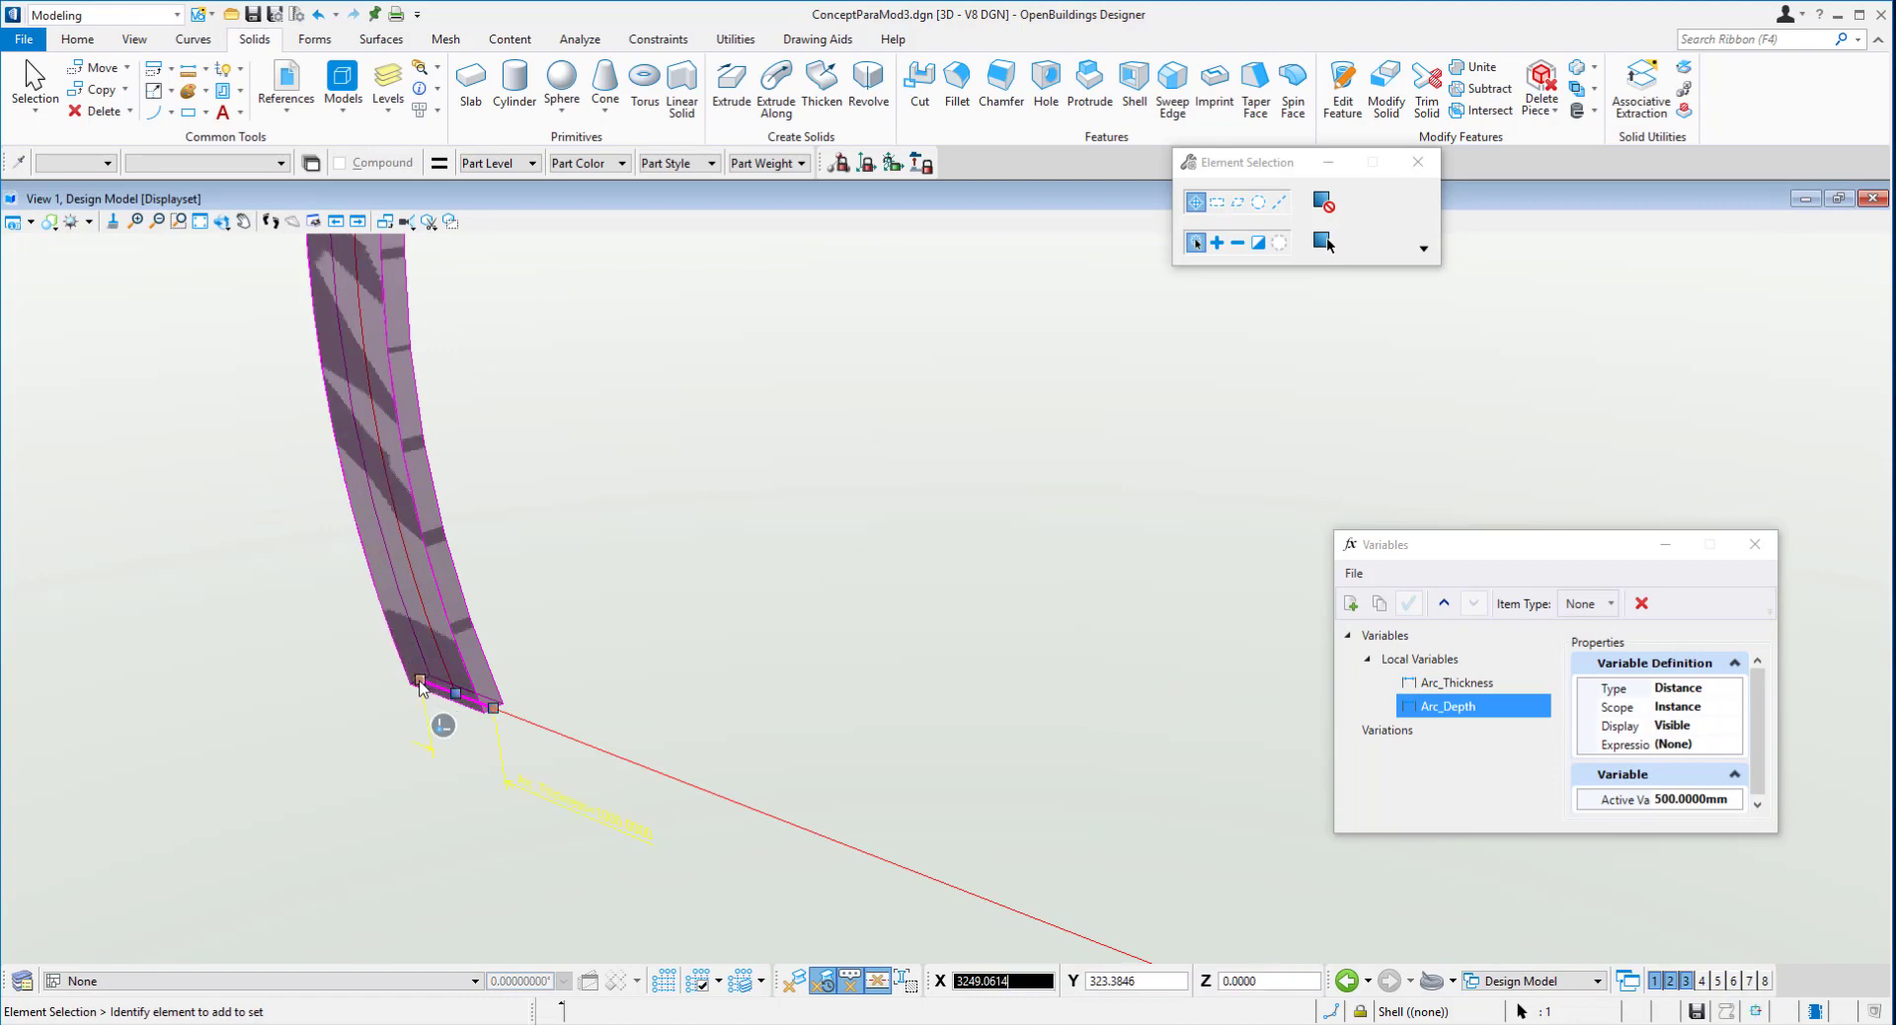
click(420, 681)
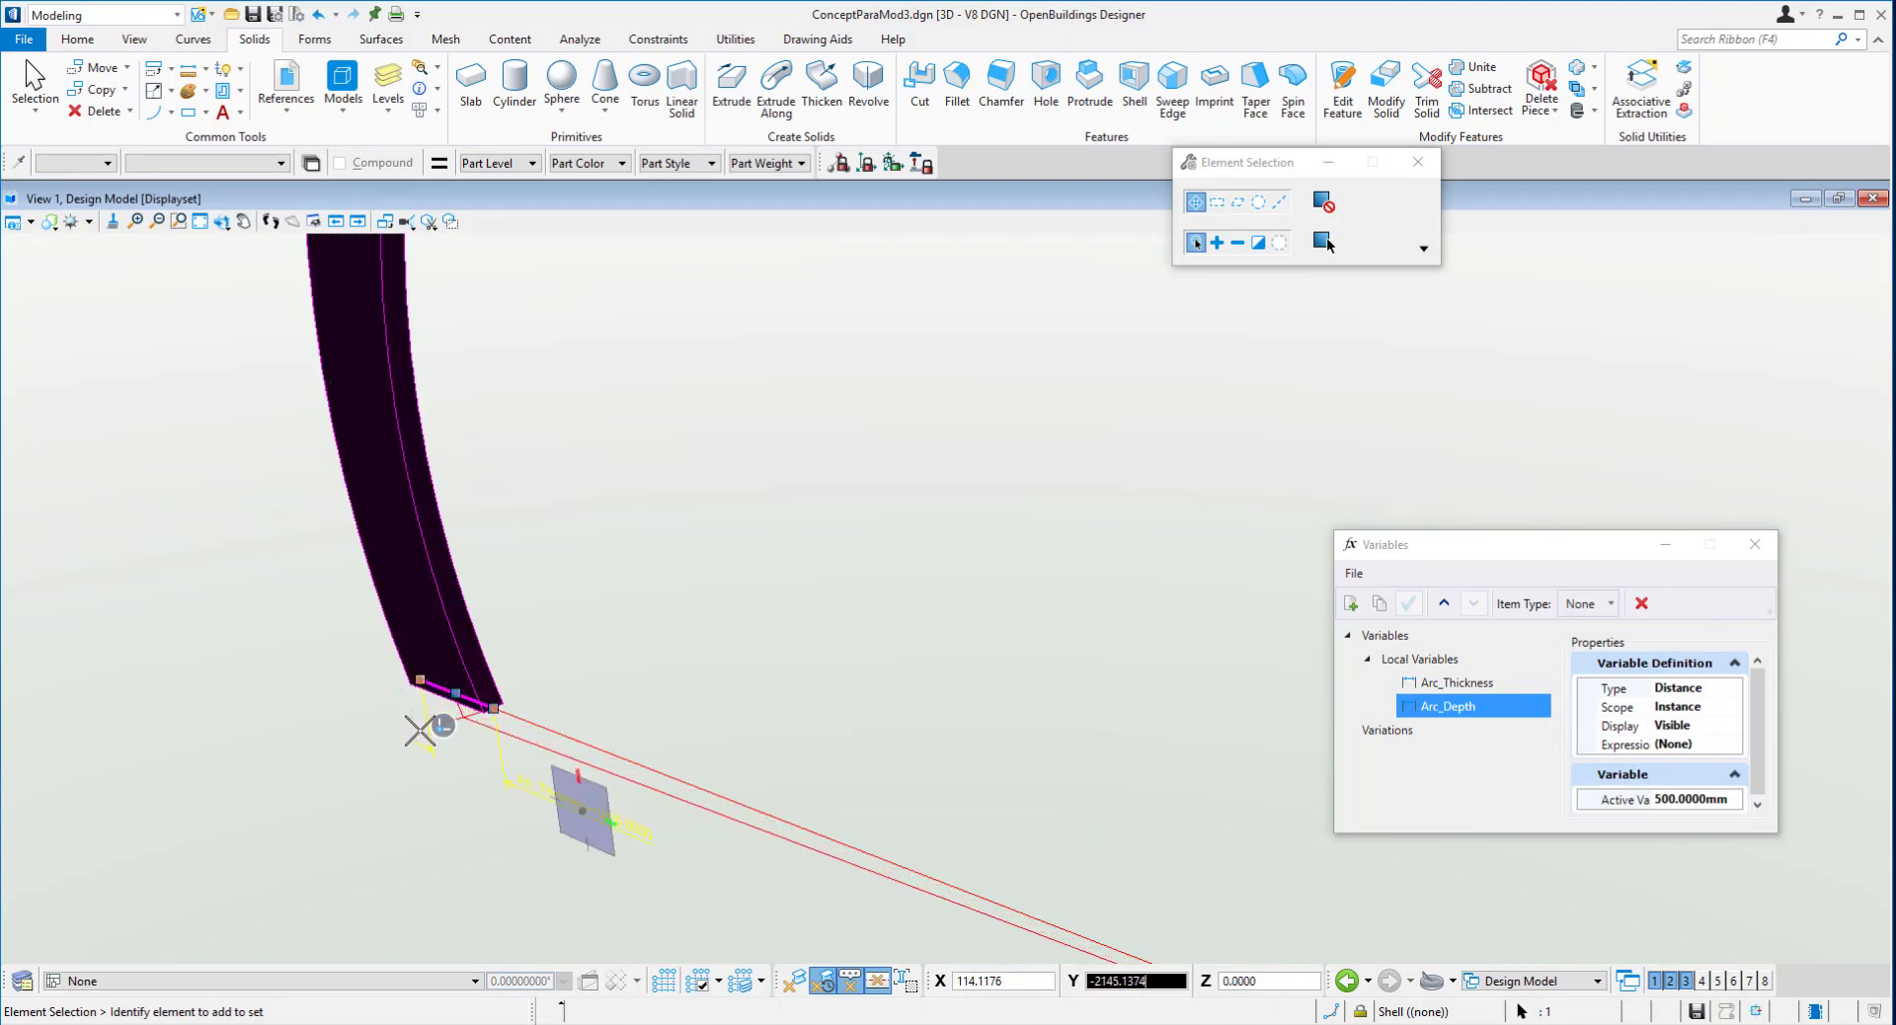
click(415, 706)
click(361, 713)
scroll(367, 719, down, 4)
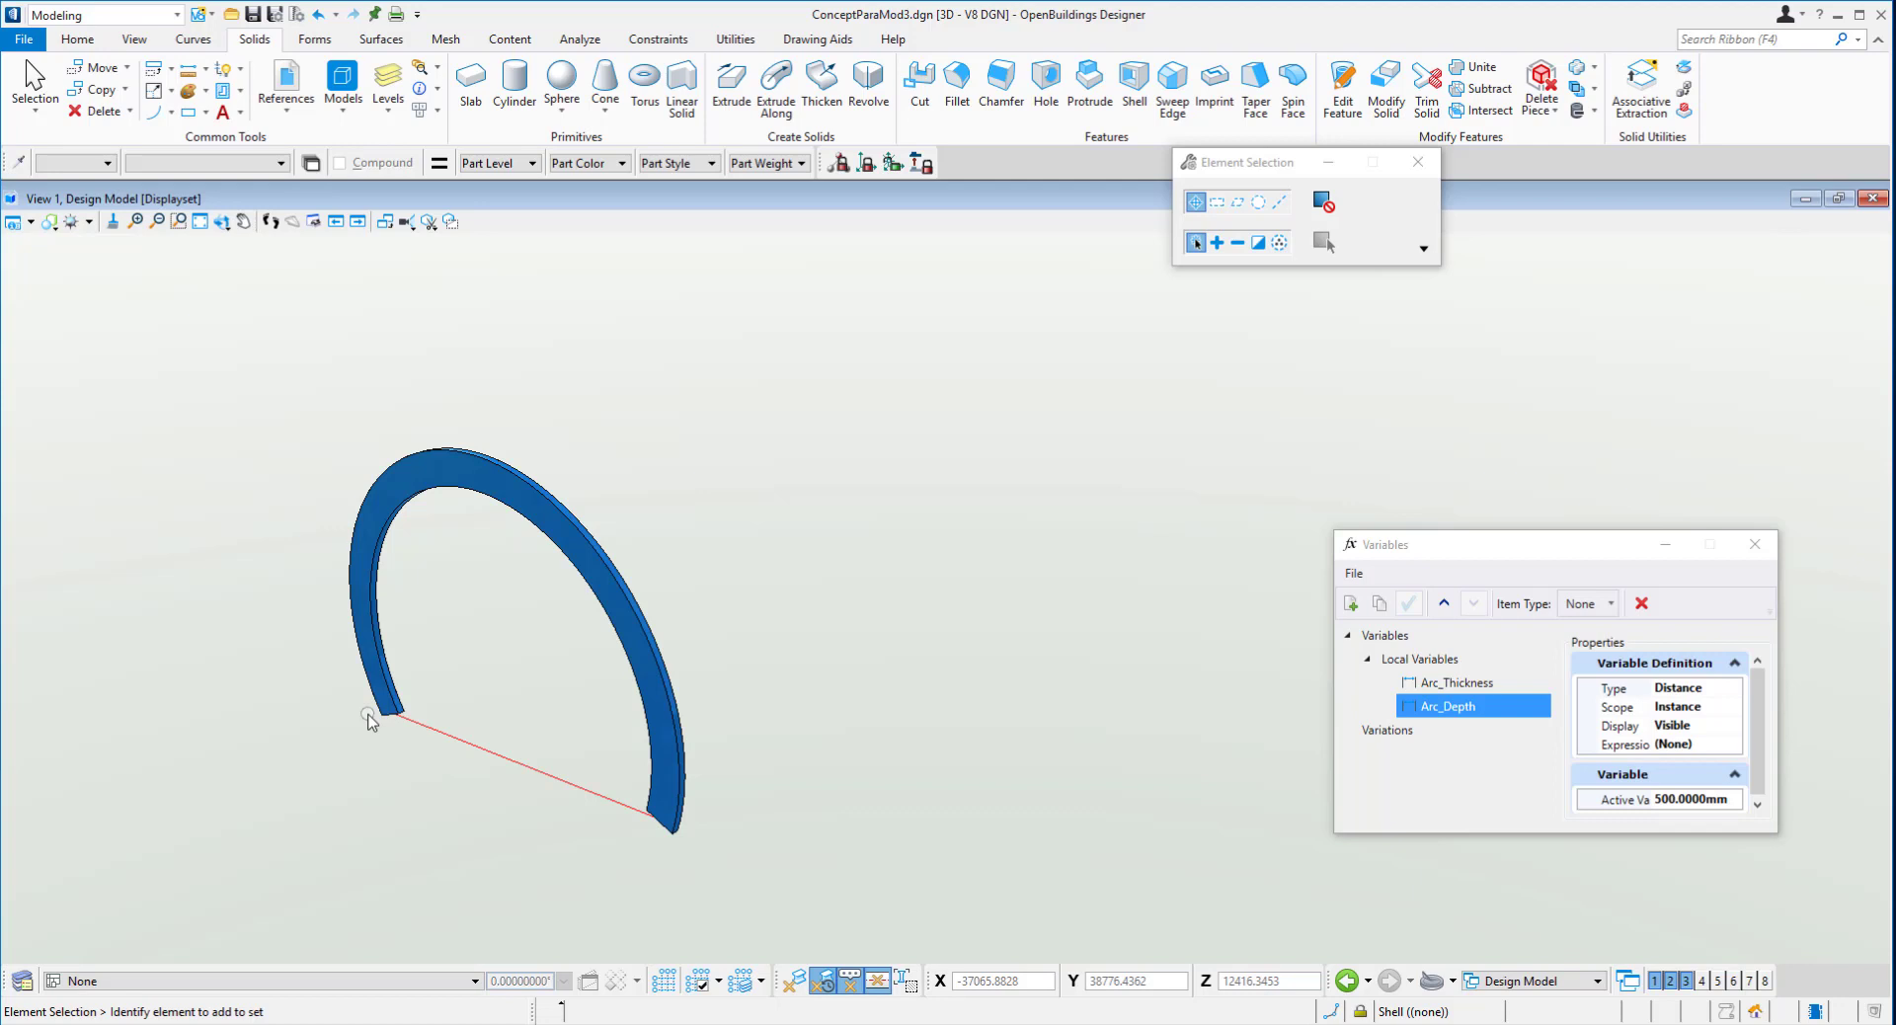
scroll(368, 720, down, 2)
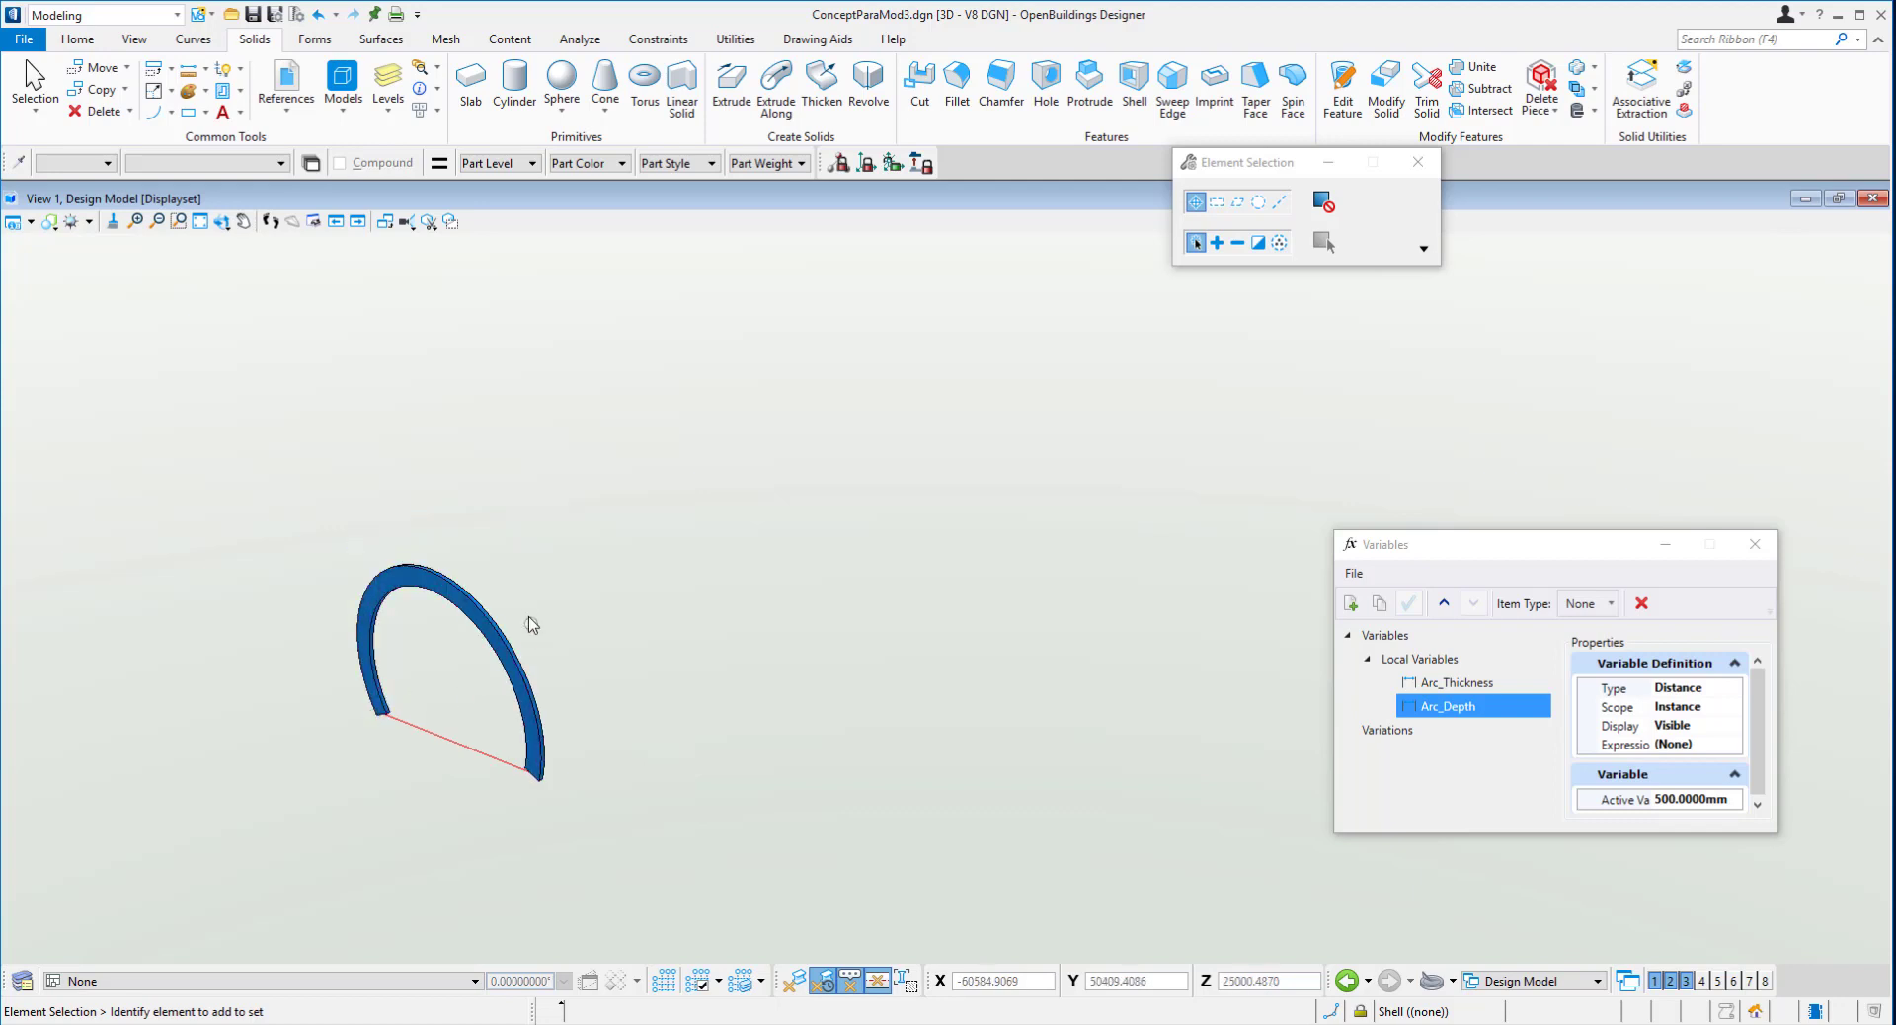
scroll(514, 585, up, 2)
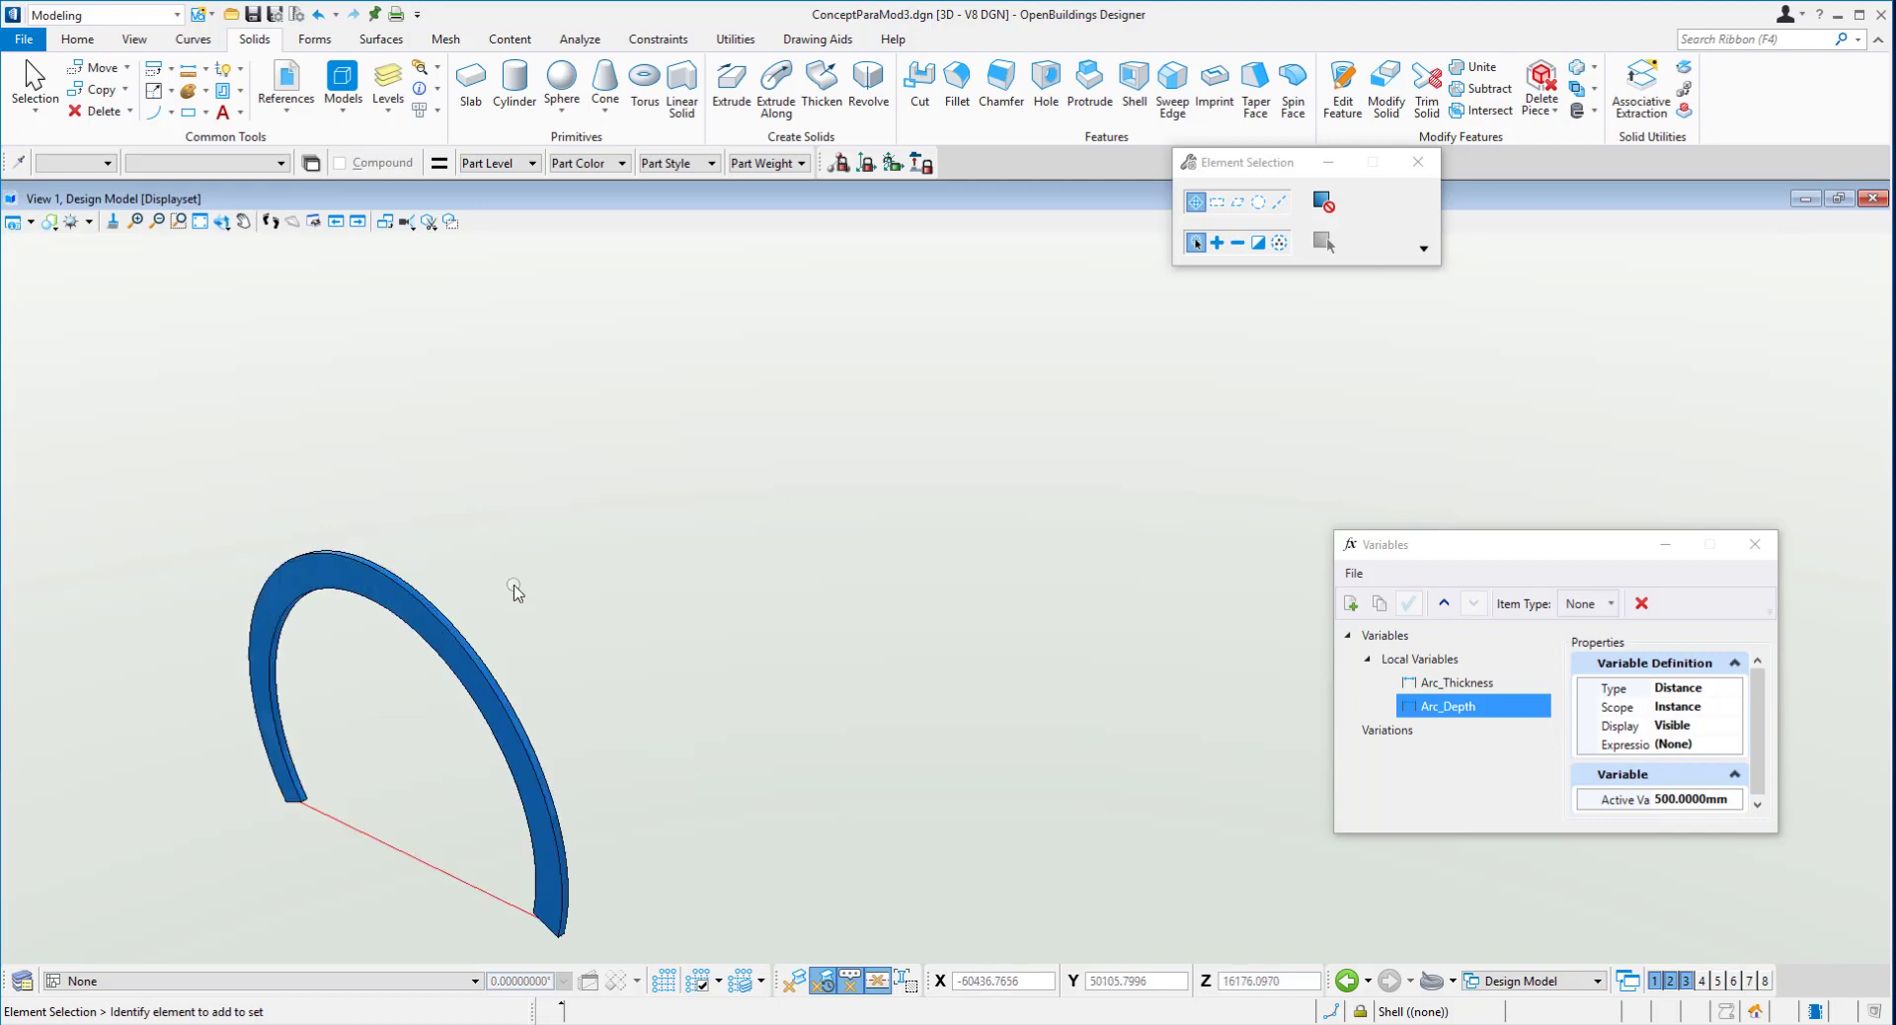
middle_drag(590, 641, 590, 566)
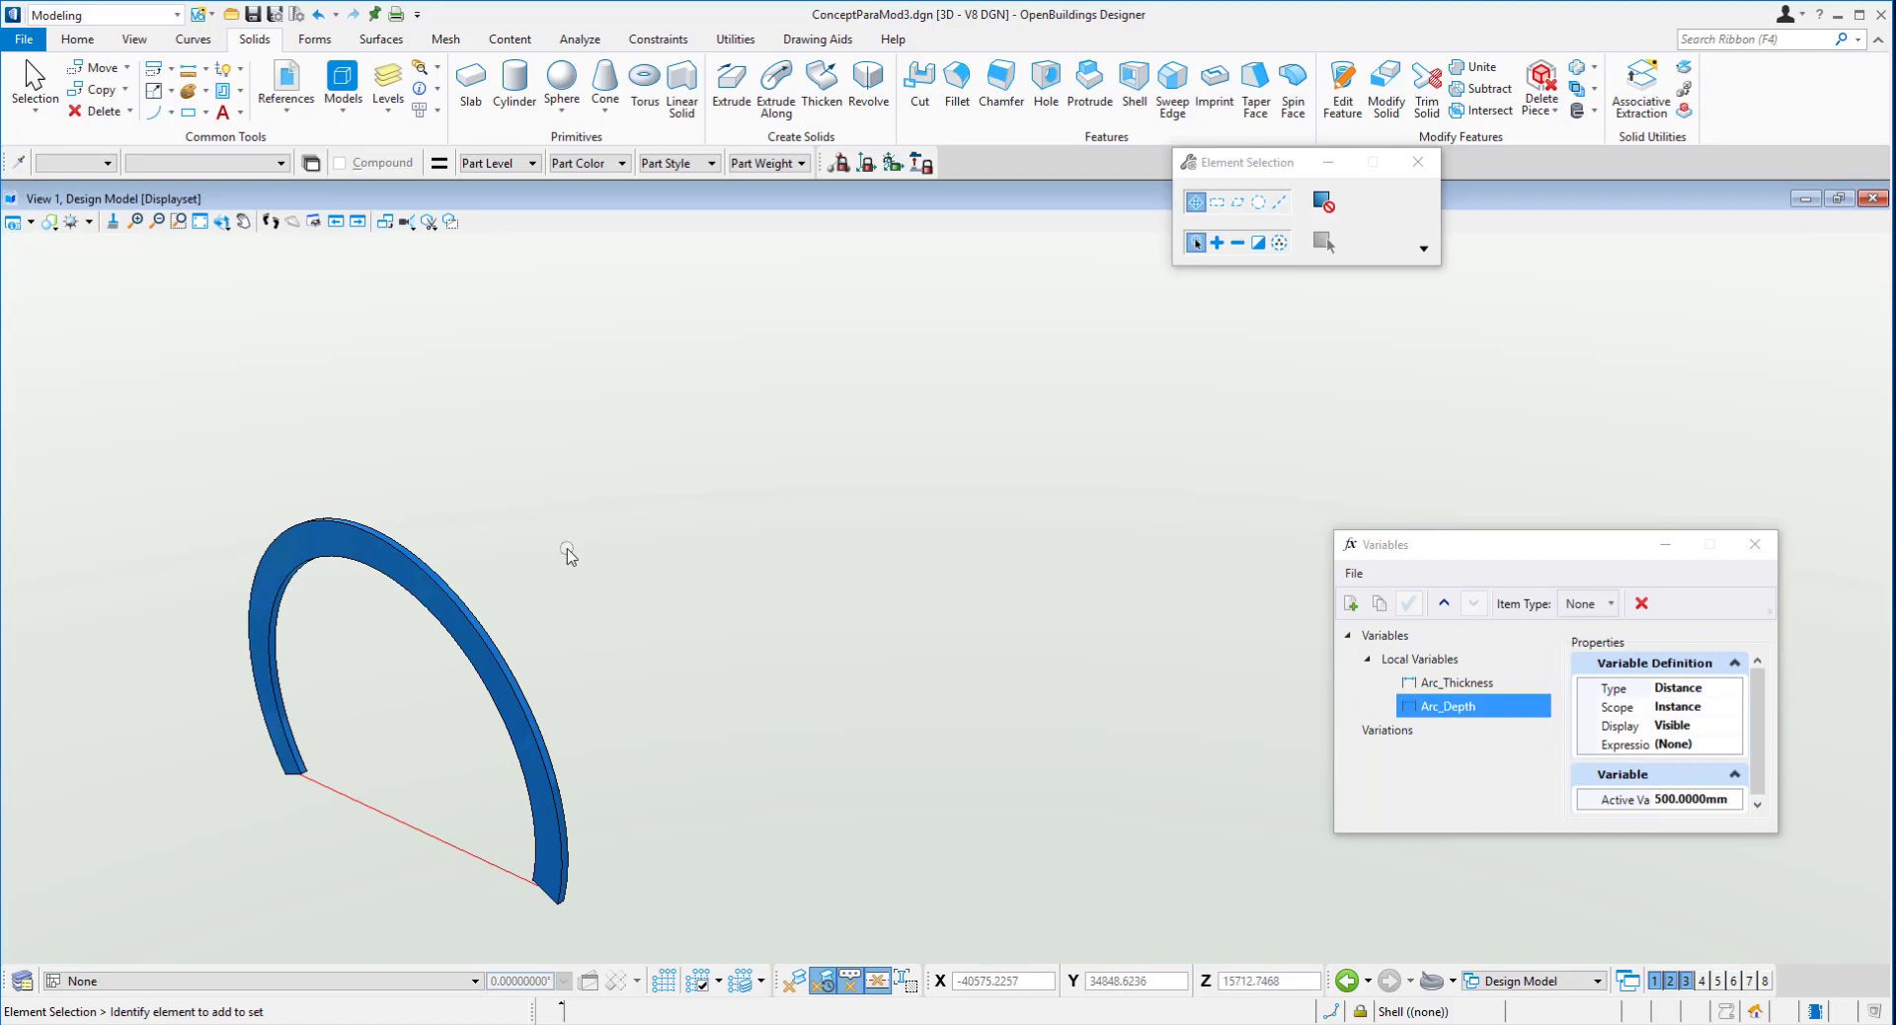
- Assign the extruded arch solid to the Ribs level, filtering the level list with "rib"
click(77, 40)
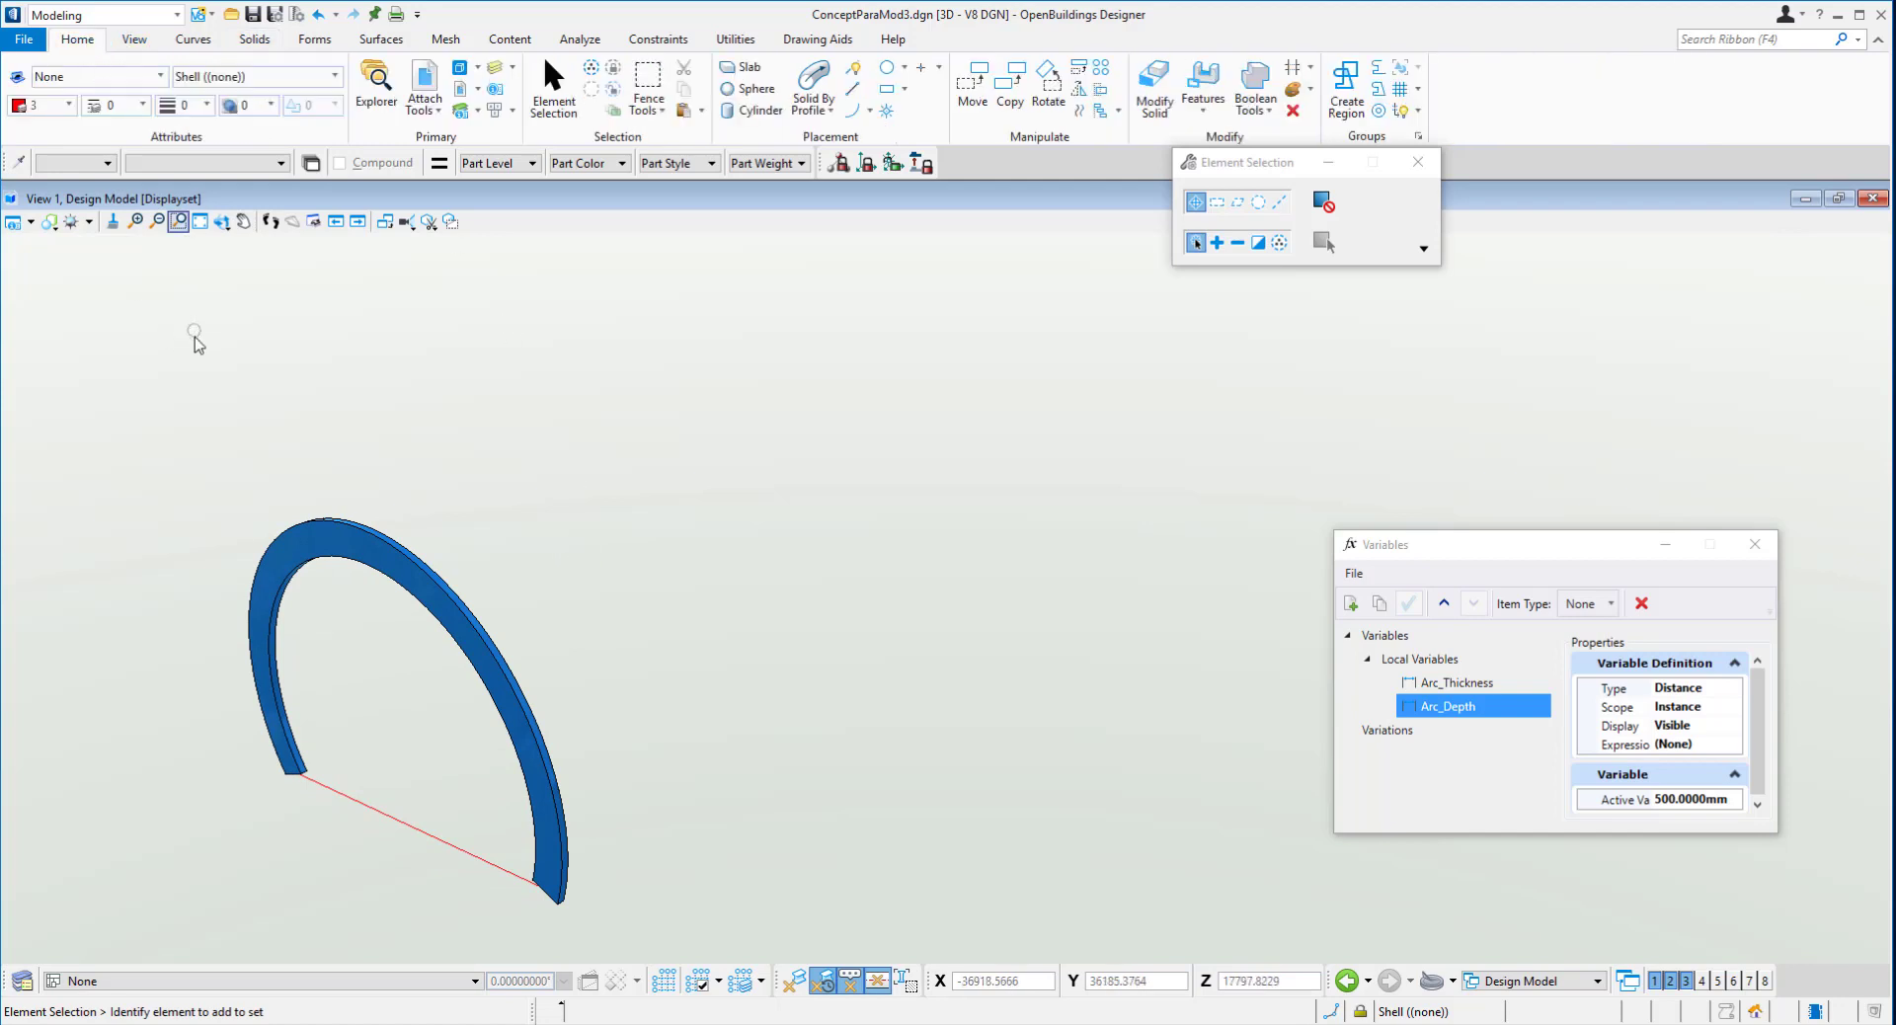
click(389, 543)
click(259, 77)
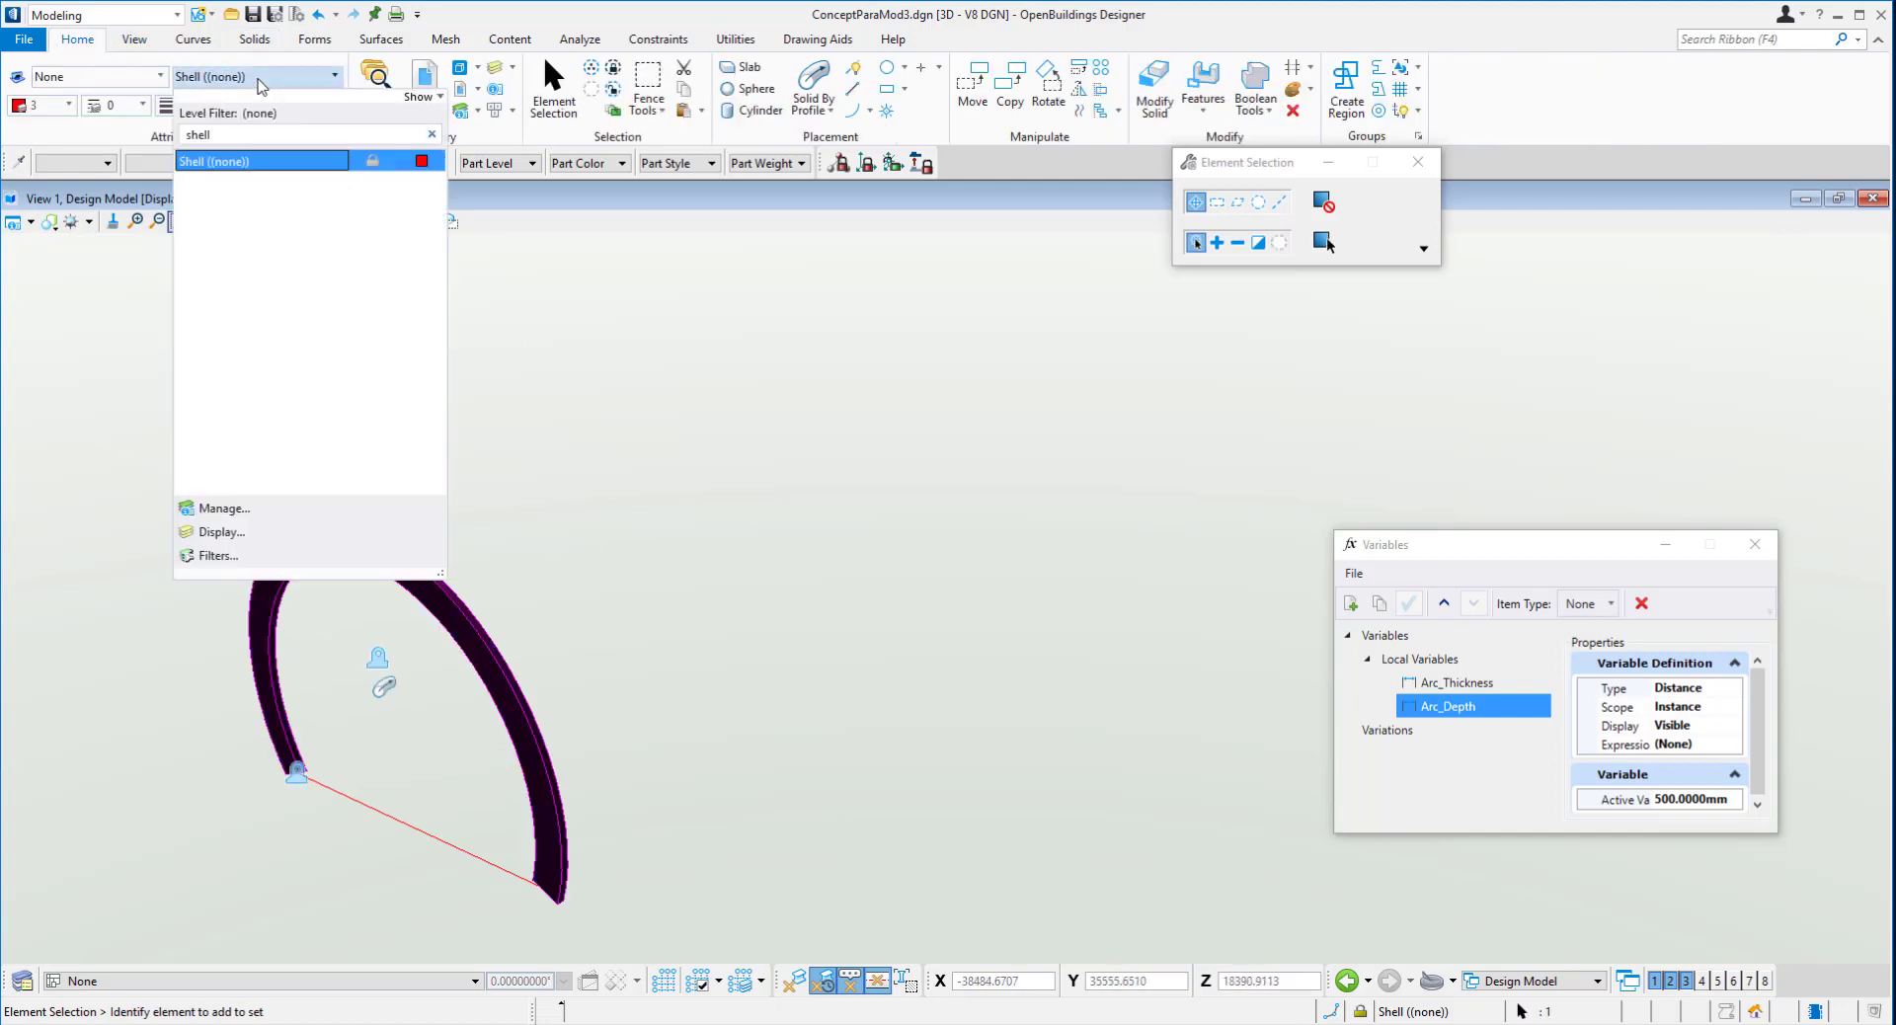
click(227, 134)
text(shell)
text(rib)
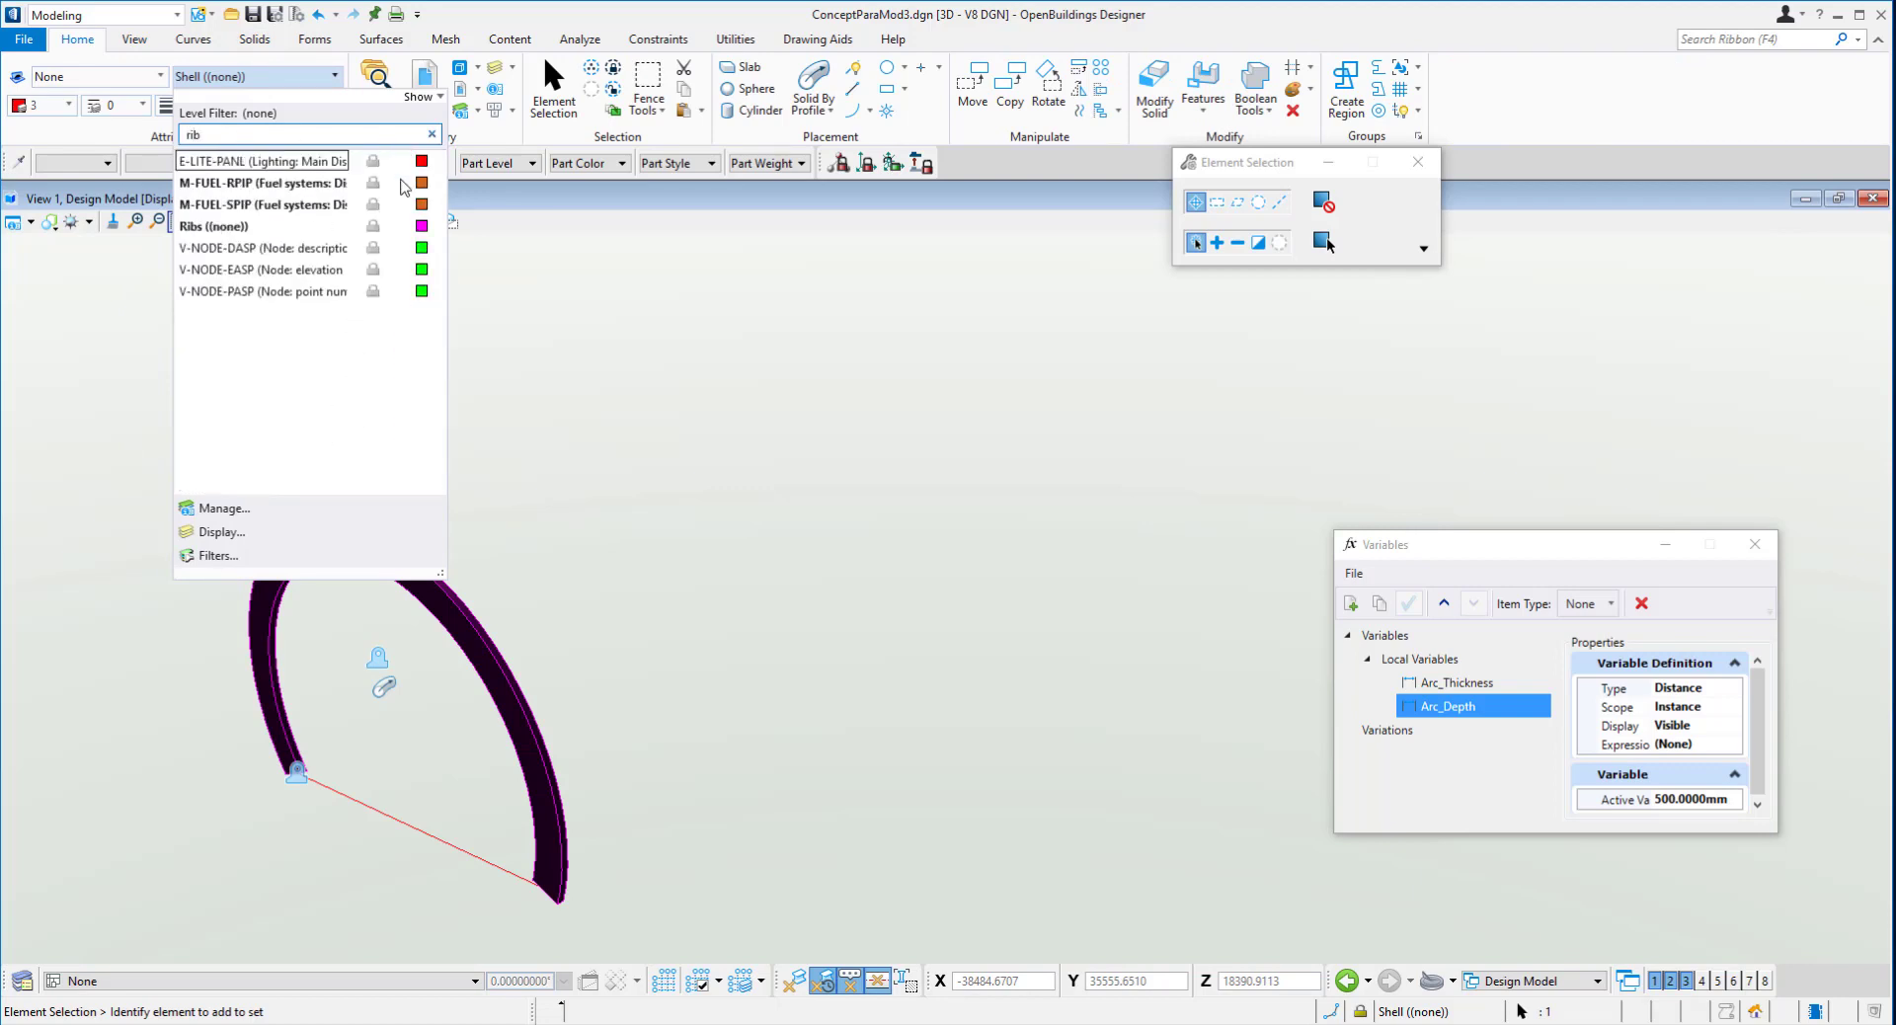
click(246, 229)
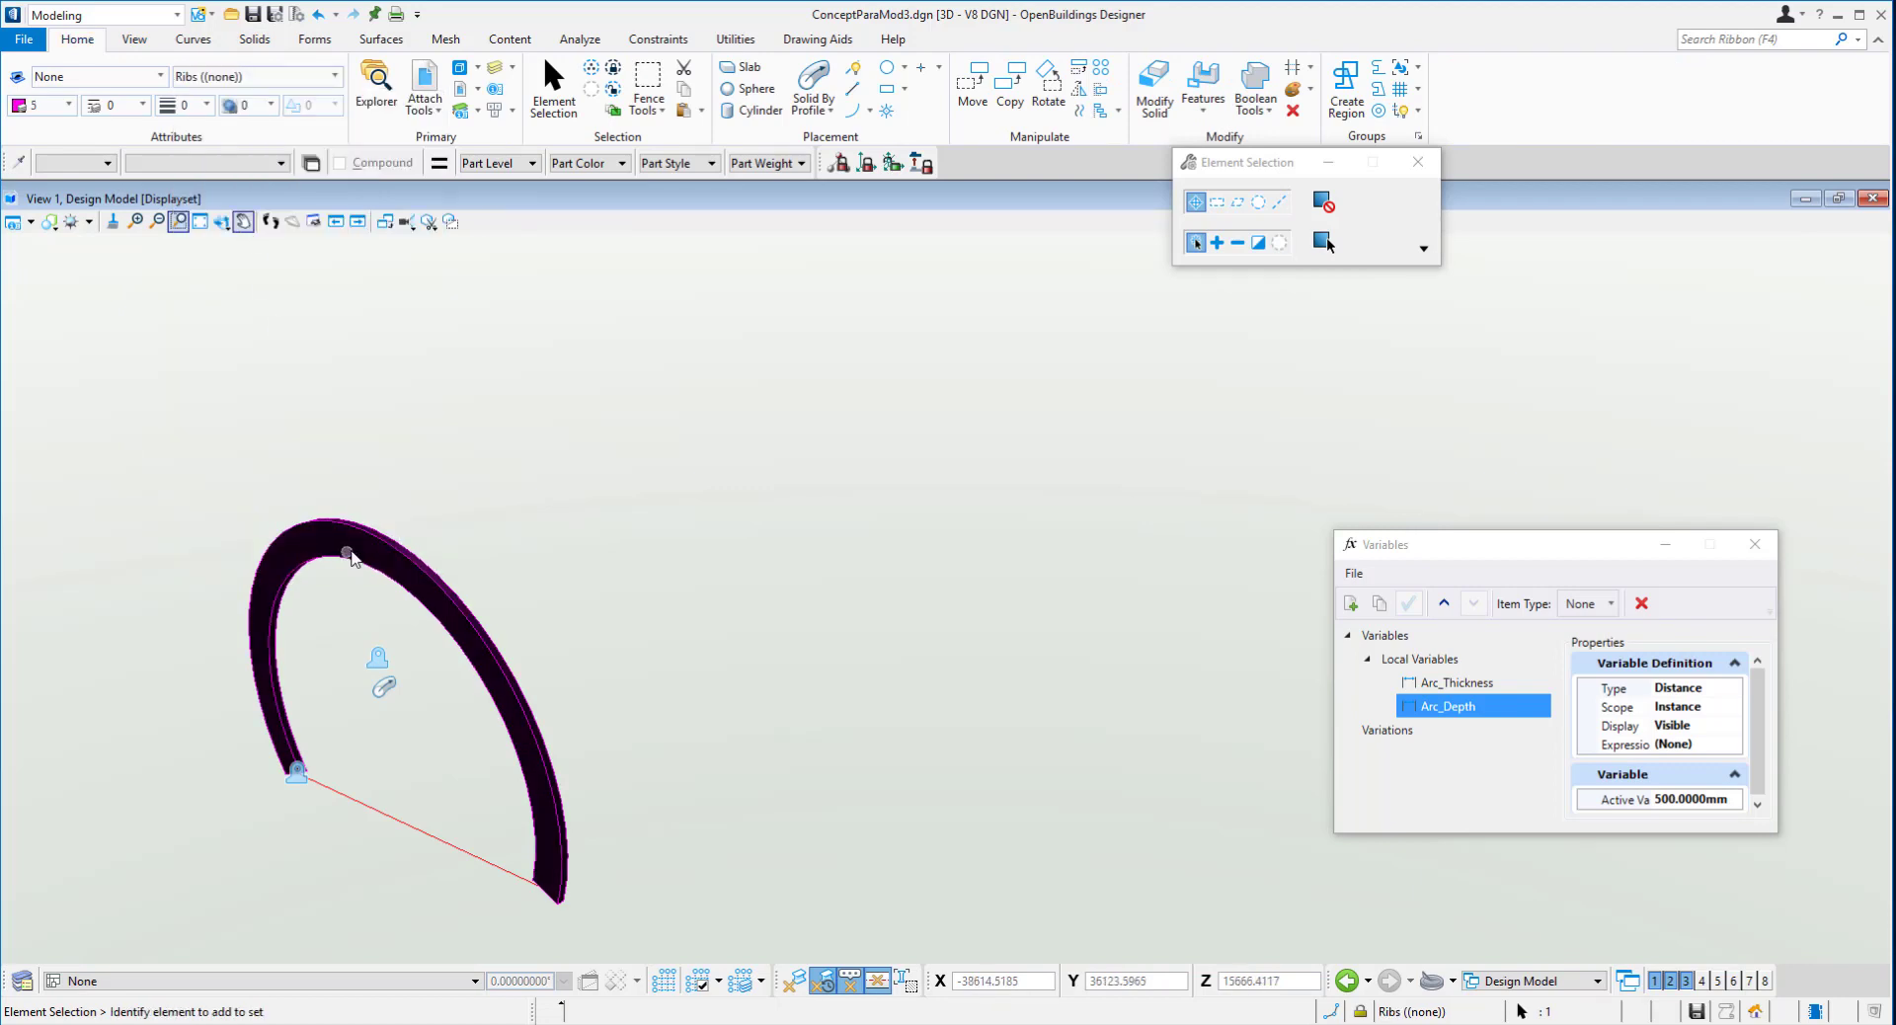
click(409, 491)
scroll(394, 536, up, 3)
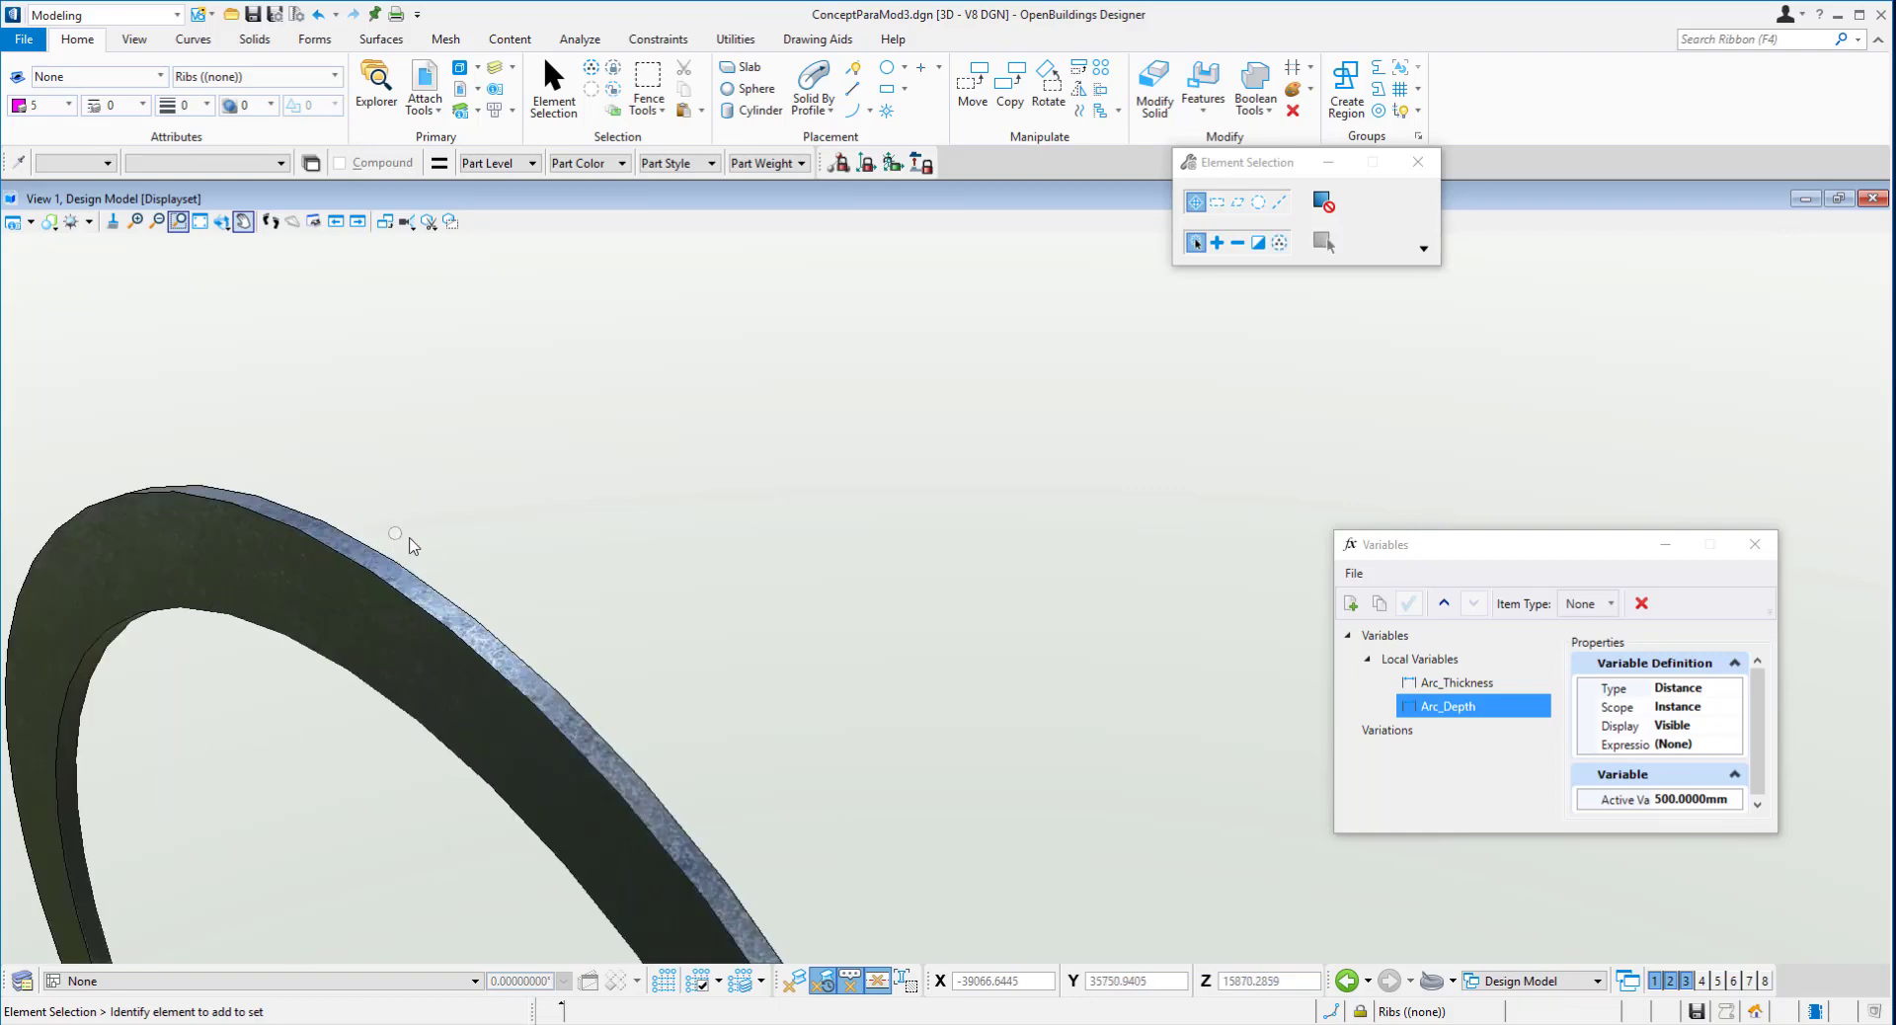
- Set the active level back to Shell, filtering the level list with "shell"
shift+middle_drag(766, 583, 611, 481)
scroll(611, 481, down, 3)
click(279, 74)
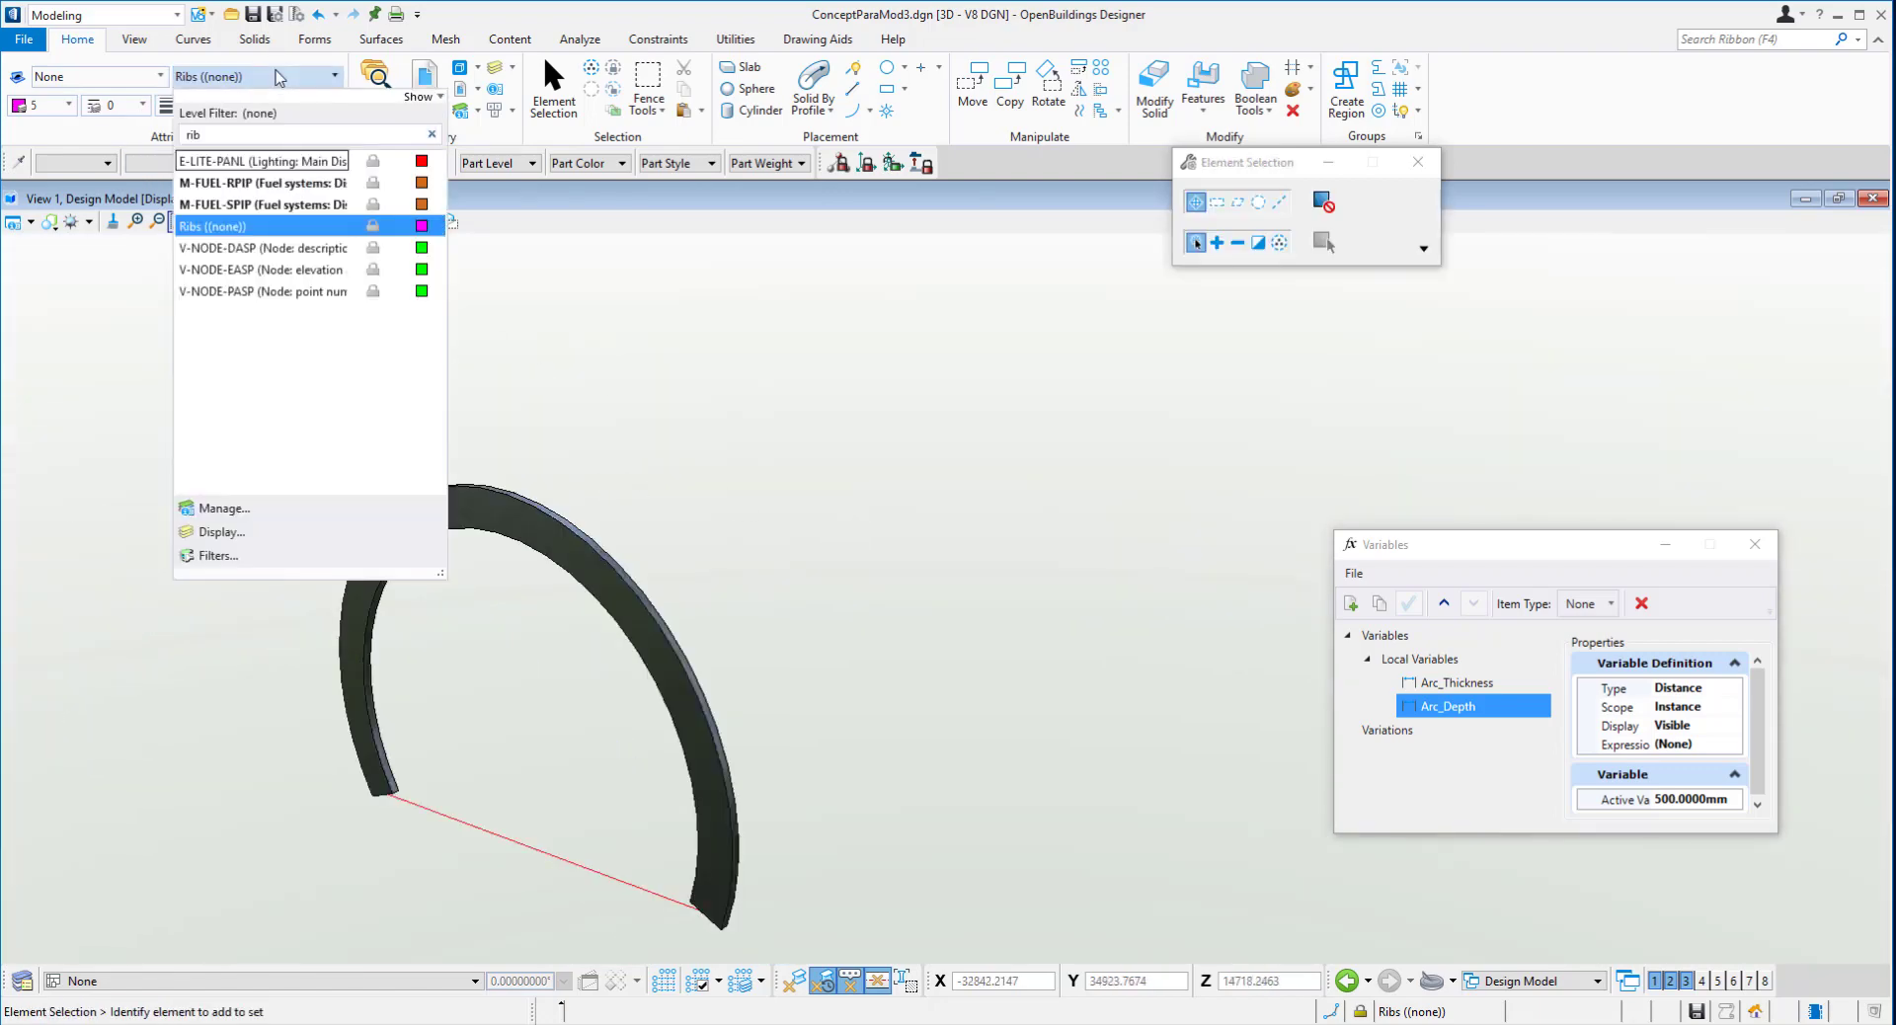
drag(242, 139, 187, 138)
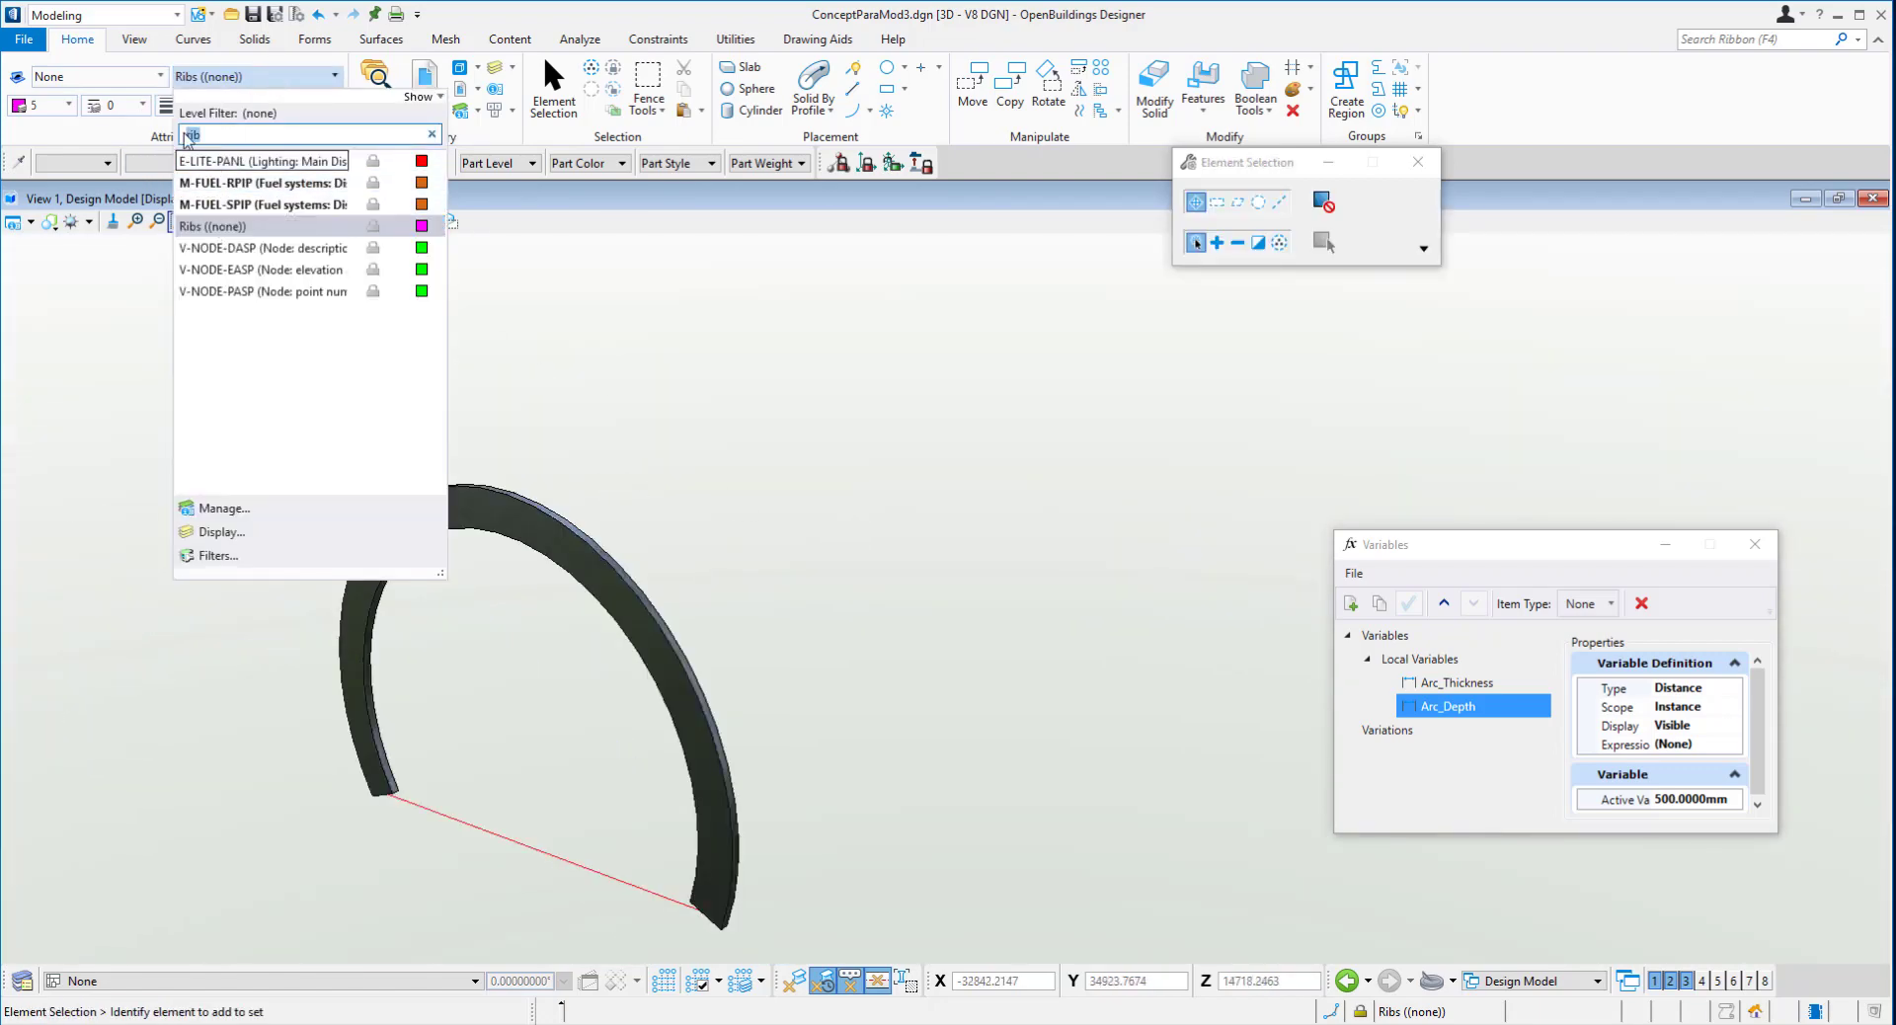
text(shell)
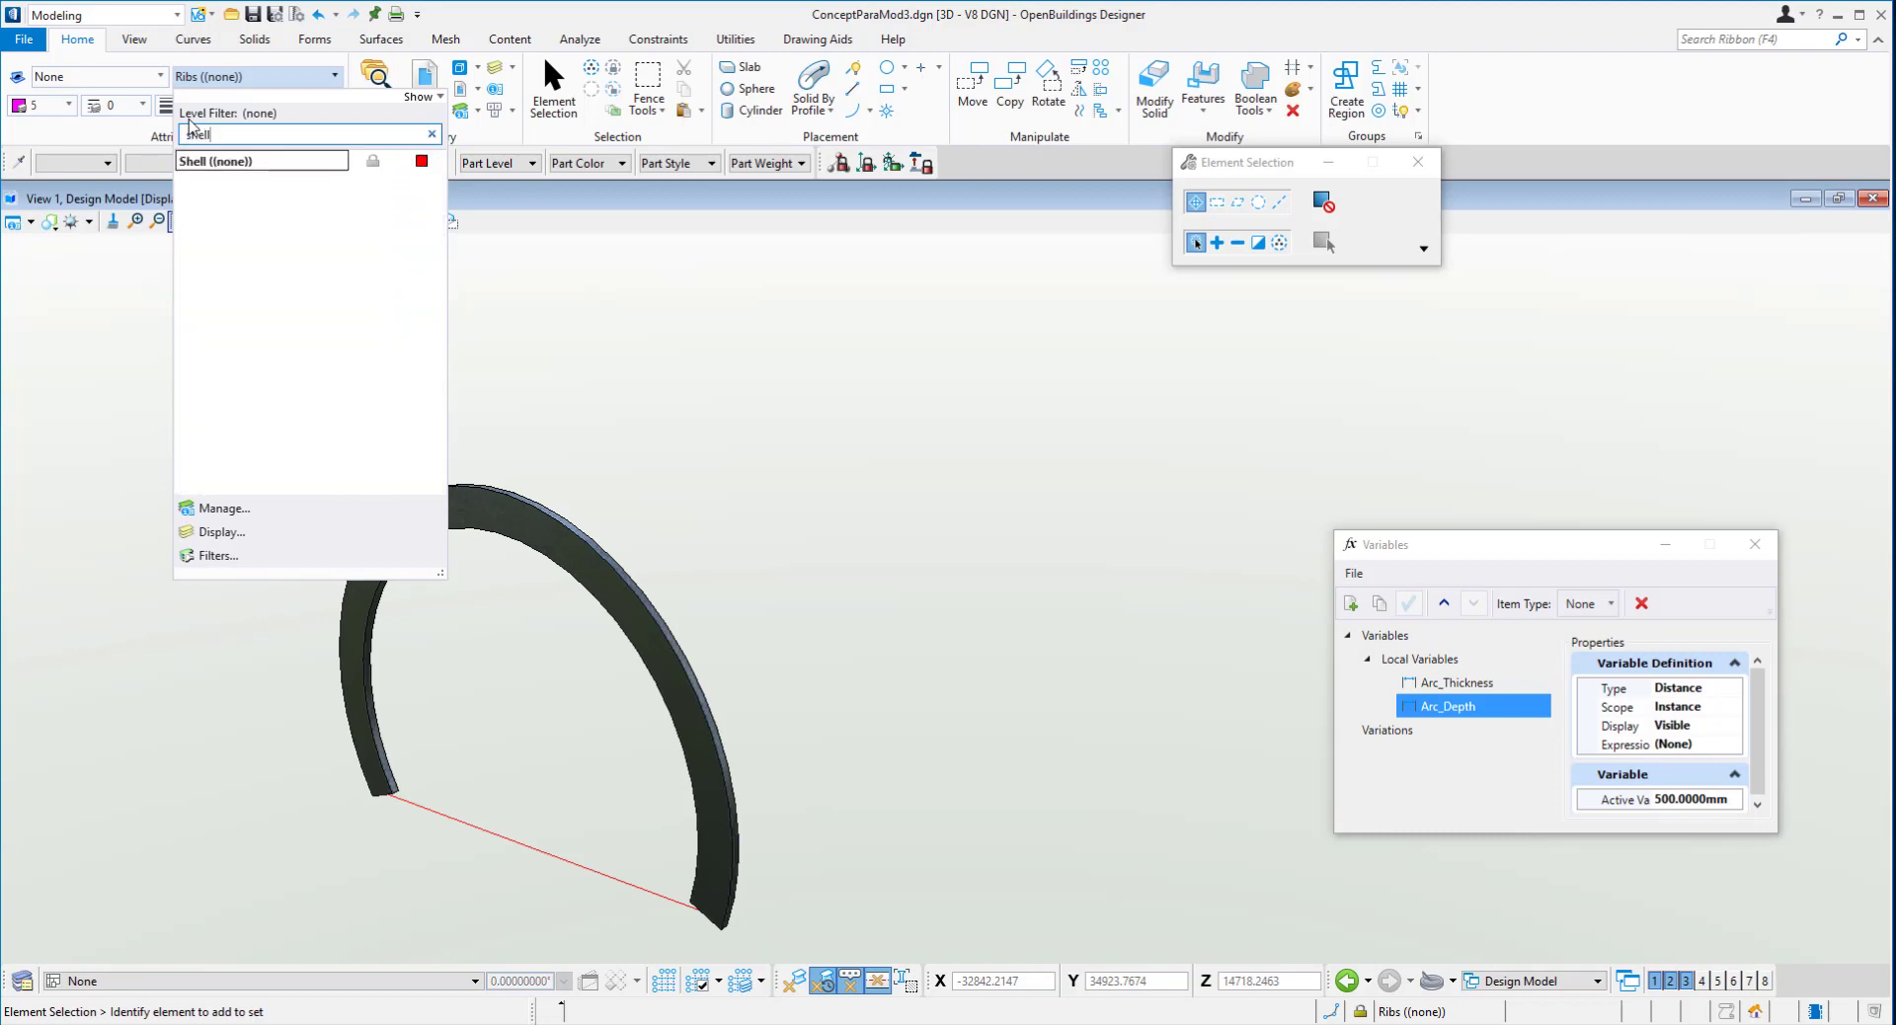
click(246, 161)
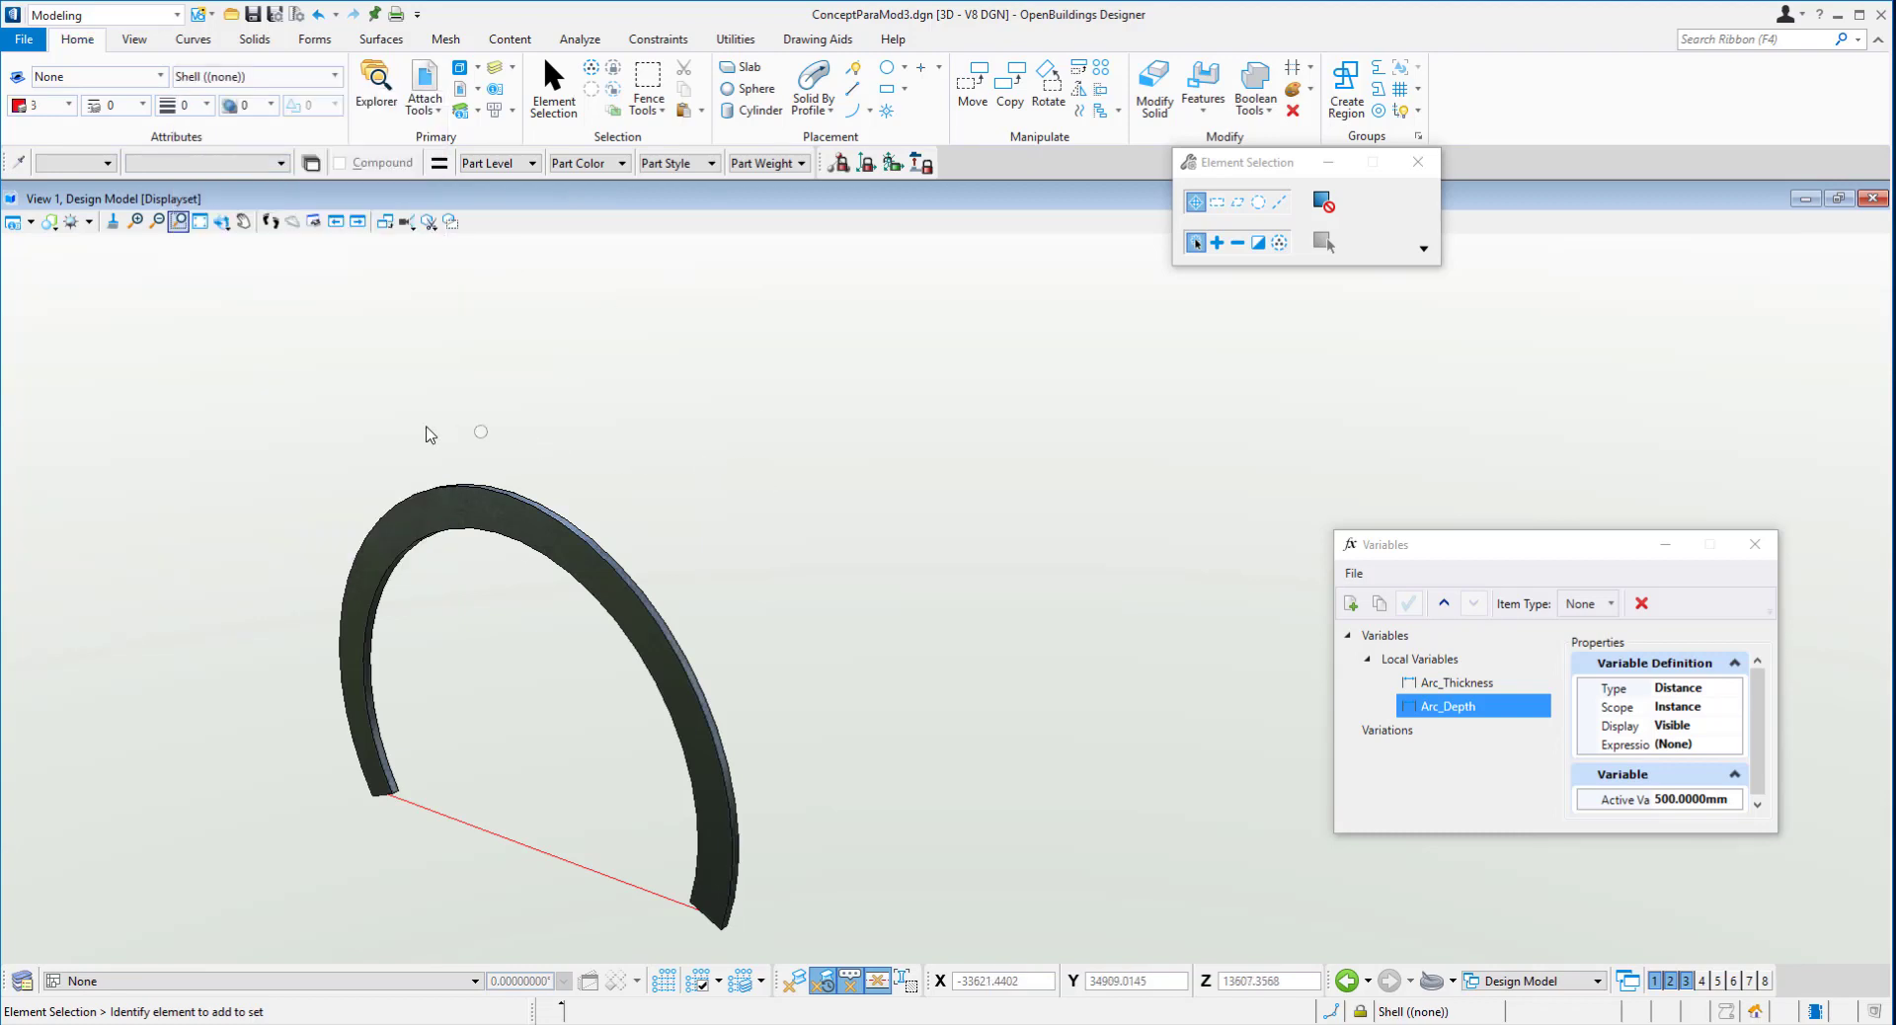
scroll(426, 435, down, 2)
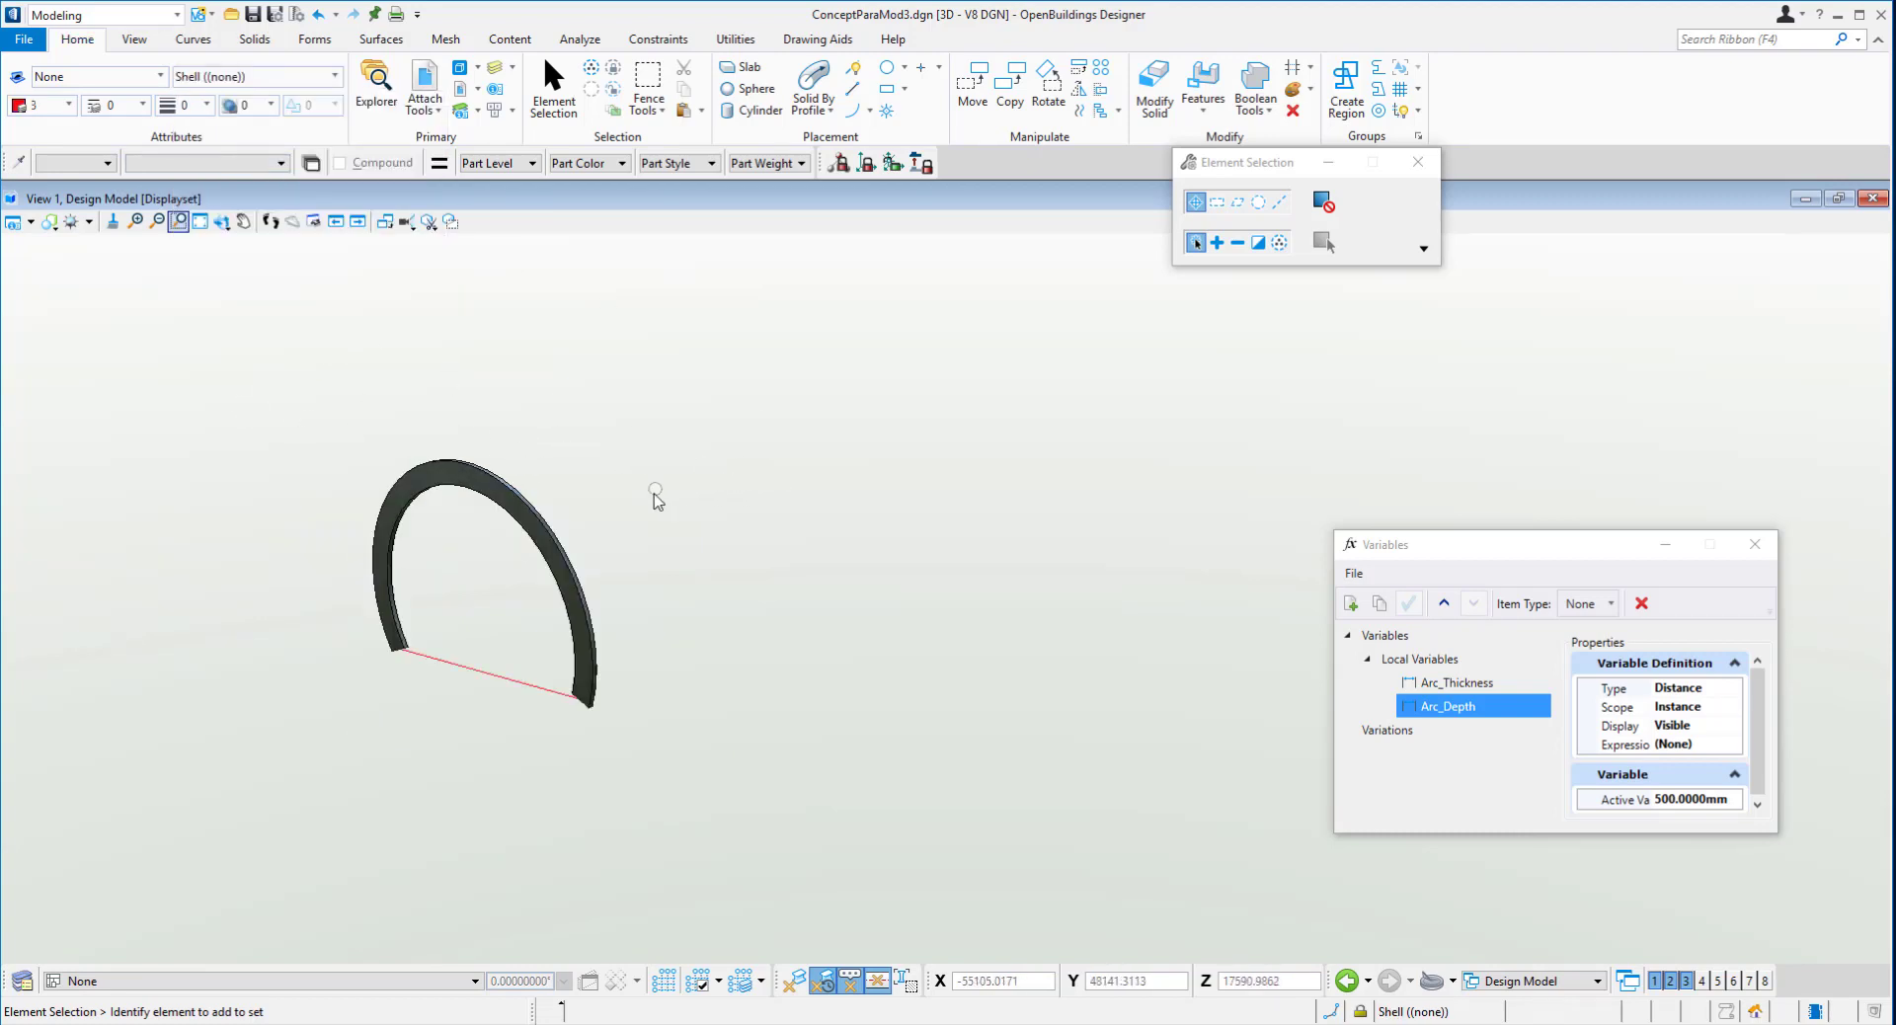
scroll(483, 408, up, 2)
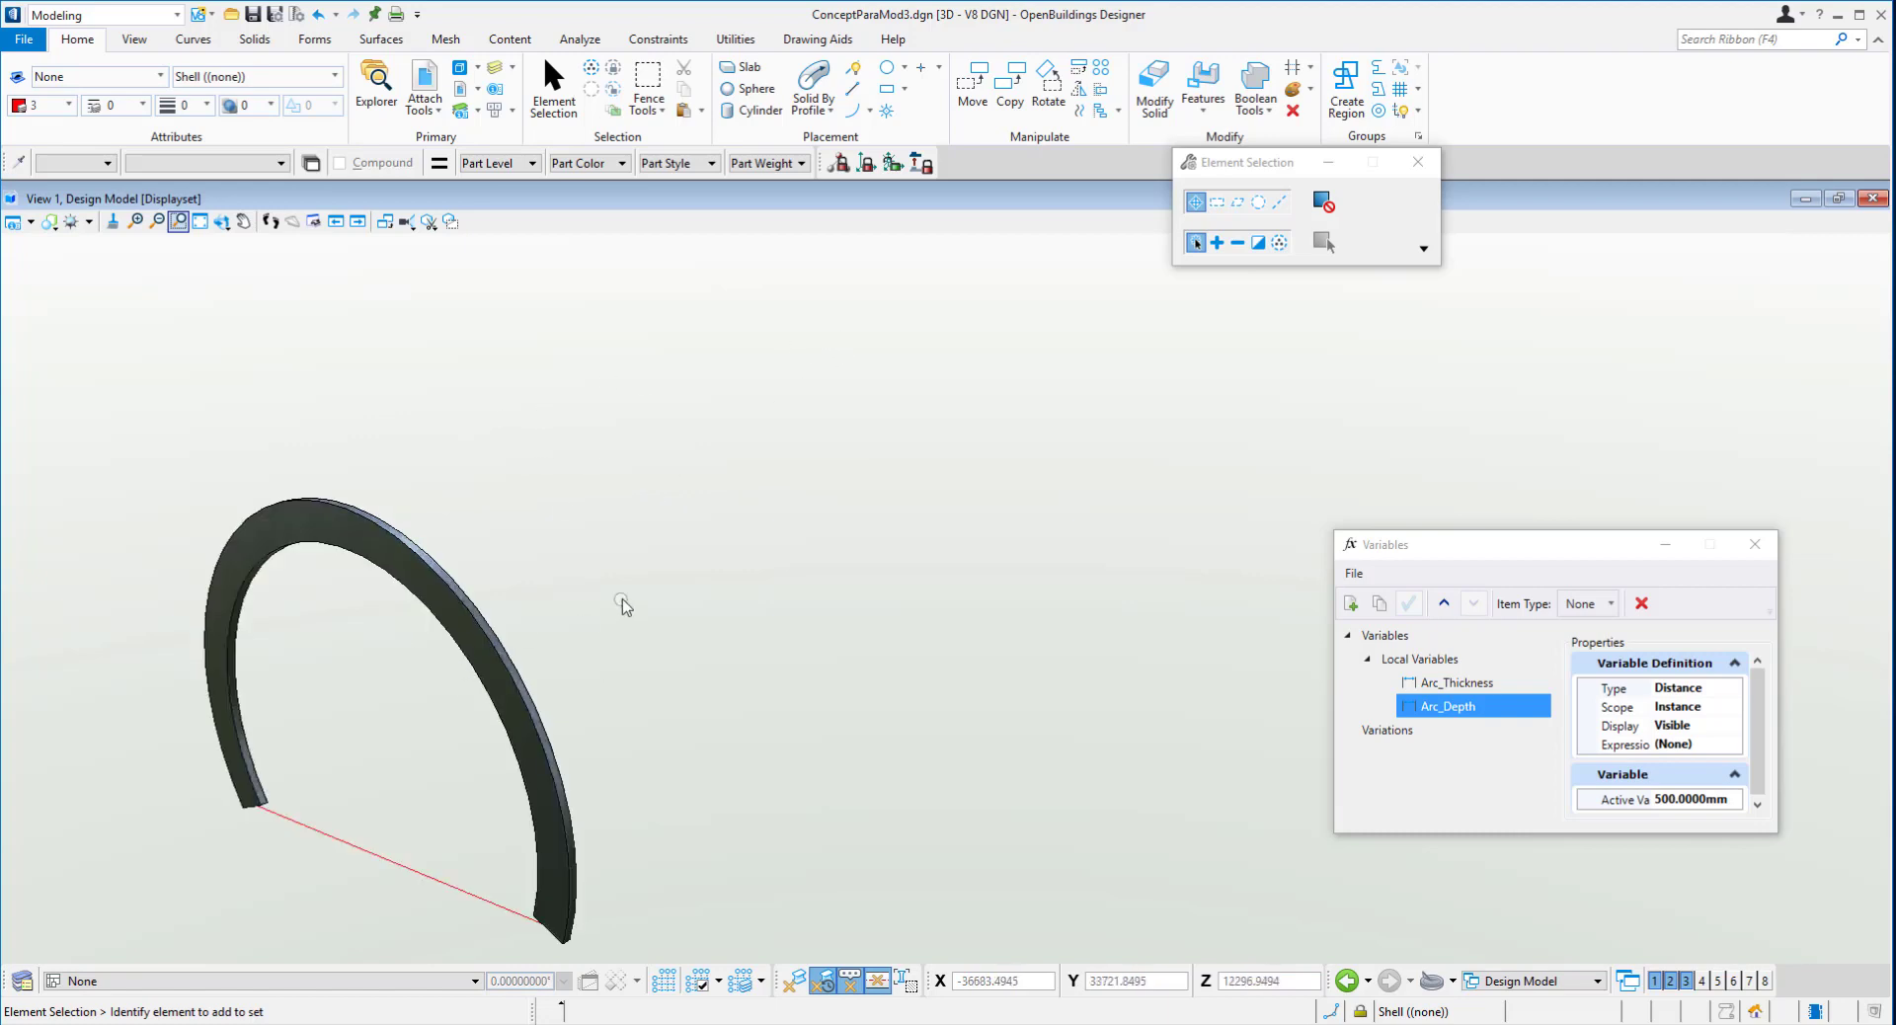
scroll(689, 493, down, 2)
right_click(707, 493)
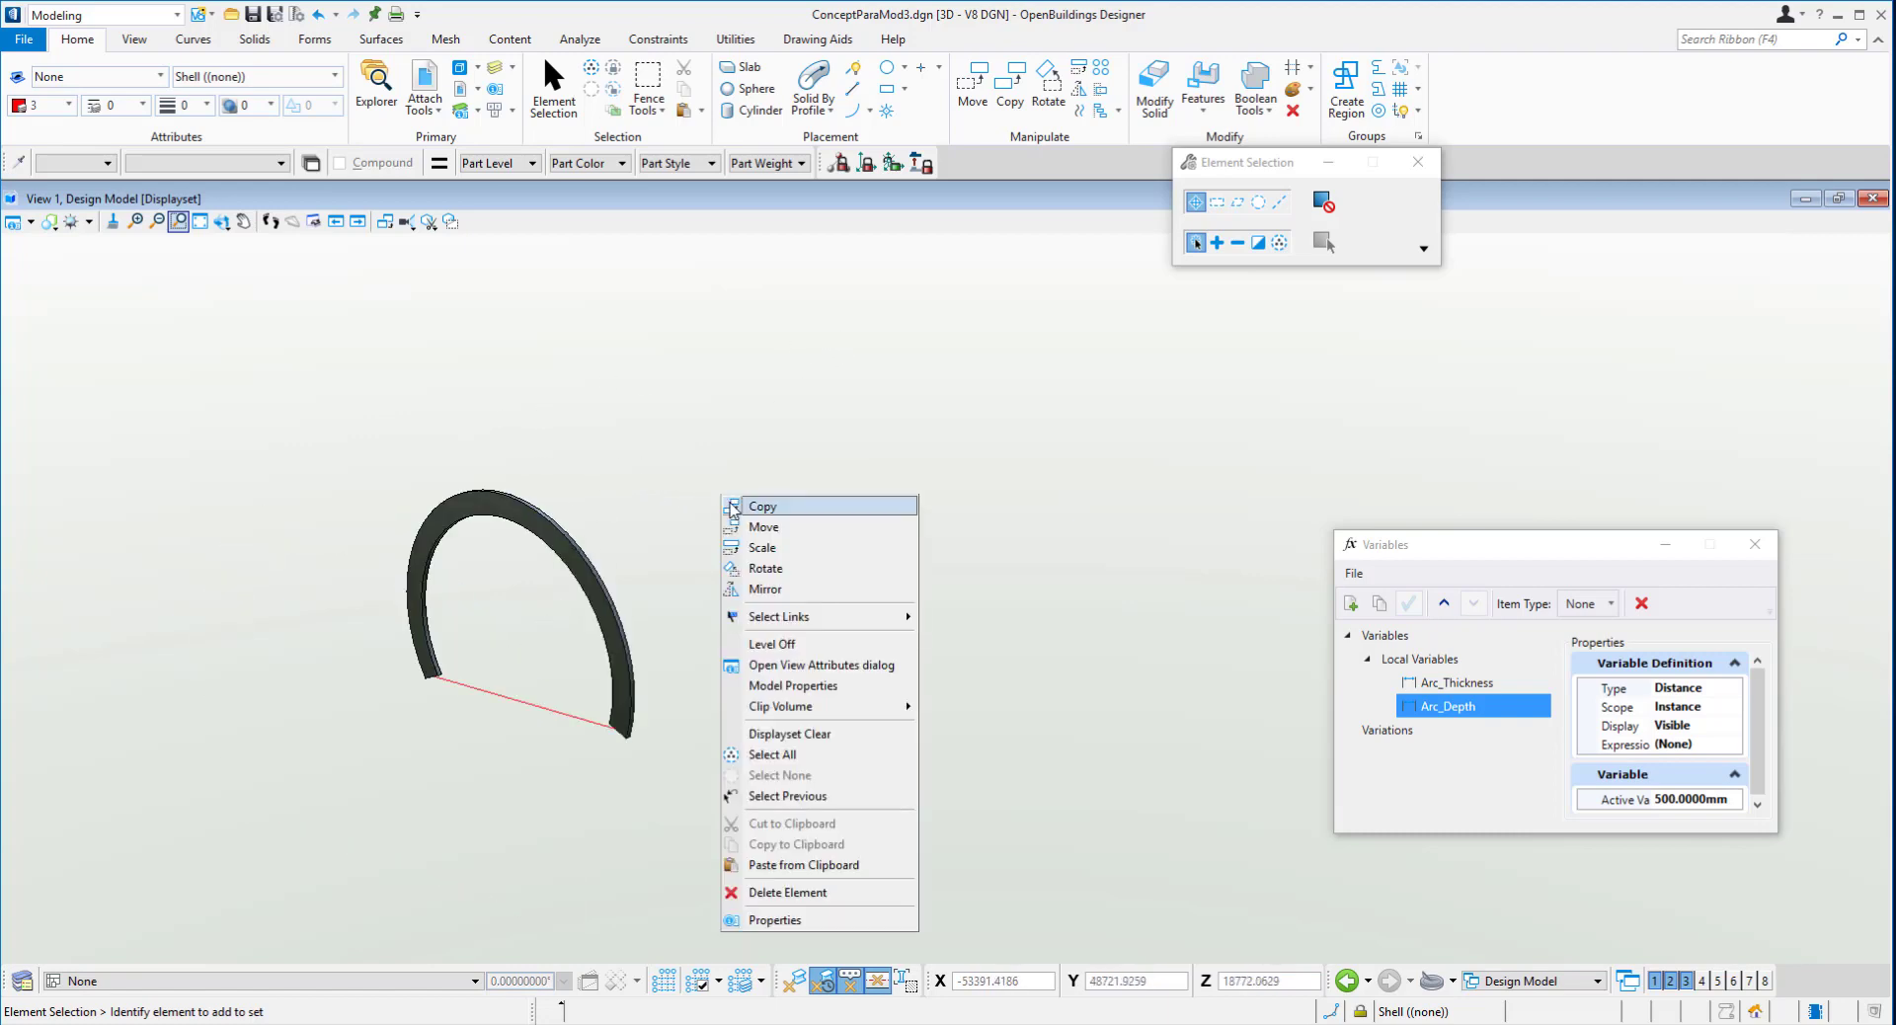
- Copy the rib arch together with its base line five times, spaced 15000 mm apart along the Y direction
click(751, 507)
drag(755, 414, 285, 773)
click(635, 580)
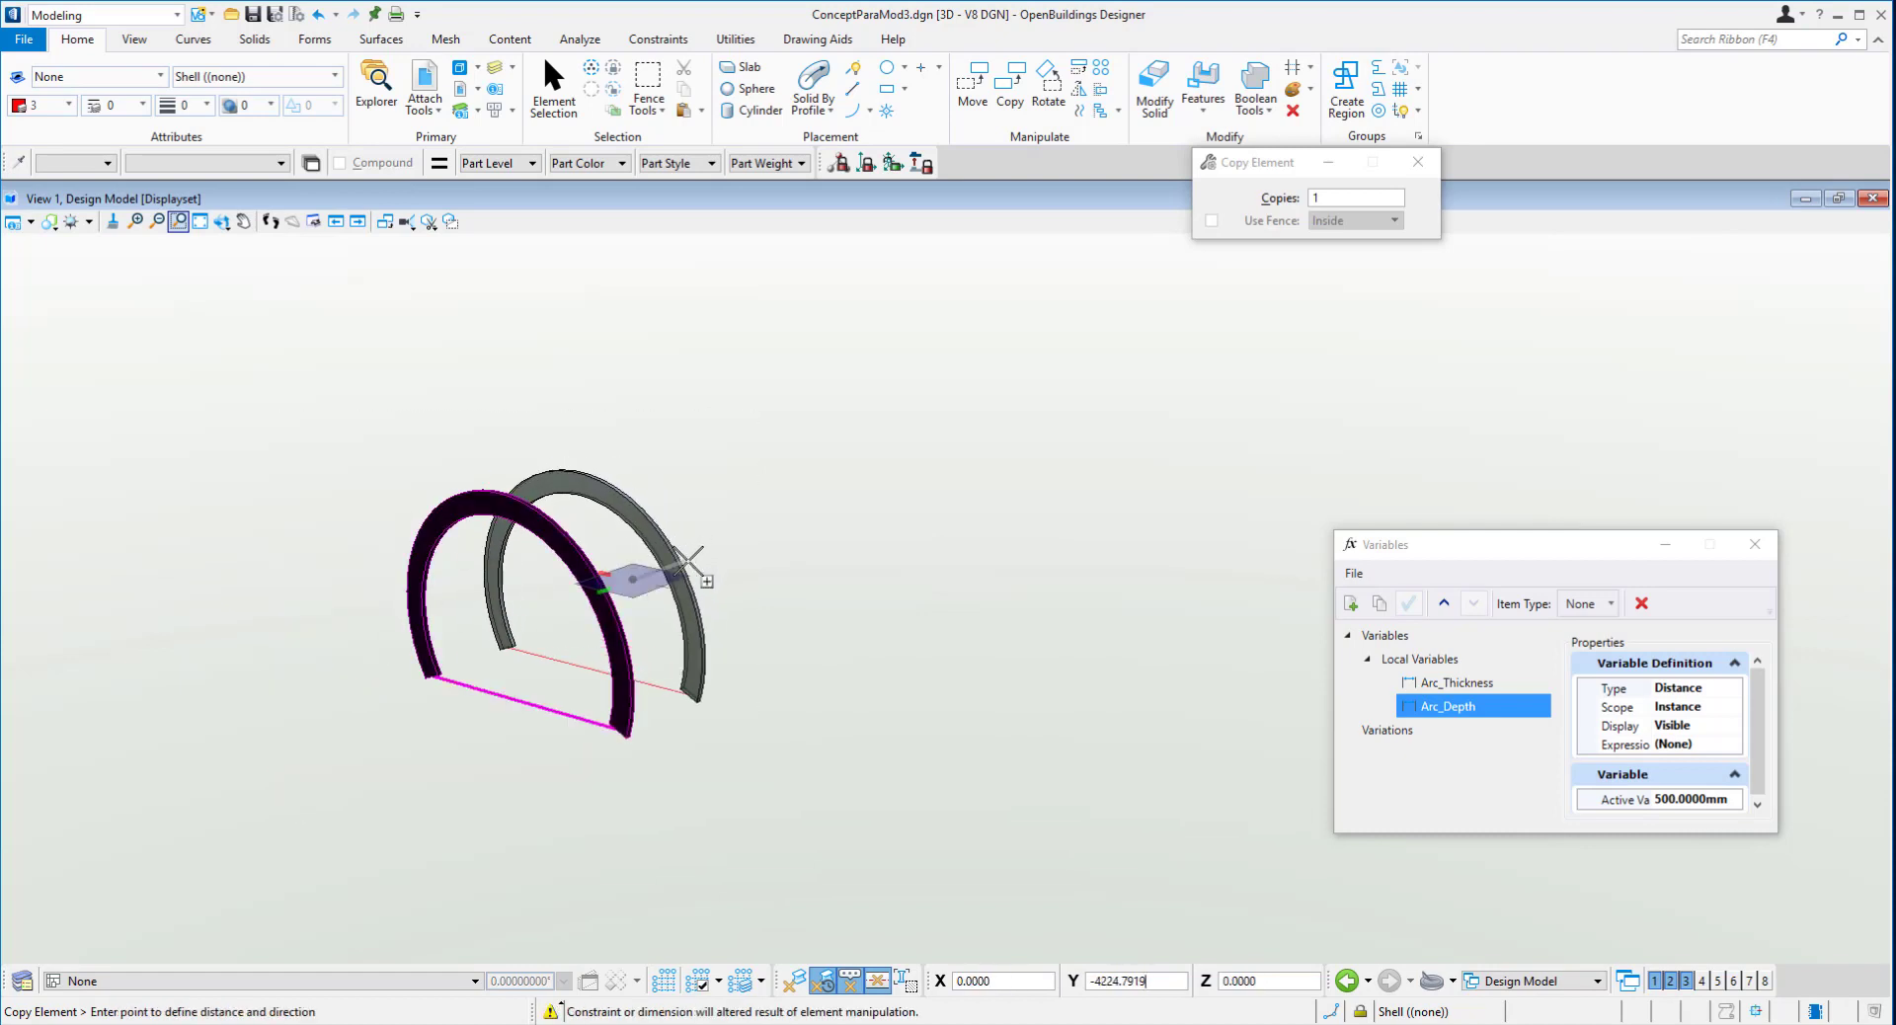
click(1328, 203)
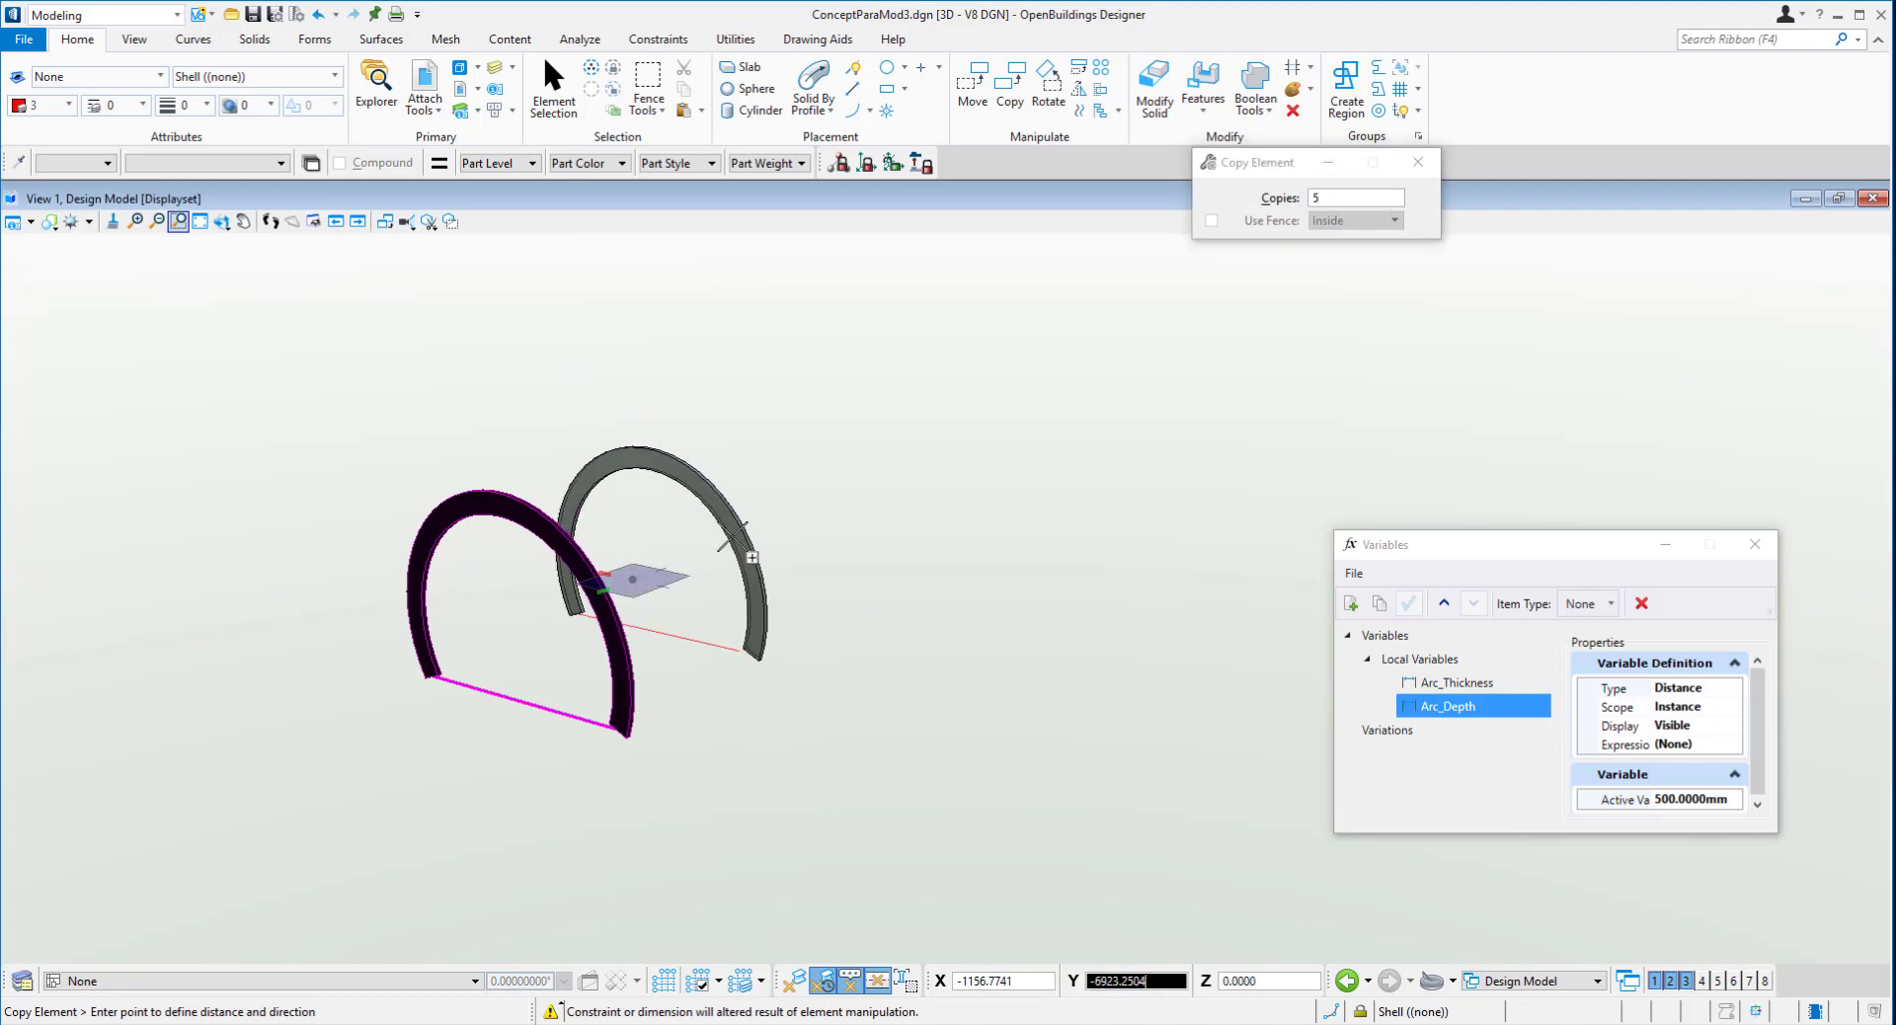
text(150)
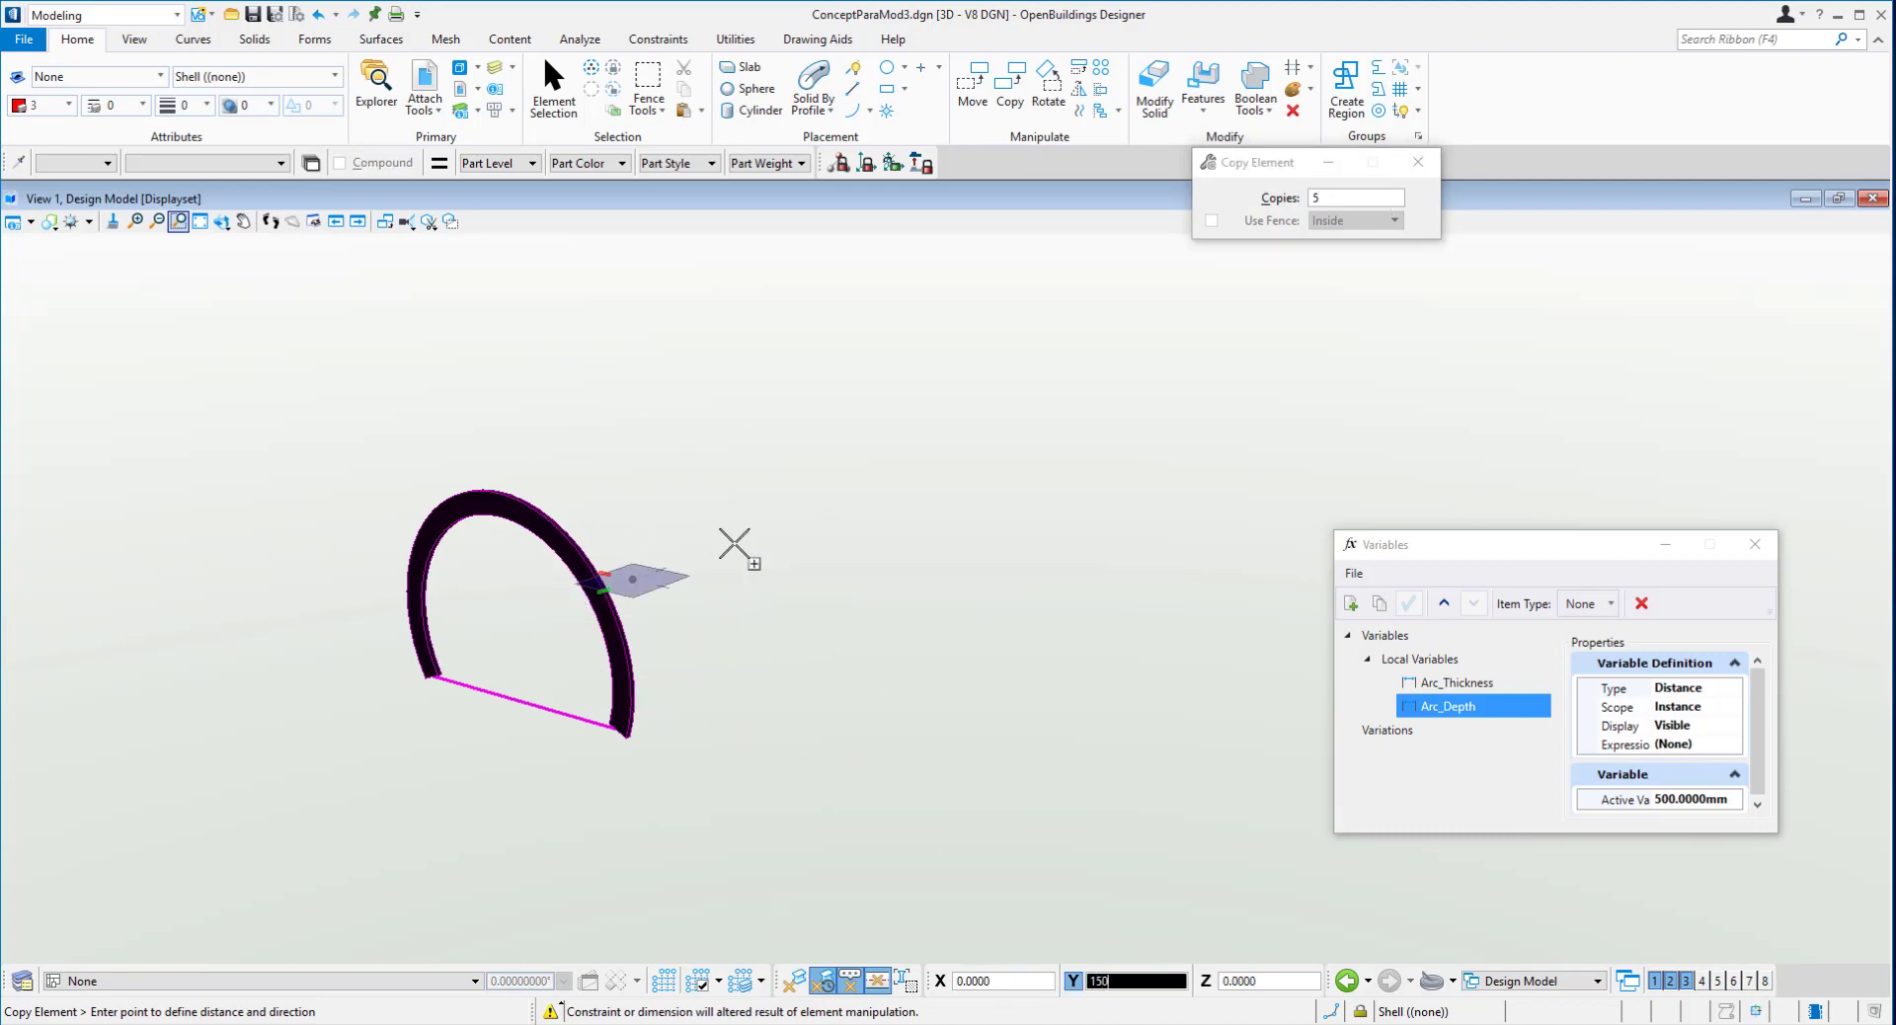
text(00)
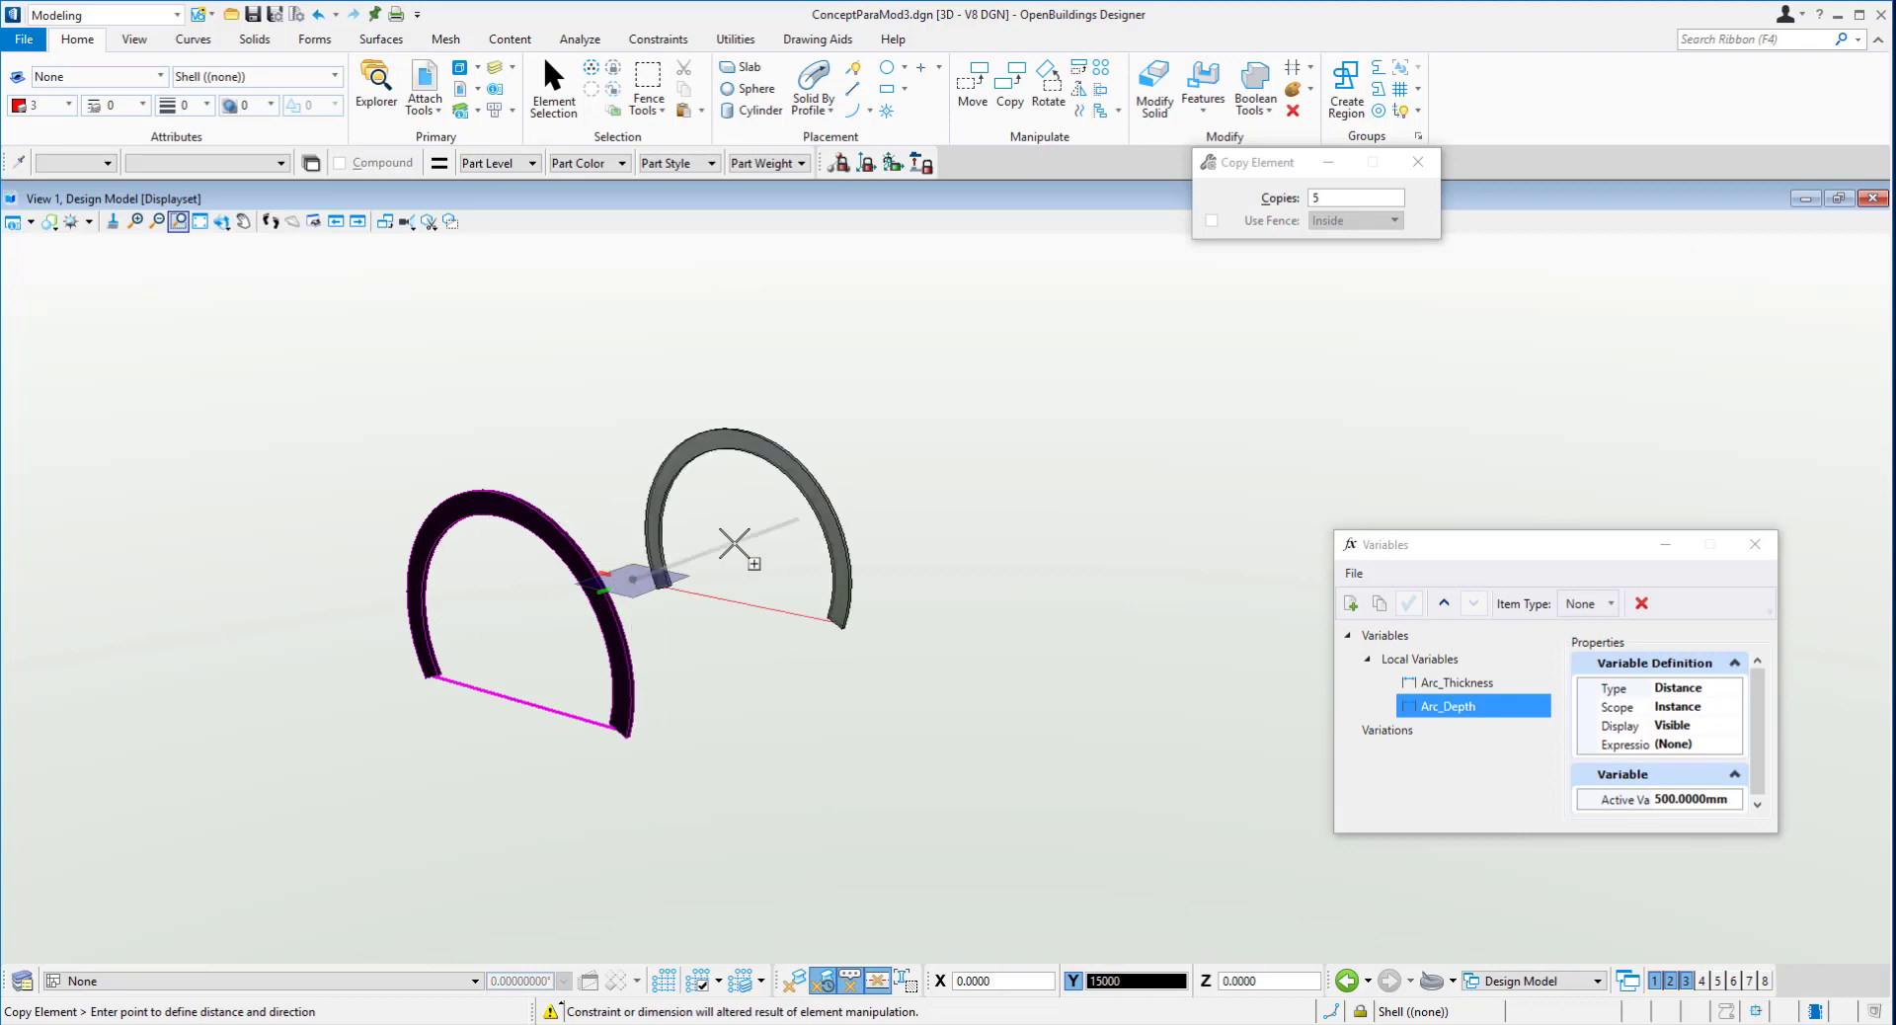
click(733, 542)
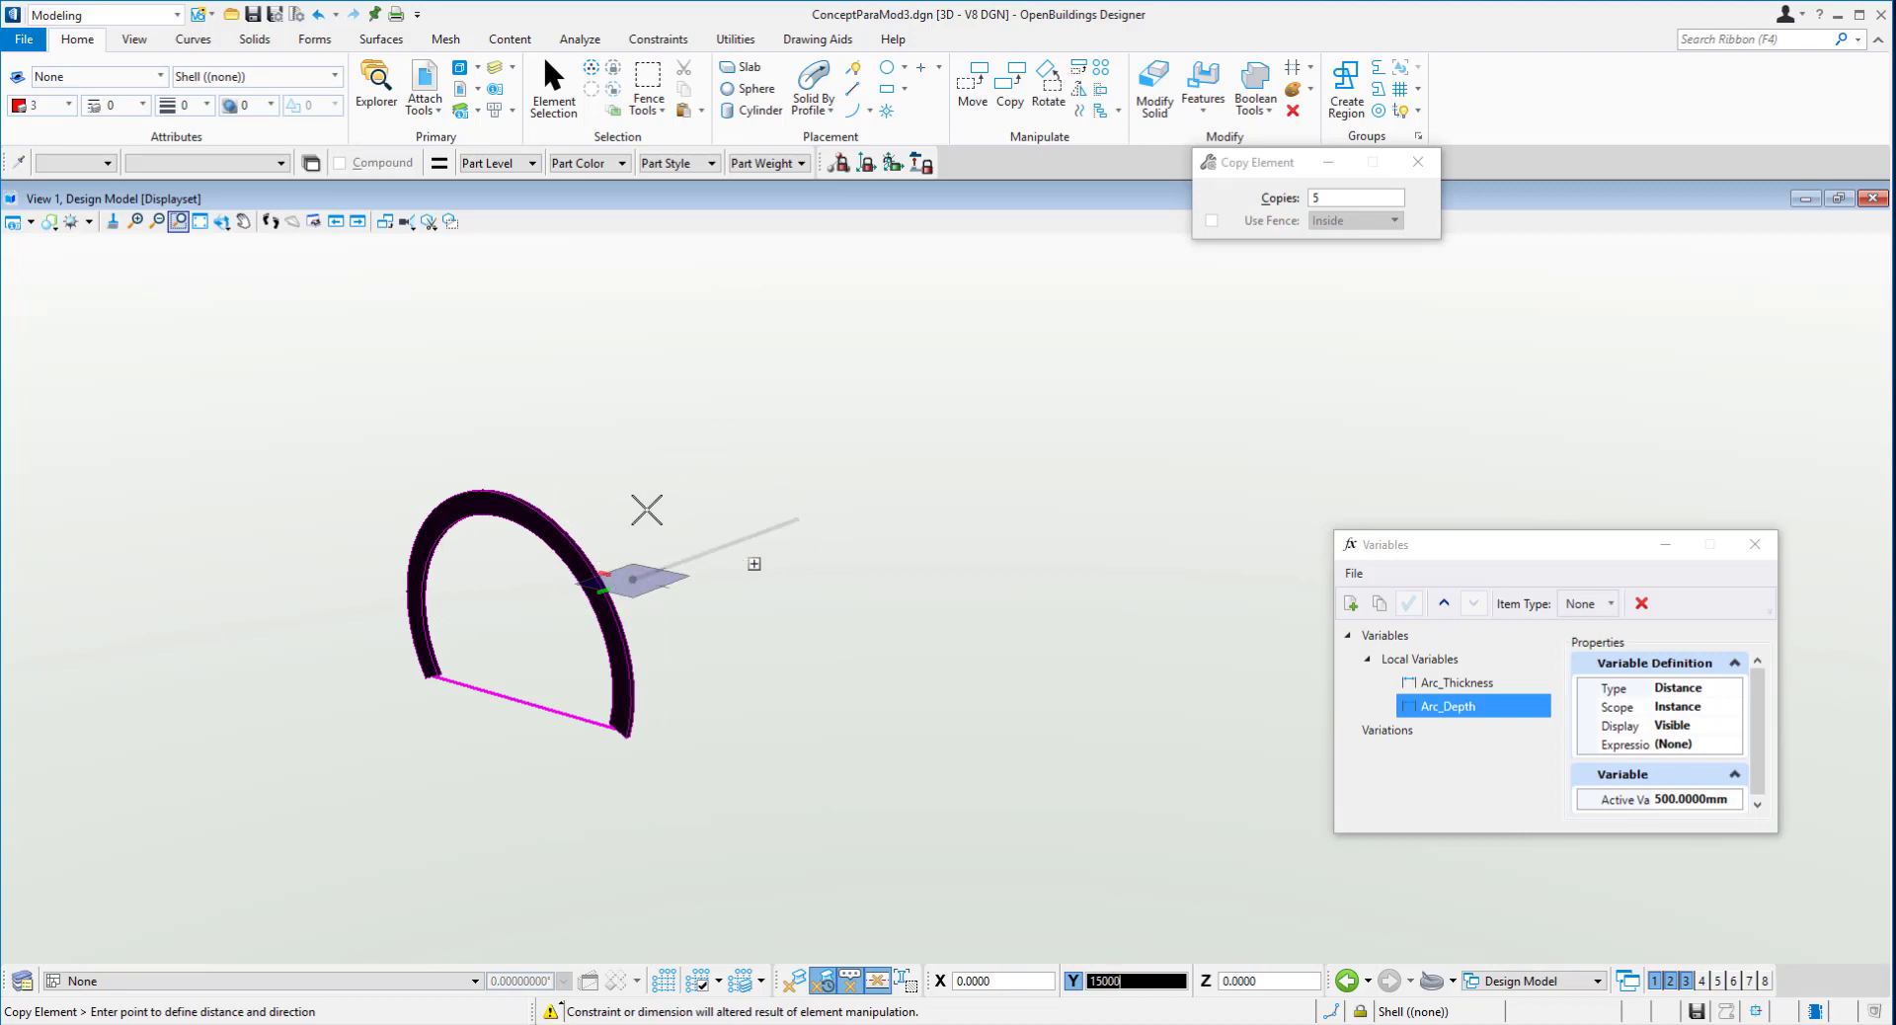
click(647, 510)
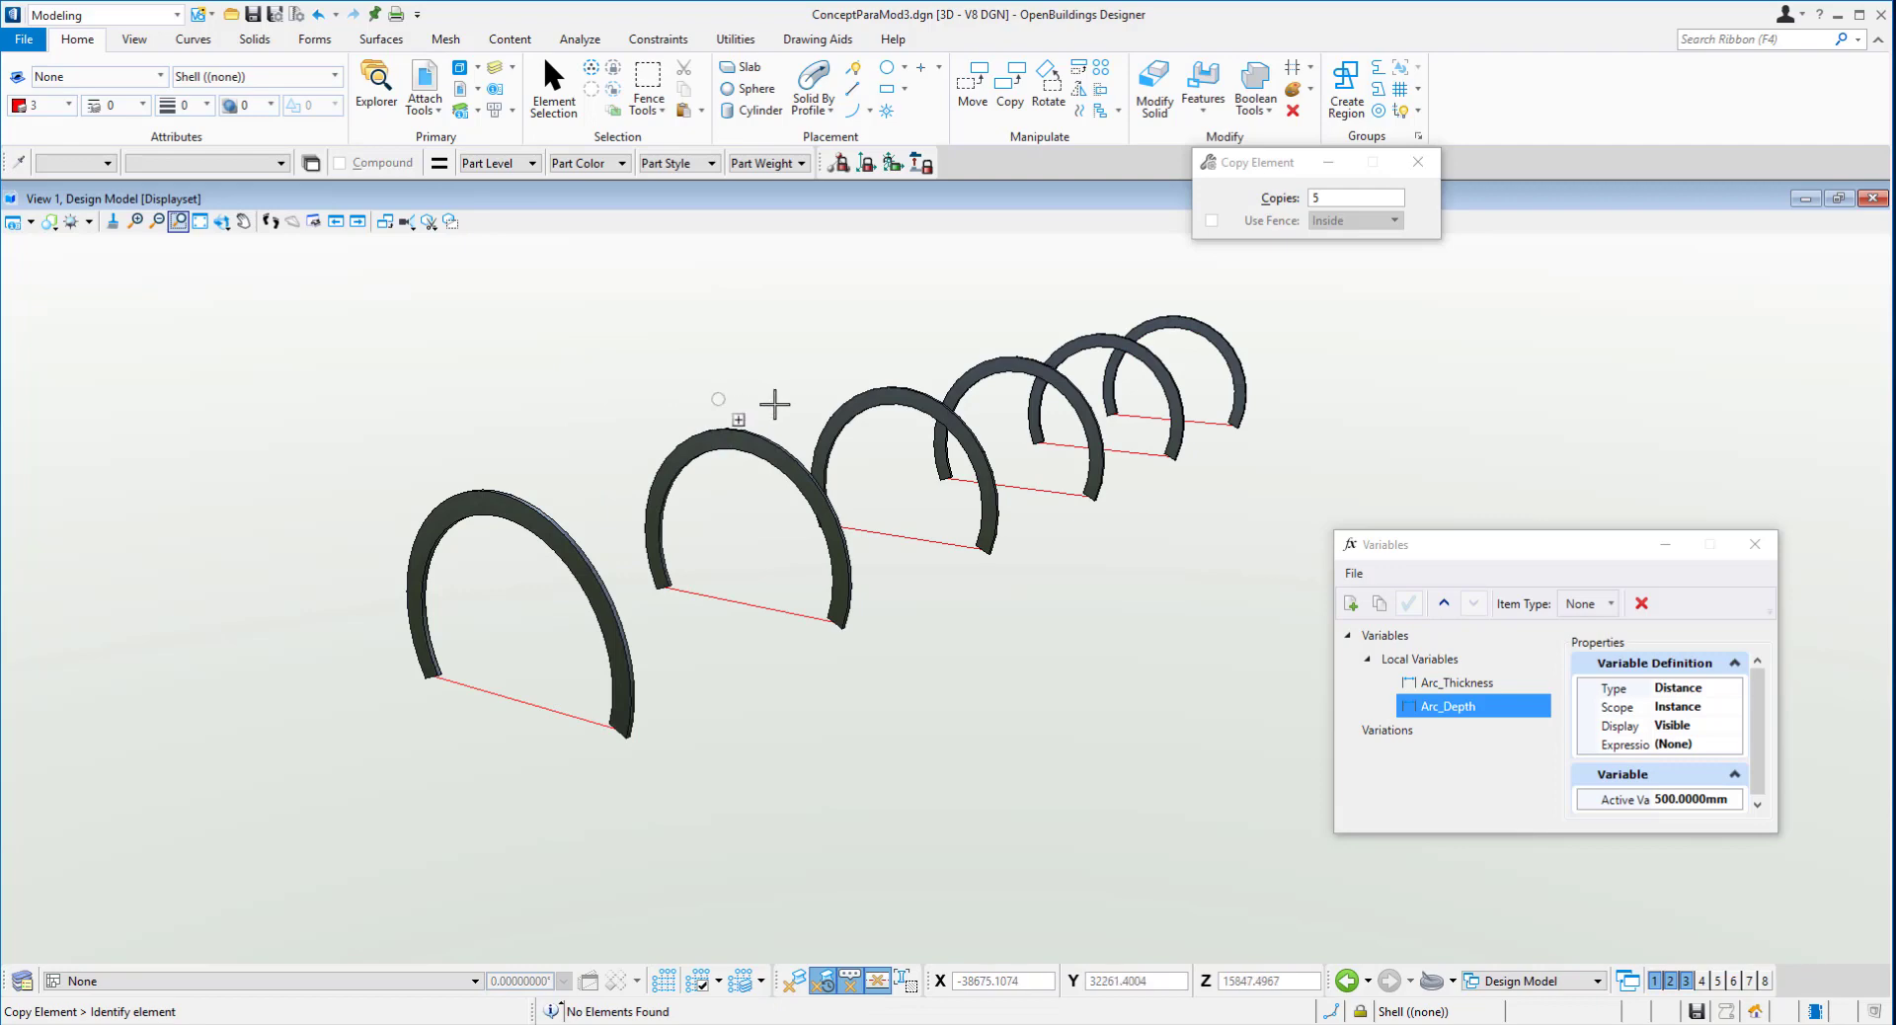
- Examine the profile arcs inside the ribs in Wireframe display and restore the shaded view of all ribs
shift+middle_drag(801, 370, 759, 353)
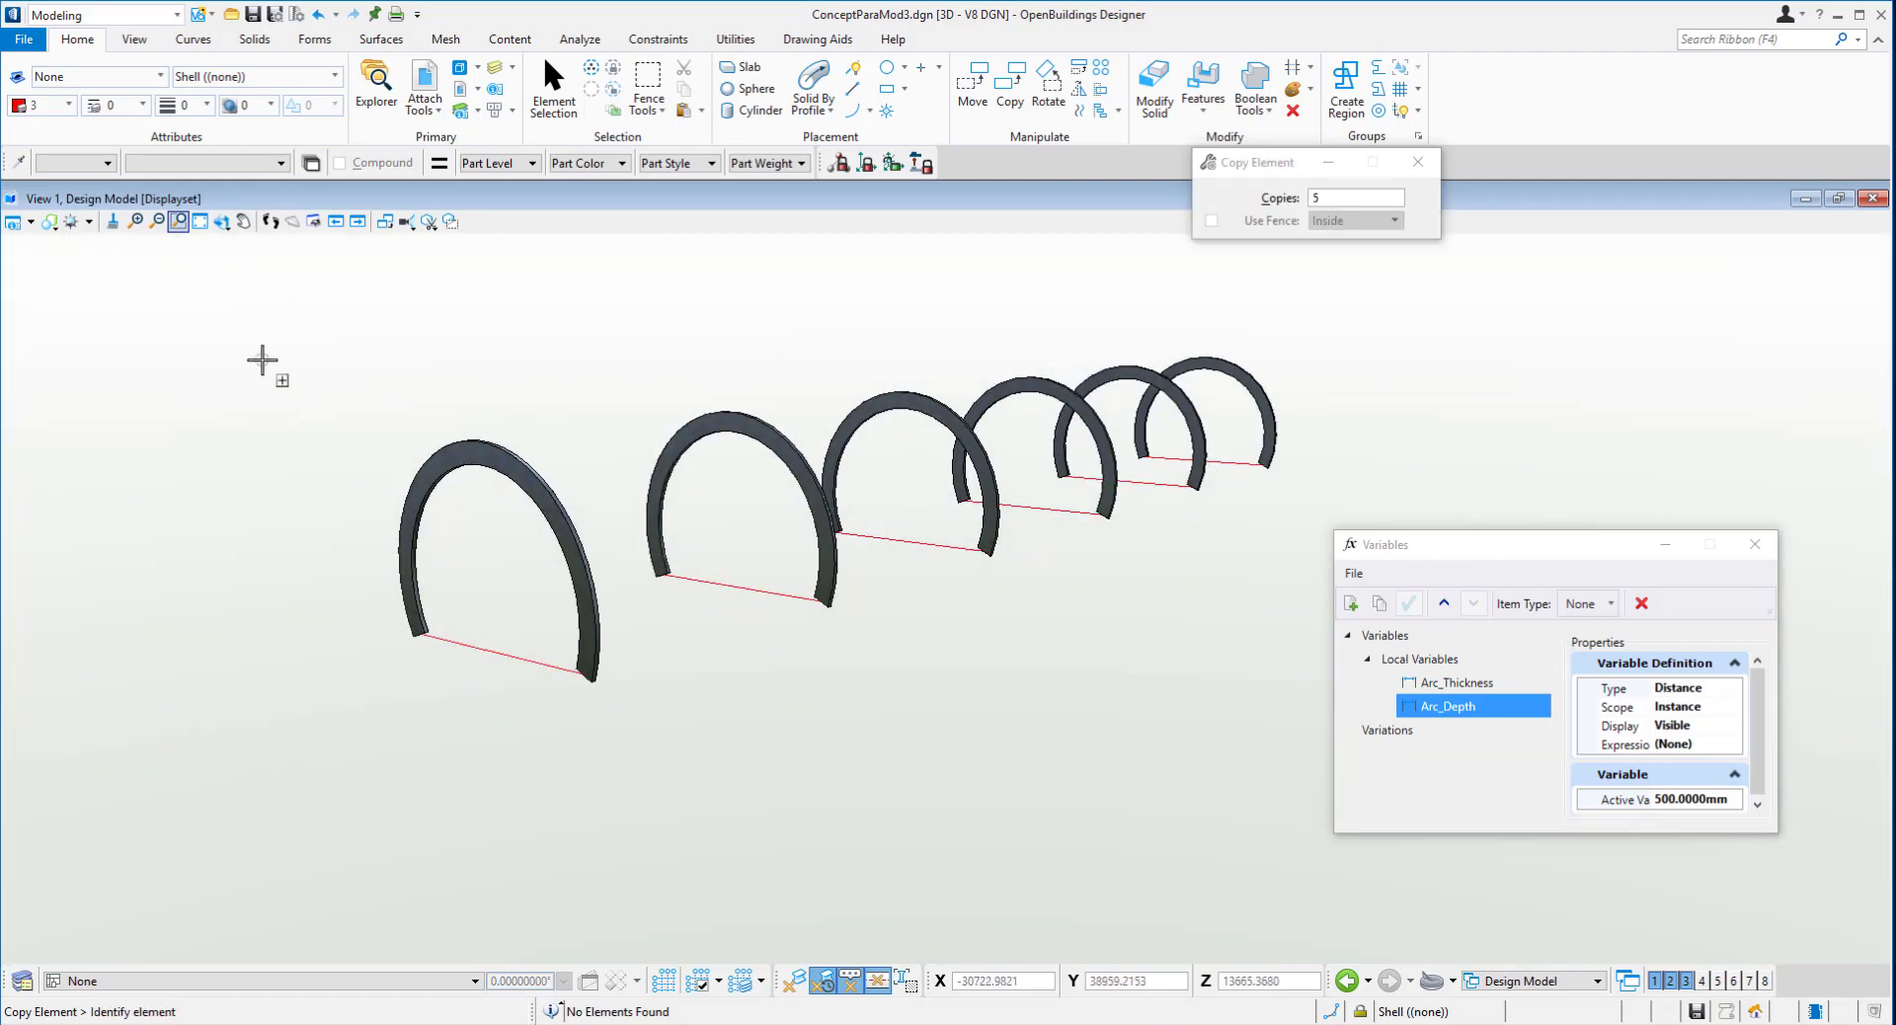
scroll(516, 449, up, 5)
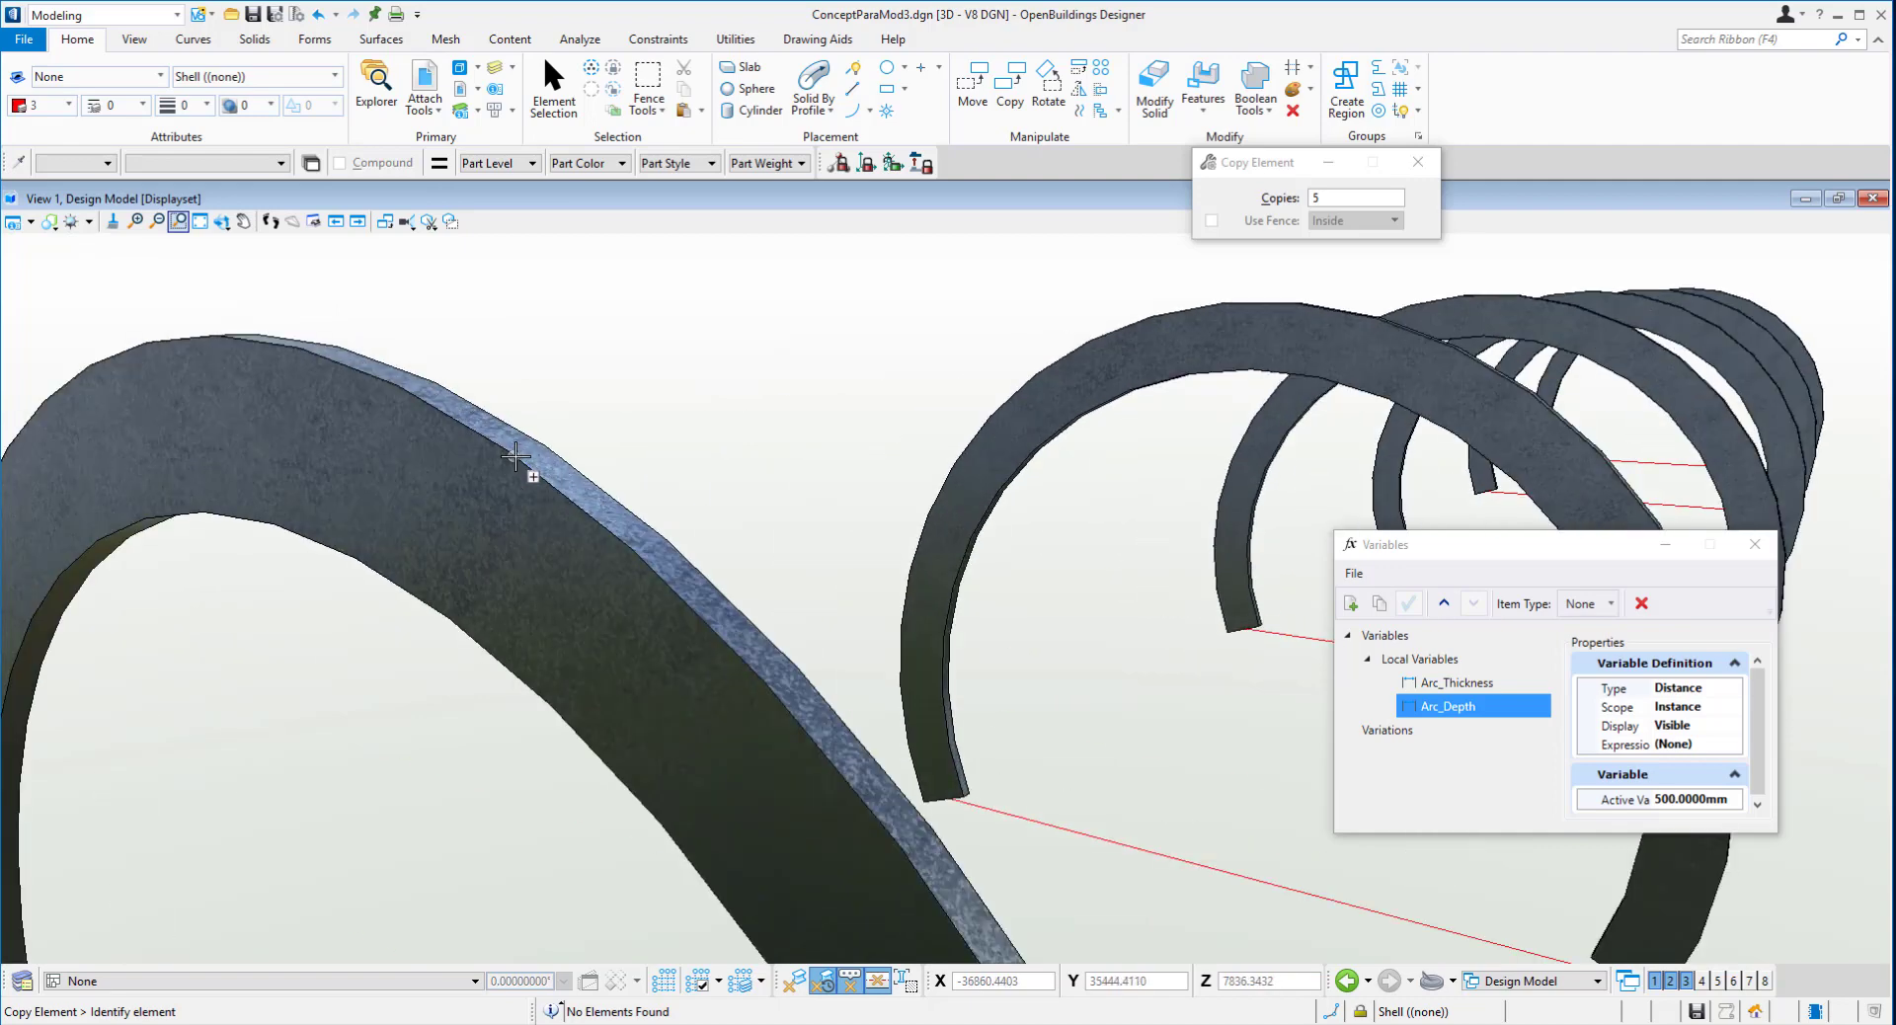
right_click(563, 368)
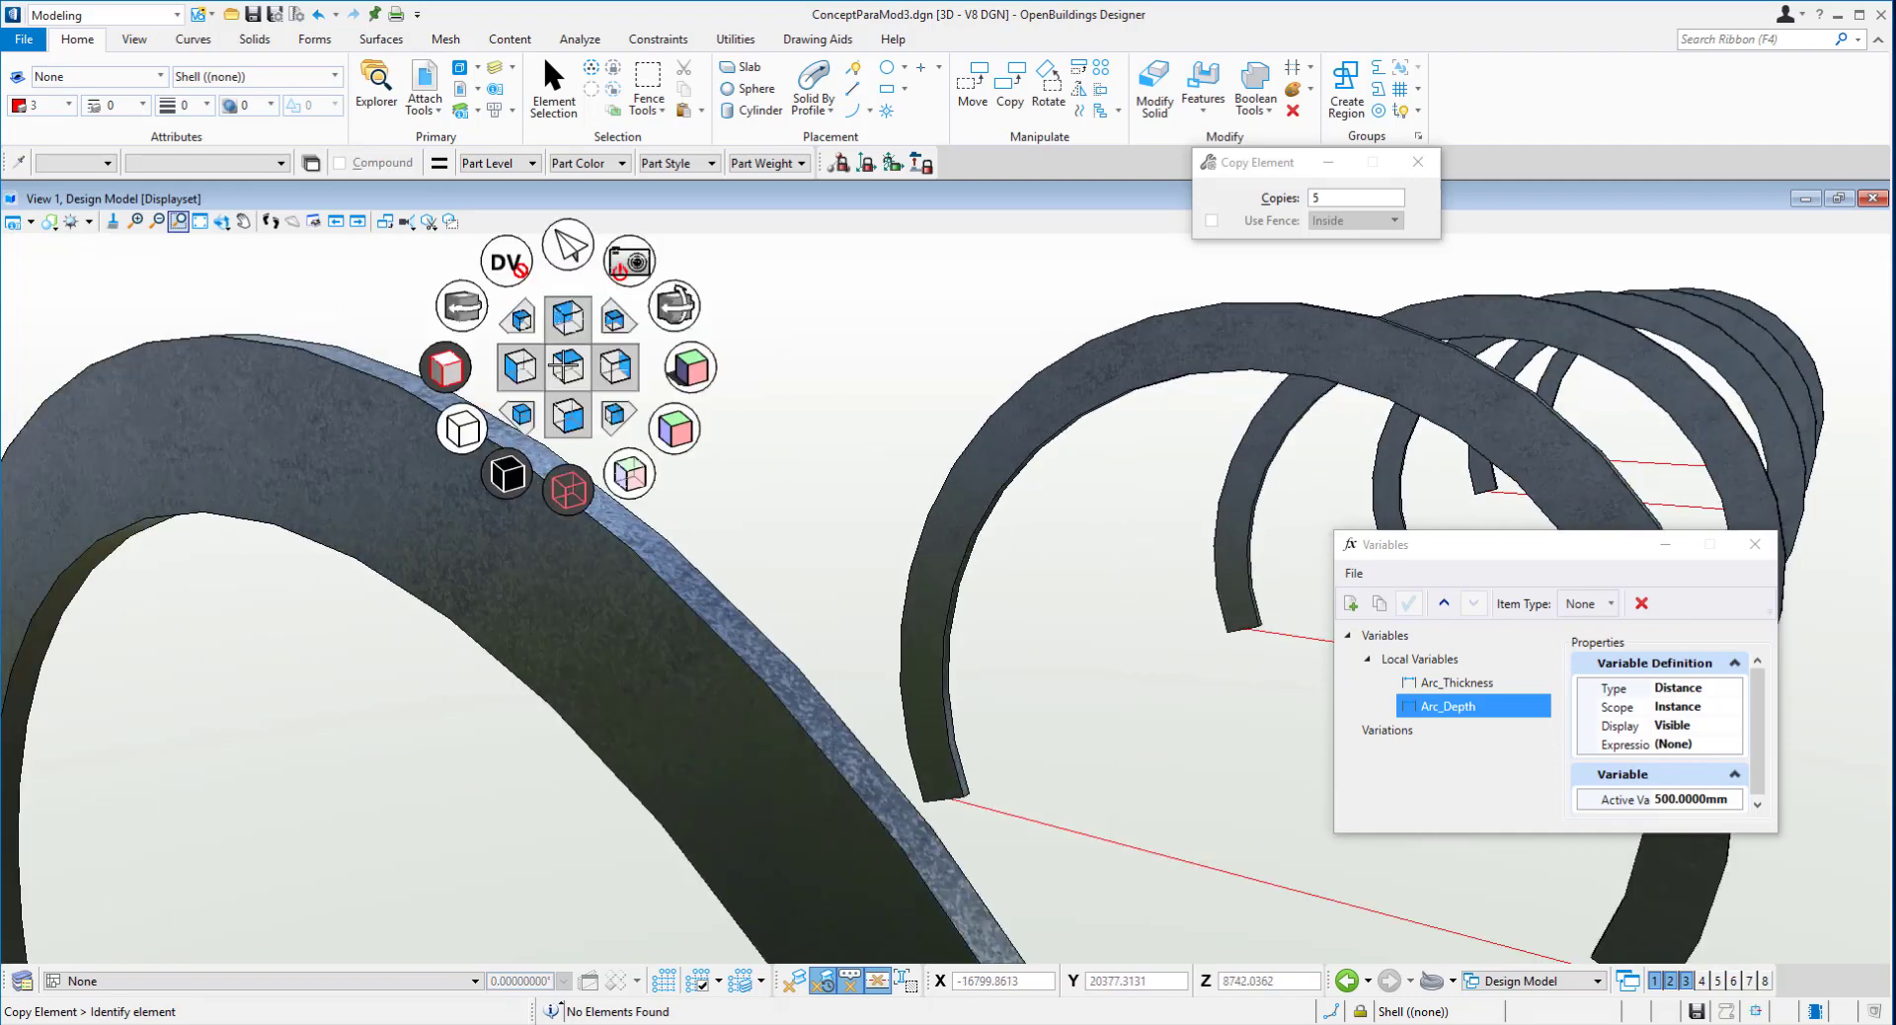
click(566, 490)
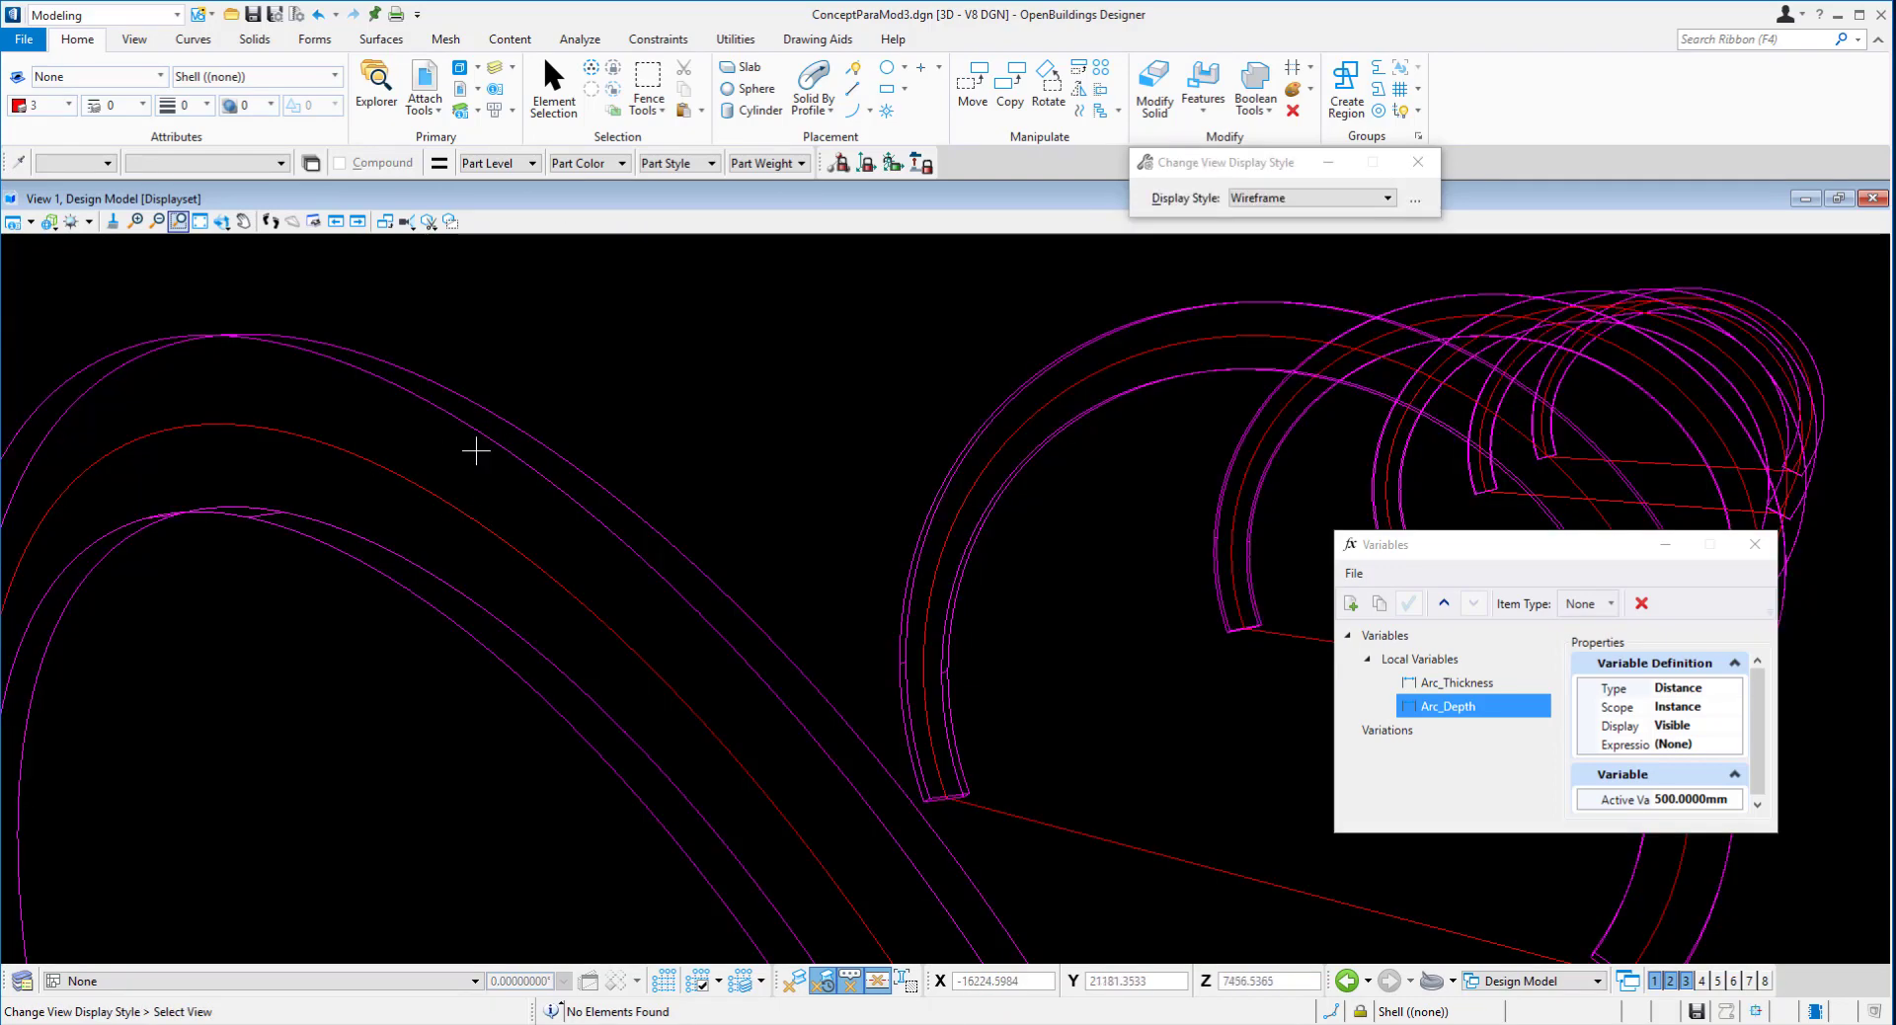
right_click(600, 338)
click(660, 360)
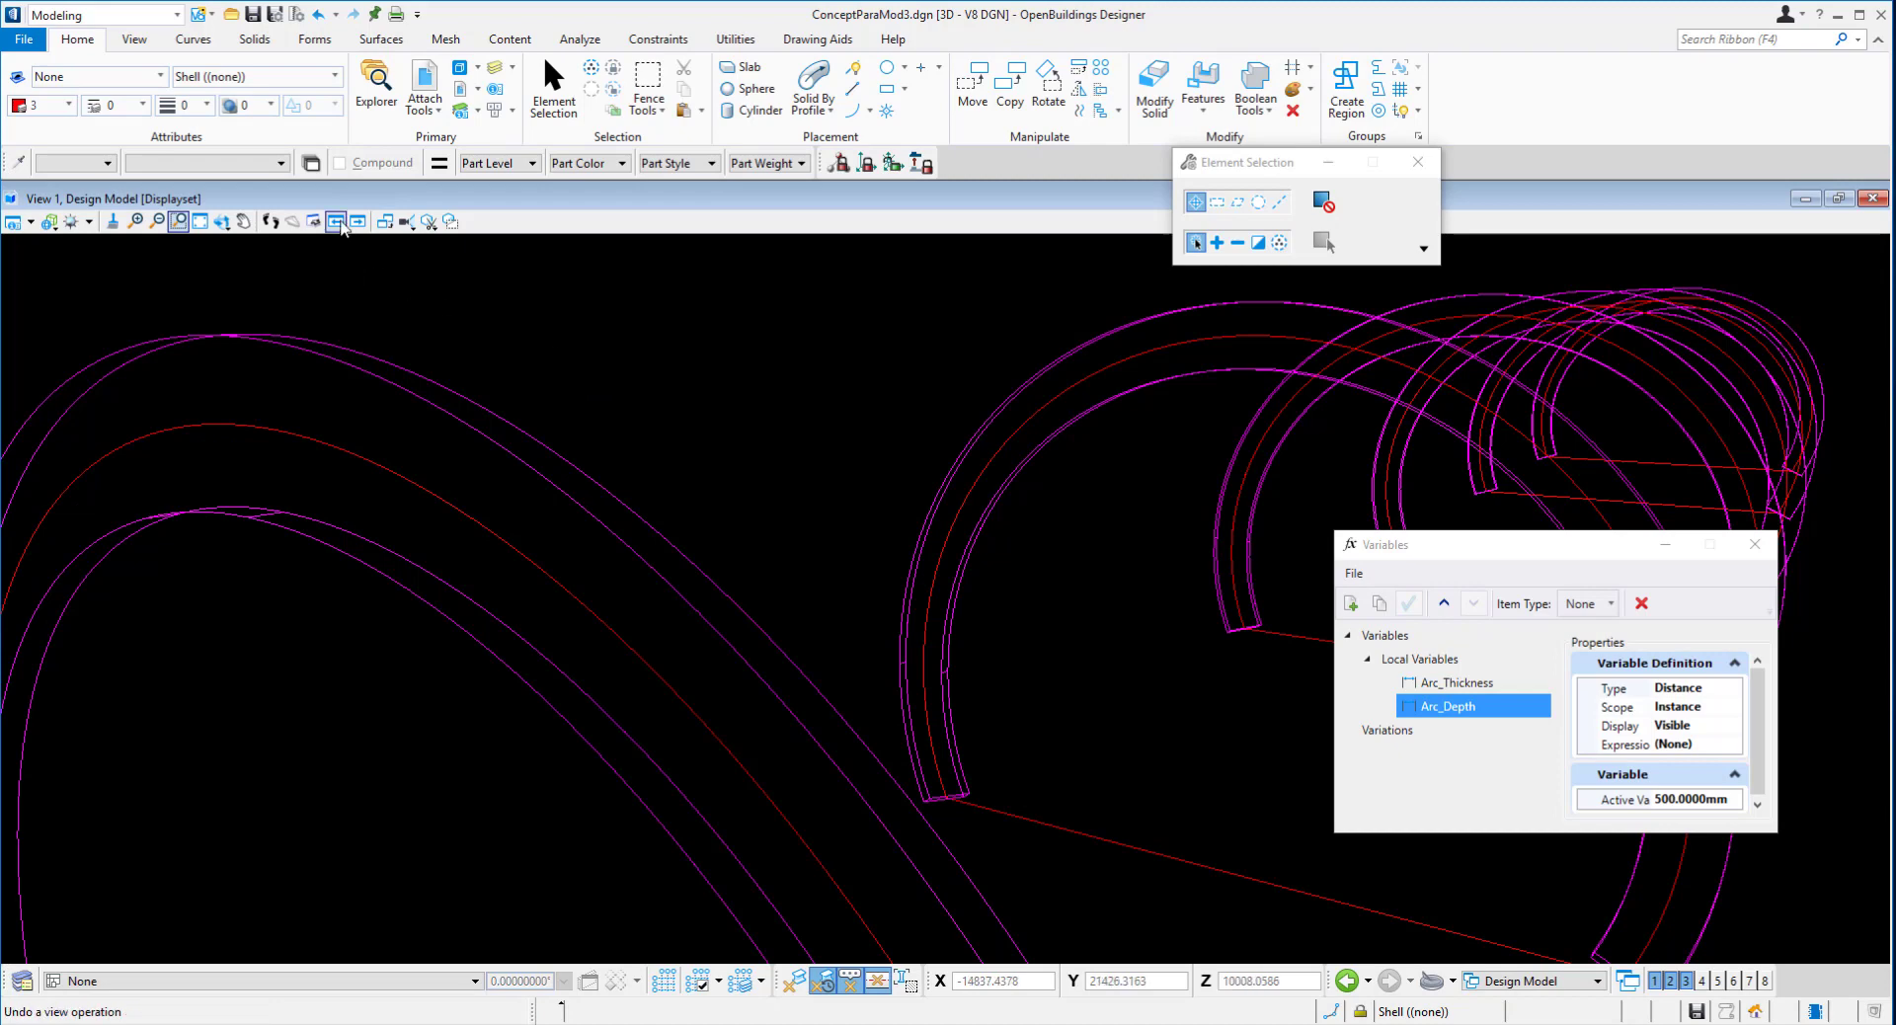
click(337, 222)
scroll(595, 374, down, 3)
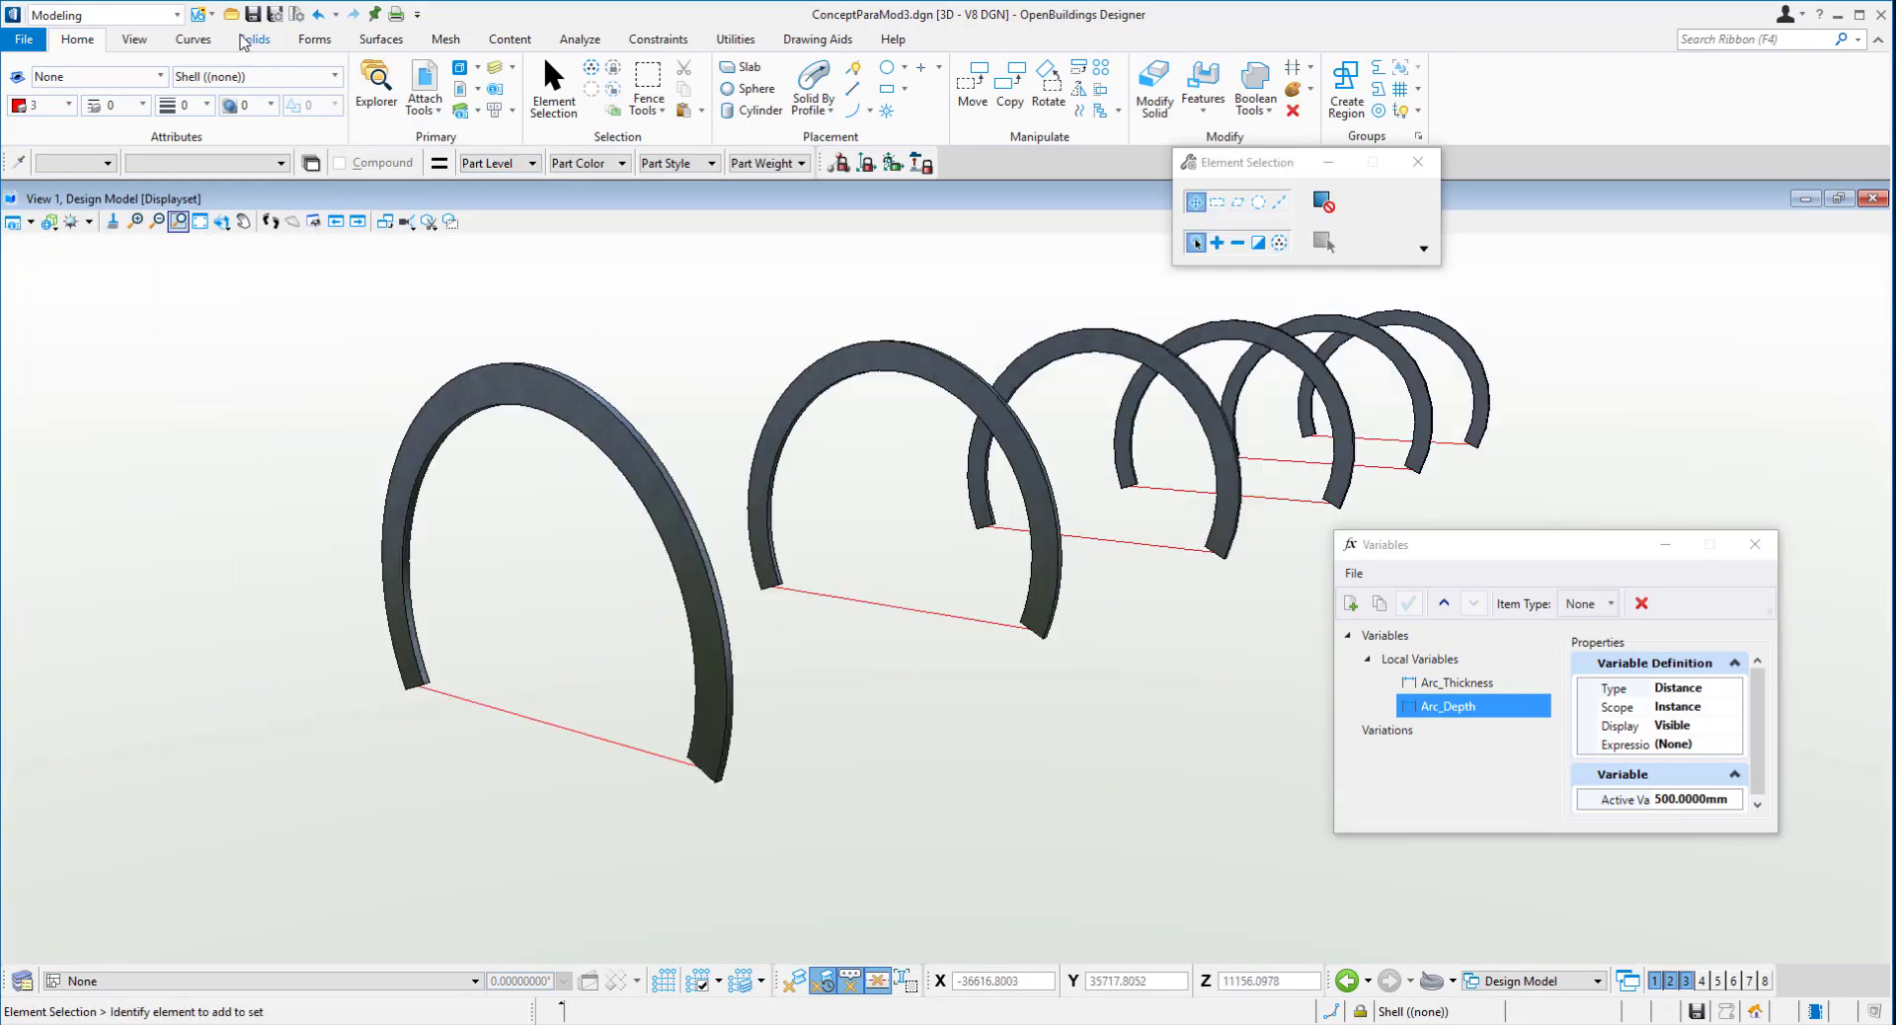
- Create a parametric Loft surface through the arcs of all six ribs
click(382, 39)
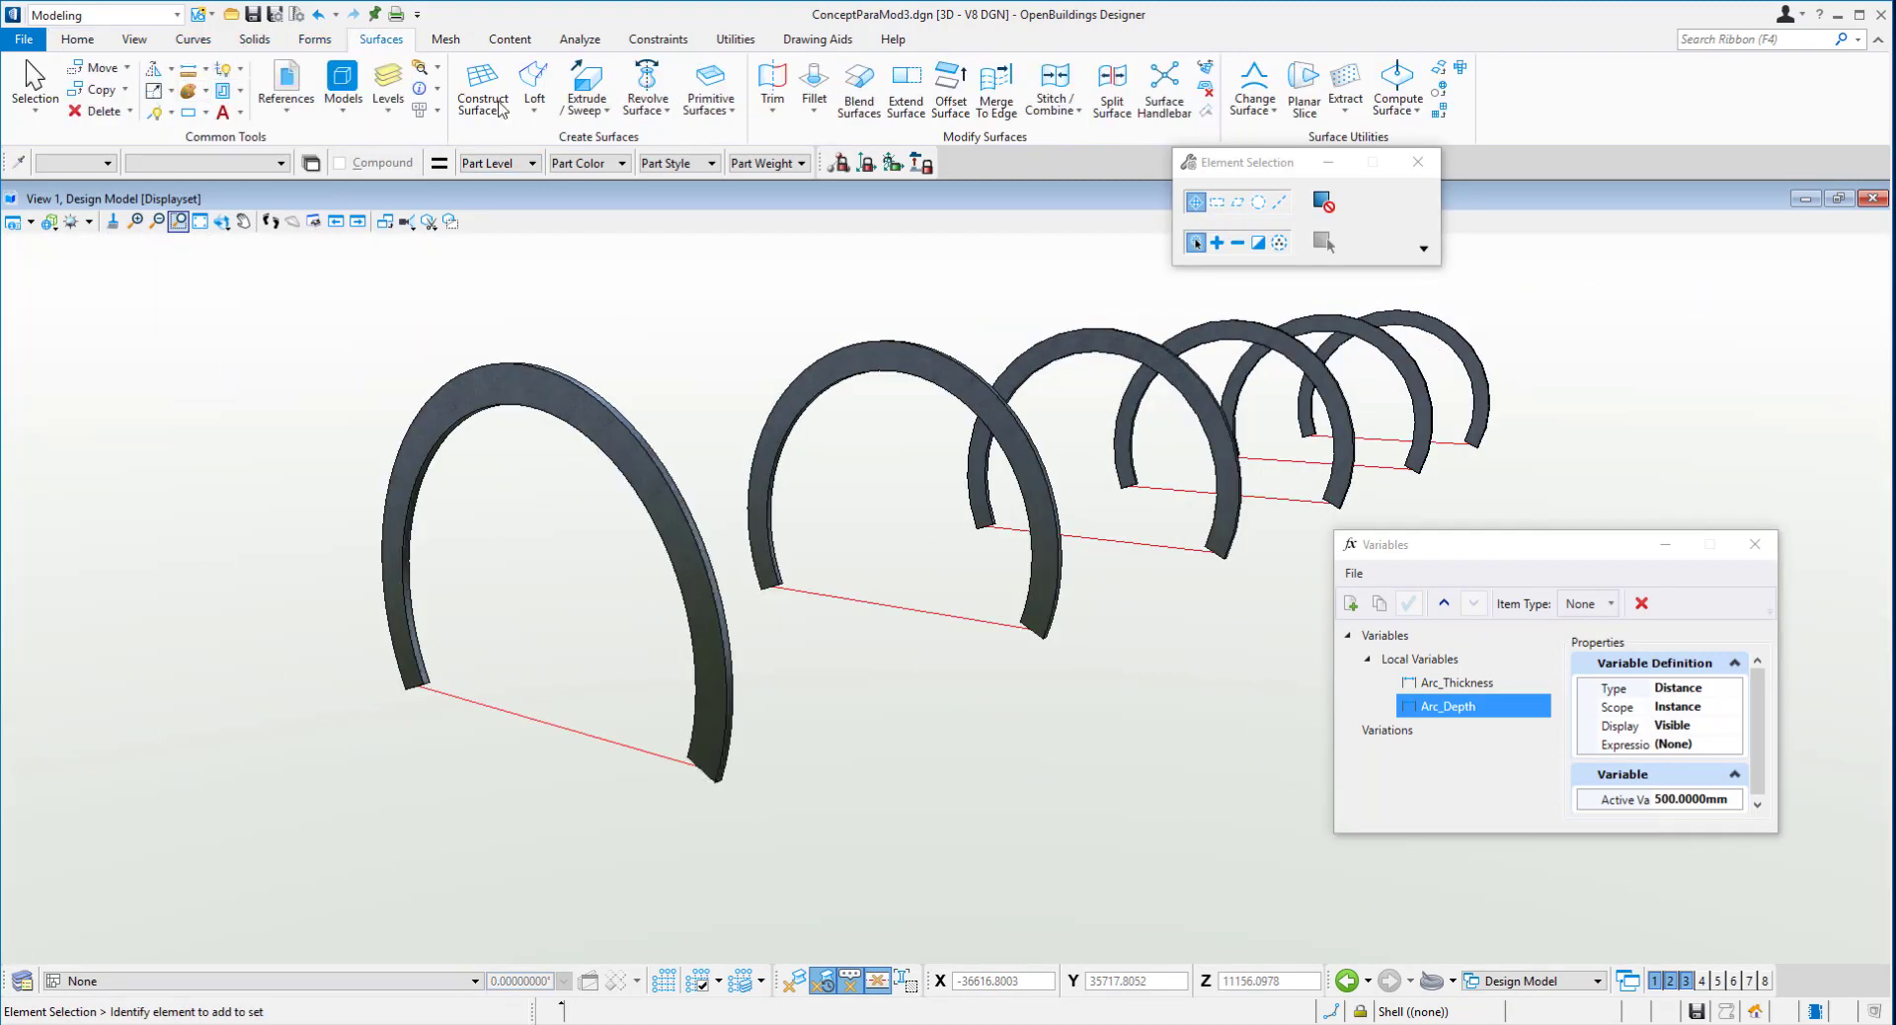
click(534, 87)
drag(552, 511, 1691, 341)
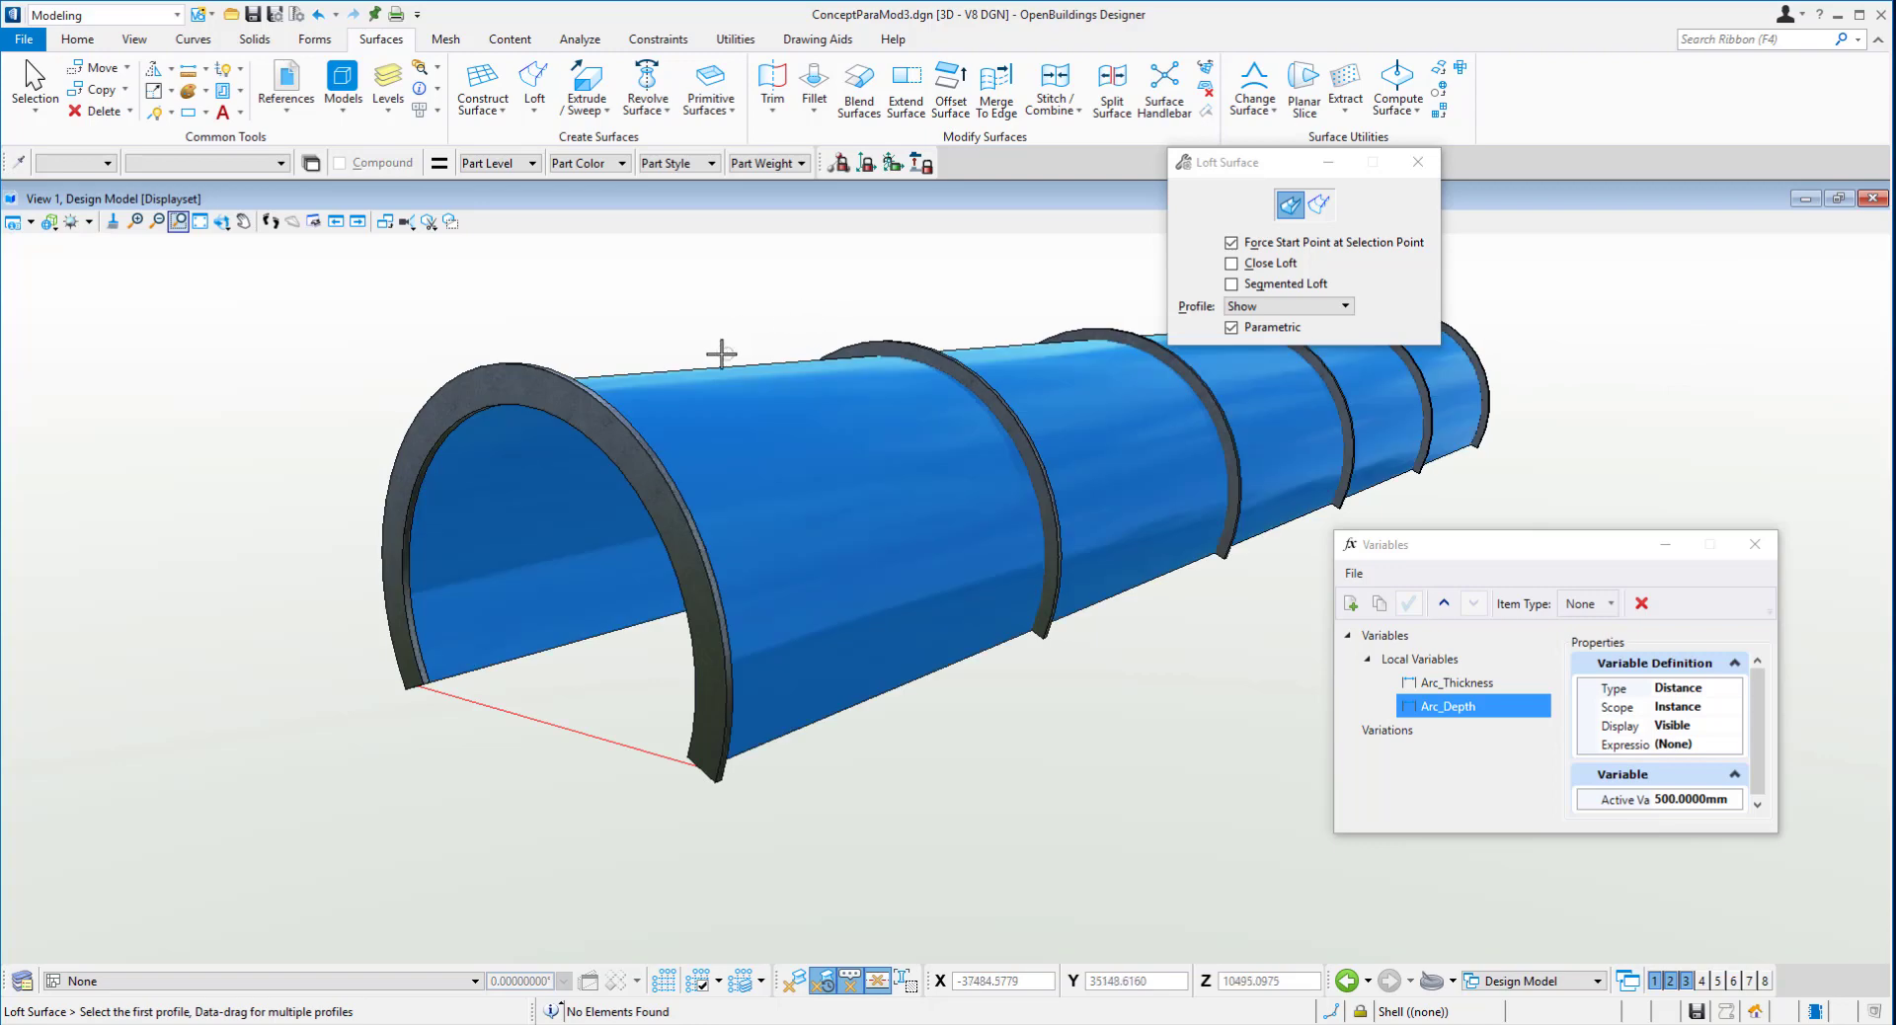
mouse_move(551, 352)
shift+middle_down()
mouse_move(651, 376)
mouse_move(922, 372)
mouse_move(1047, 330)
mouse_move(643, 330)
mouse_move(441, 436)
mouse_move(574, 343)
shift+middle_up()
scroll(575, 342, down, 2)
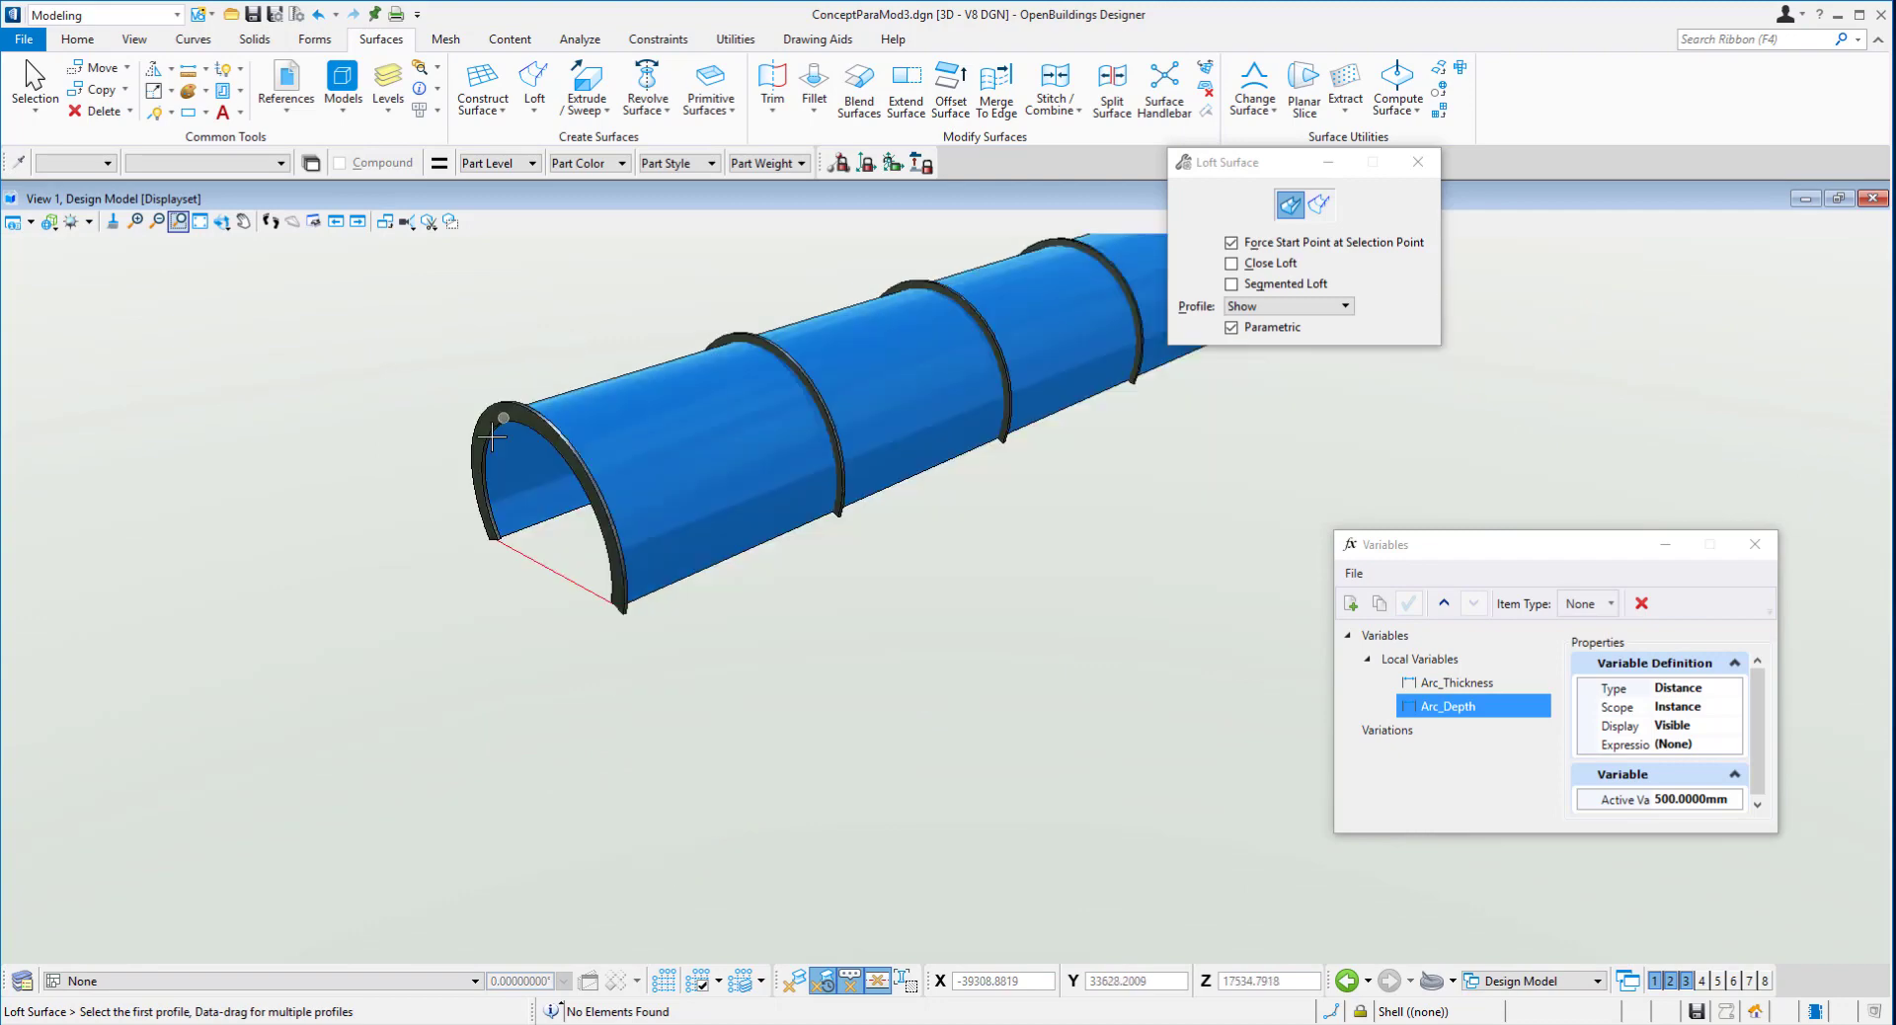
shift+middle_drag(494, 435, 657, 320)
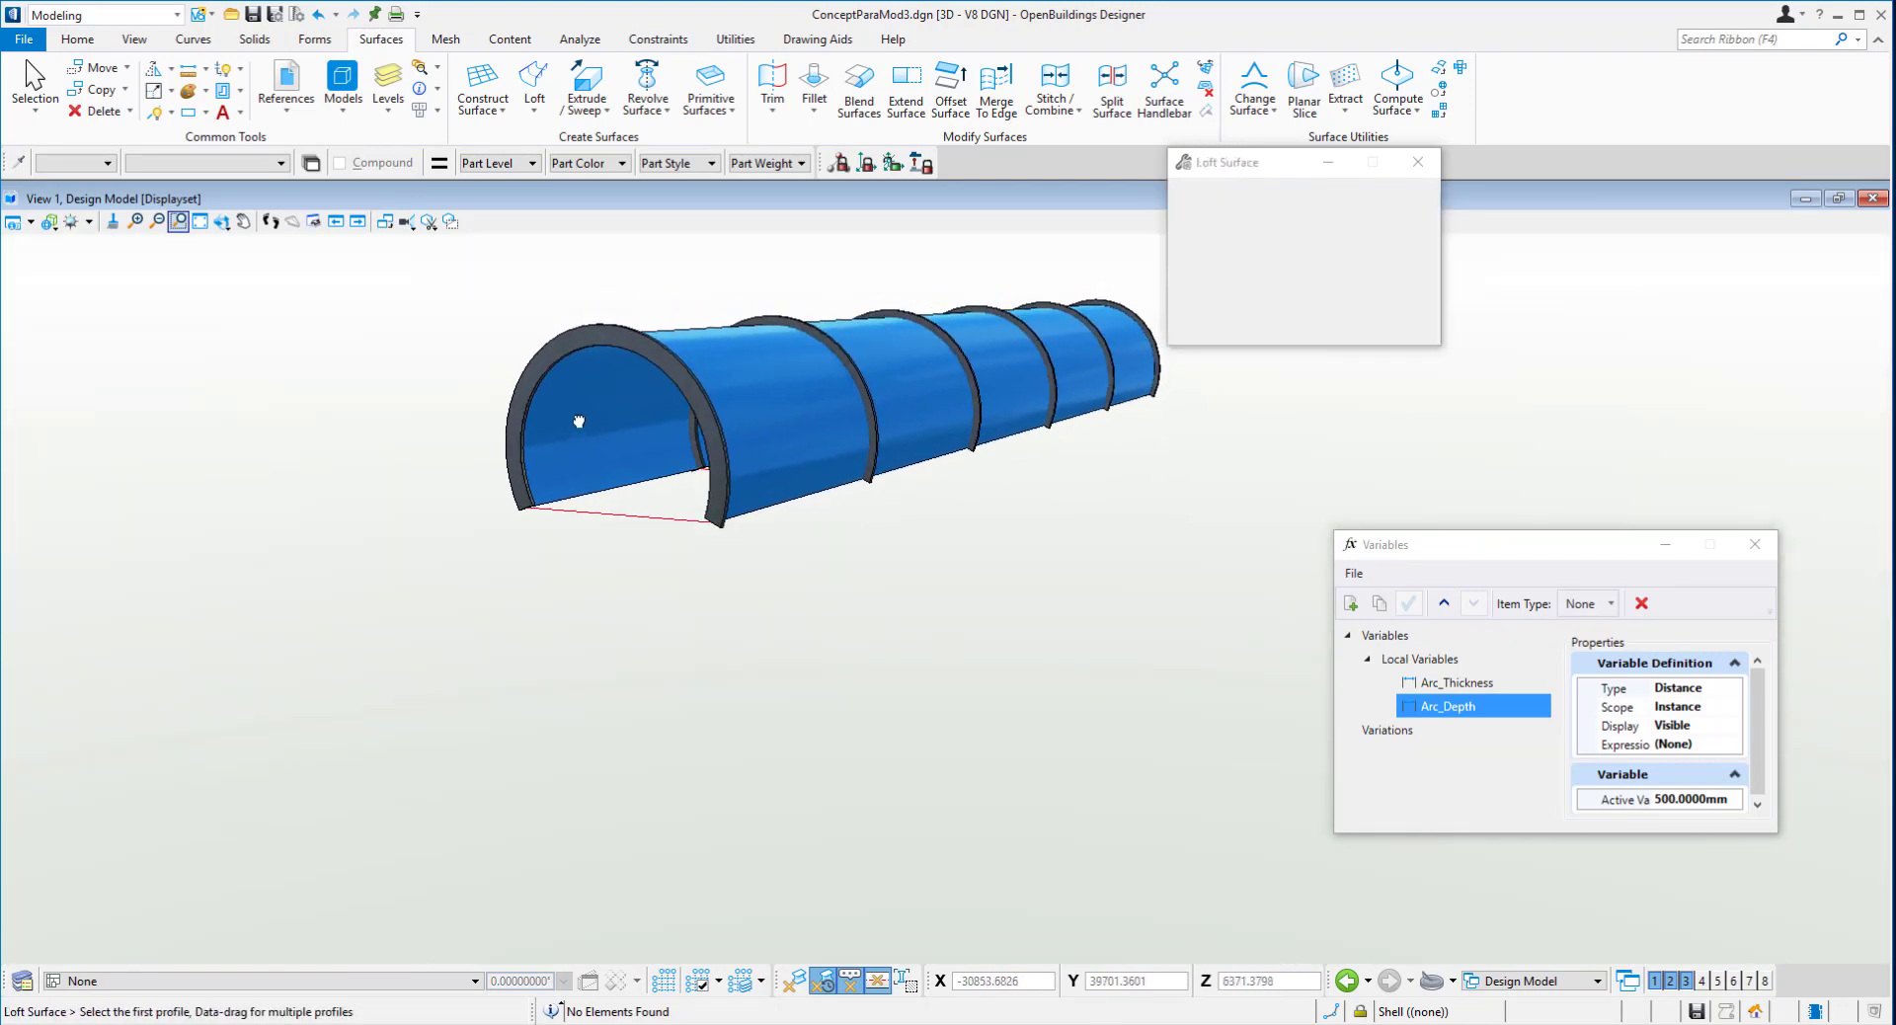
scroll(572, 411, up, 3)
shift+middle_drag(461, 428, 562, 572)
middle_drag(629, 327, 387, 432)
- Add a local distance variable named Surface_THickness and set its active value to 200 mm
click(1350, 603)
click(1350, 604)
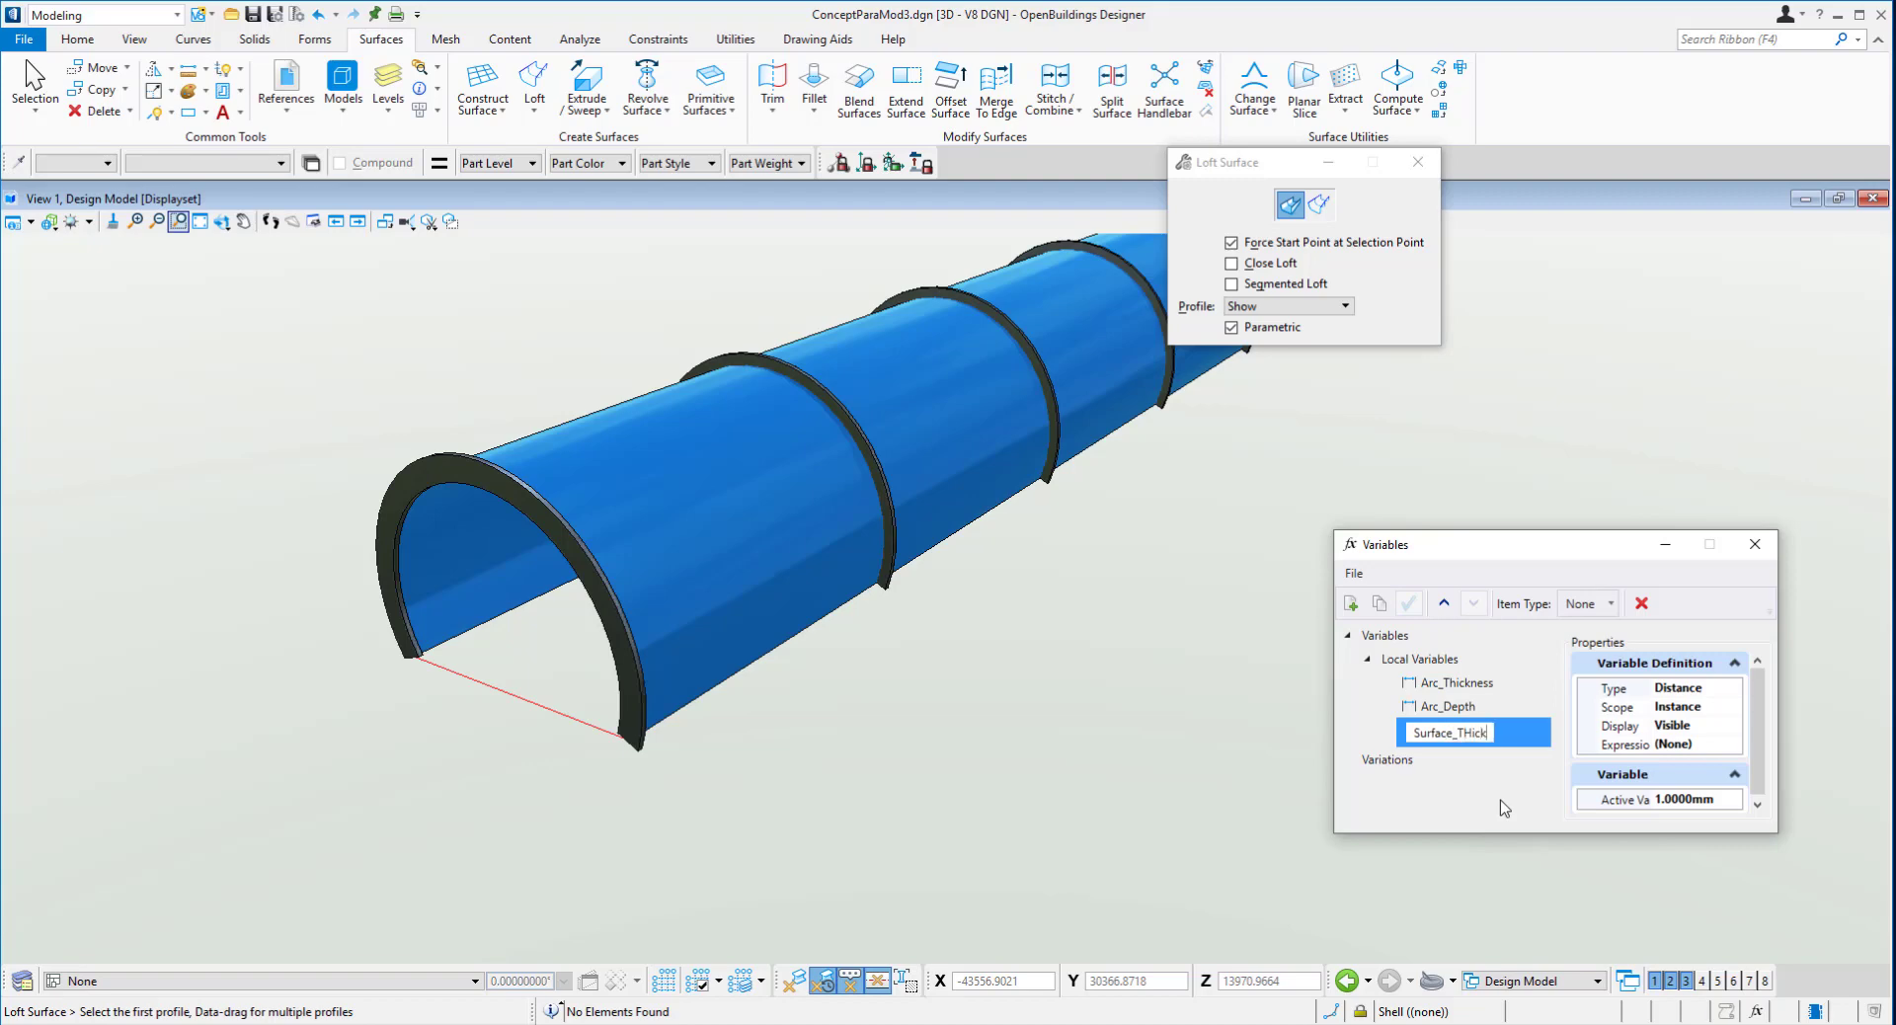
key(Return)
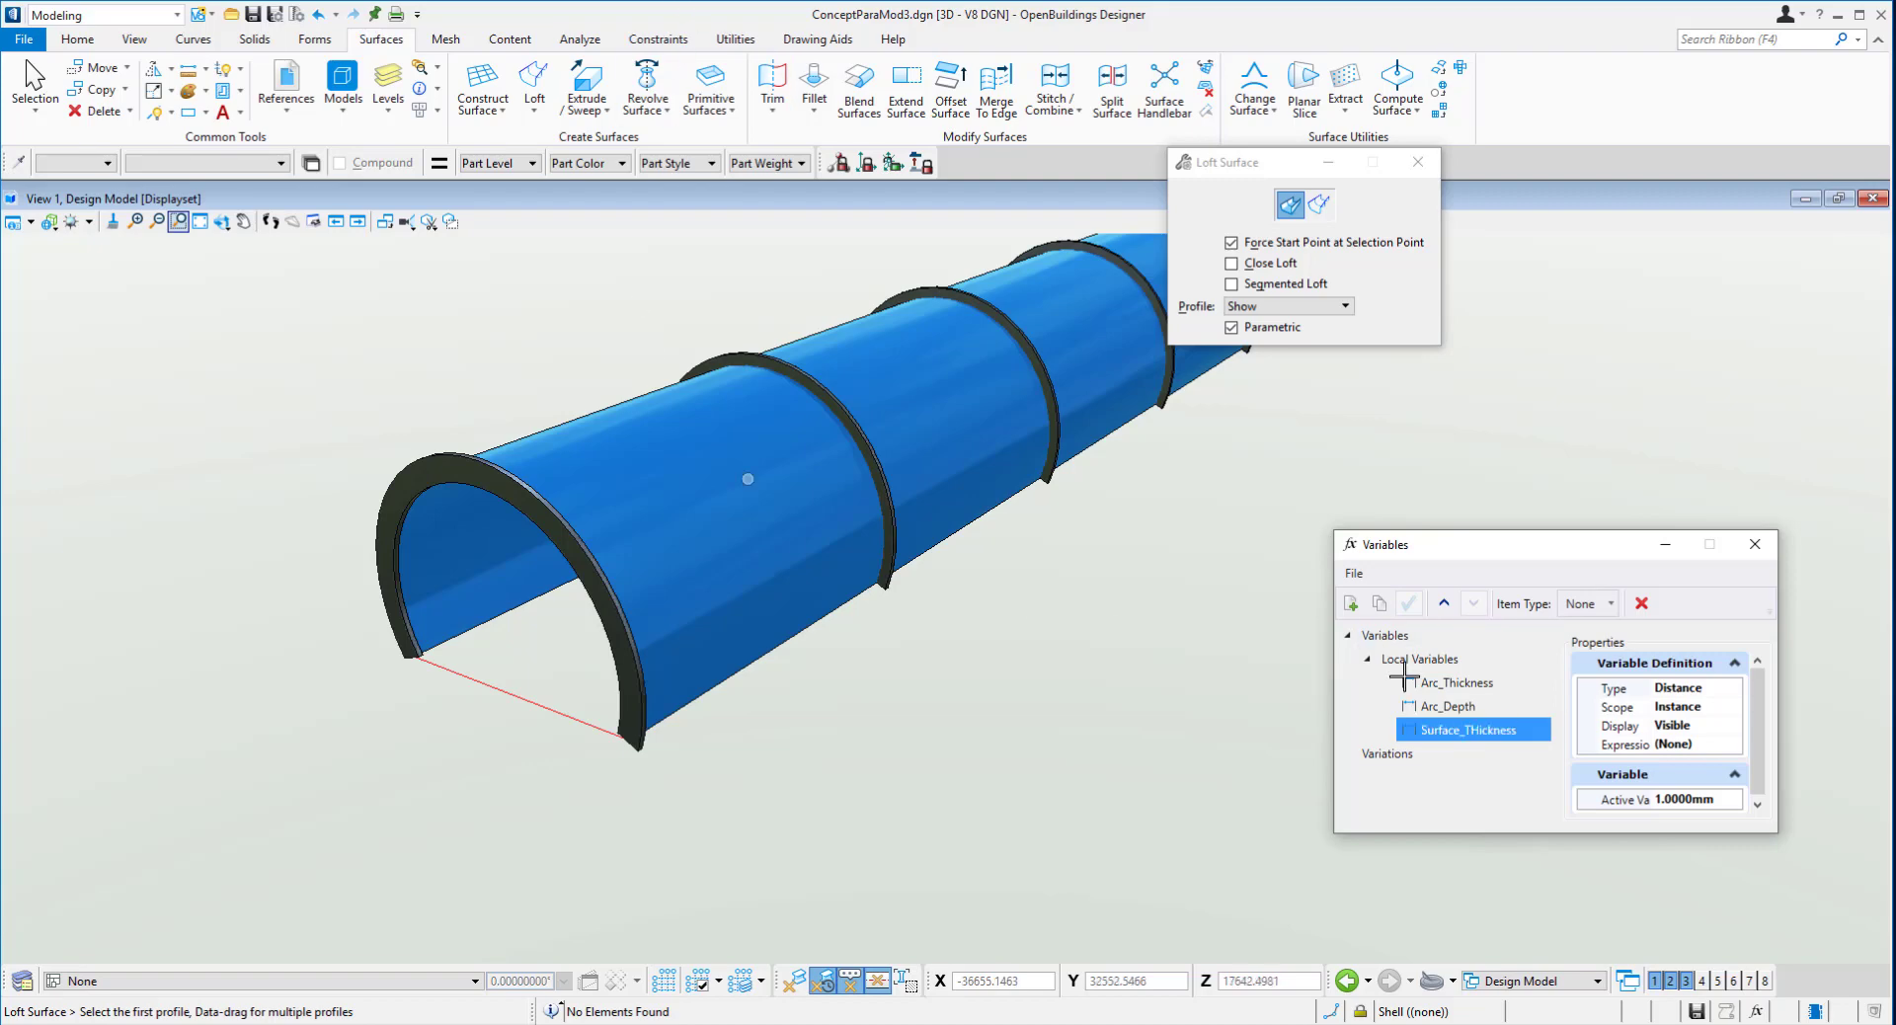
click(1692, 800)
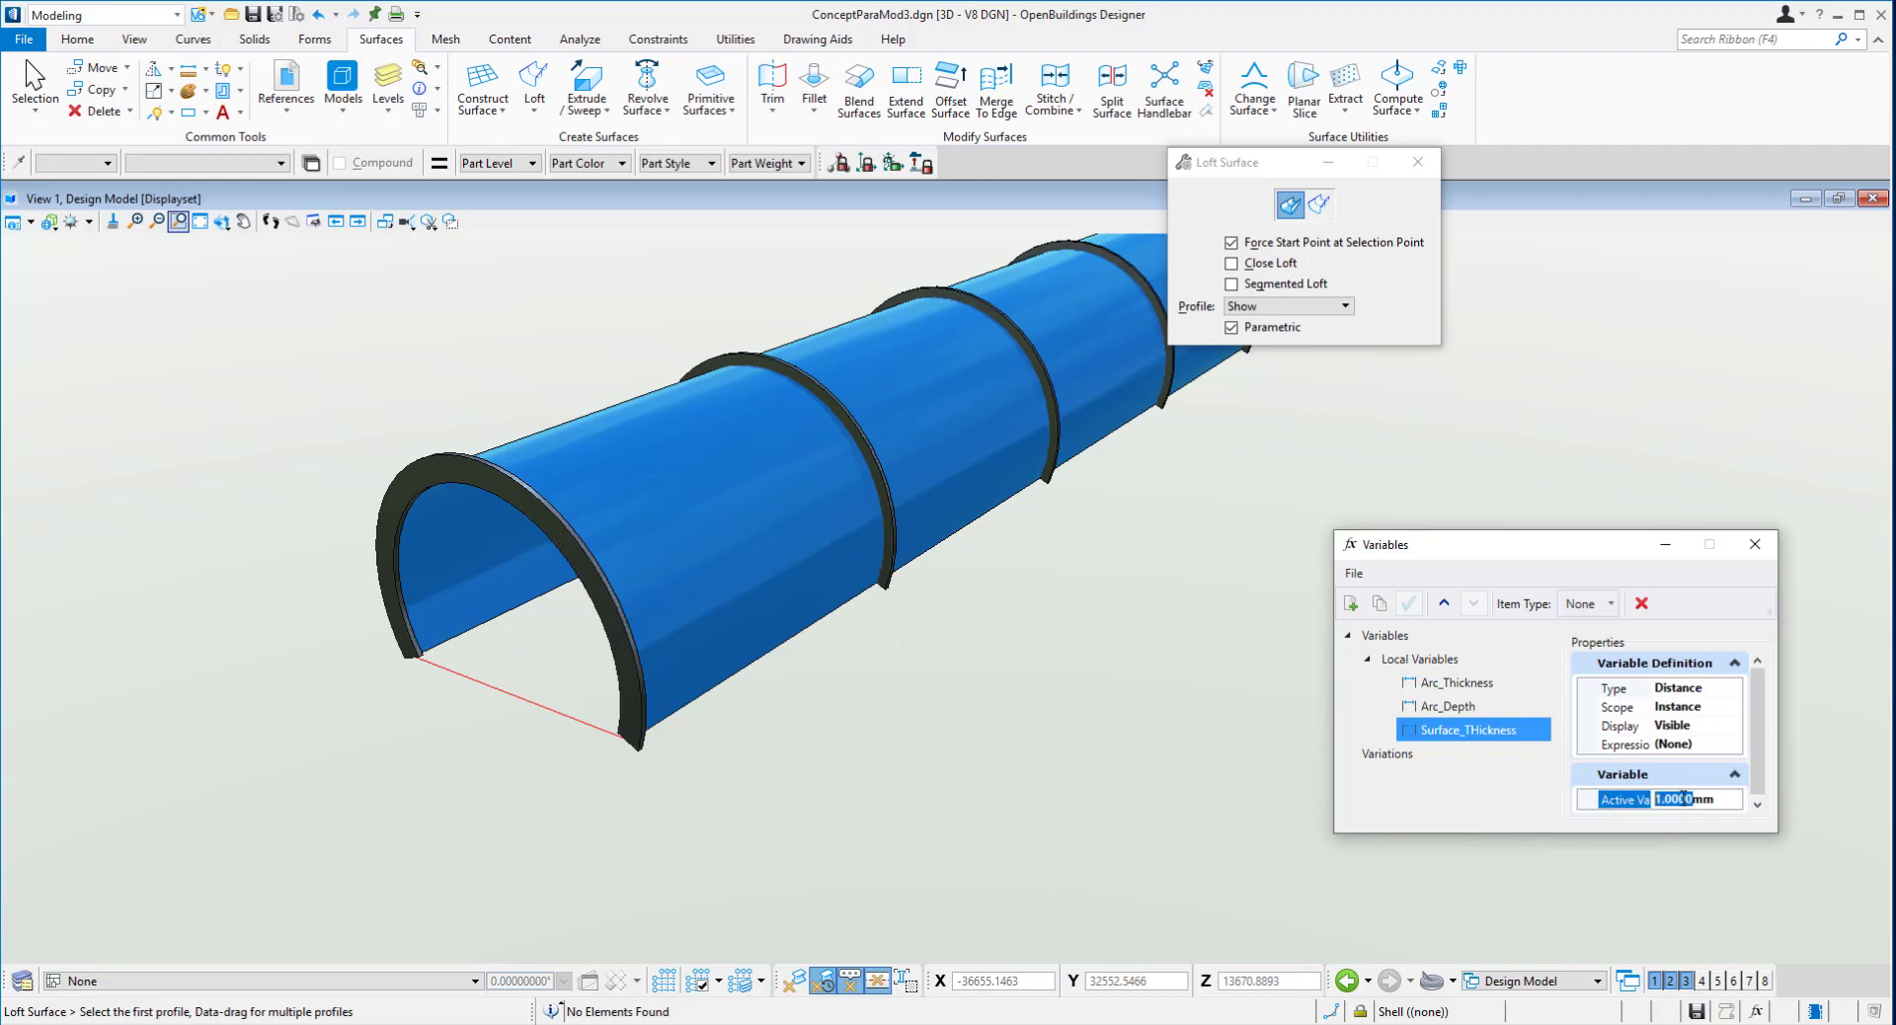
key(Return)
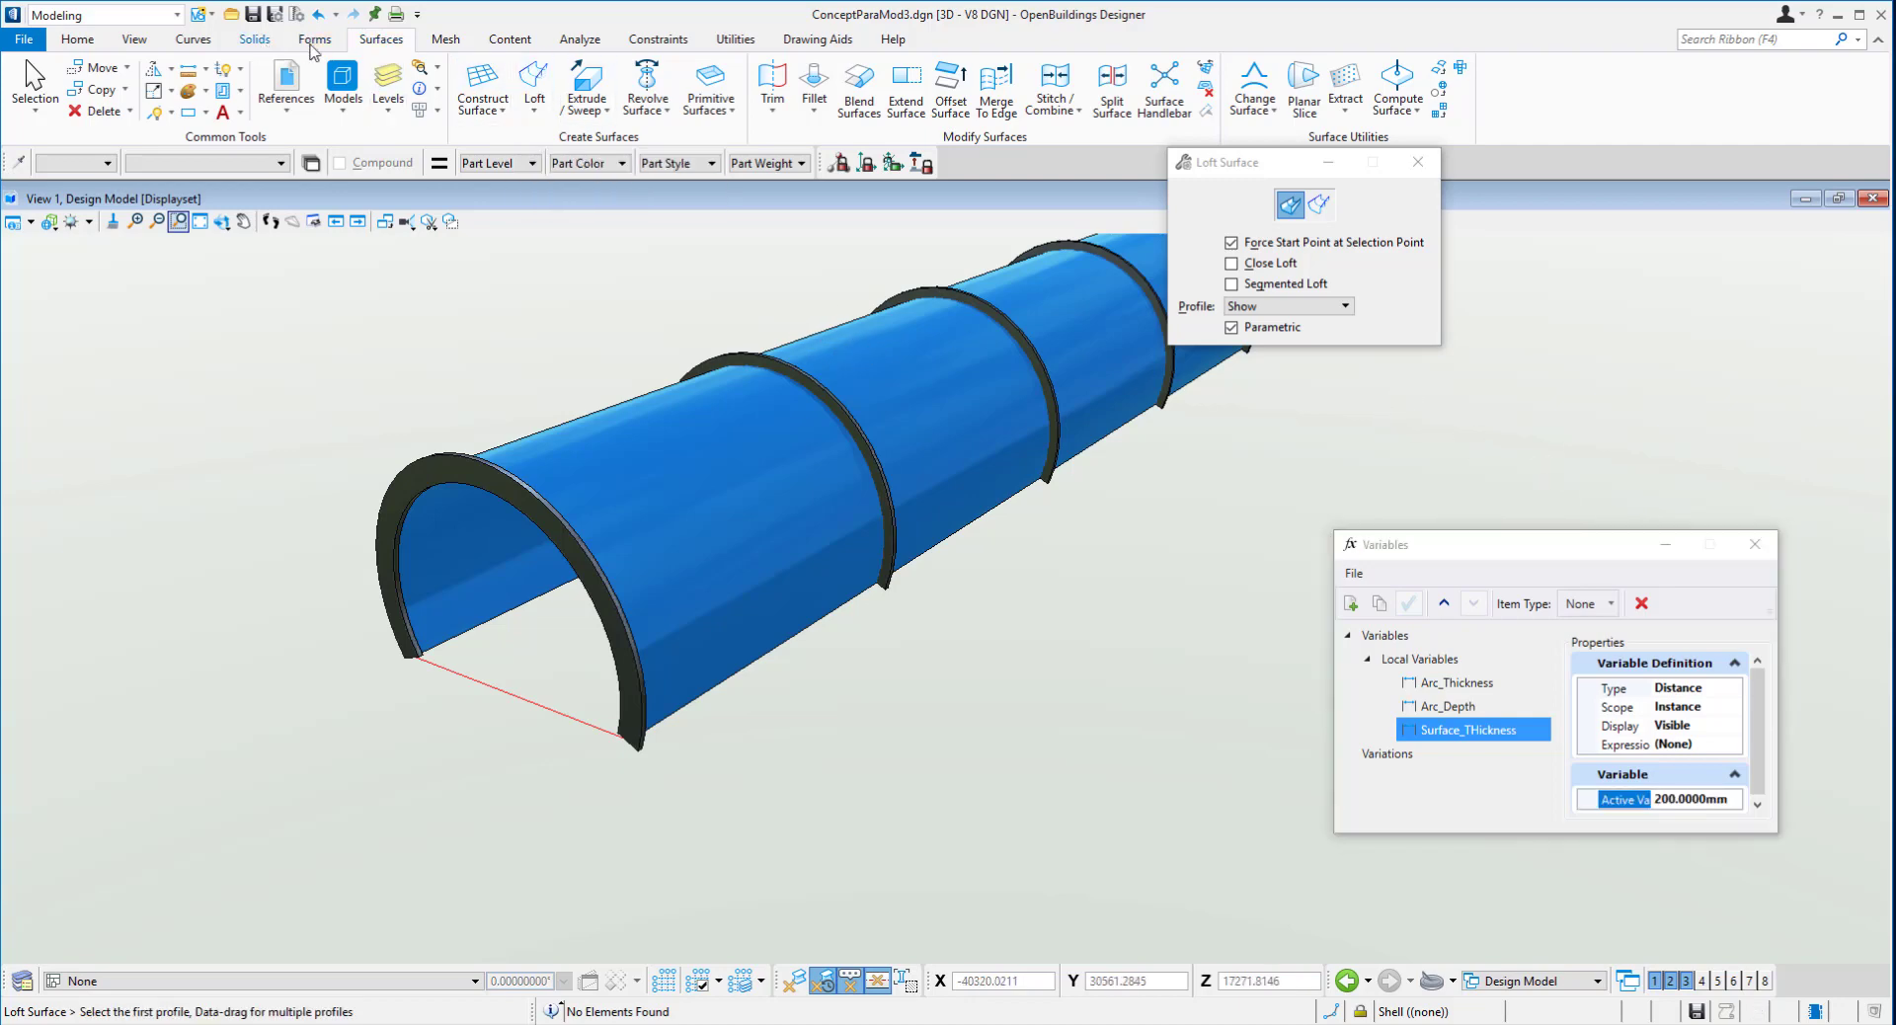
- Thicken the lofted surface in the Forward direction, with the thickness driven by the Surface_THickness variable
click(255, 39)
click(821, 81)
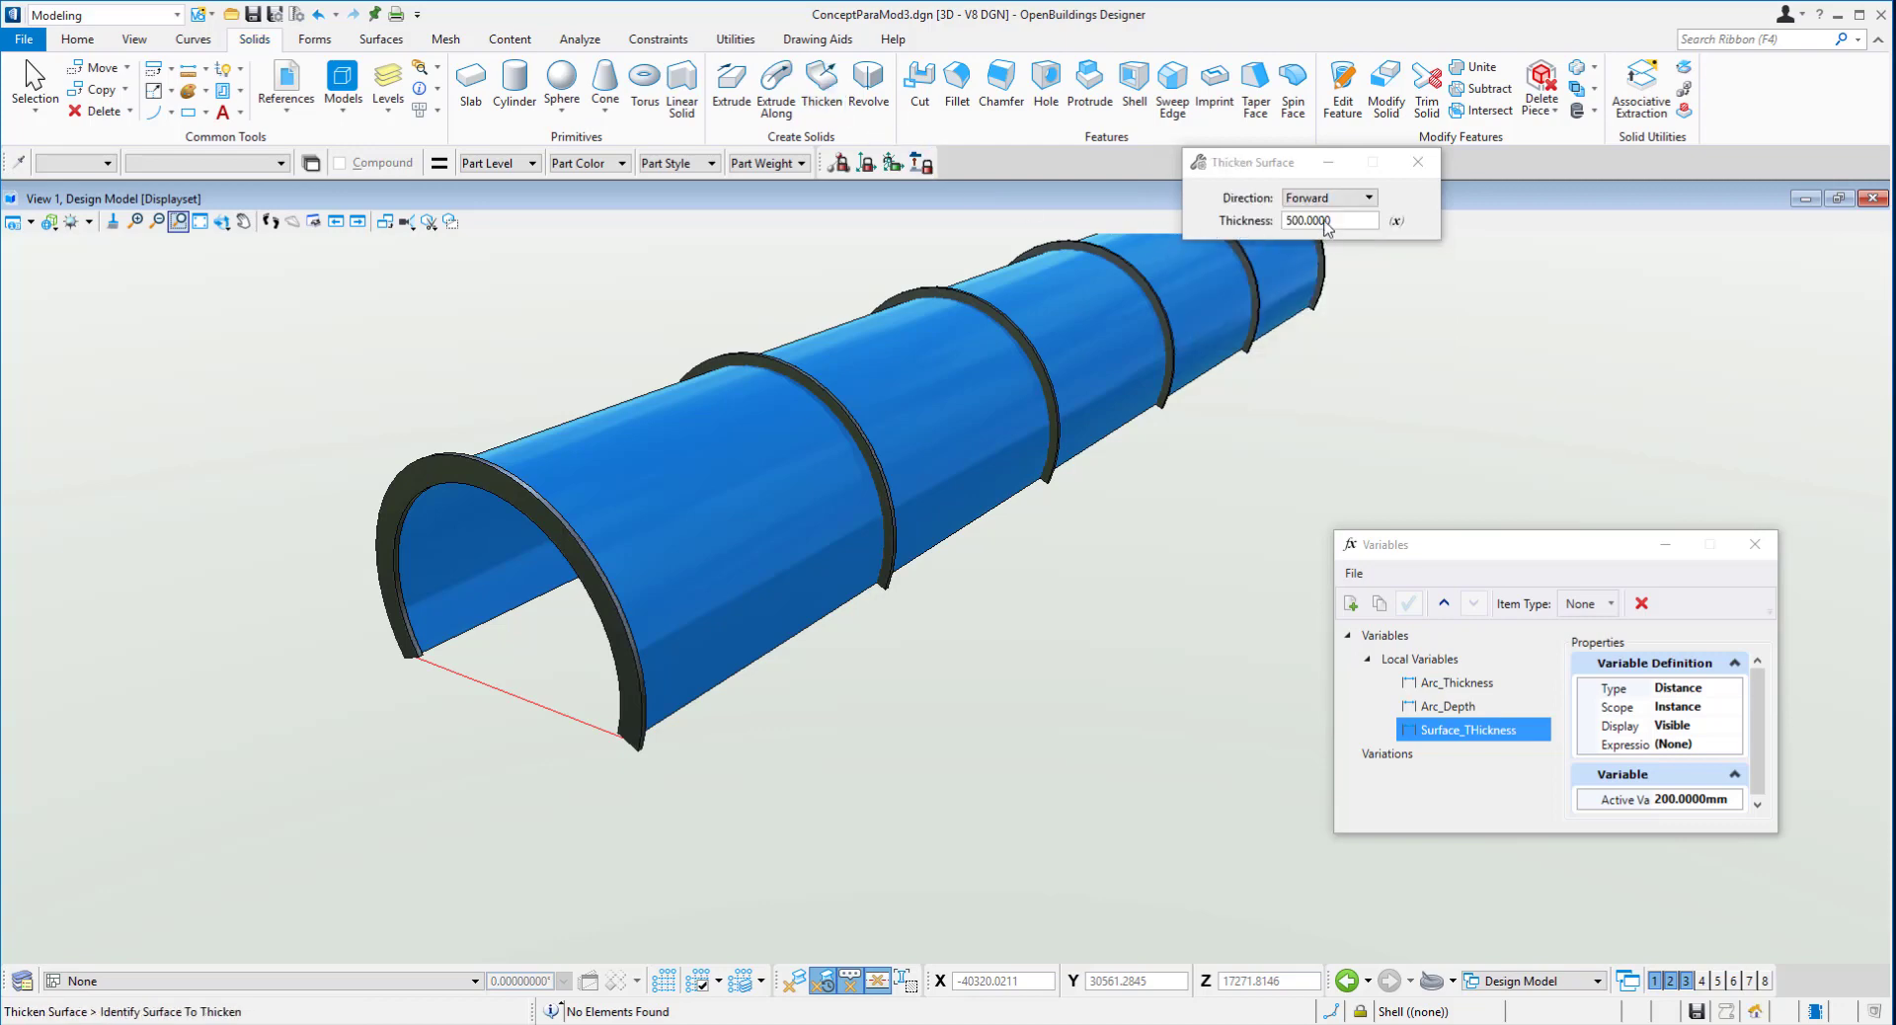
click(1396, 224)
click(1481, 281)
click(1469, 351)
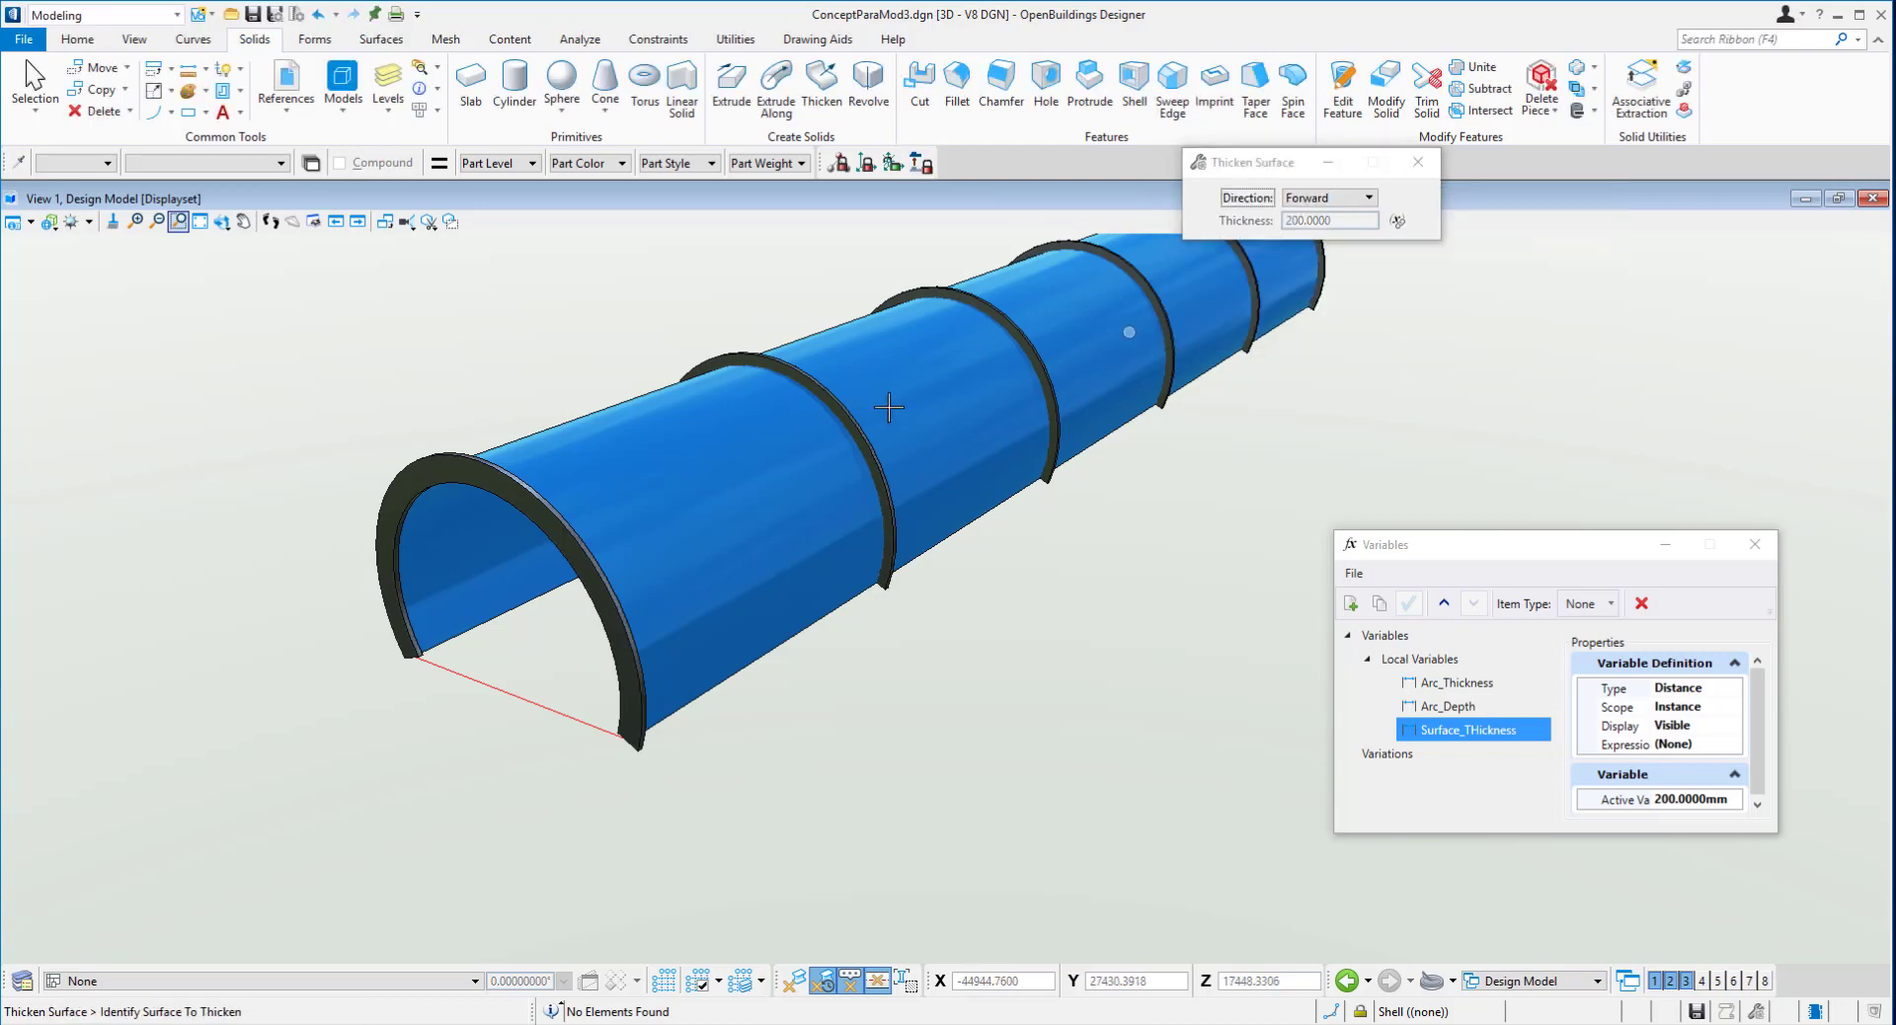
click(644, 405)
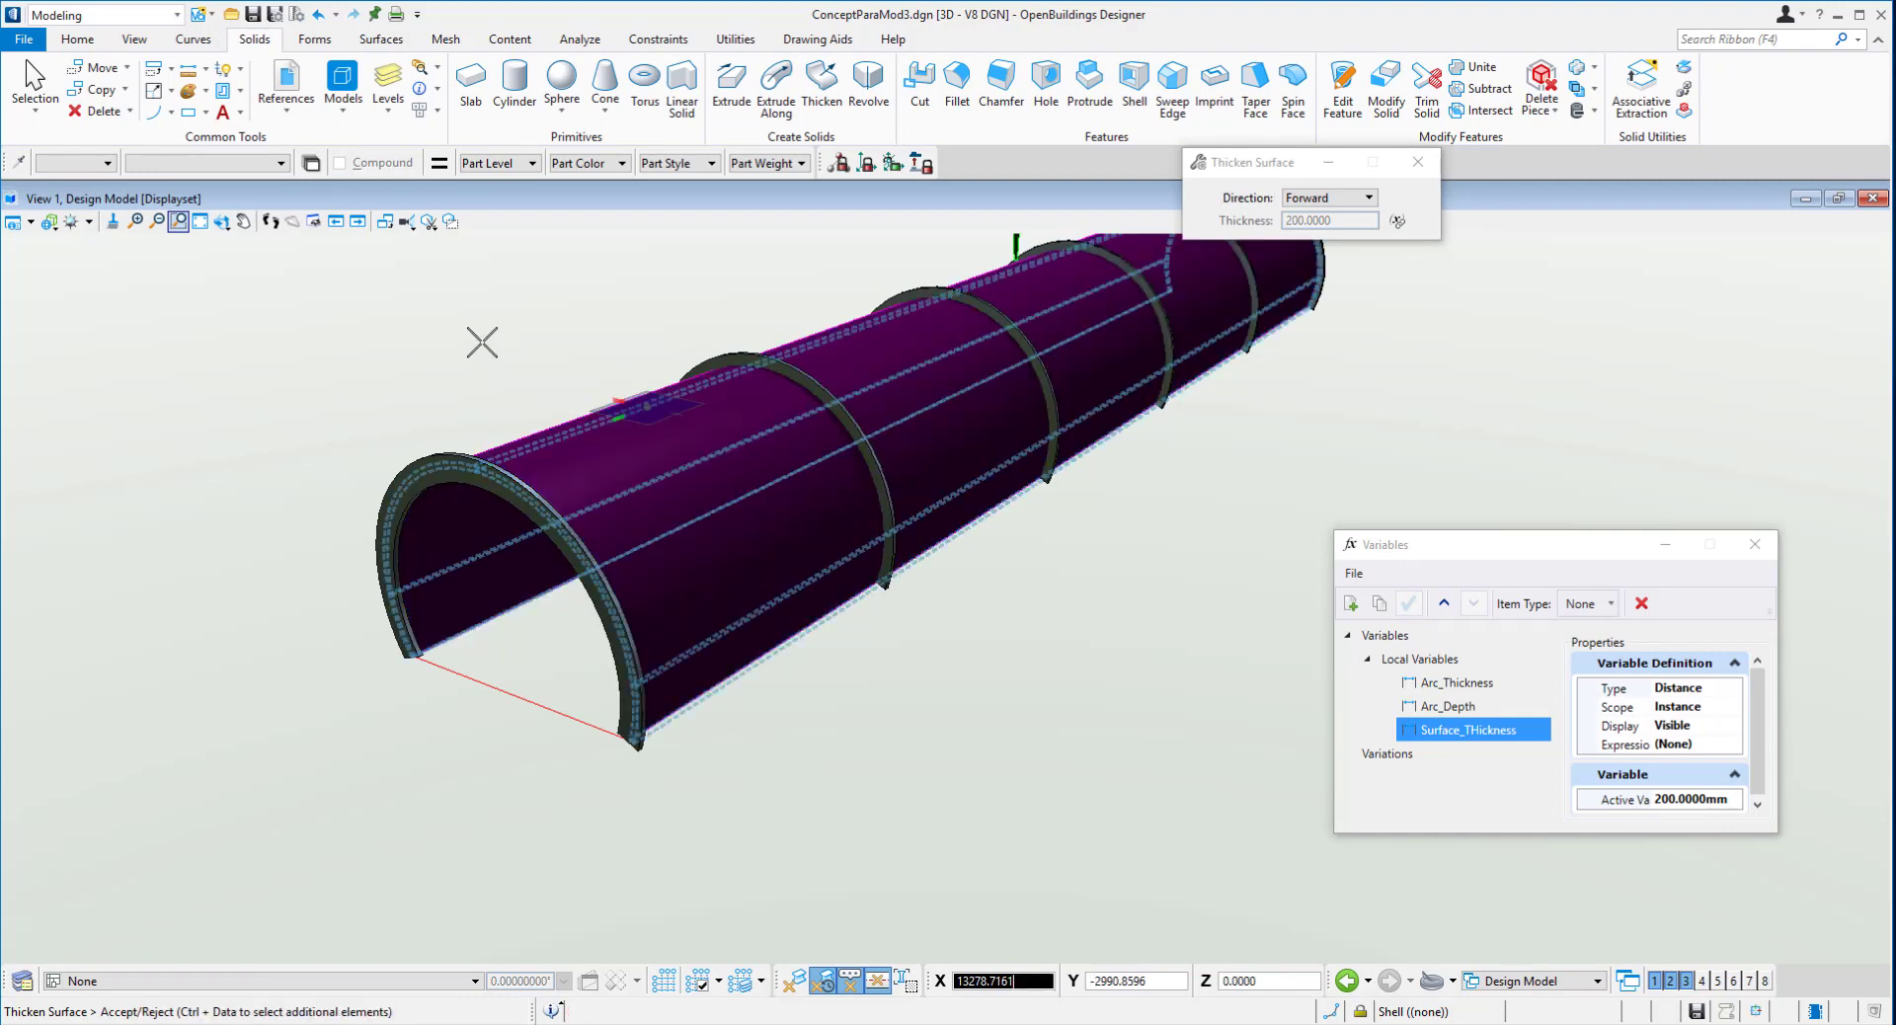
click(482, 342)
shift+middle_drag(496, 415, 415, 445)
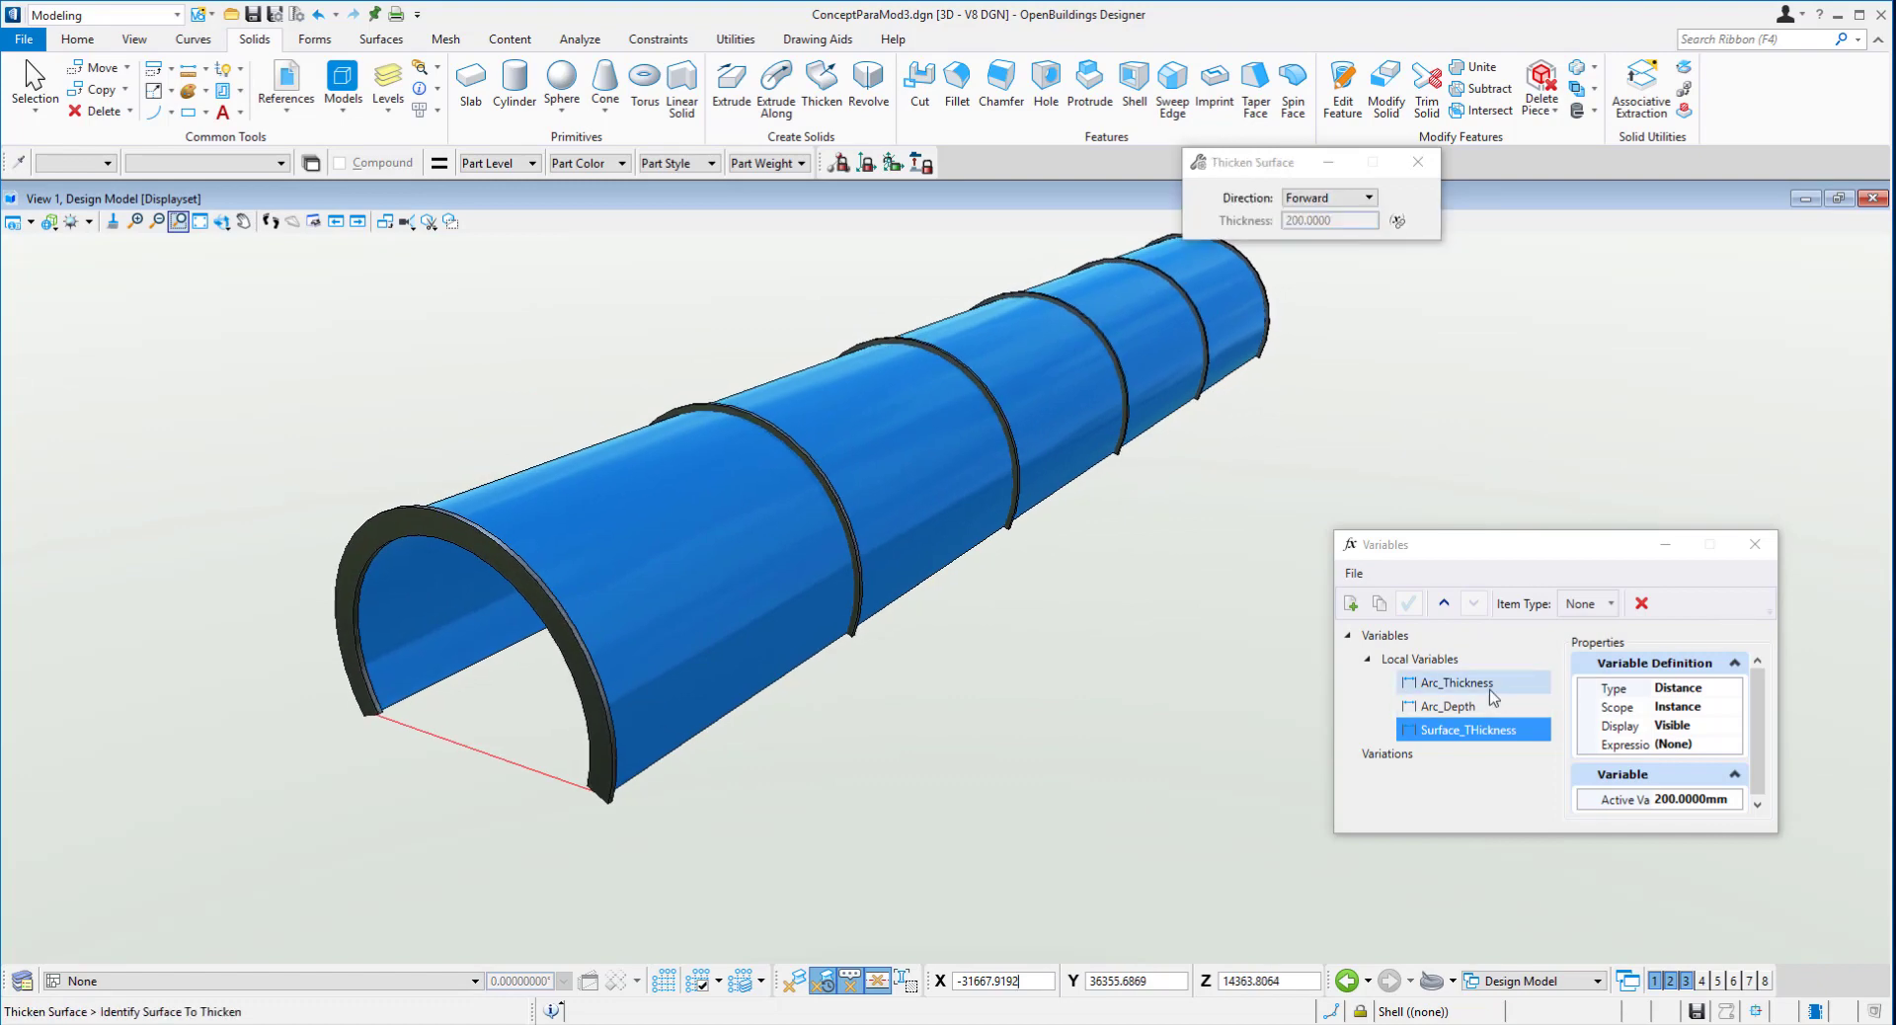
- Set the Arc_Thickness variable to 2000 mm and the Arc_Depth variable to 1500 mm, and leave the Thicken Surface command
click(1457, 682)
click(1666, 798)
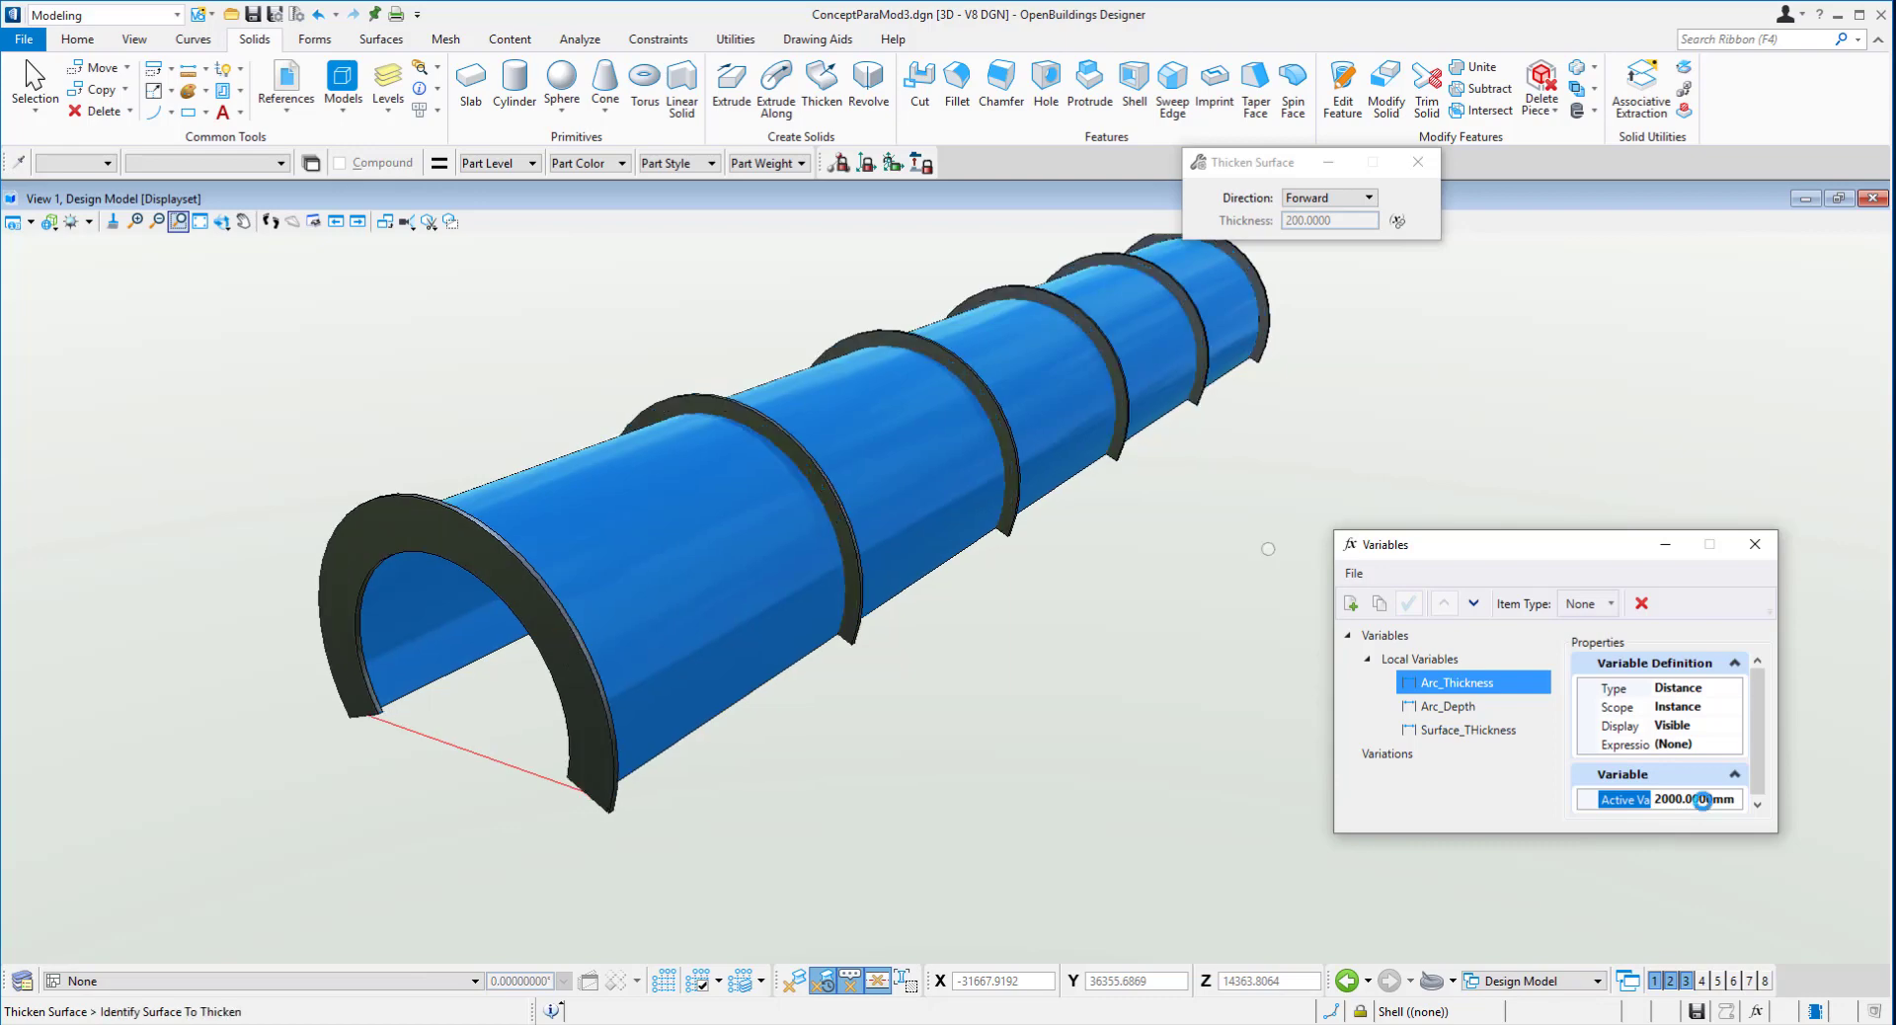
mouse_move(988, 670)
shift+middle_down()
mouse_move(1224, 618)
mouse_move(993, 669)
mouse_move(970, 639)
shift+middle_up()
click(1471, 707)
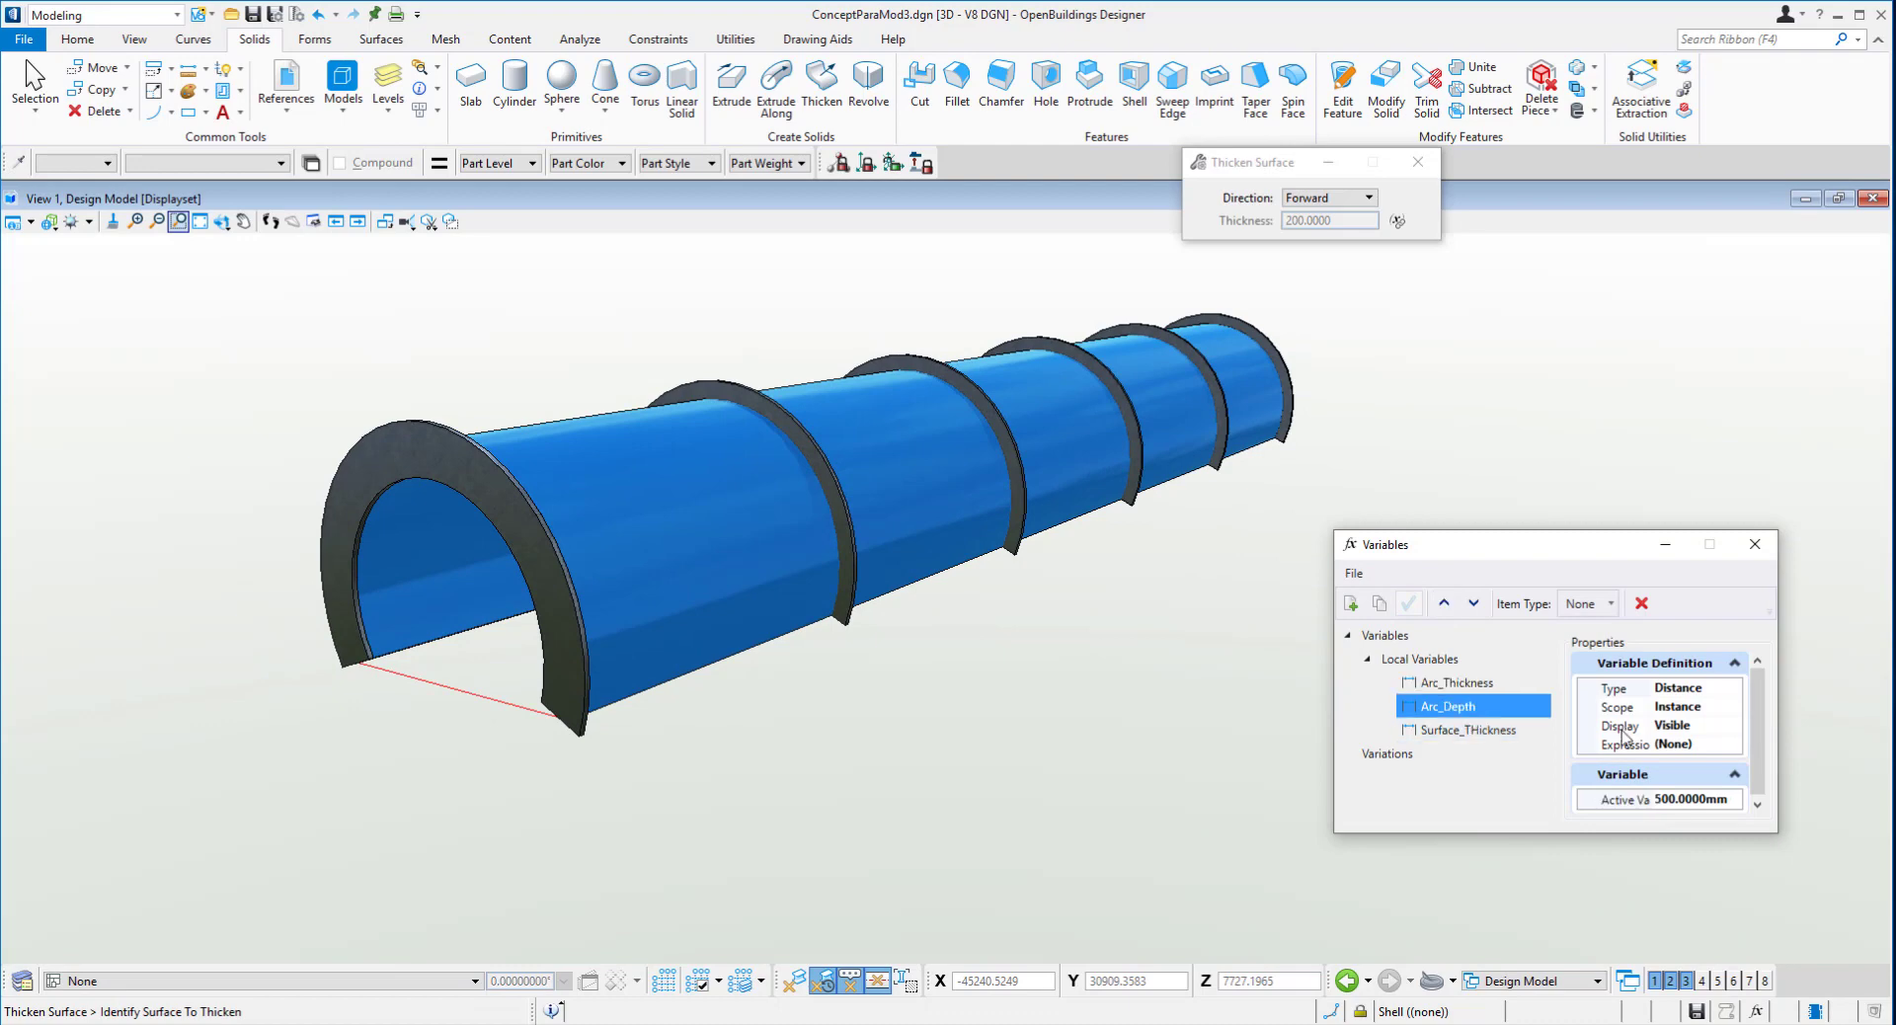
click(1676, 798)
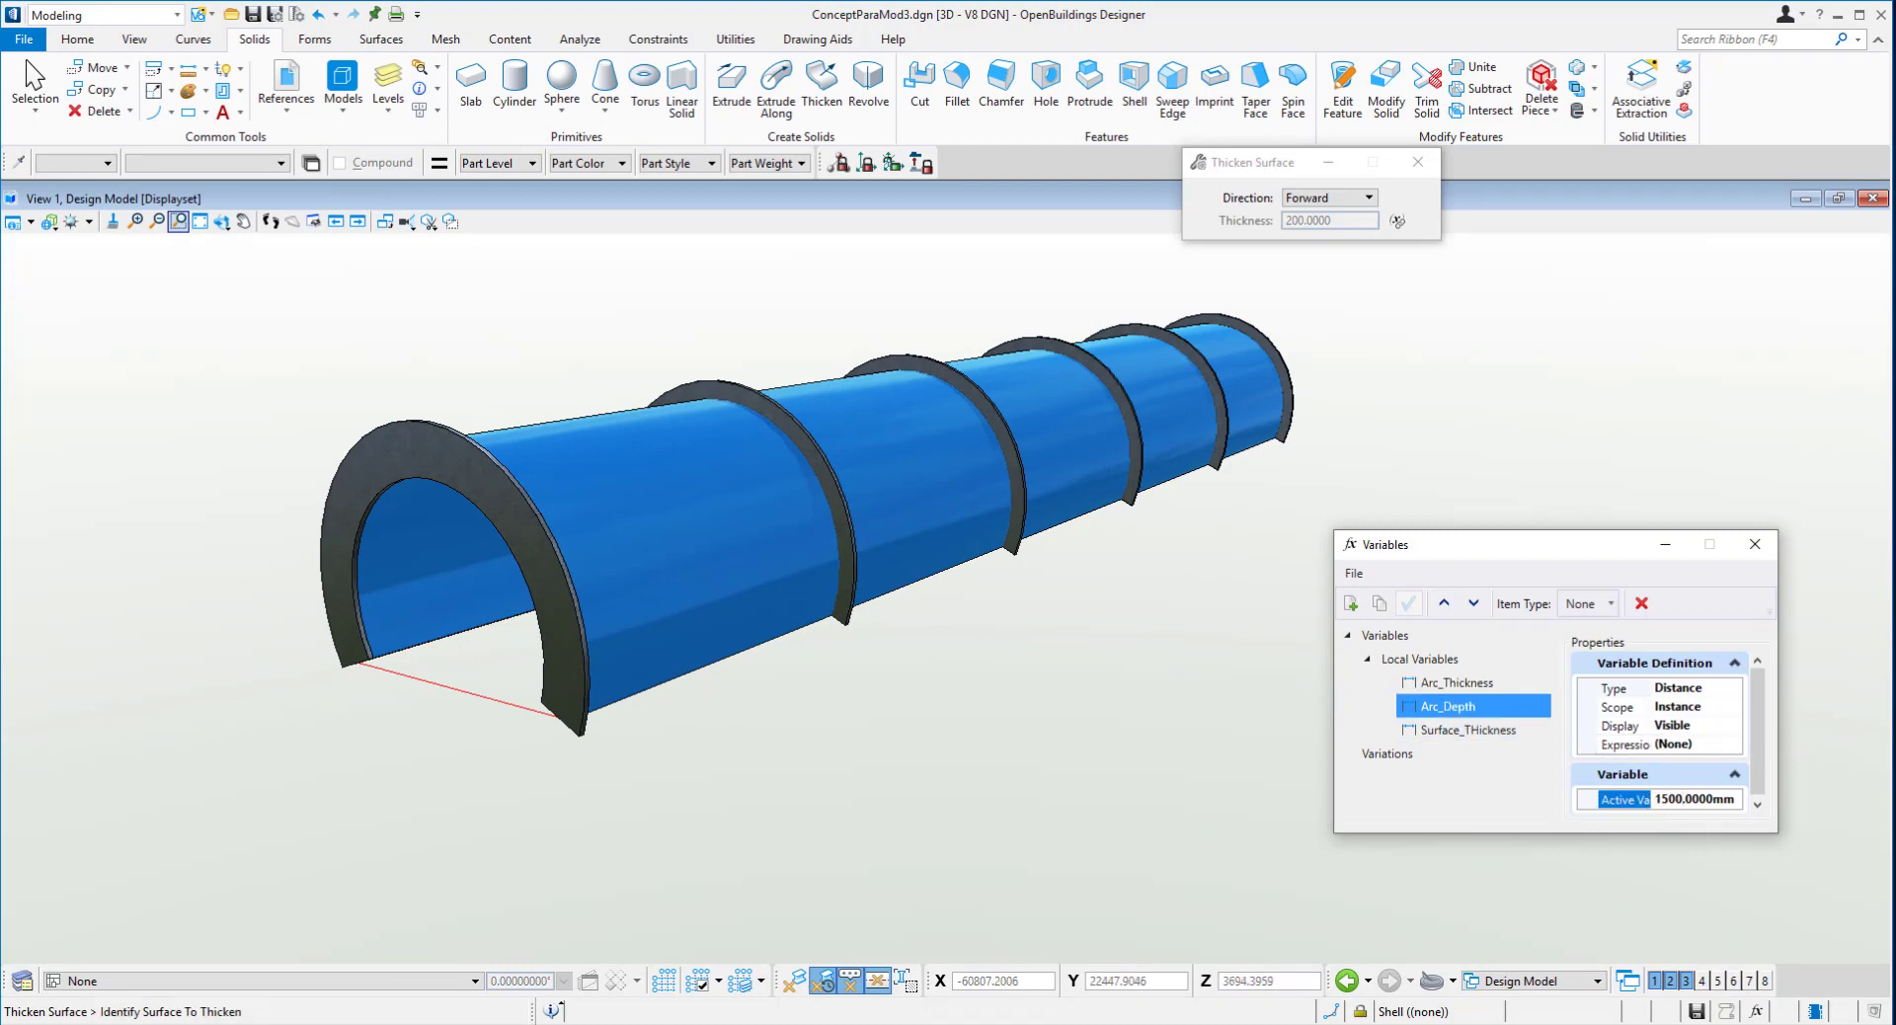
right_click(958, 632)
click(1061, 203)
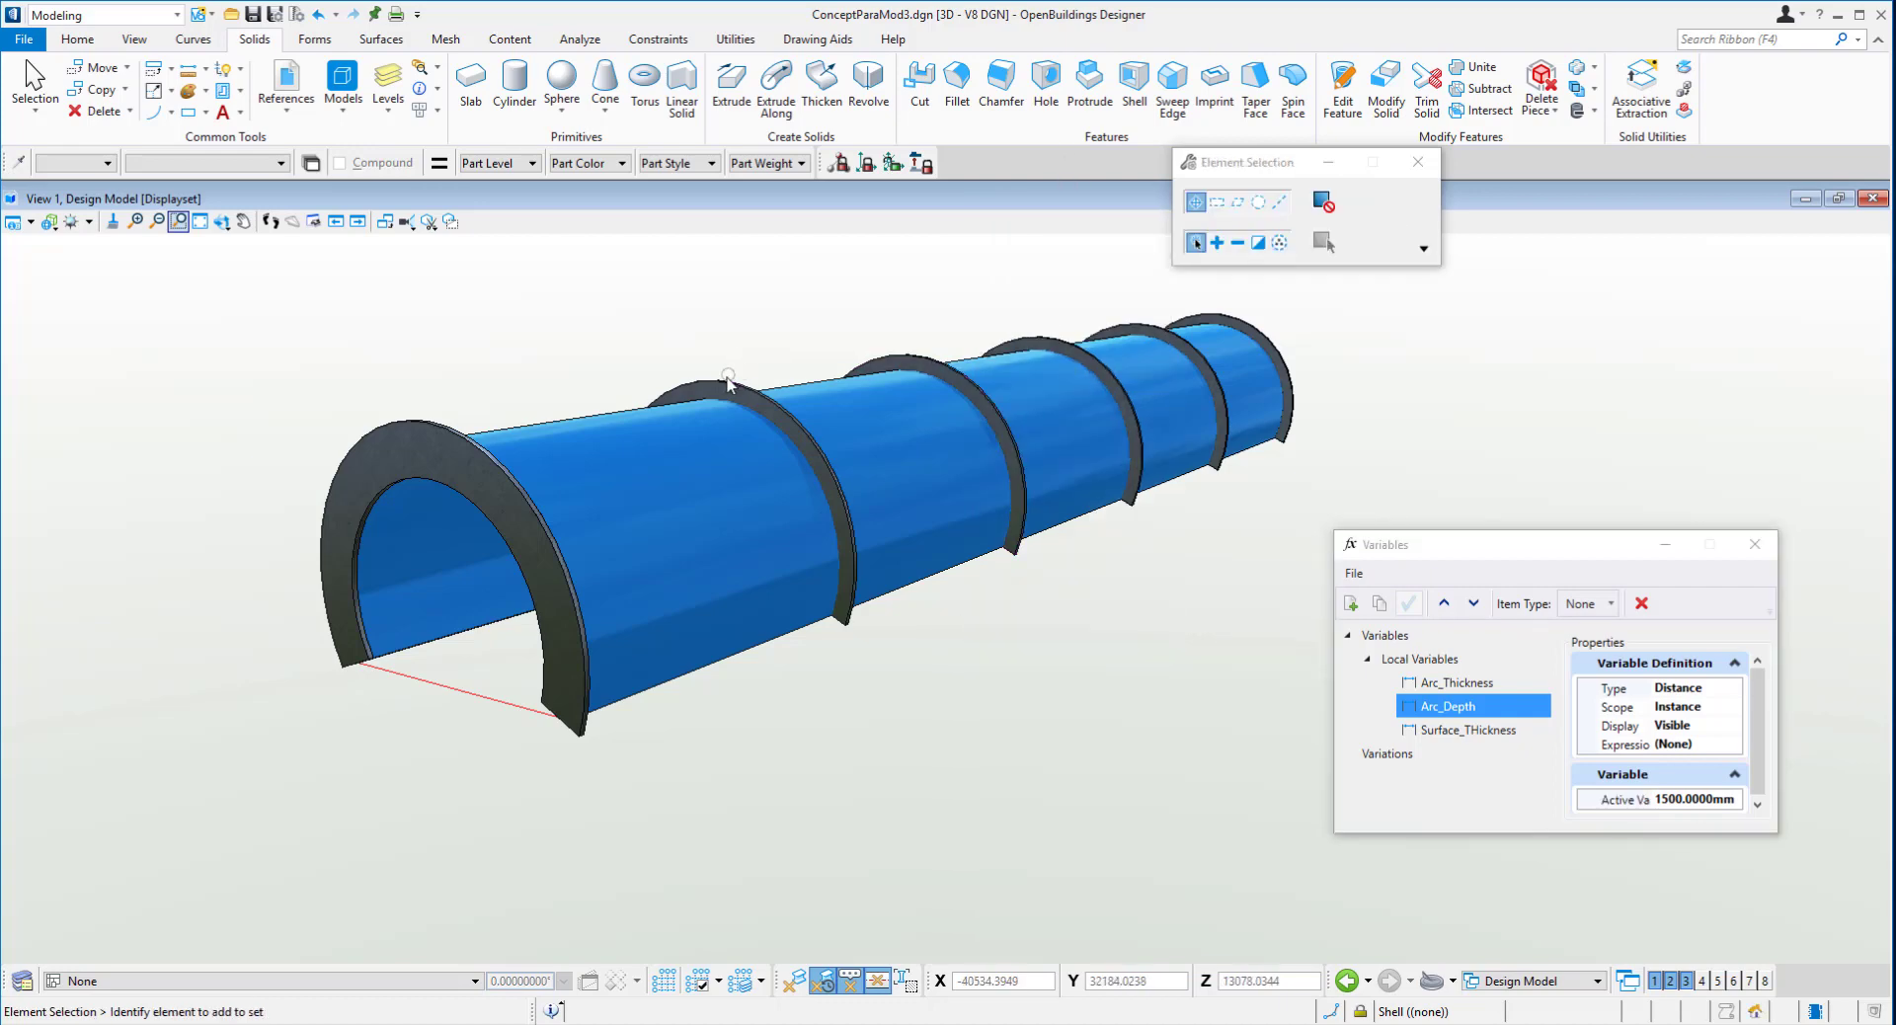
- Stretch an endpoint of the original front rib's base line outward by about 4282 mm to widen that arch
shift+middle_drag(727, 385, 668, 736)
click(664, 741)
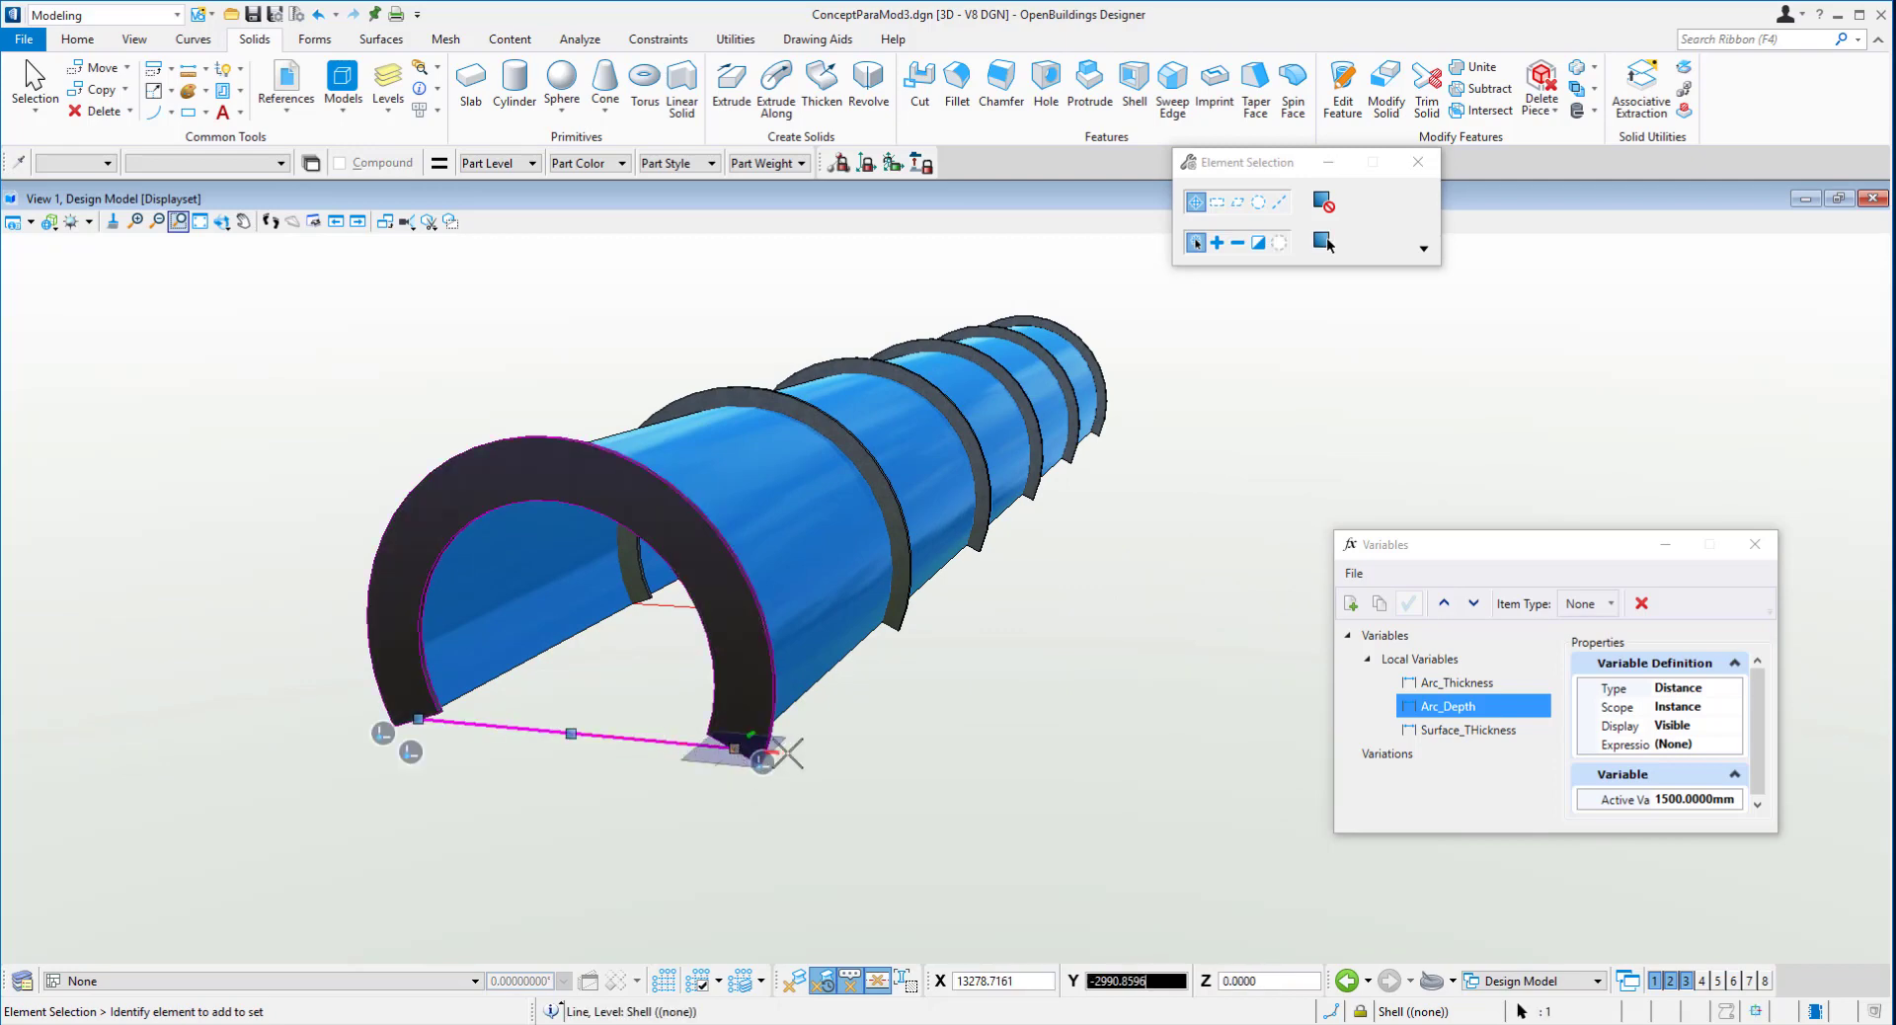
click(734, 751)
click(862, 759)
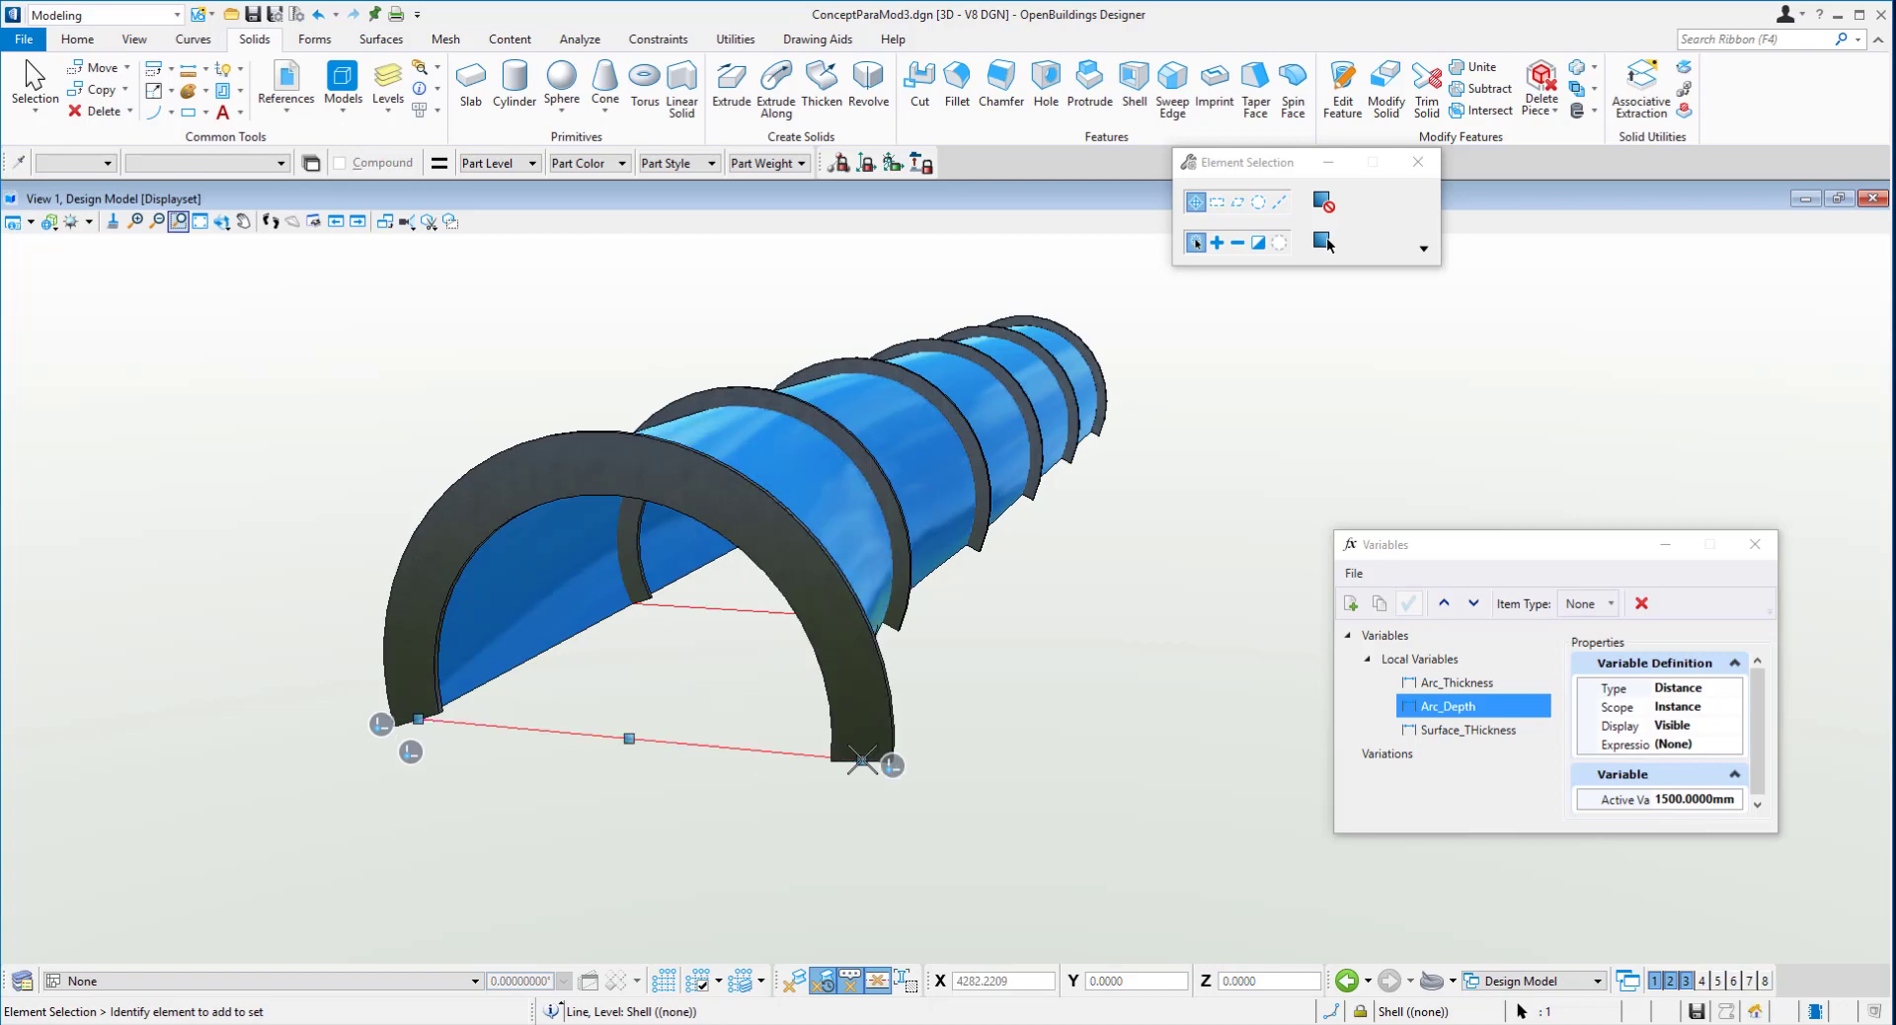
- Stretch an endpoint of the third rib's base line outward to make the shell bulge there
scroll(747, 776, down, 3)
shift+middle_drag(677, 786, 829, 741)
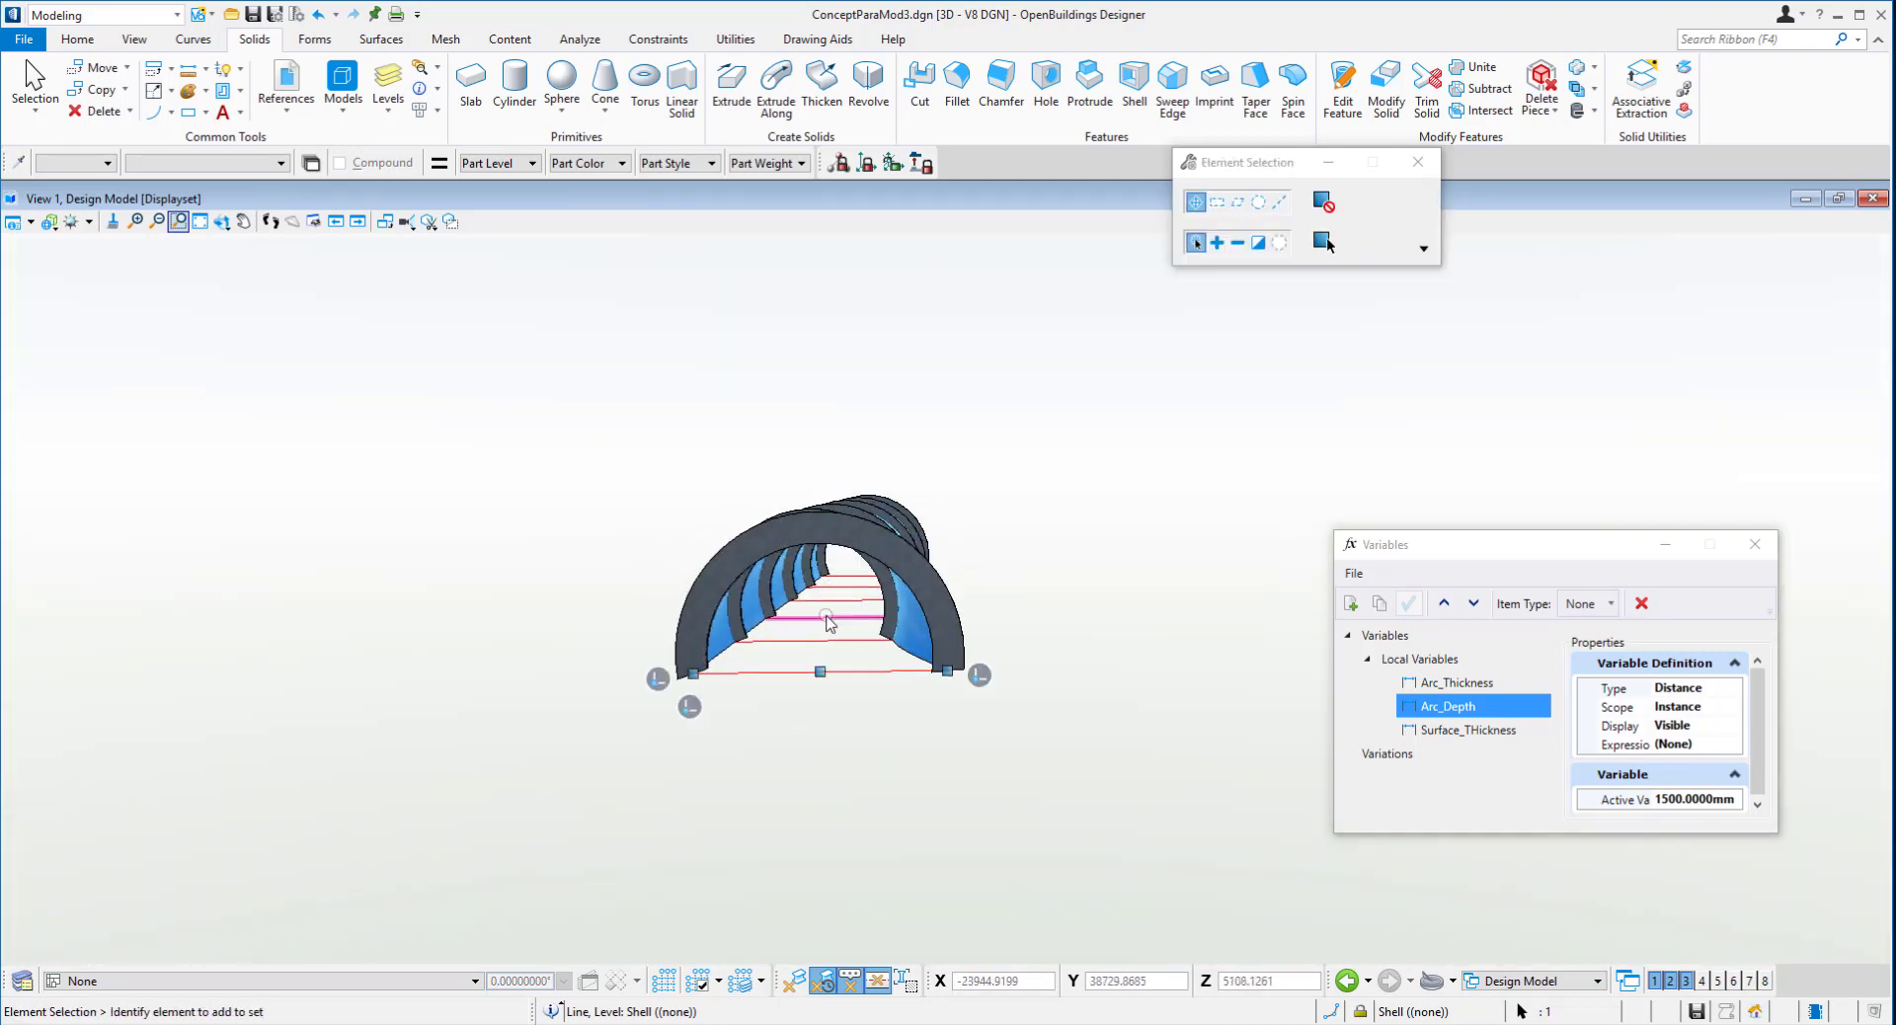
click(826, 617)
click(766, 619)
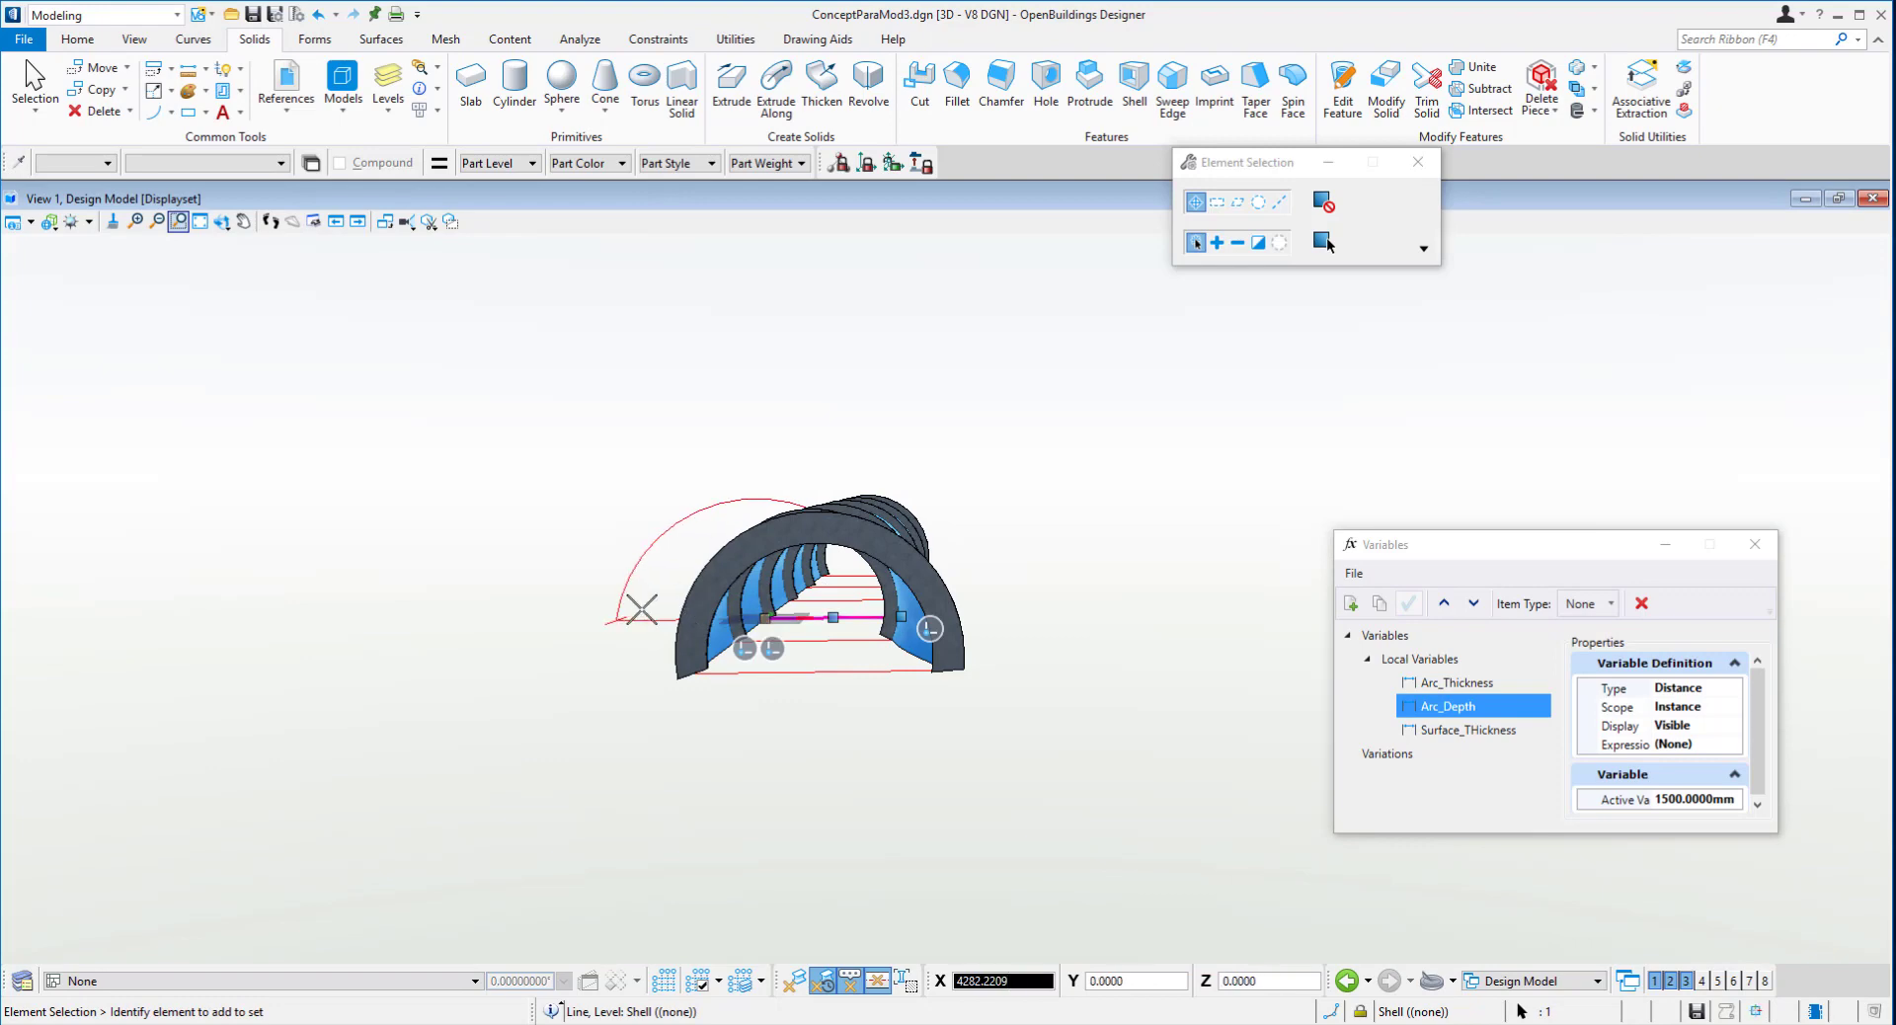
click(643, 682)
- Widen the fifth rib, next to the far end of the row, by pulling its base line's endpoint outward
shift+middle_drag(994, 525, 617, 588)
shift+middle_drag(1132, 532, 648, 622)
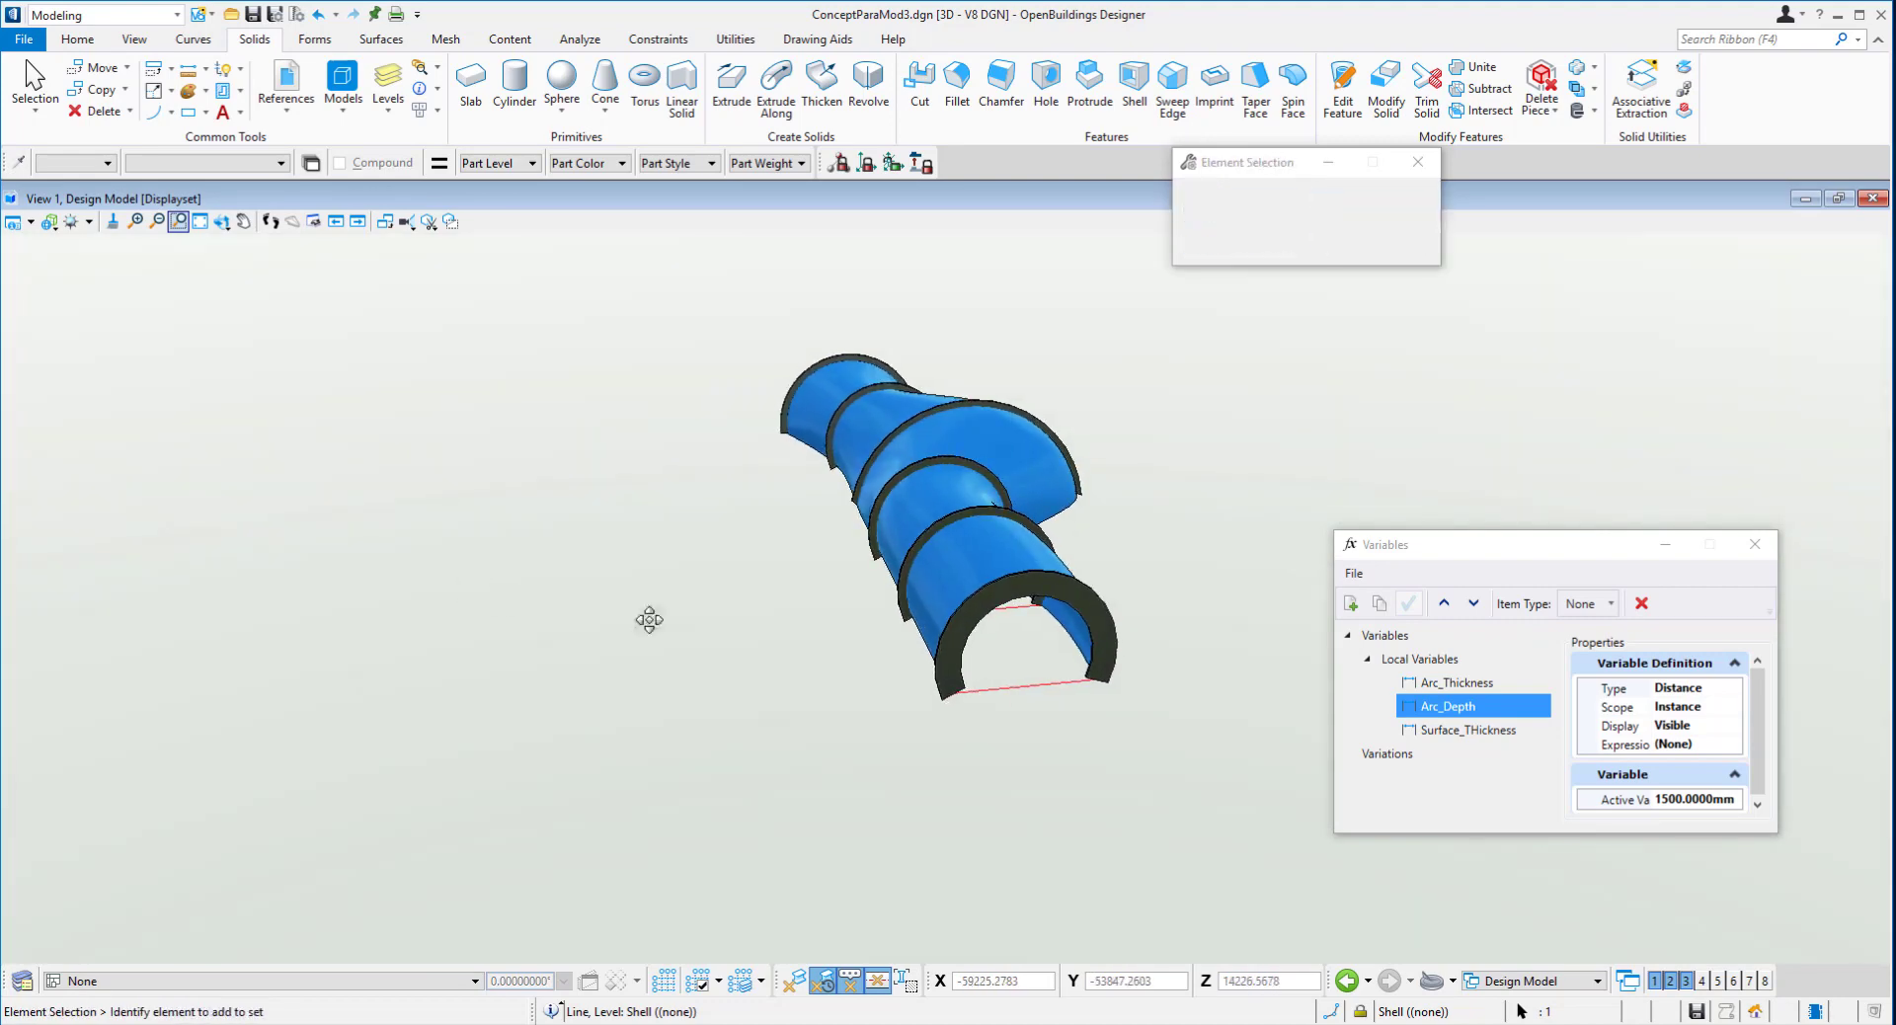
click(1013, 616)
click(913, 616)
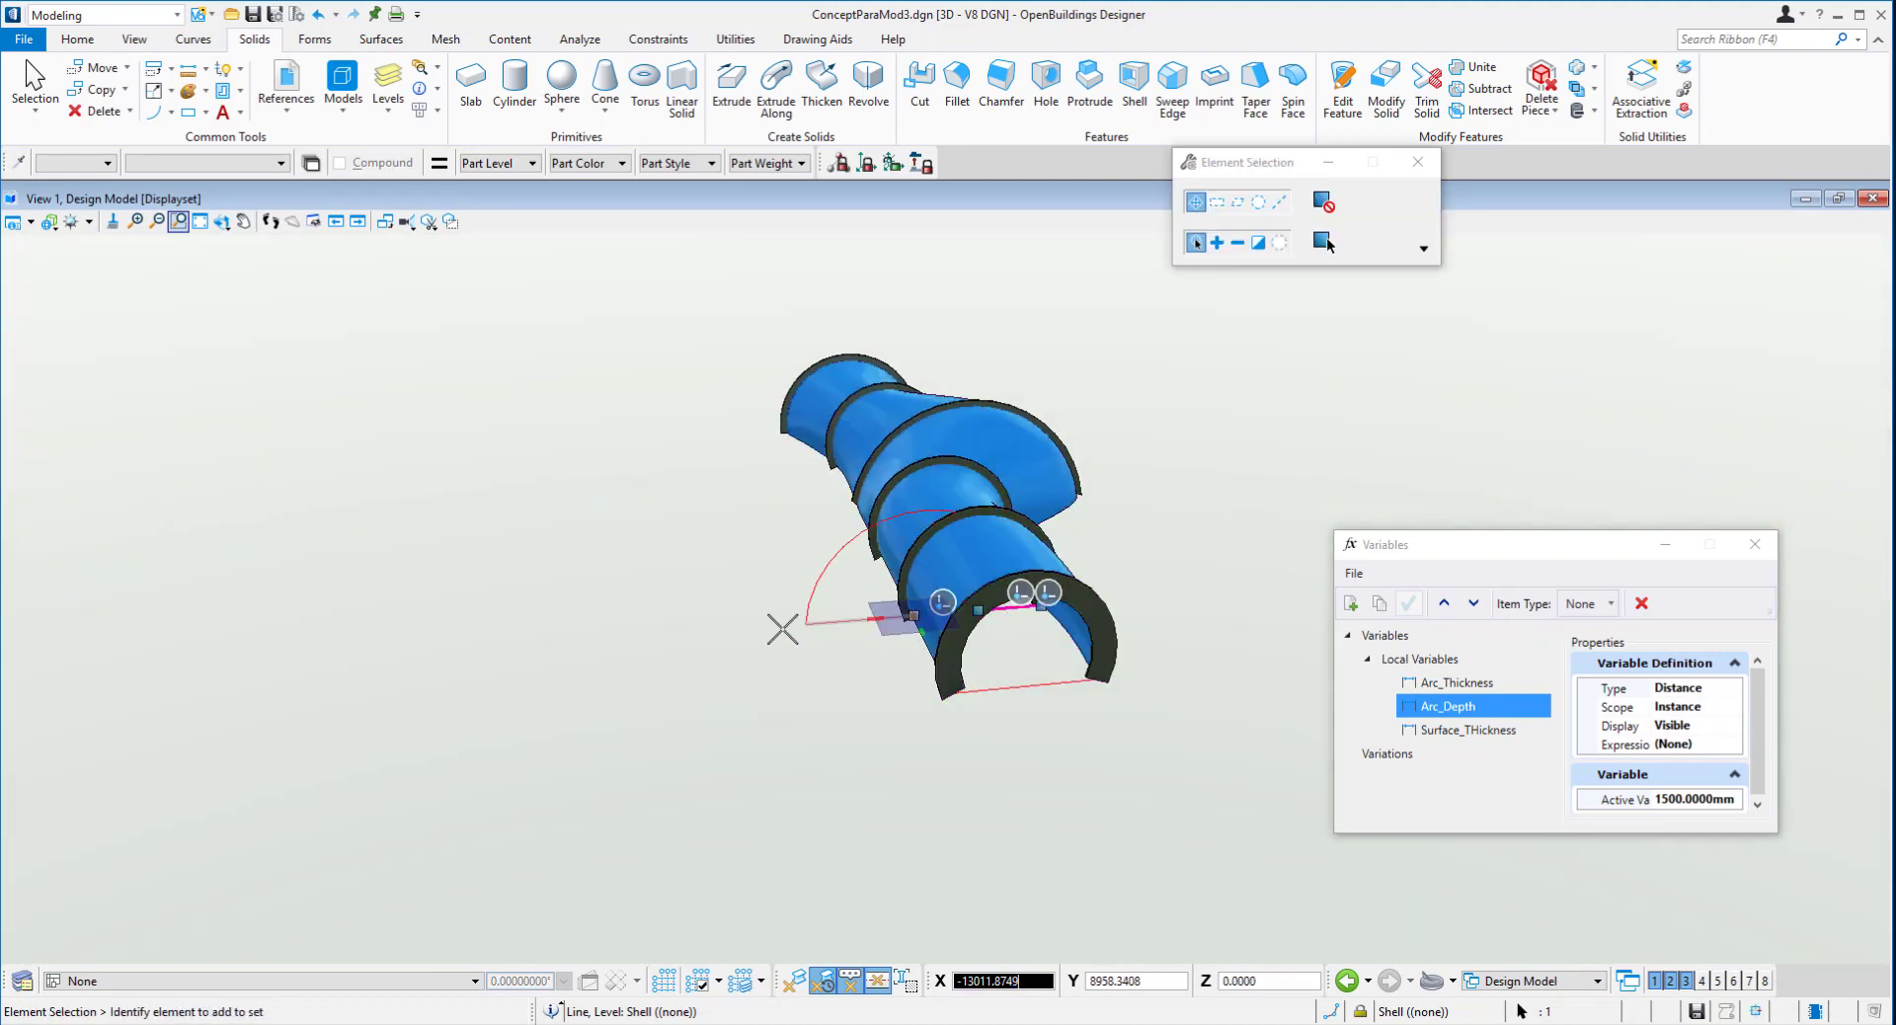
click(850, 720)
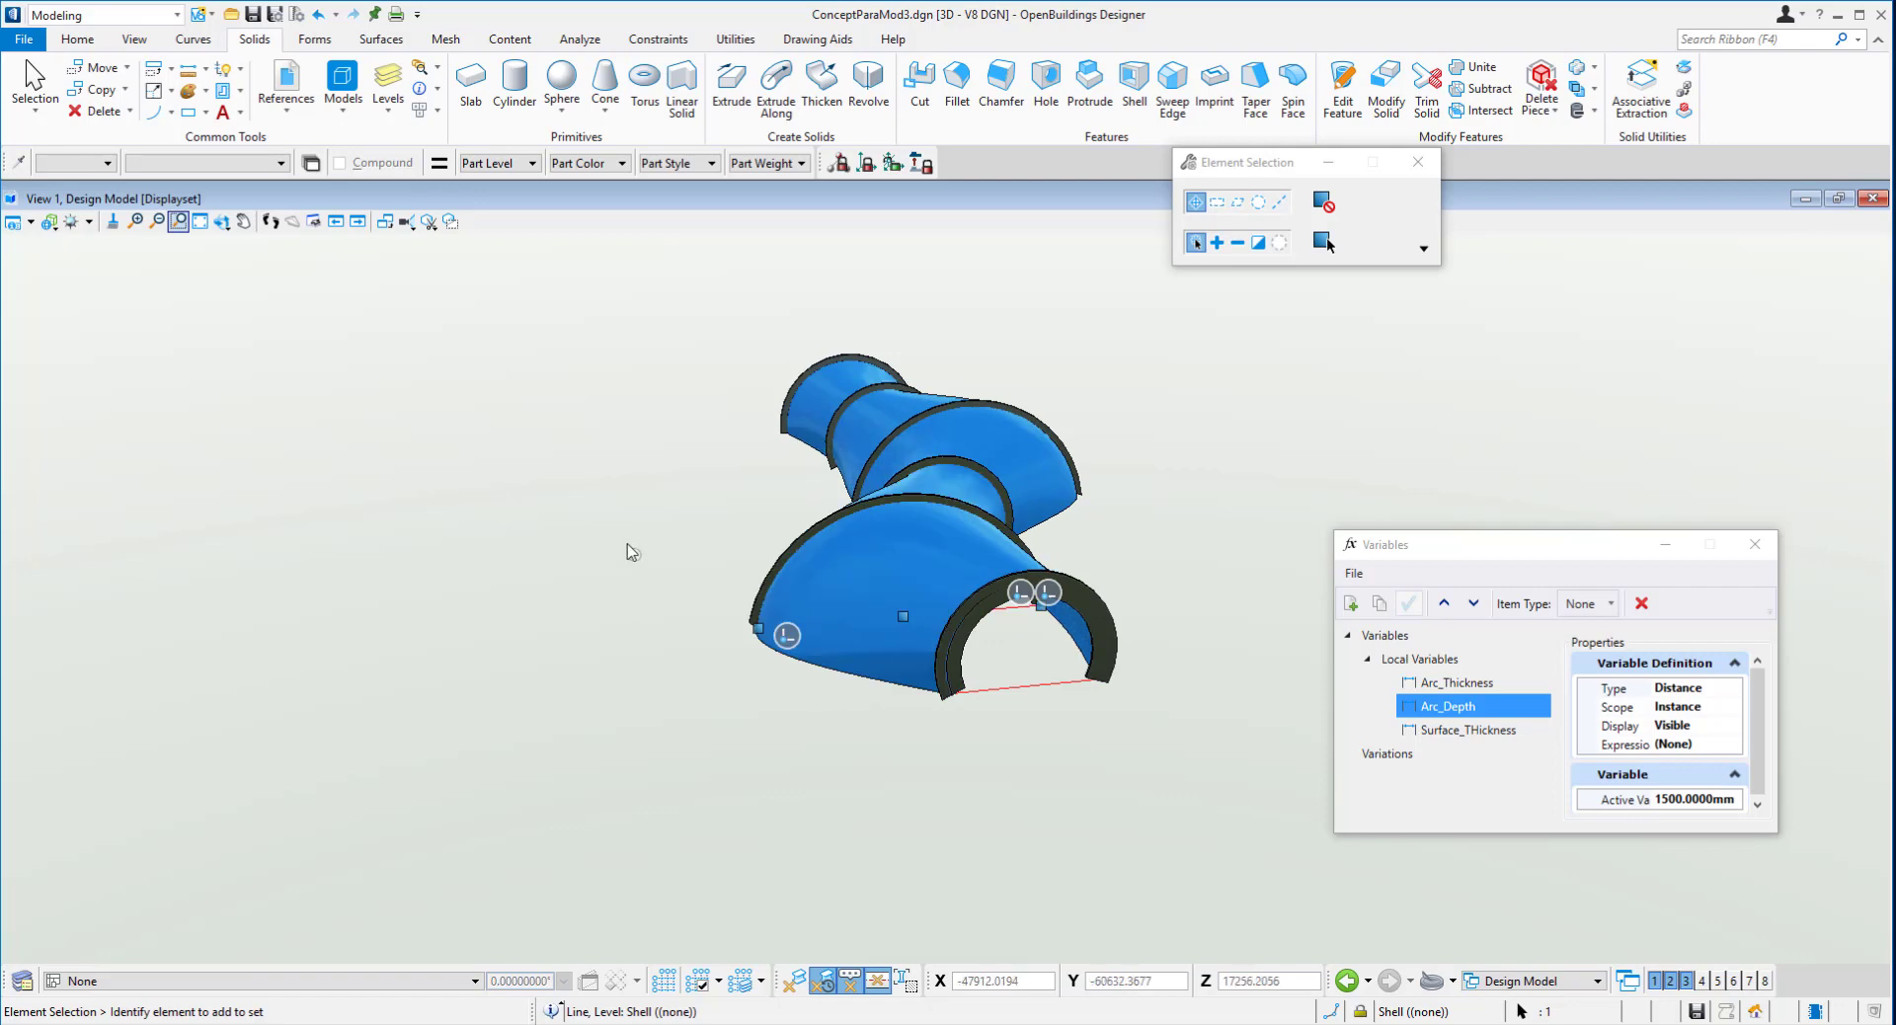
- Widen the sixth rib at the far end by pulling its base line's endpoint outward, and deselect the line
shift+middle_drag(625, 543, 1087, 614)
shift+middle_drag(1092, 758, 440, 624)
shift+middle_drag(1079, 668, 665, 754)
scroll(644, 730, up, 2)
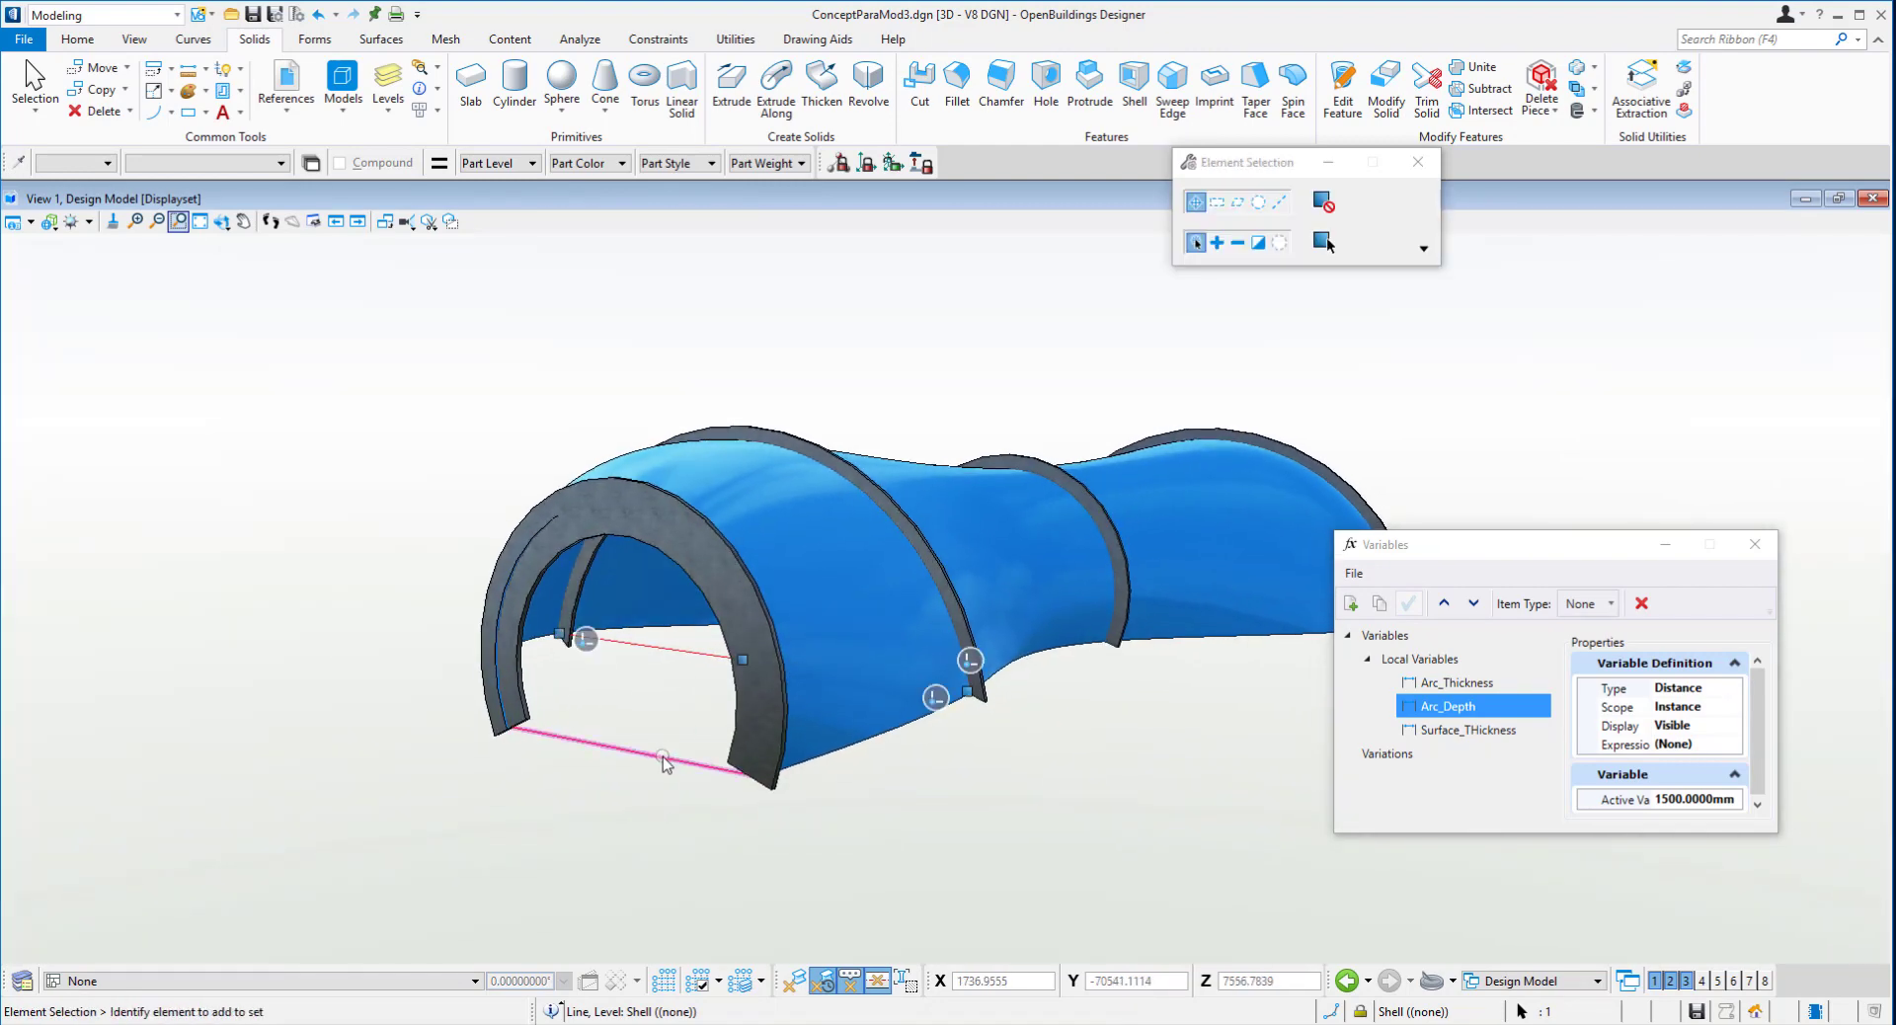
click(662, 756)
drag(750, 775, 947, 824)
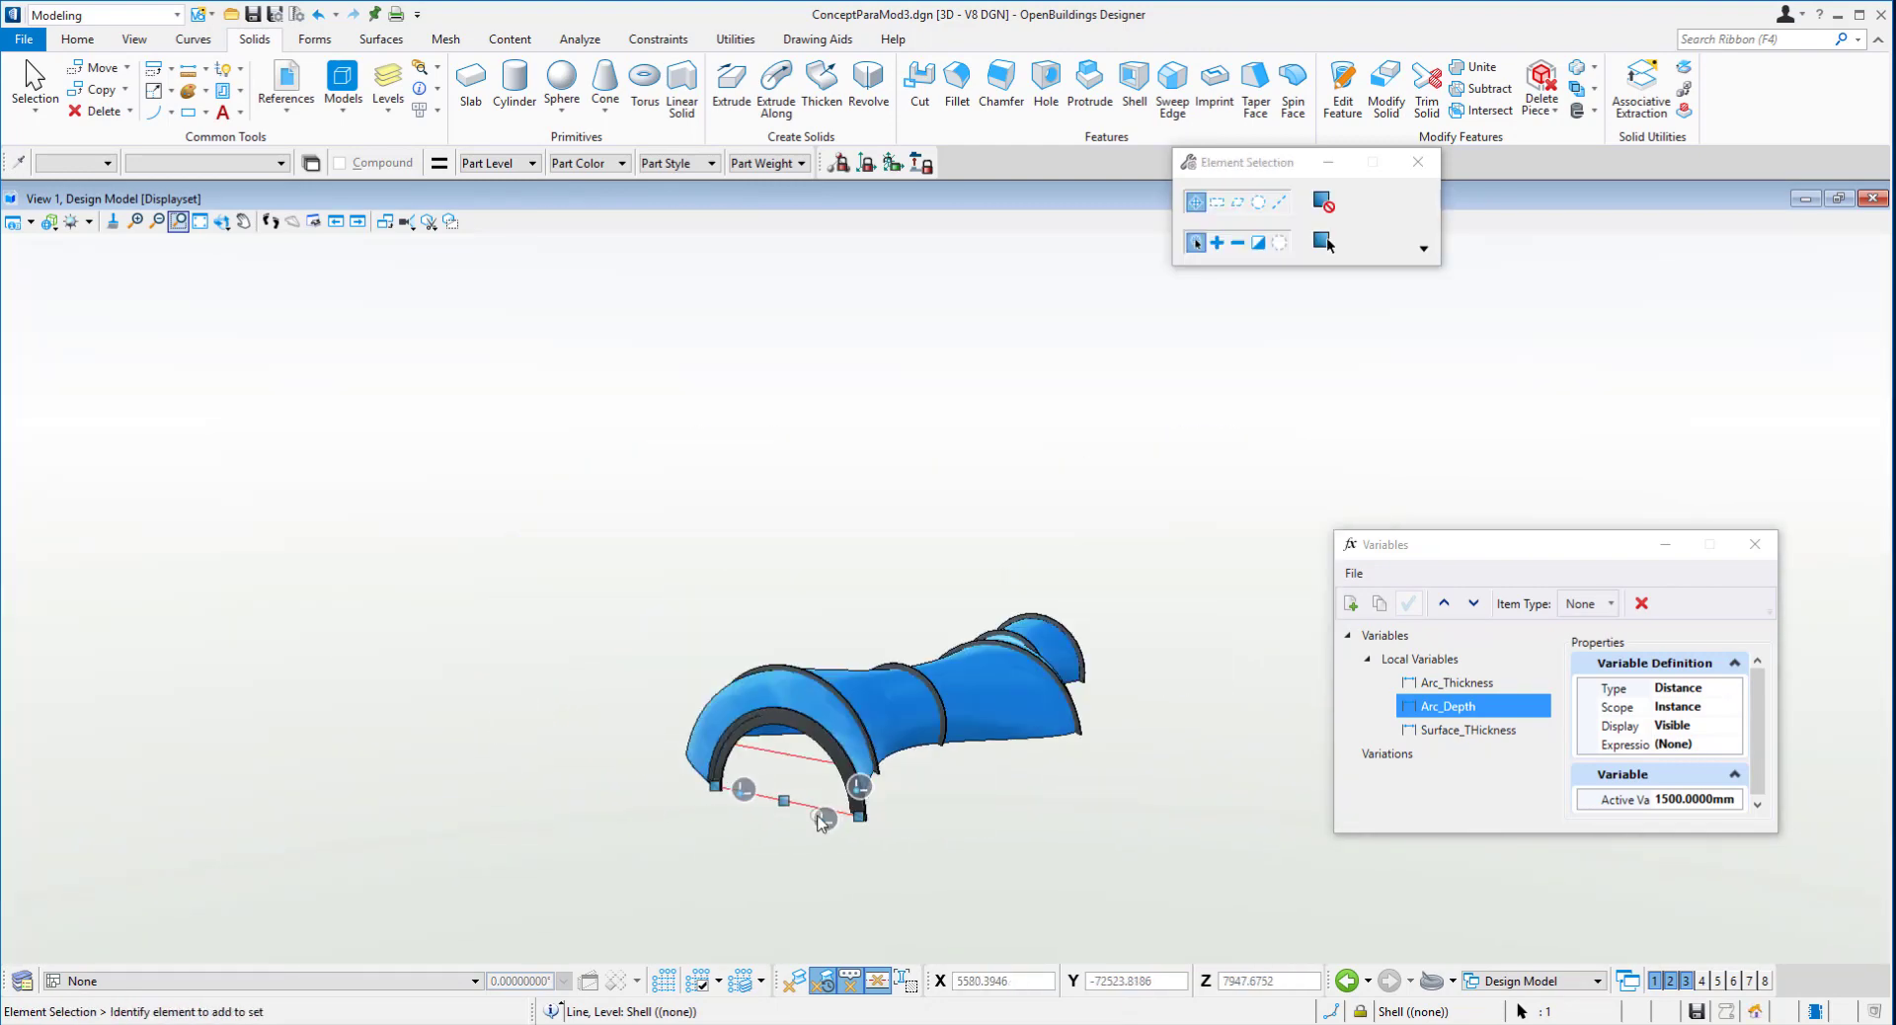
click(762, 575)
- Examine the reshaped ribbed shell from several sides and close the Variables dialog
middle_drag(805, 667, 786, 689)
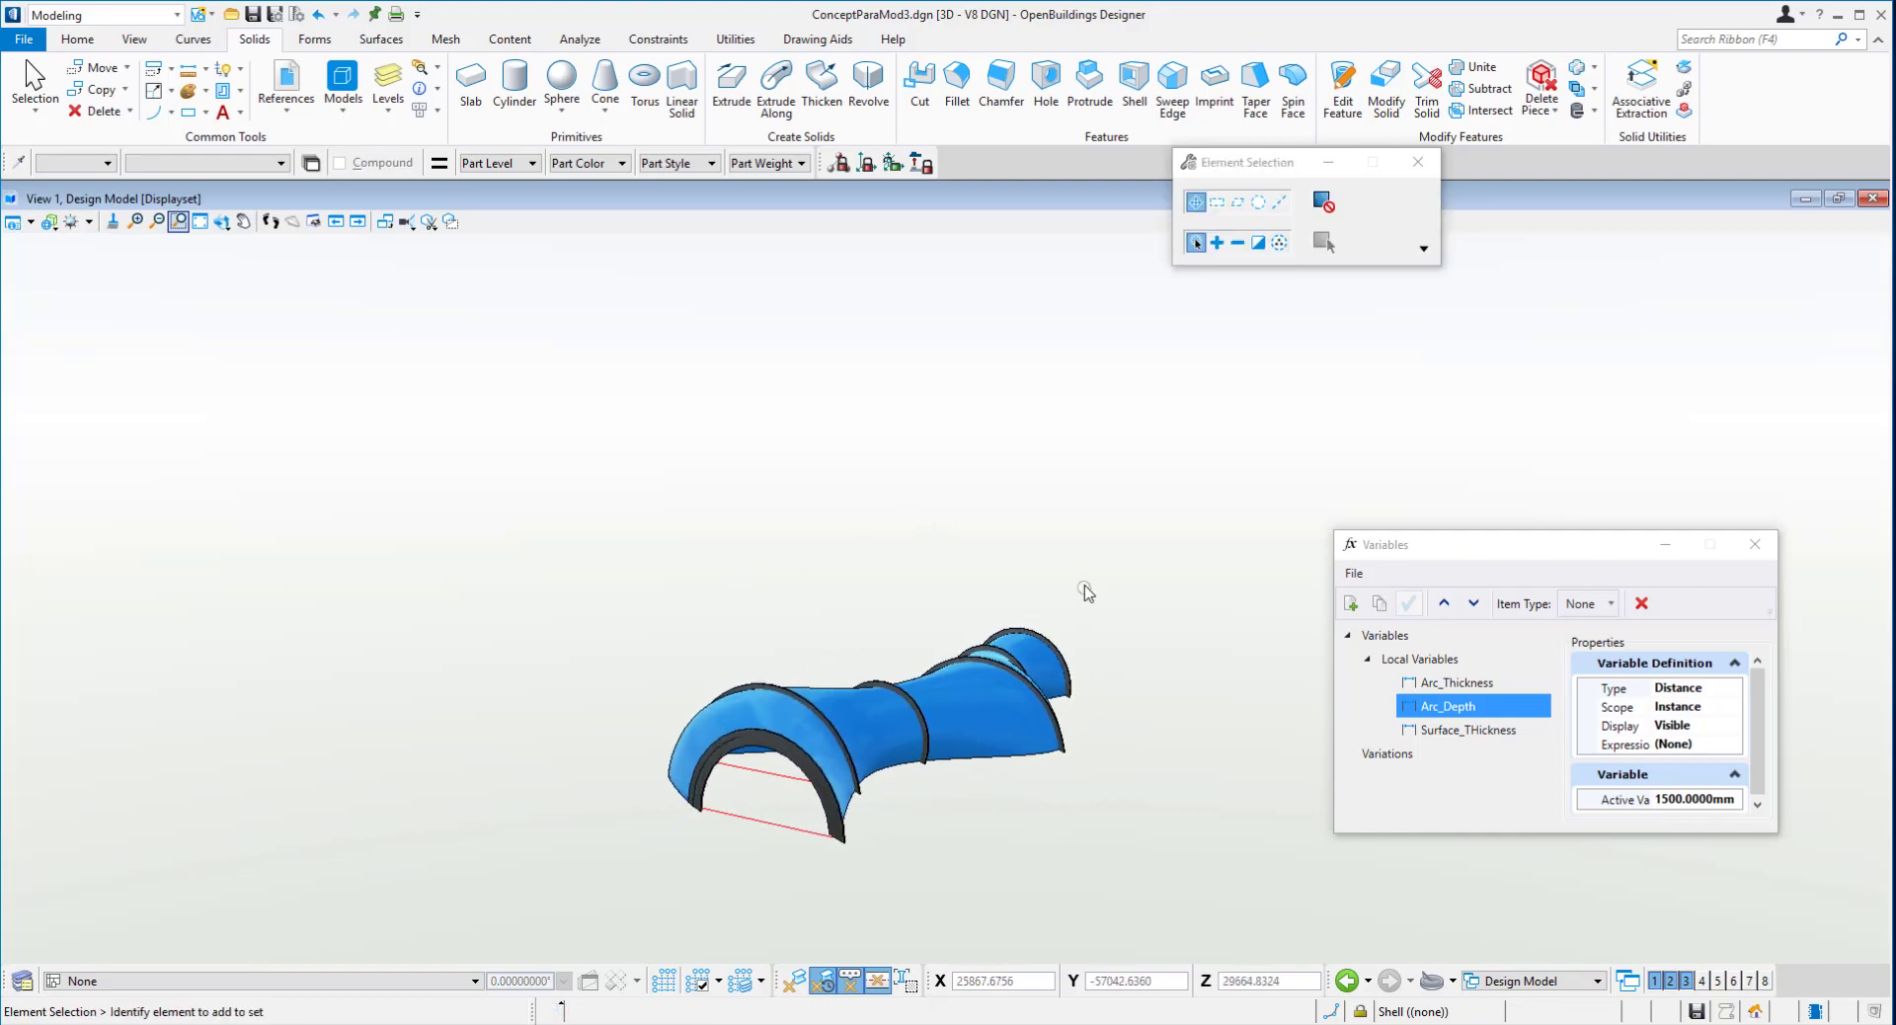
shift+middle_drag(1086, 591, 889, 618)
shift+middle_drag(1050, 469, 569, 456)
shift+middle_drag(1291, 474, 720, 464)
shift+middle_drag(1202, 479, 704, 466)
shift+middle_drag(1093, 471, 851, 415)
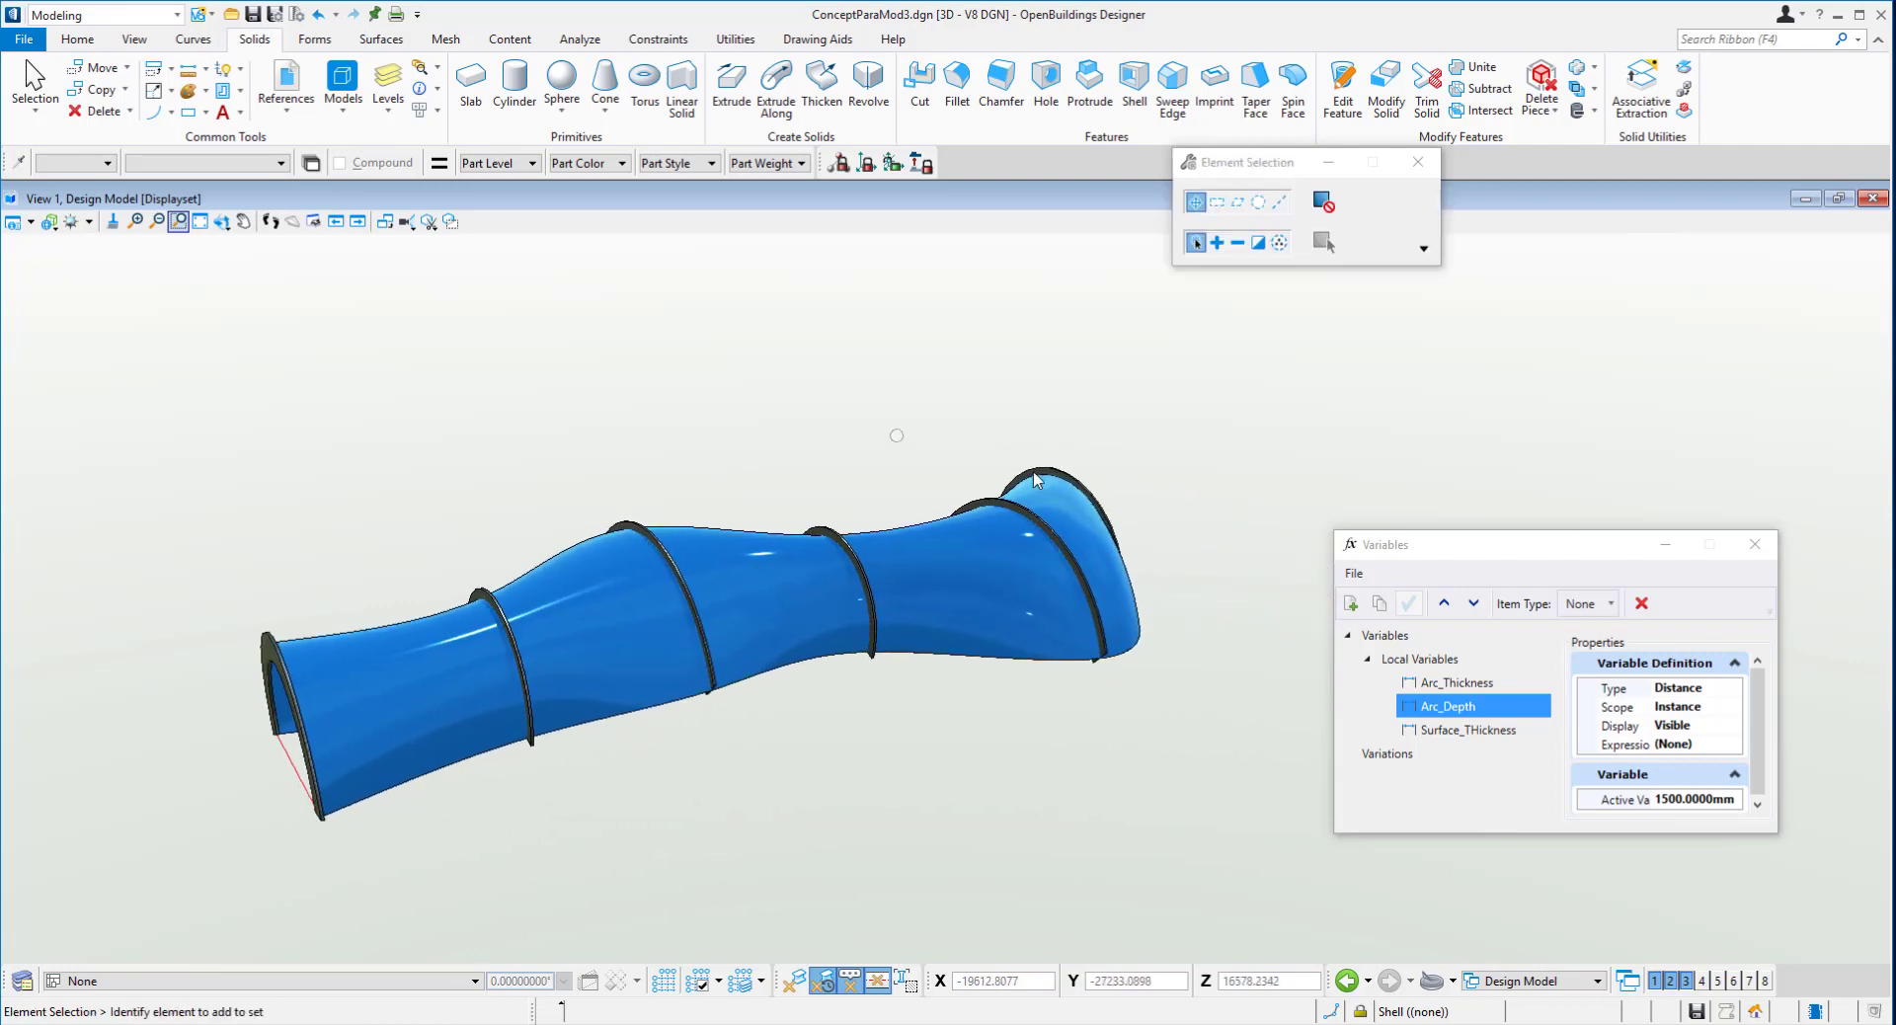
click(1755, 545)
shift+middle_drag(1426, 529, 1337, 559)
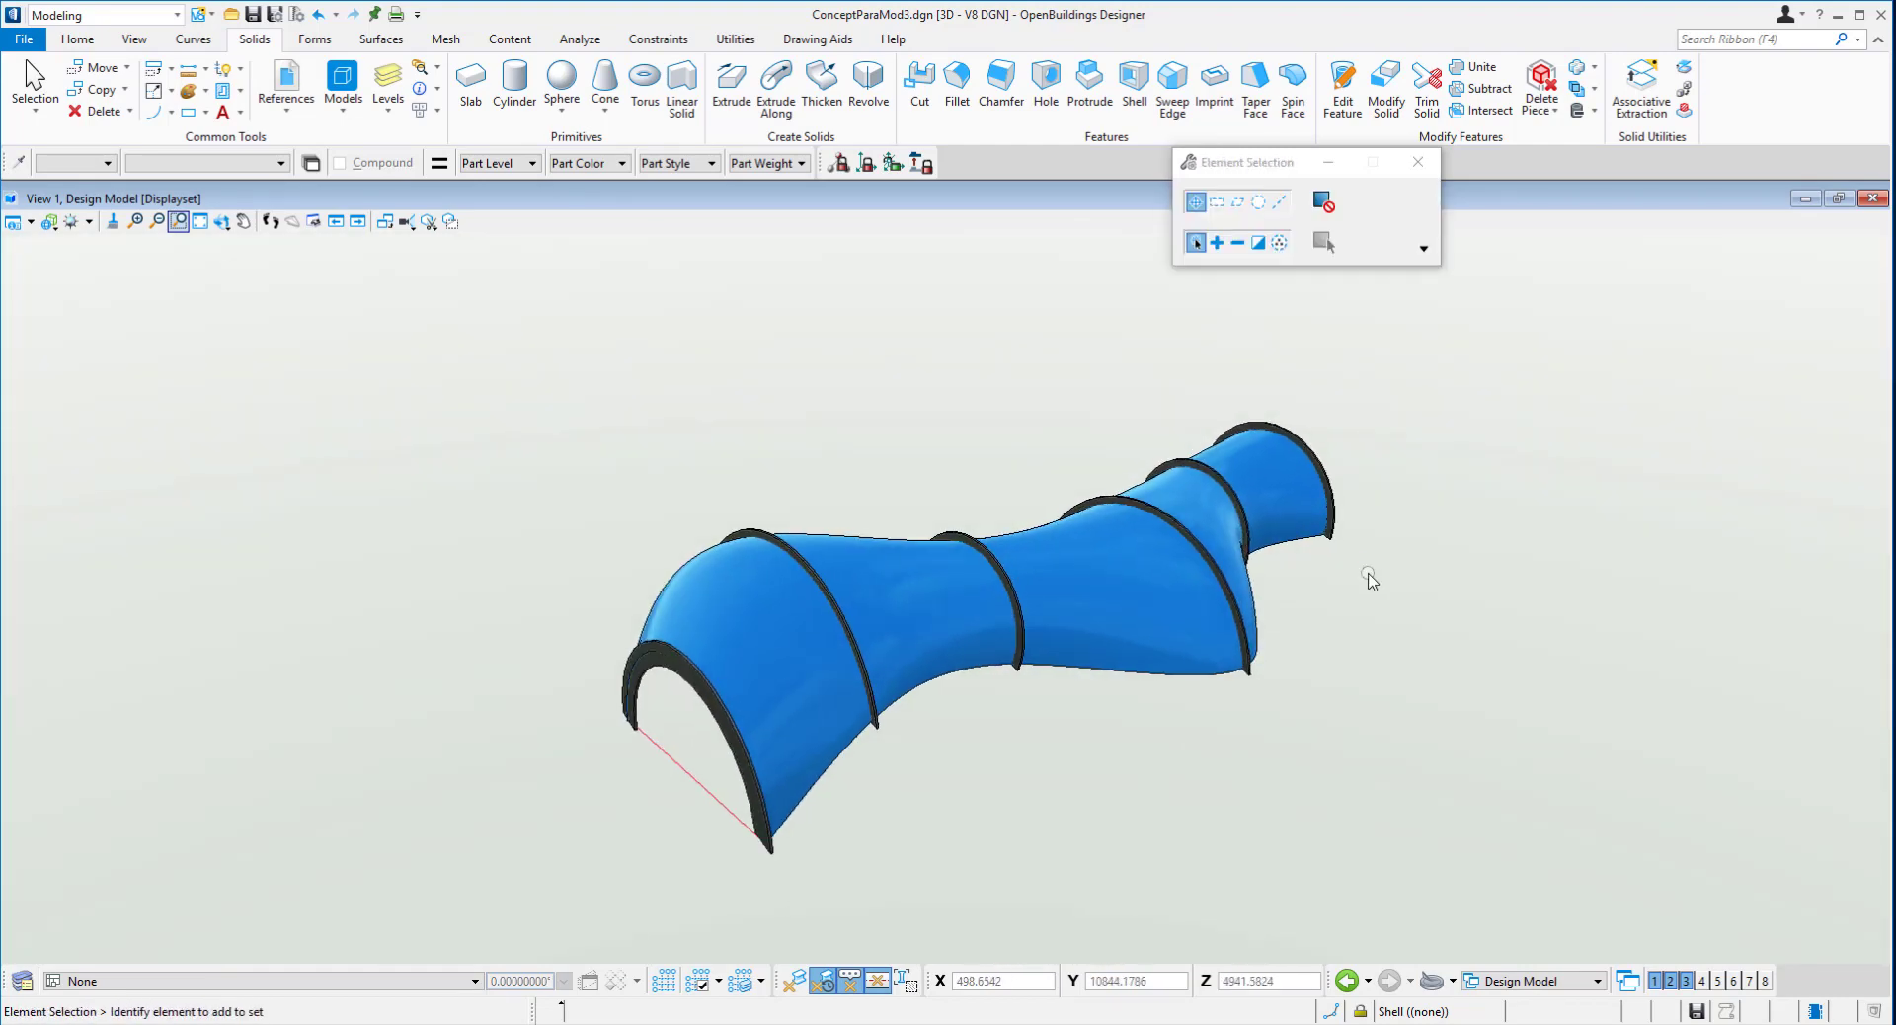